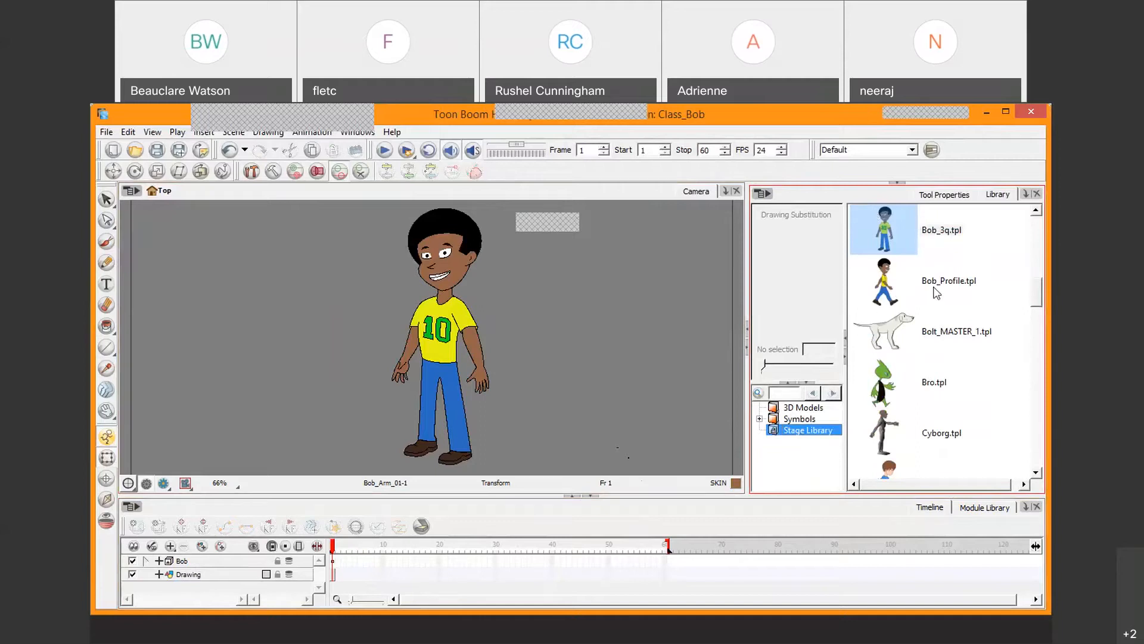
Import the Peggy_3Q.tpl template from the library into the scene beside Bob.
left_click_drag(1040, 290, 1035, 414)
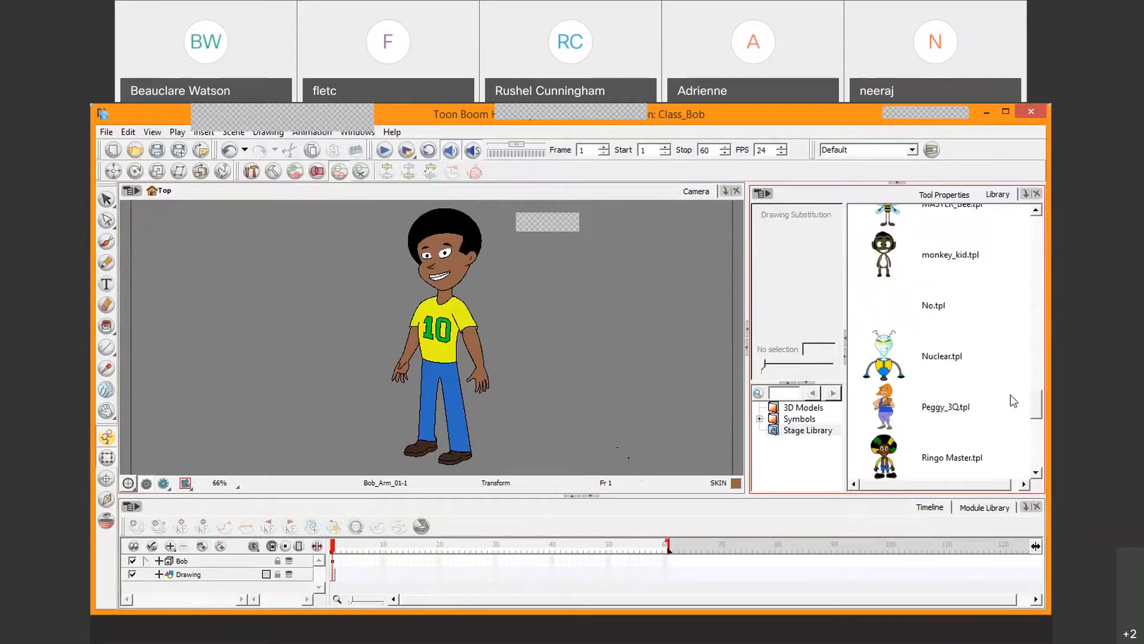
left_click(891, 263)
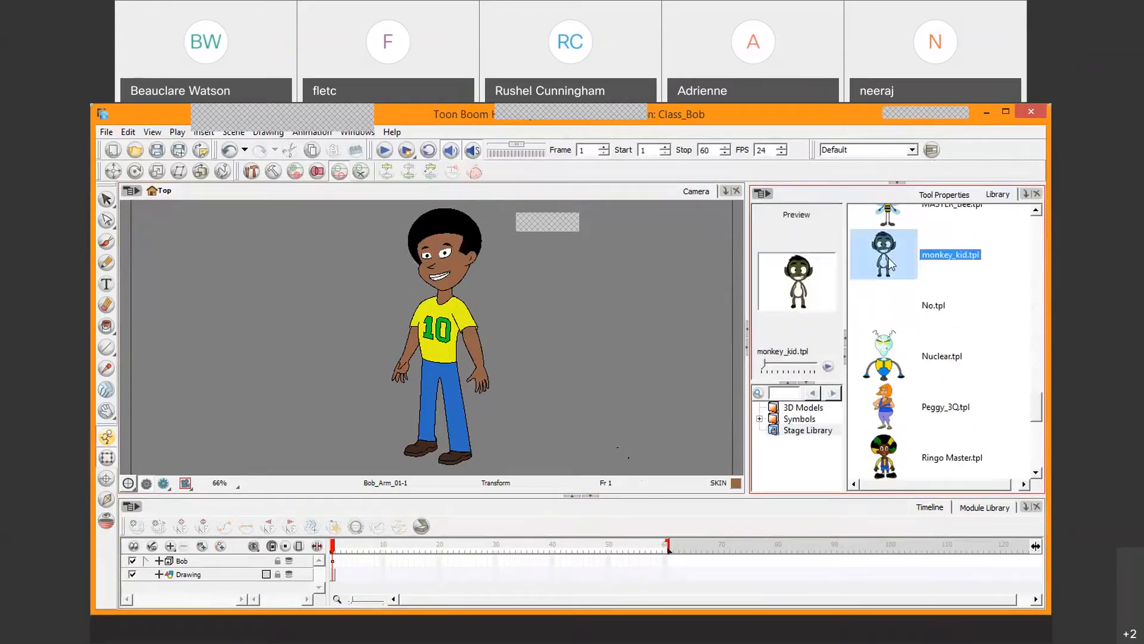
left_click(890, 352)
left_click_drag(890, 410, 598, 320)
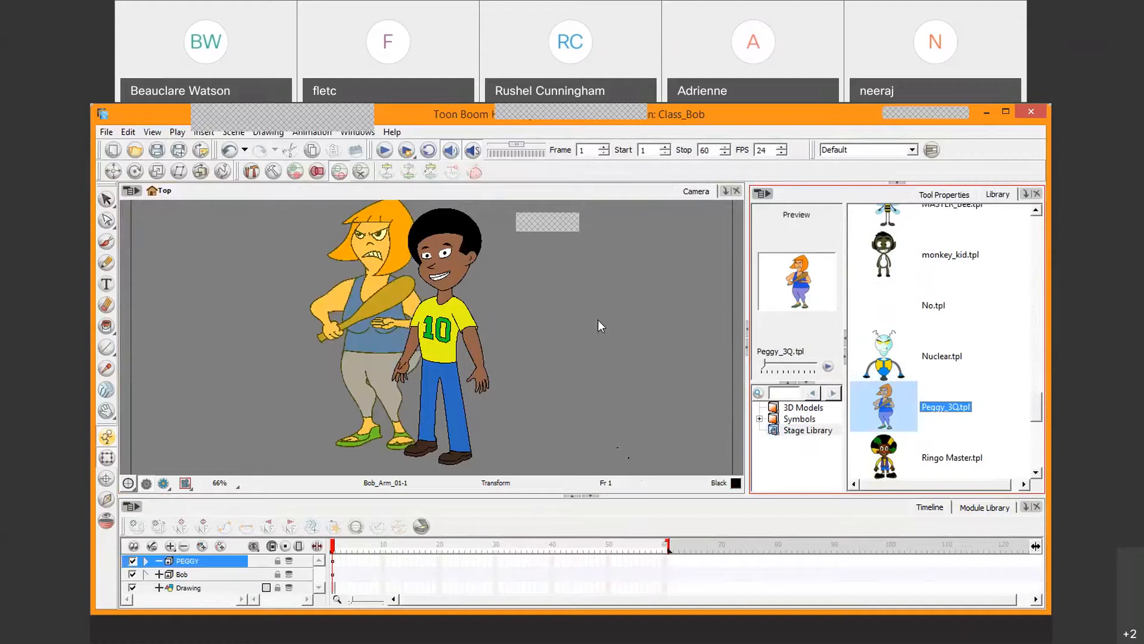
left_click(579, 459)
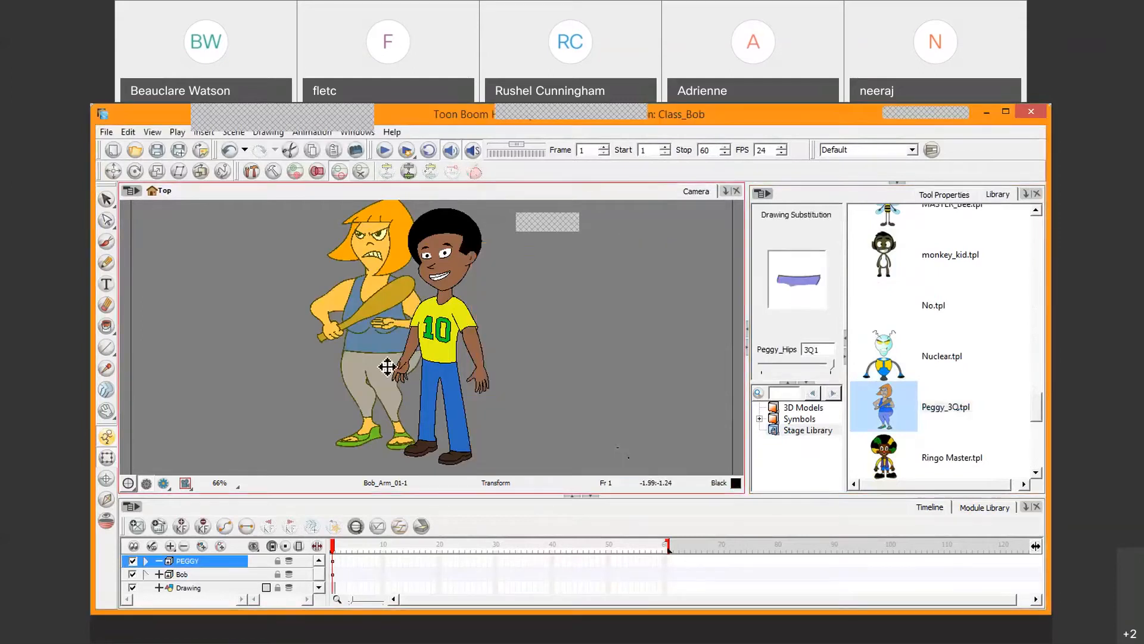
Select the whole Peggy rig and move it to the open area on the other side of Bob.
left_click(390, 368)
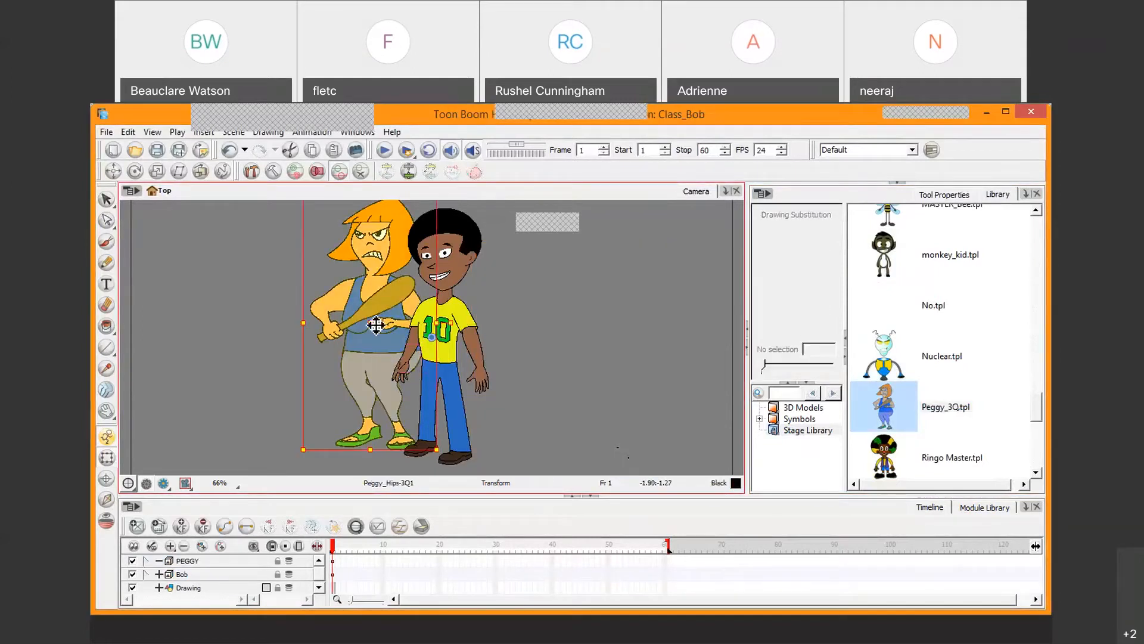
left_click_drag(373, 327, 617, 332)
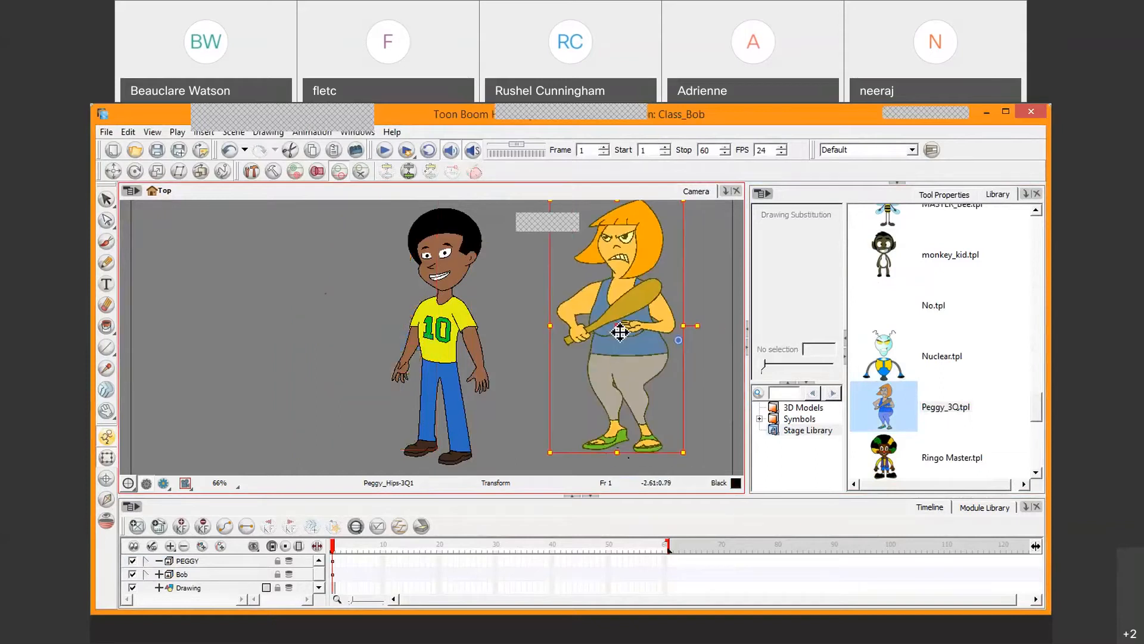
left_click(297, 324)
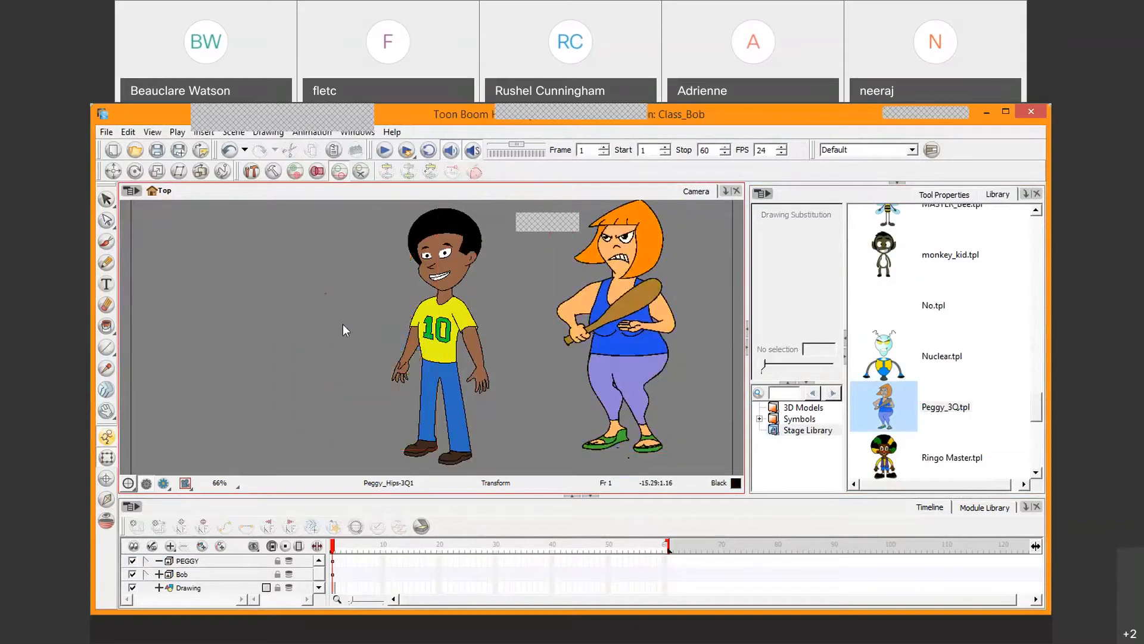
Try rotating Peggy's whole head together with its hair, and undo the rotation.
key("2")
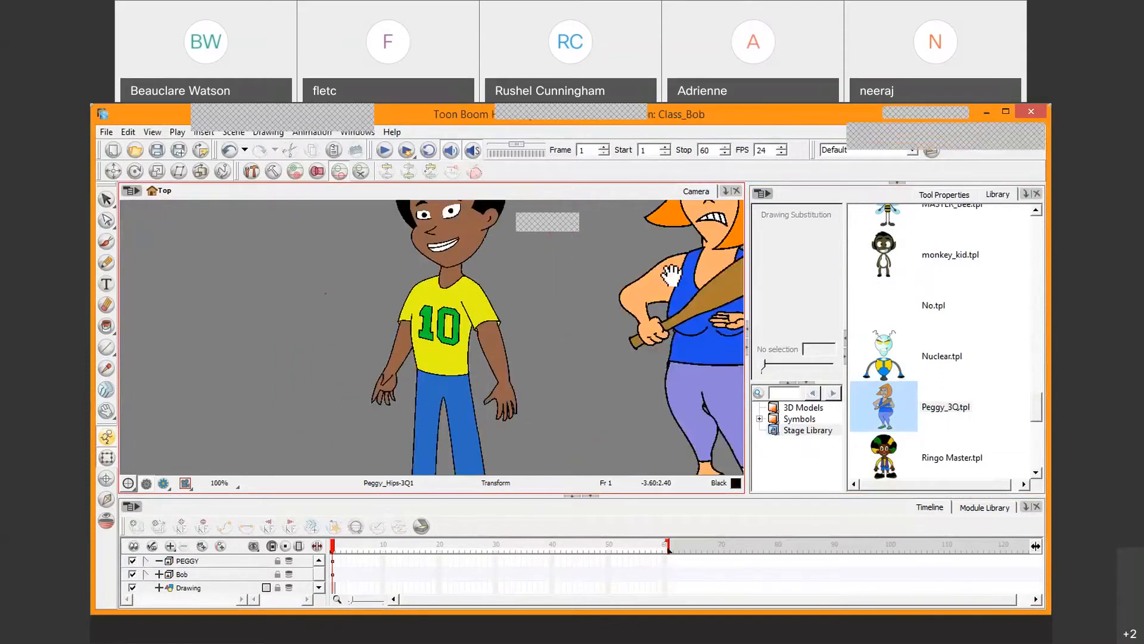
left_click_drag(672, 276, 559, 329)
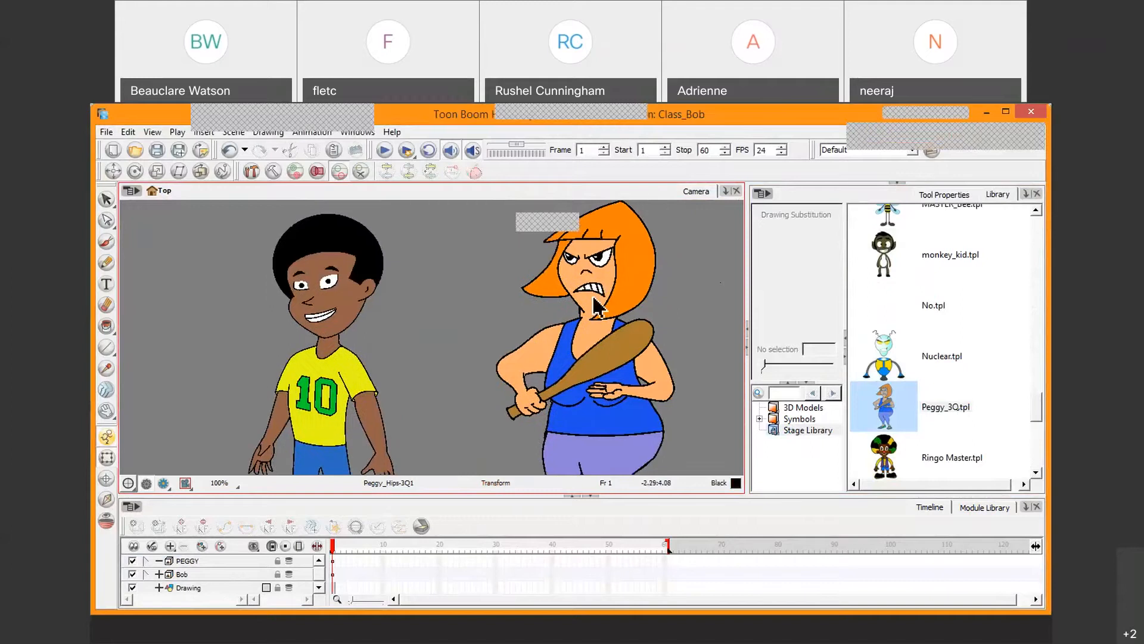
left_click(617, 295)
key("b")
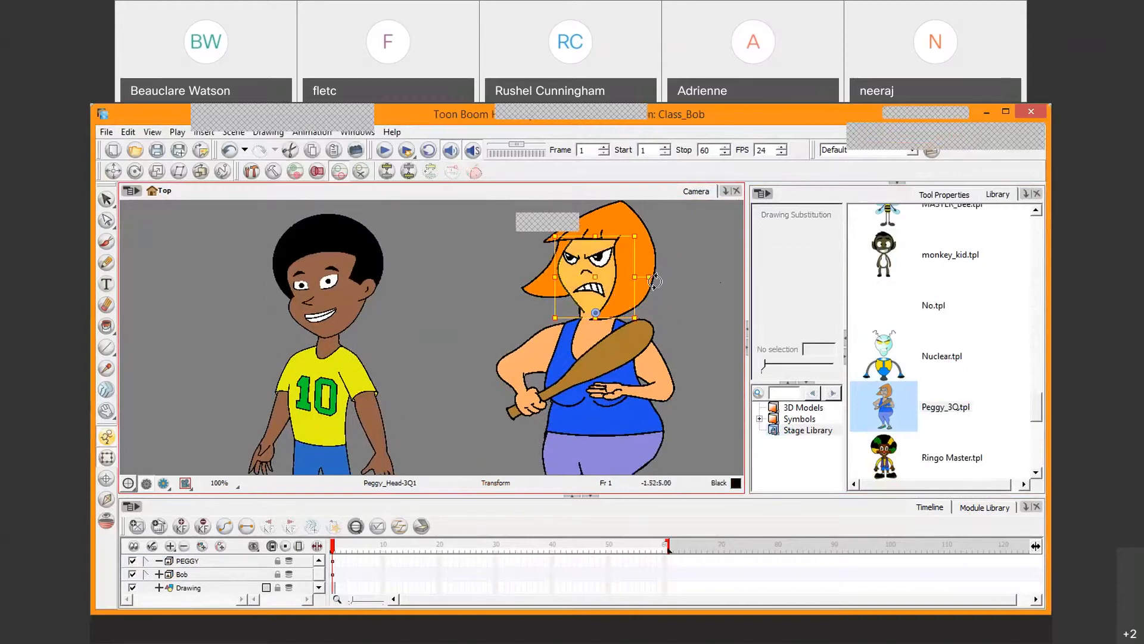
left_click_drag(674, 260, 680, 275)
key("ctrl+z")
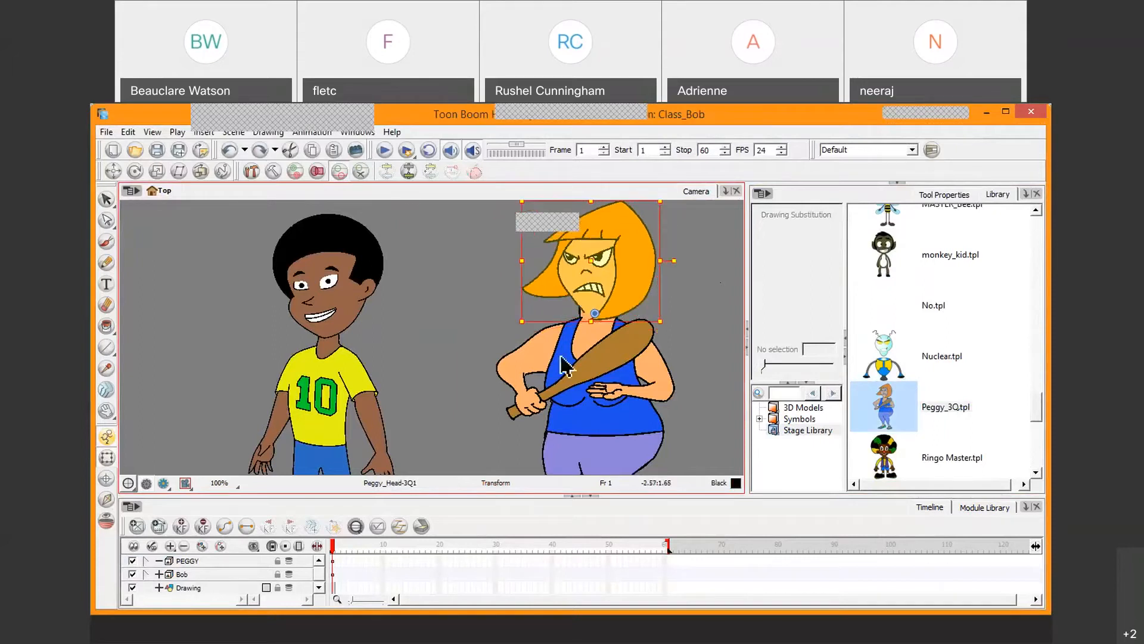
Try rotating Peggy's bat-holding arm from the shoulder, and undo the rotation.
left_click(606, 360)
key("b")
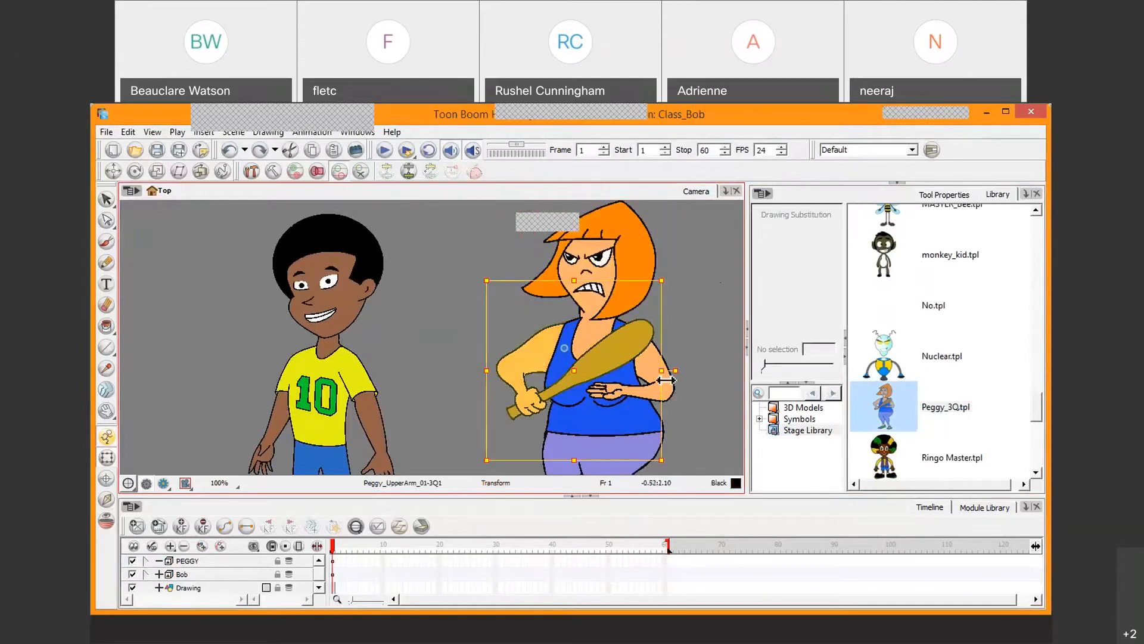
left_click_drag(676, 369, 688, 342)
key("ctrl+z")
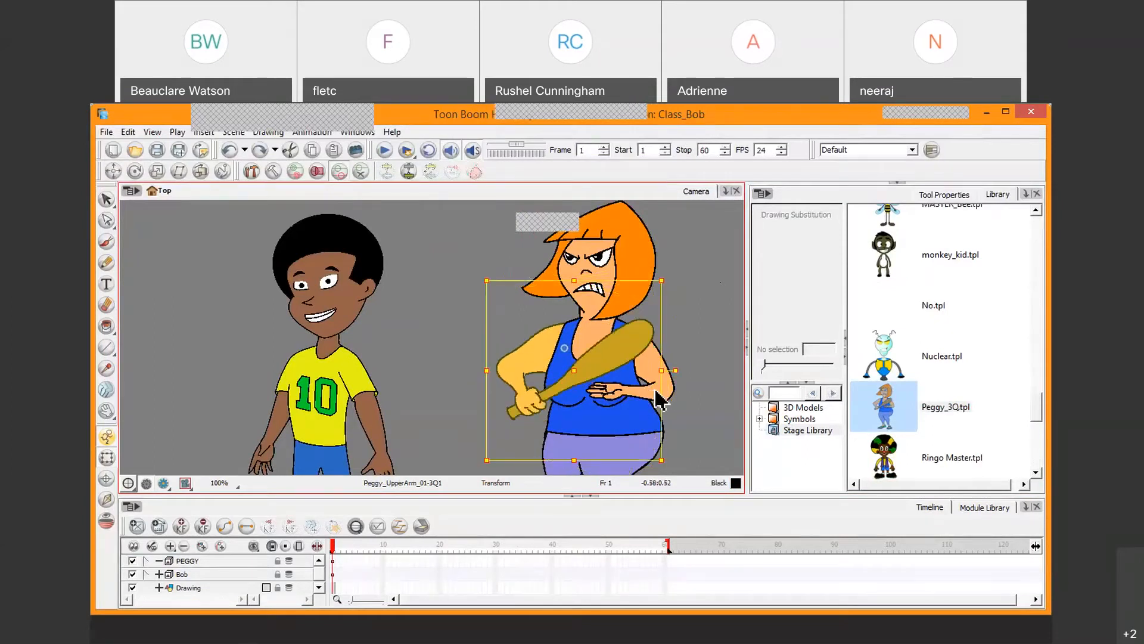
Try bending Peggy's entire upper body toward Bob by rotating it at the waist, and undo the bend.
key("b")
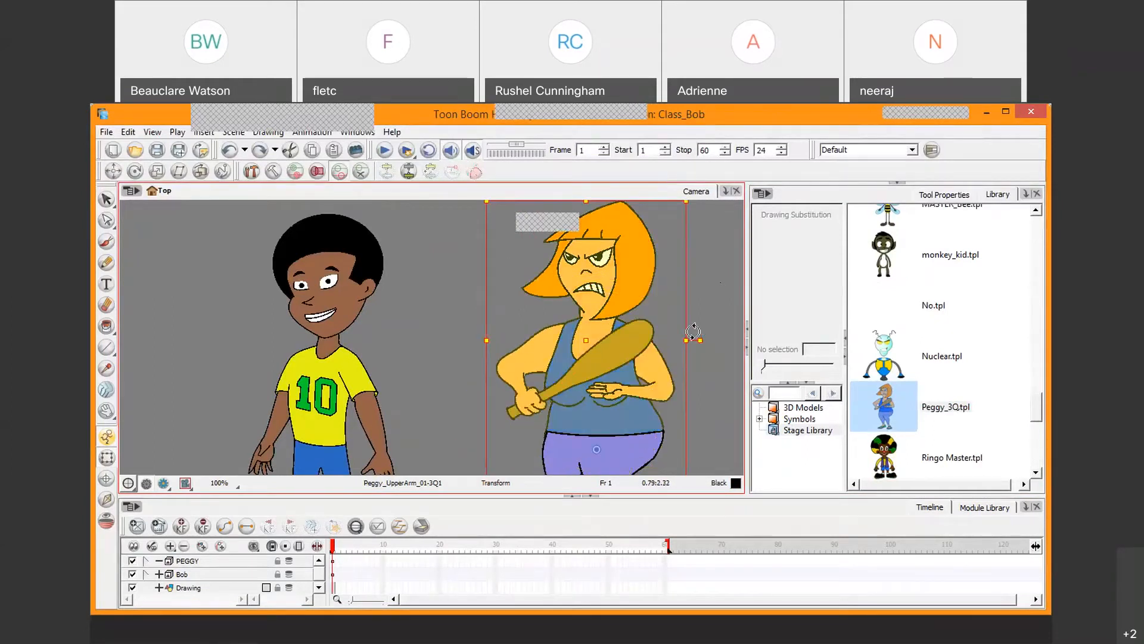
left_click_drag(700, 340, 626, 324)
key("space")
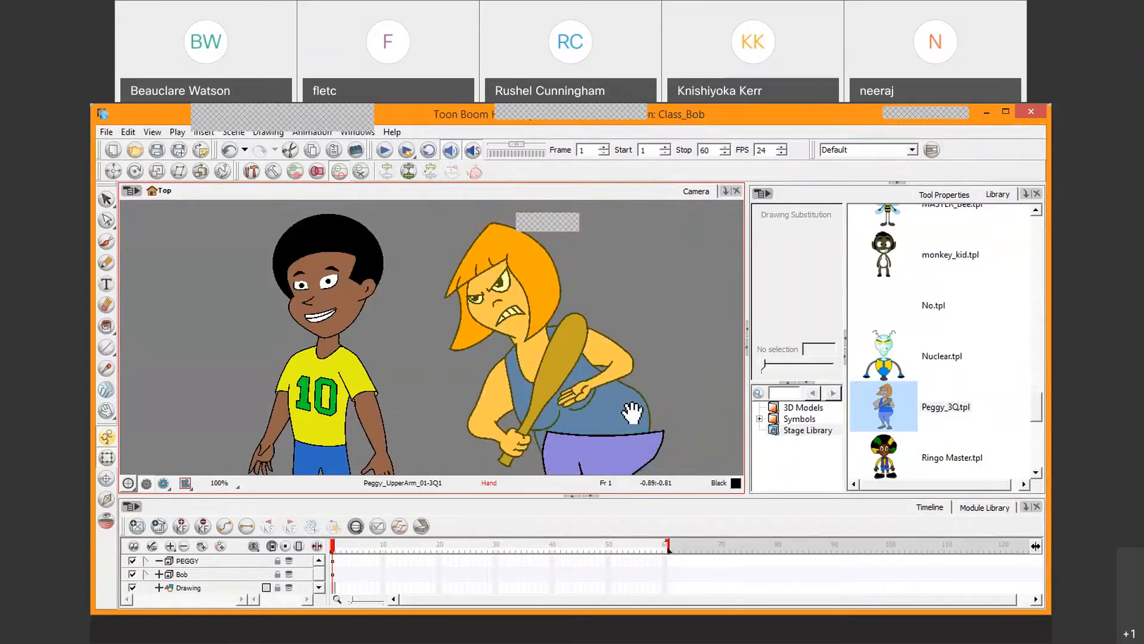
left_click_drag(633, 412, 587, 345)
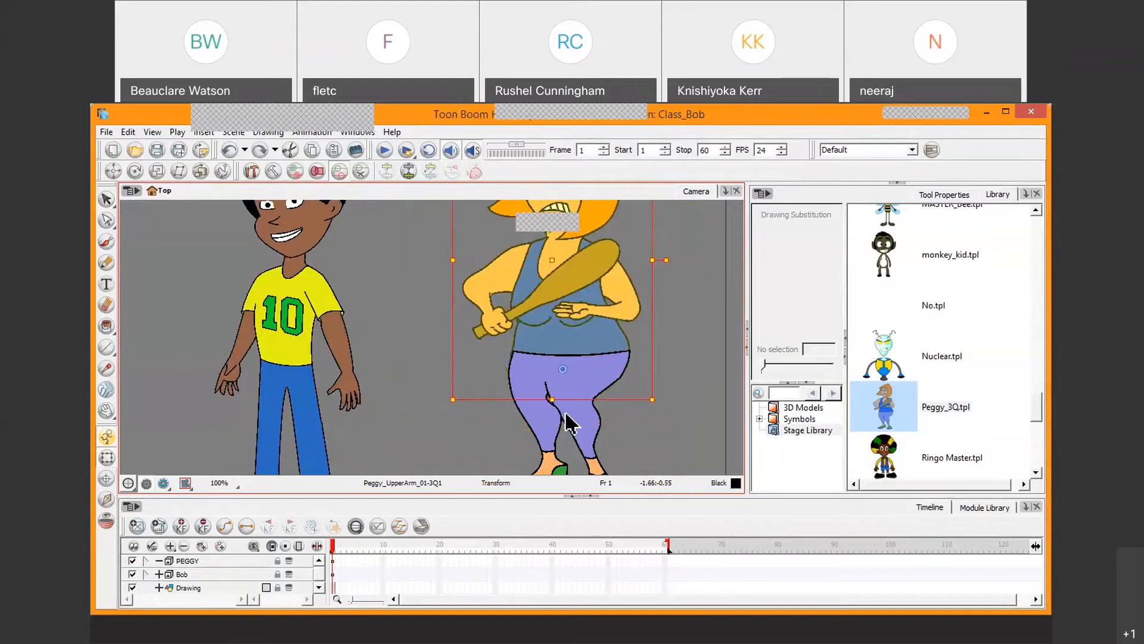
Try rotating Peggy's lower leg with its foot at the knee, and undo the rotation.
left_click(554, 438)
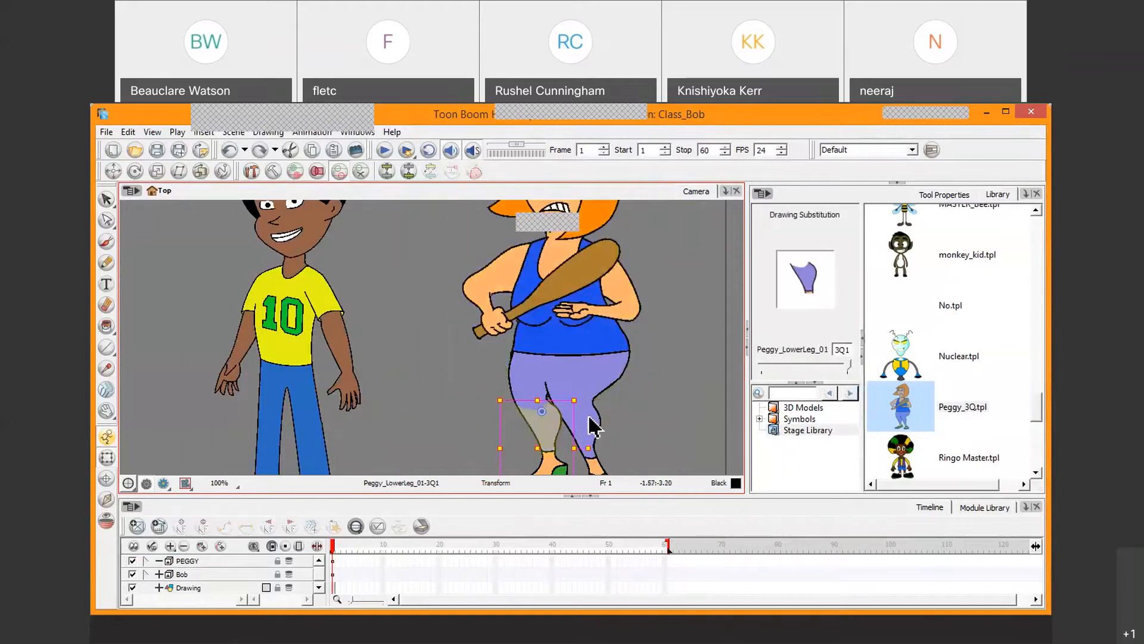
key("b")
mouse_move(589, 449)
left_mouse_down()
mouse_move(536, 458)
mouse_move(615, 421)
mouse_move(585, 456)
mouse_move(617, 431)
mouse_move(583, 378)
left_mouse_up()
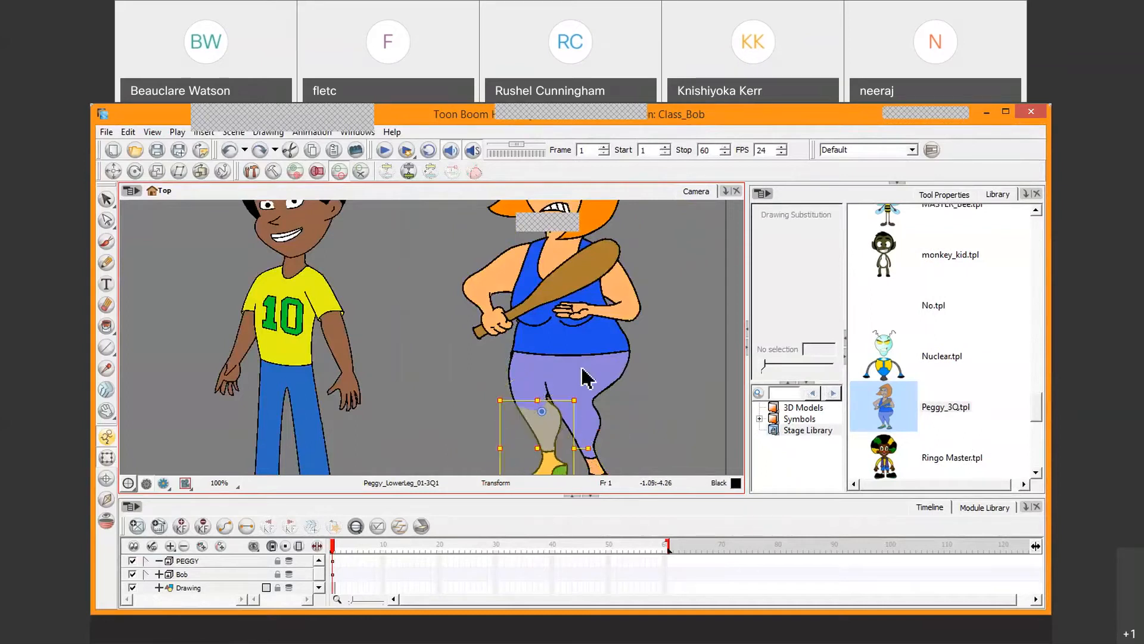
Try bending Bob's lower leg nearest Peggy at the knee with its shoe attached, and undo the bend.
left_click_drag(441, 404, 501, 291)
left_click(367, 349)
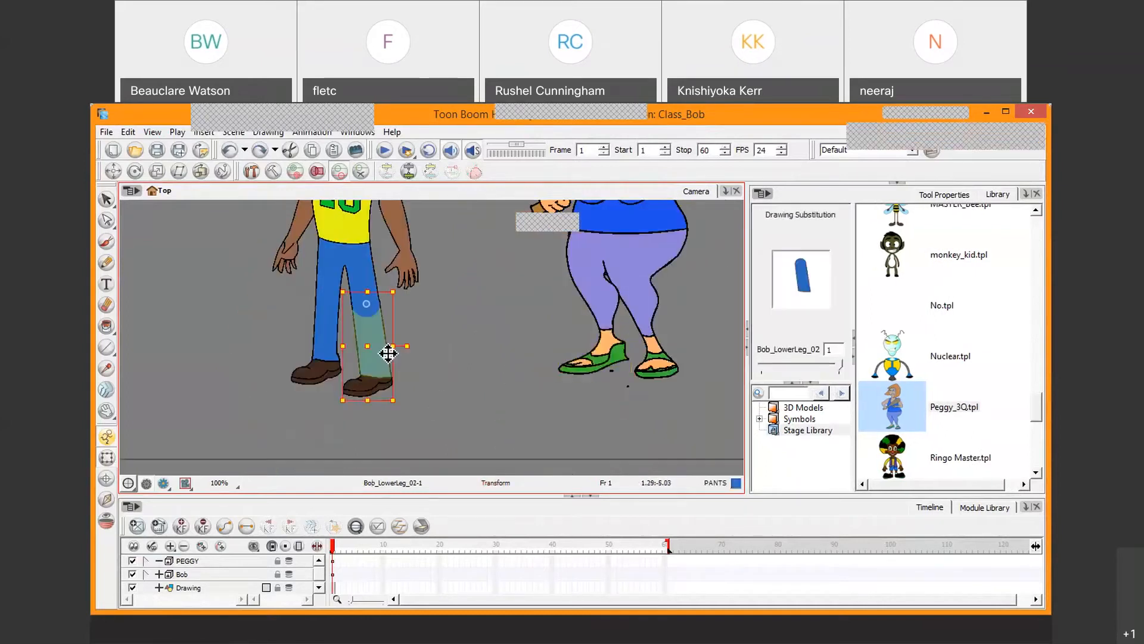
left_click_drag(404, 349, 460, 244)
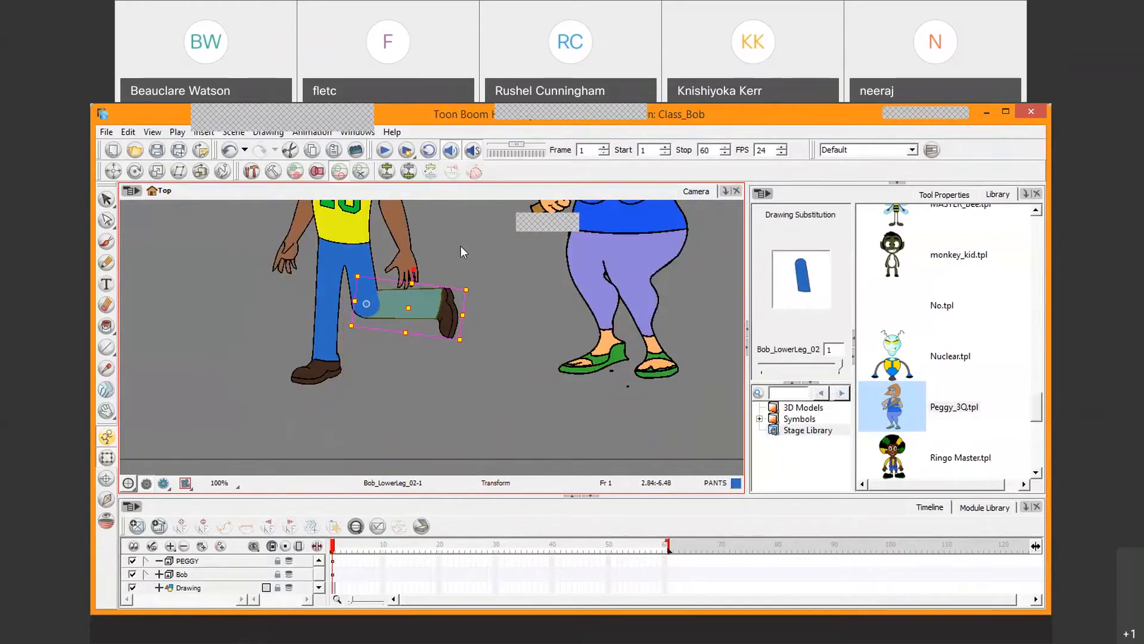
key("ctrl+z")
Try bending Bob's other lower leg, the one farther from Peggy, at the knee, and undo the bend.
left_click(325, 345)
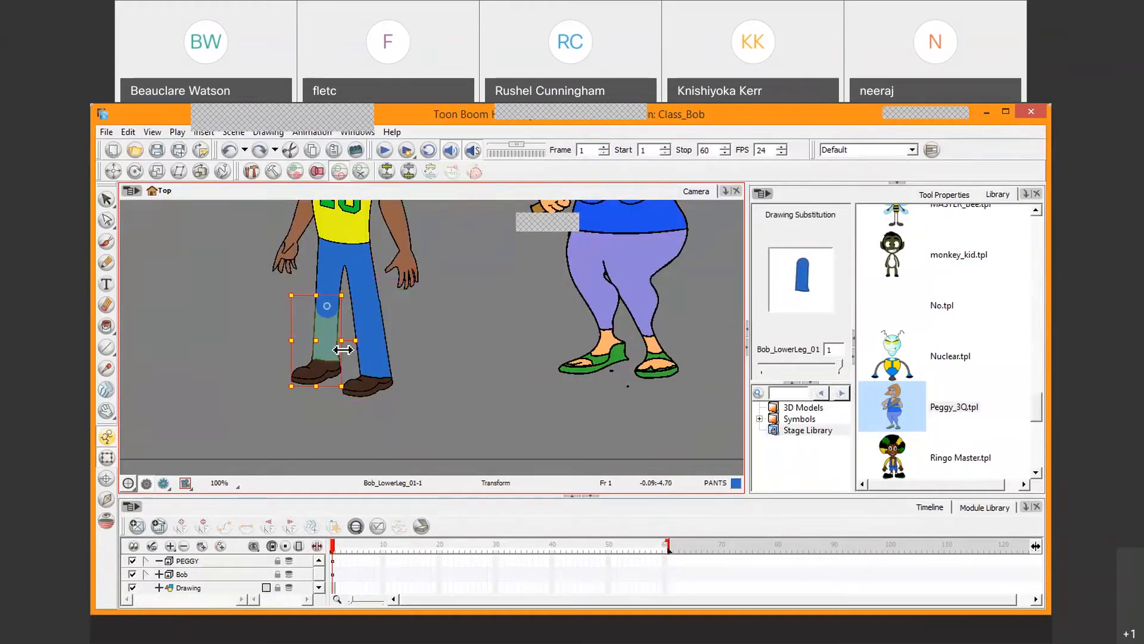
left_click_drag(356, 342, 452, 255)
key("ctrl+z")
key("space")
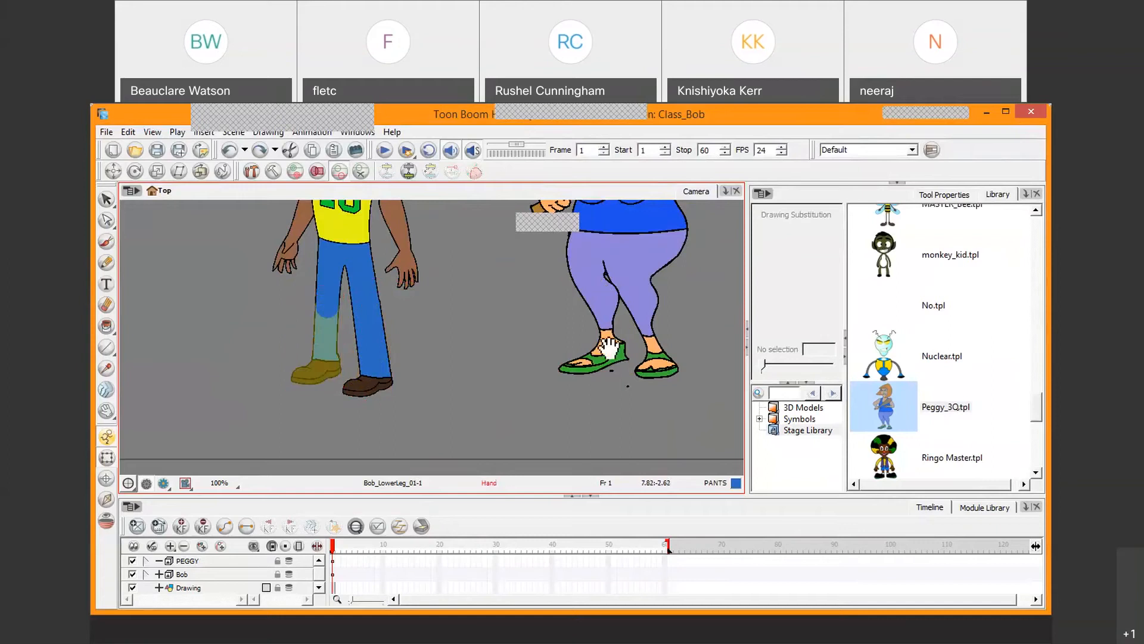
left_click_drag(609, 349, 585, 414)
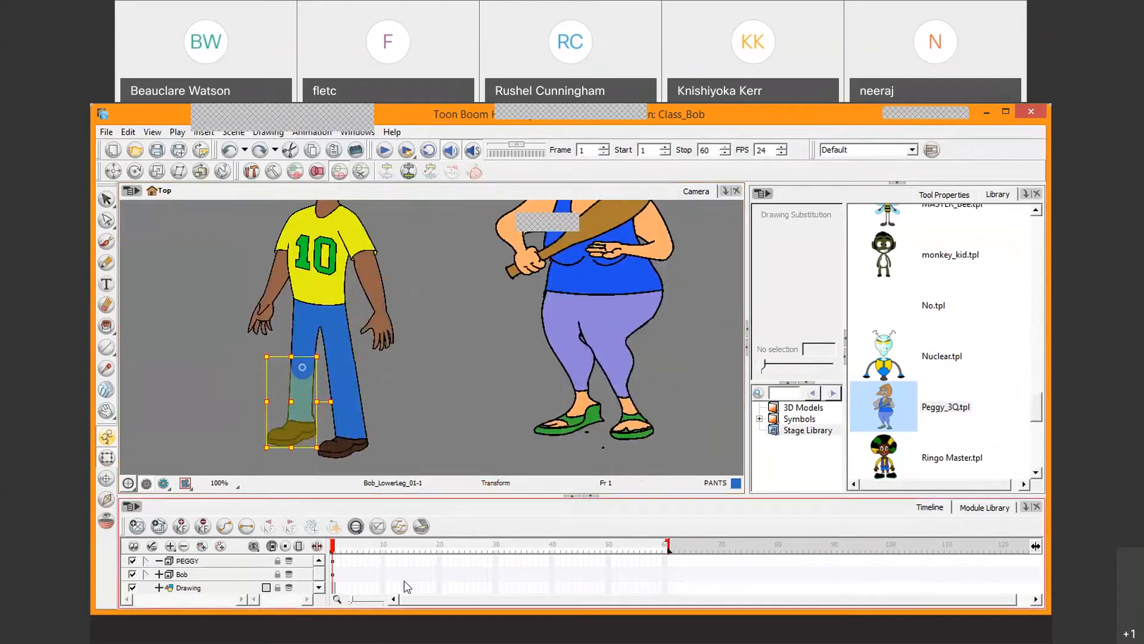
Select the PEGGY layer and shrink the Library view to reveal the Colour view above it.
left_click(224, 562)
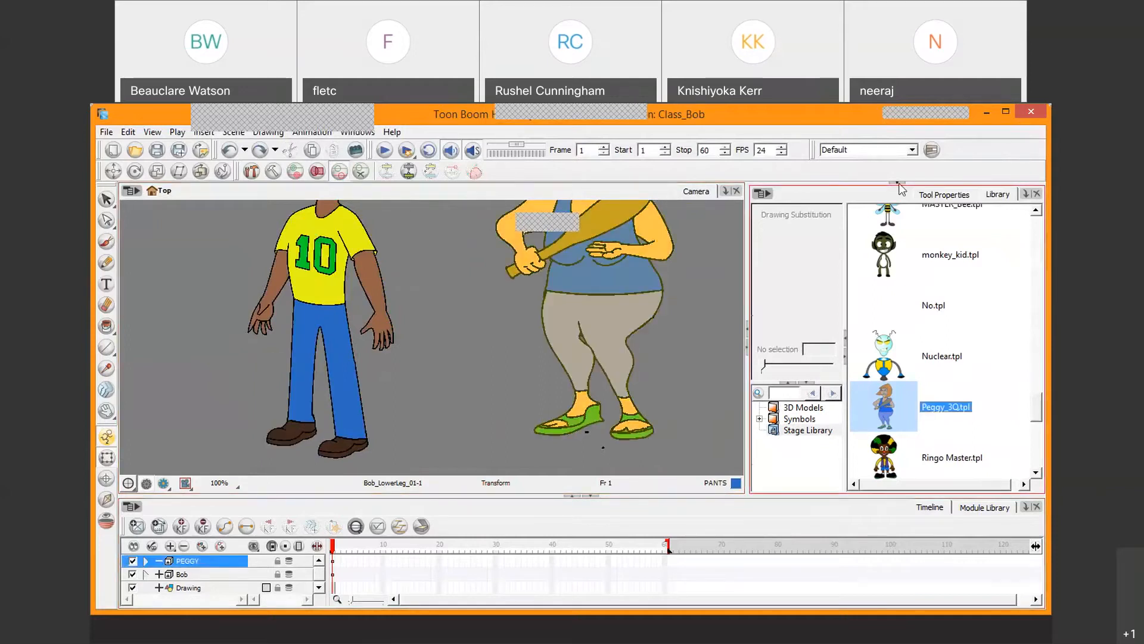
left_click_drag(901, 189, 913, 304)
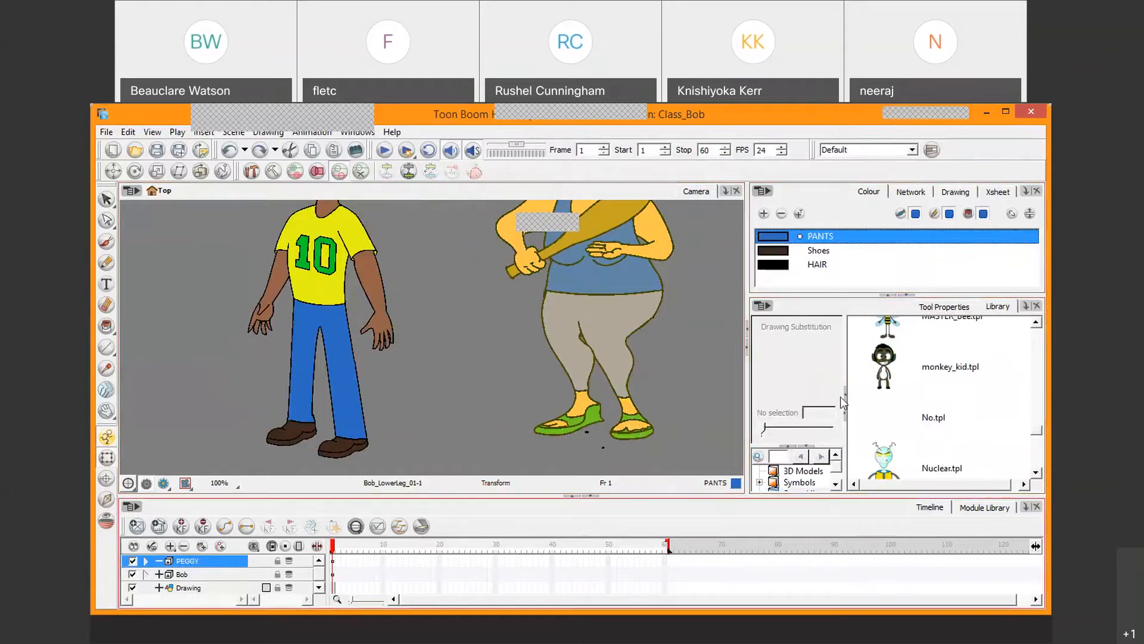
Delete the Bob and PEGGY layers, including their drawing files and element folders, and show the whole camera frame.
left_click(184, 574)
left_click(184, 547)
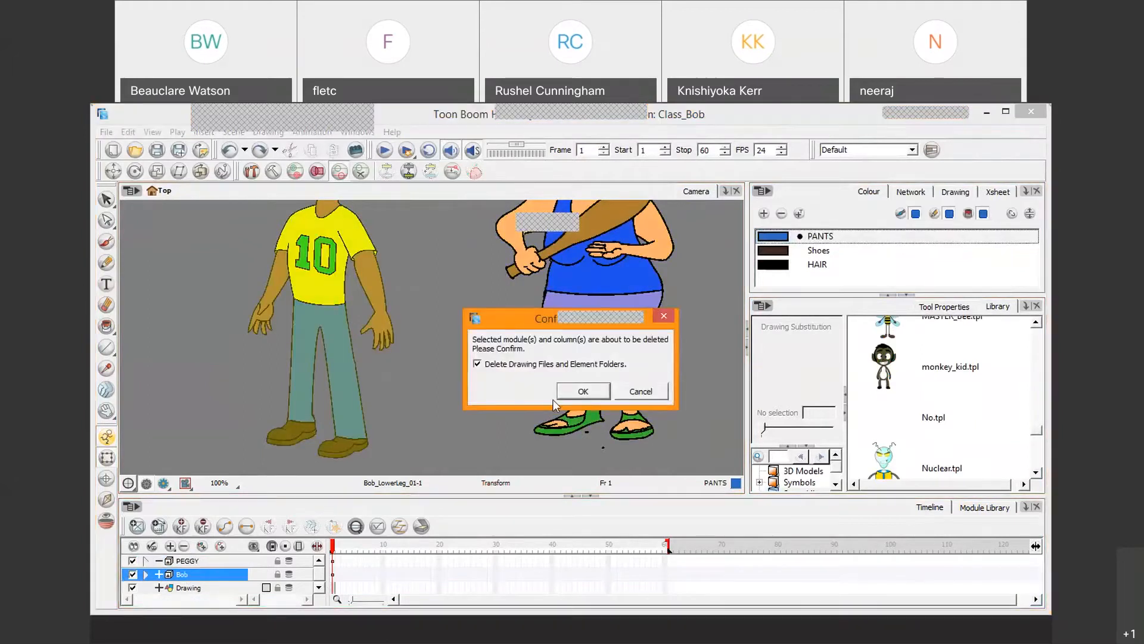
left_click(558, 398)
left_click(233, 563)
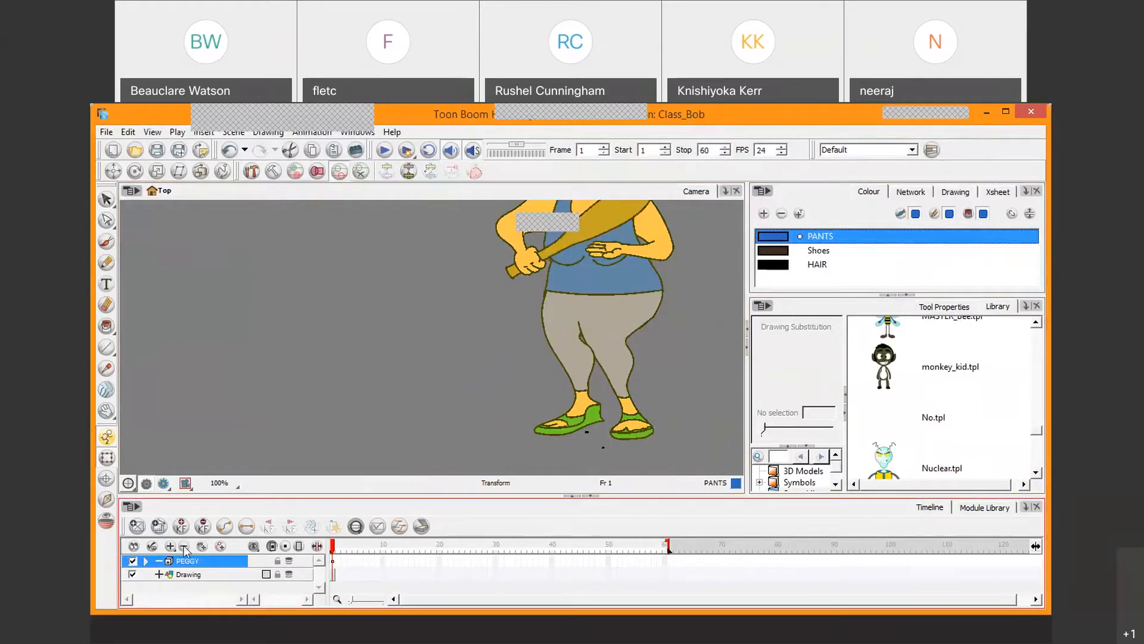
left_click(184, 547)
left_click(598, 398)
scroll(545, 399, "down", 3)
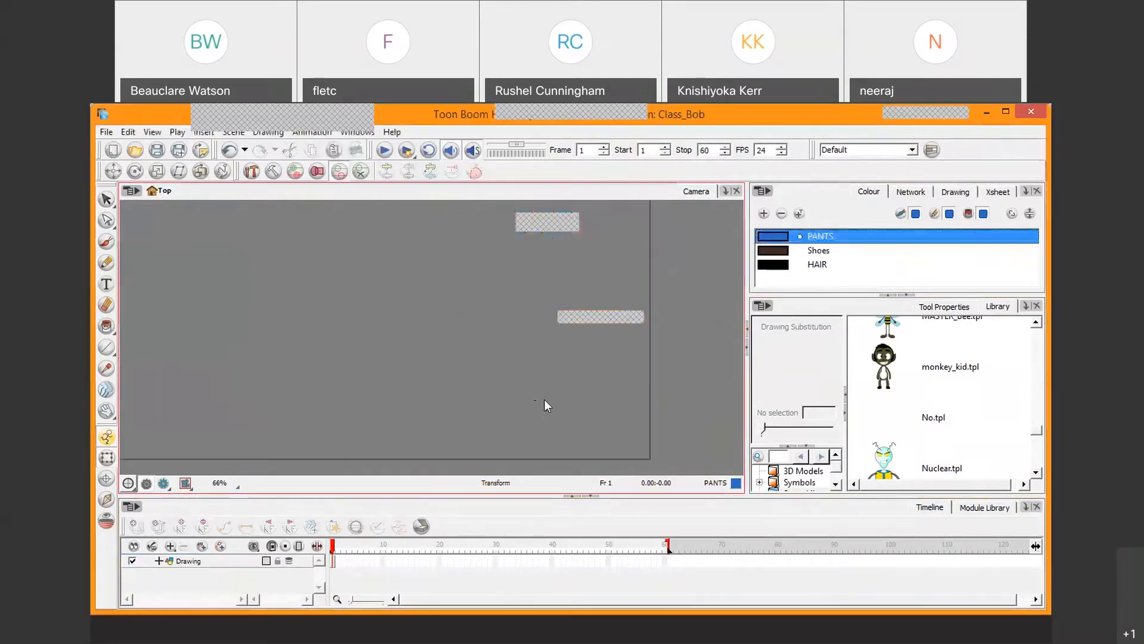
key("space")
left_click_drag(398, 328, 453, 365)
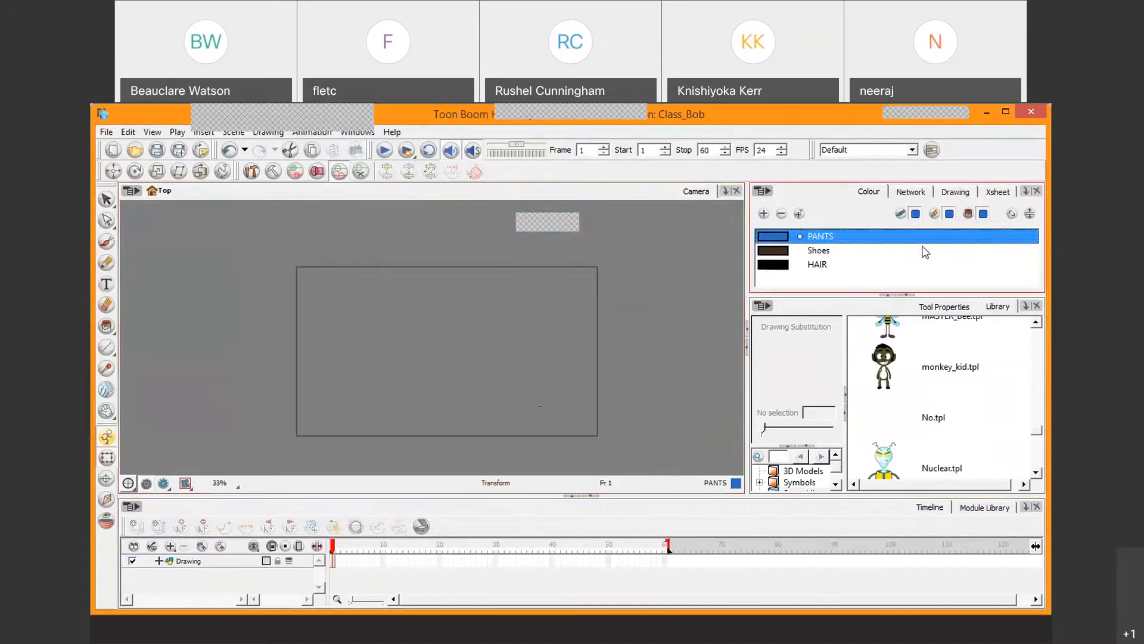
Browse the library's template thumbnails and switch the library display to List.
scroll(916, 374, "down", 15)
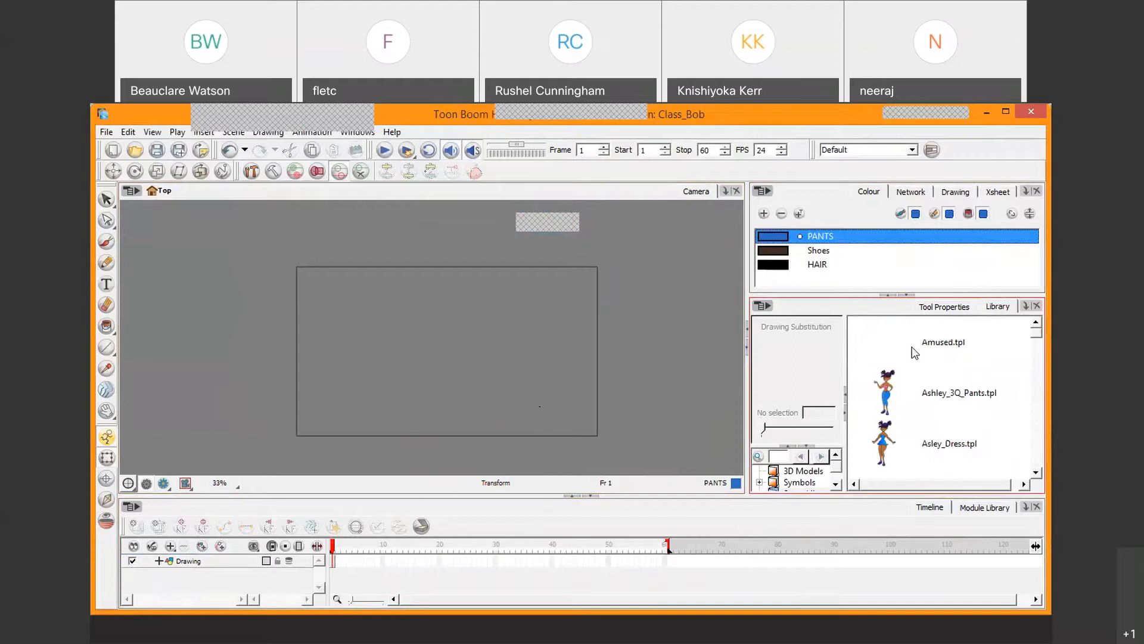
scroll(912, 363, "down", 4)
scroll(909, 360, "up", 4)
right_click(1014, 379)
mouse_move(949, 388)
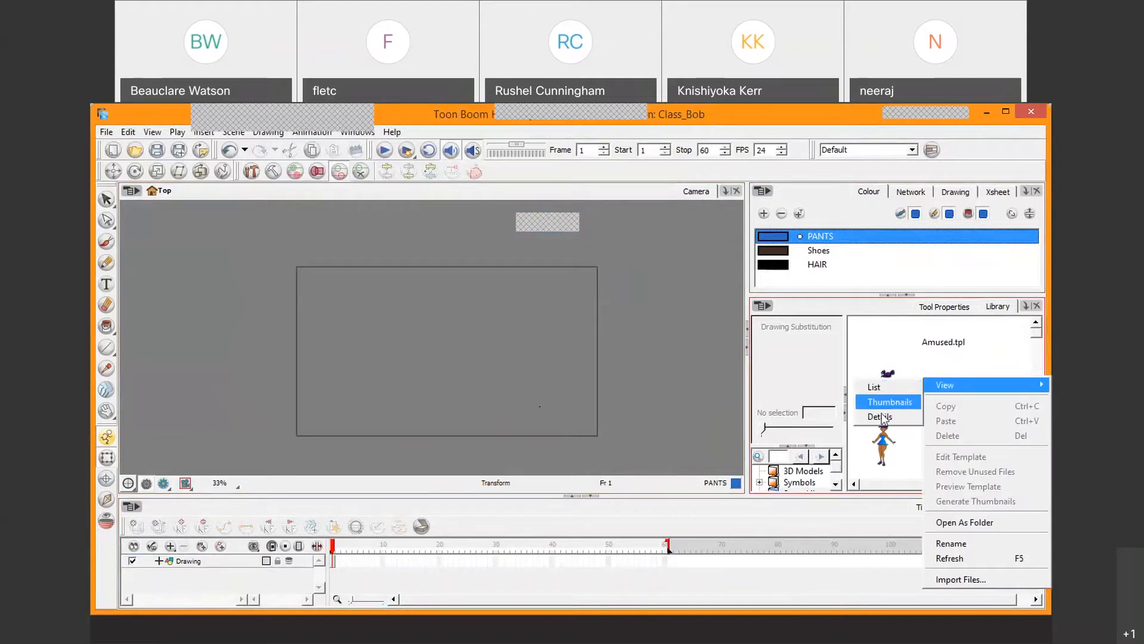
left_click(878, 388)
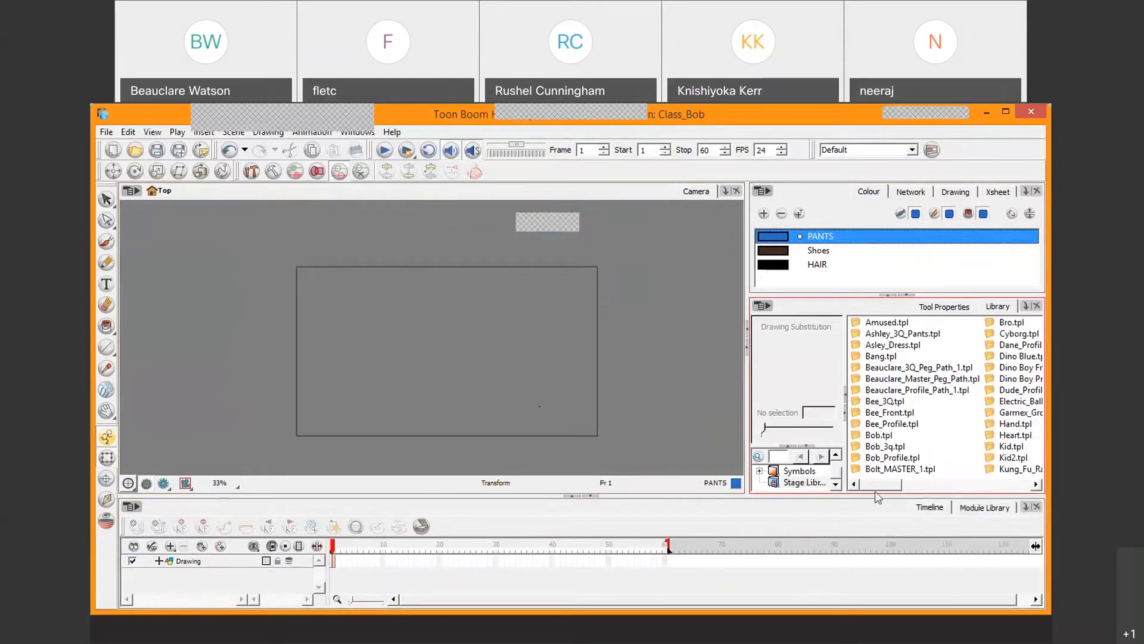
Switch the library display to Details and select the Asley_Dress.tpl template for preview.
right_click(971, 340)
mouse_move(960, 344)
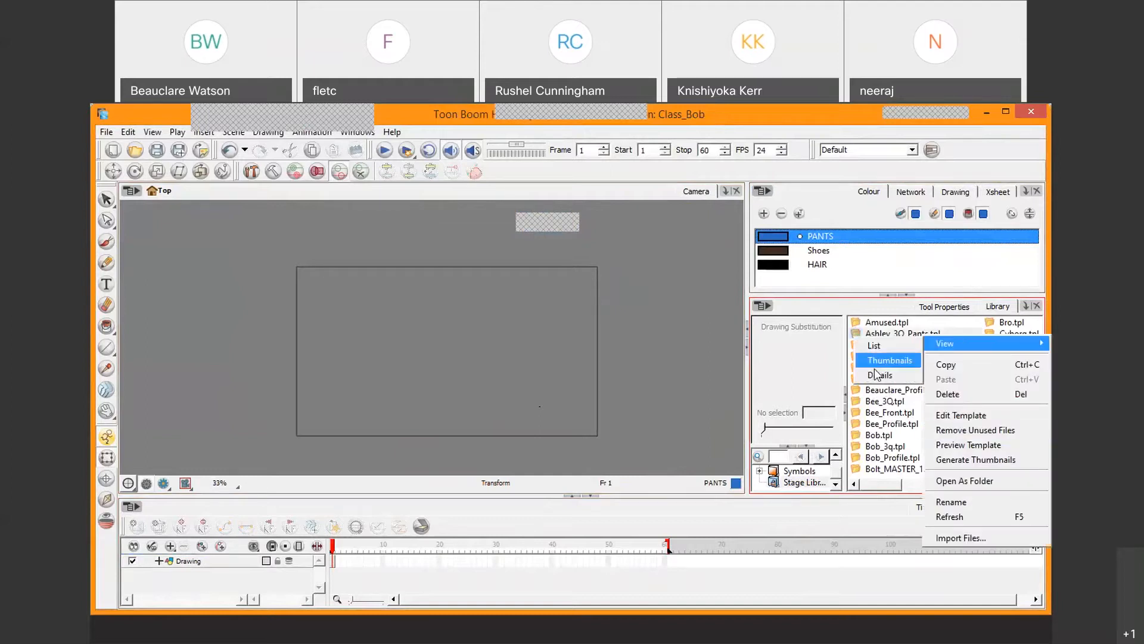
left_click(875, 377)
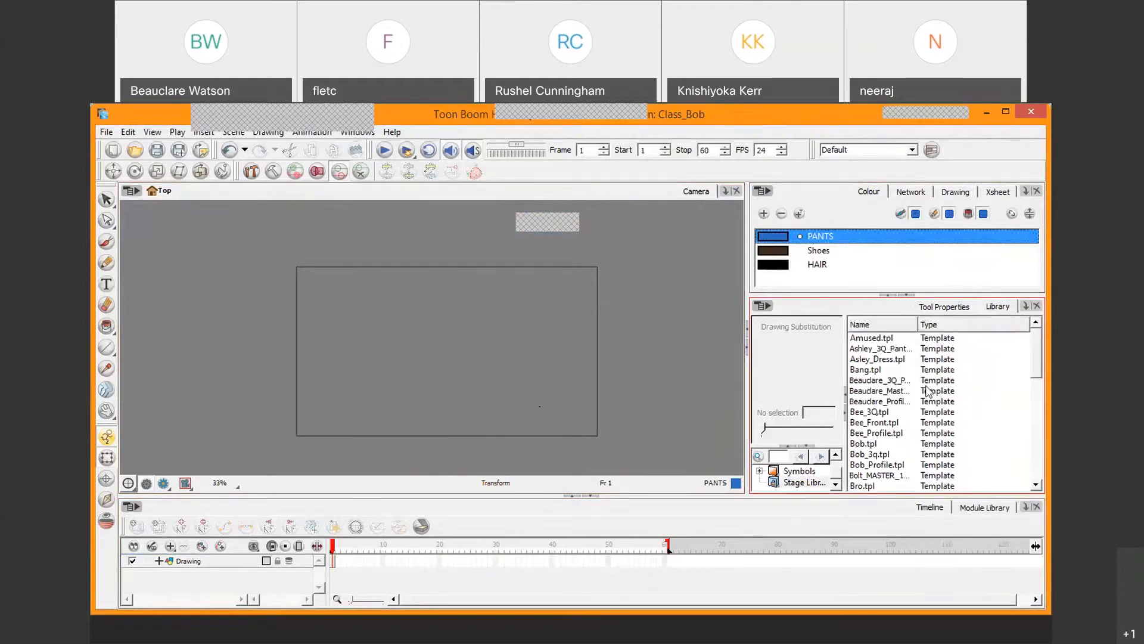
left_click(990, 359)
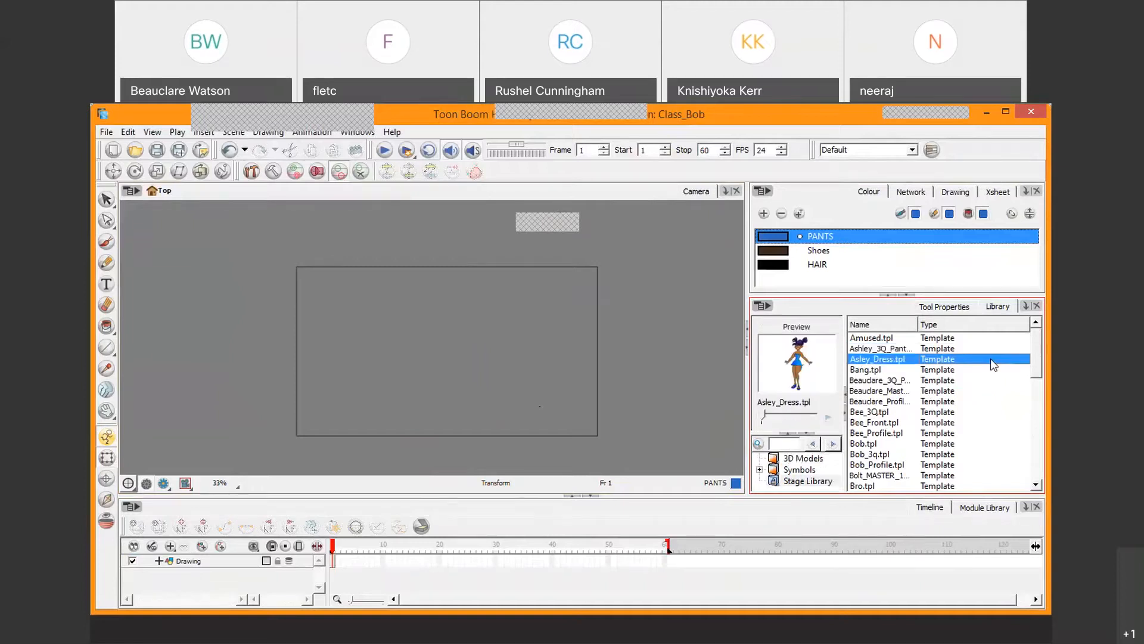
Switch the library display back to Thumbnails.
left_click(989, 348)
right_click(990, 345)
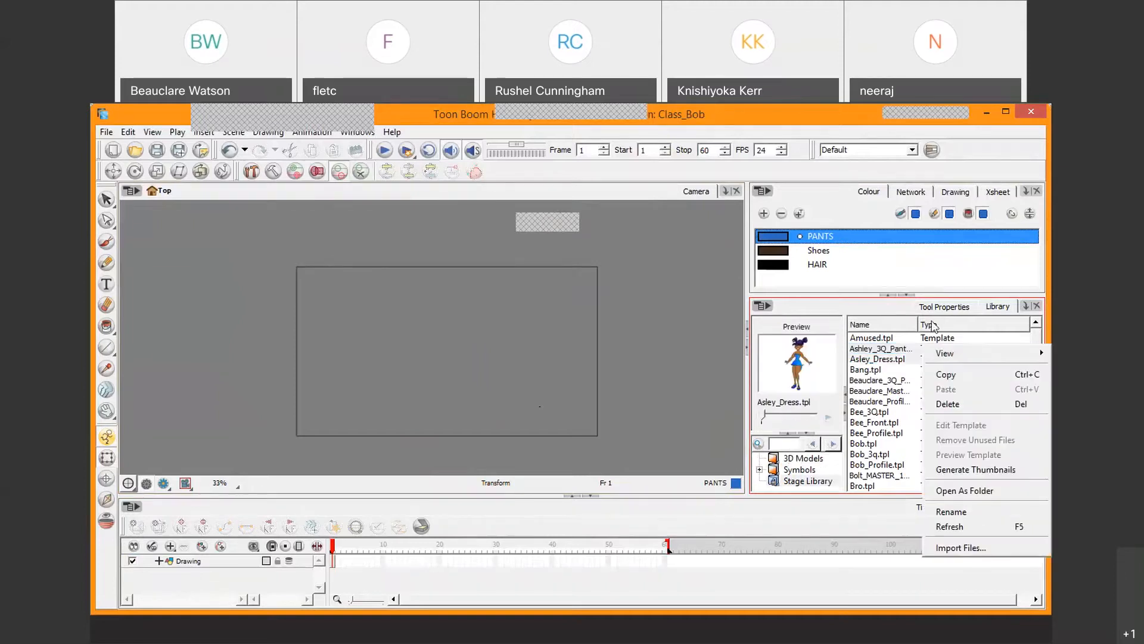
left_click(991, 336)
left_click(994, 351)
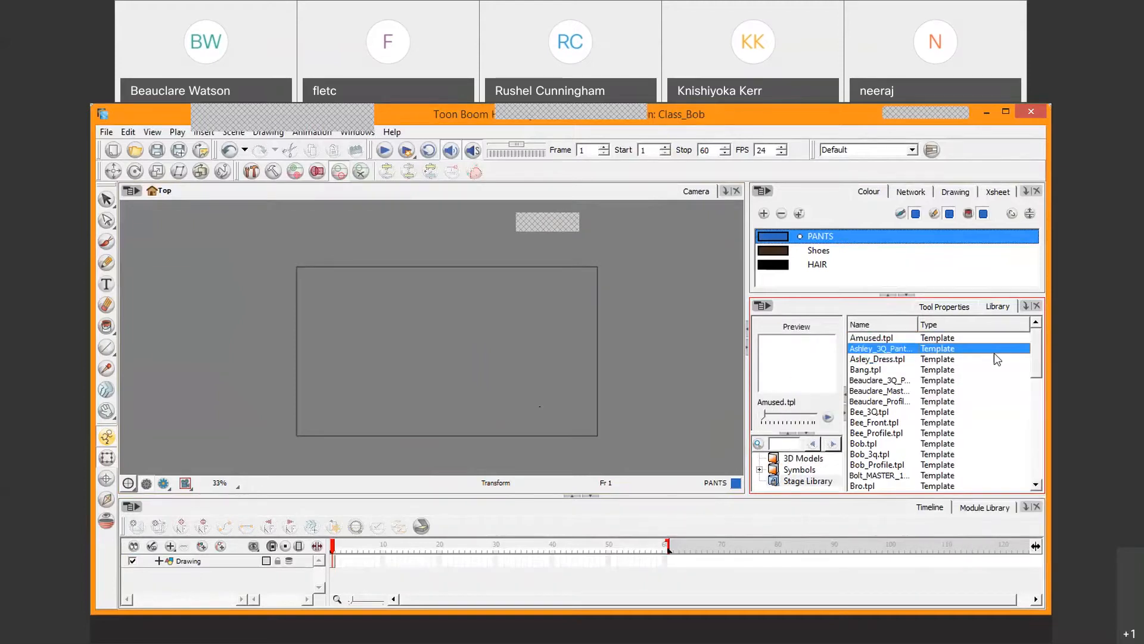
right_click(994, 353)
mouse_move(995, 356)
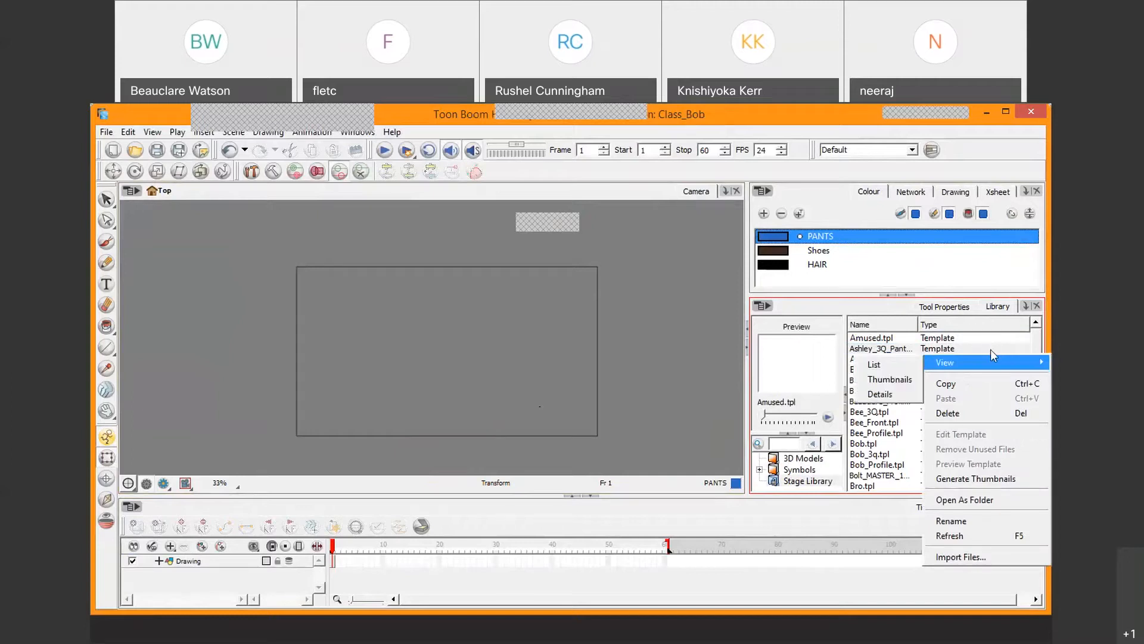
left_click(878, 388)
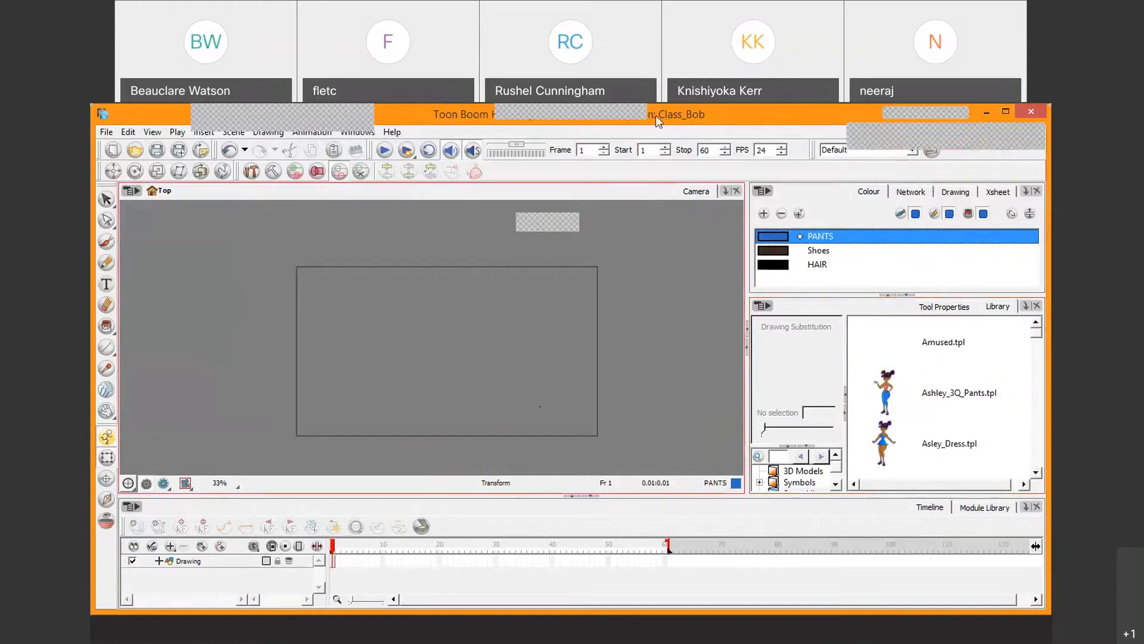
Place the Bob_3q.tpl template from the library inside the camera frame.
mouse_move(655, 115)
left_click(642, 138)
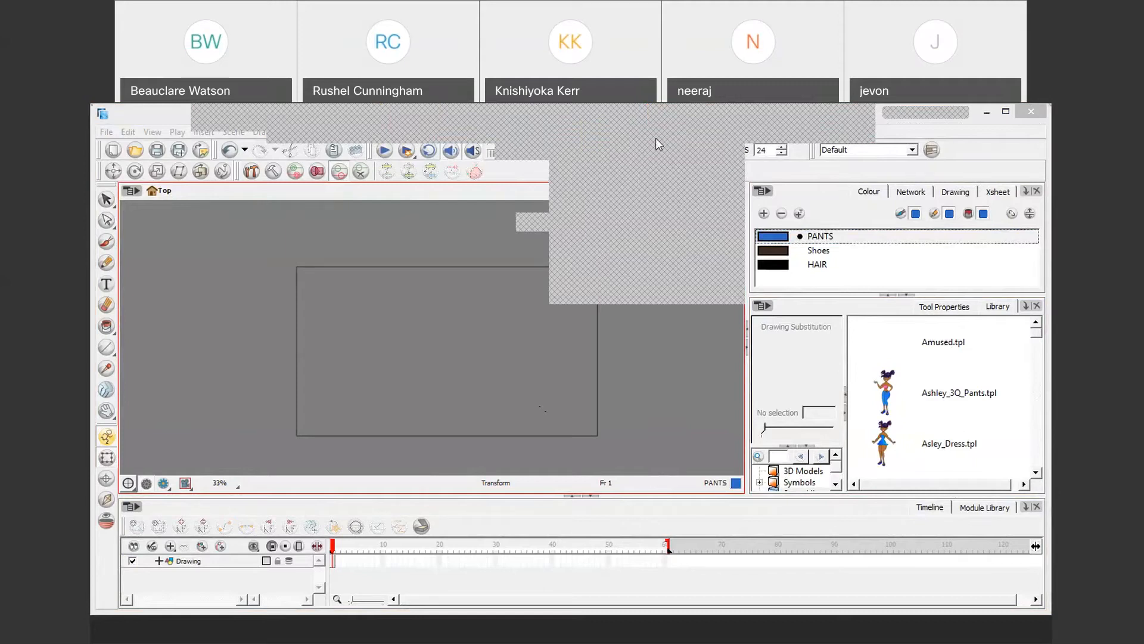
left_click(1039, 364)
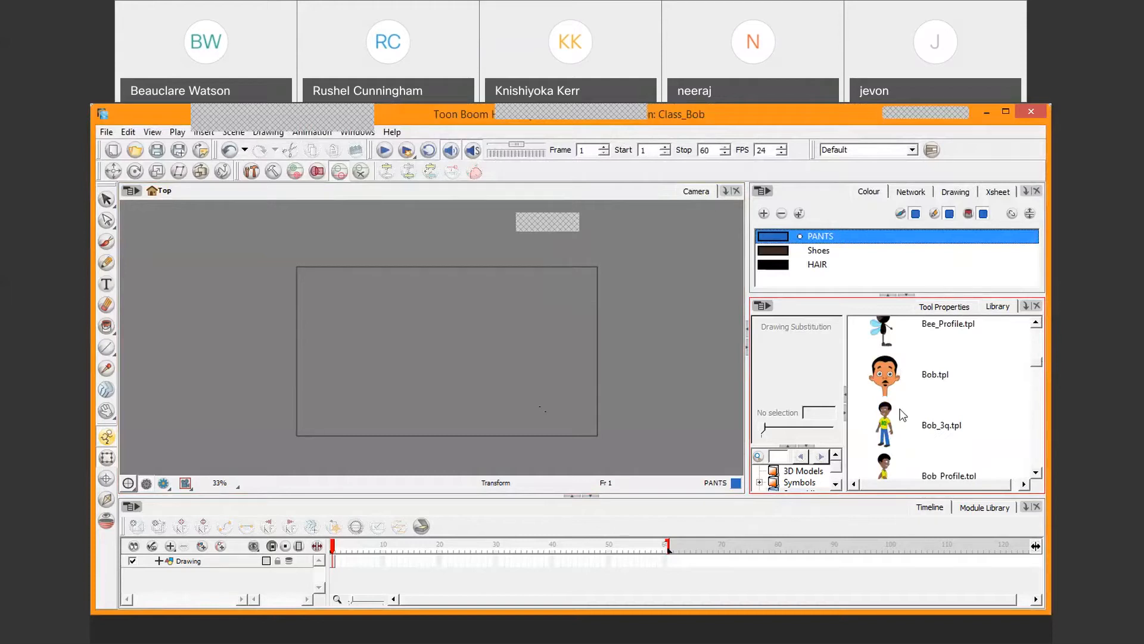
left_click_drag(874, 423, 445, 327)
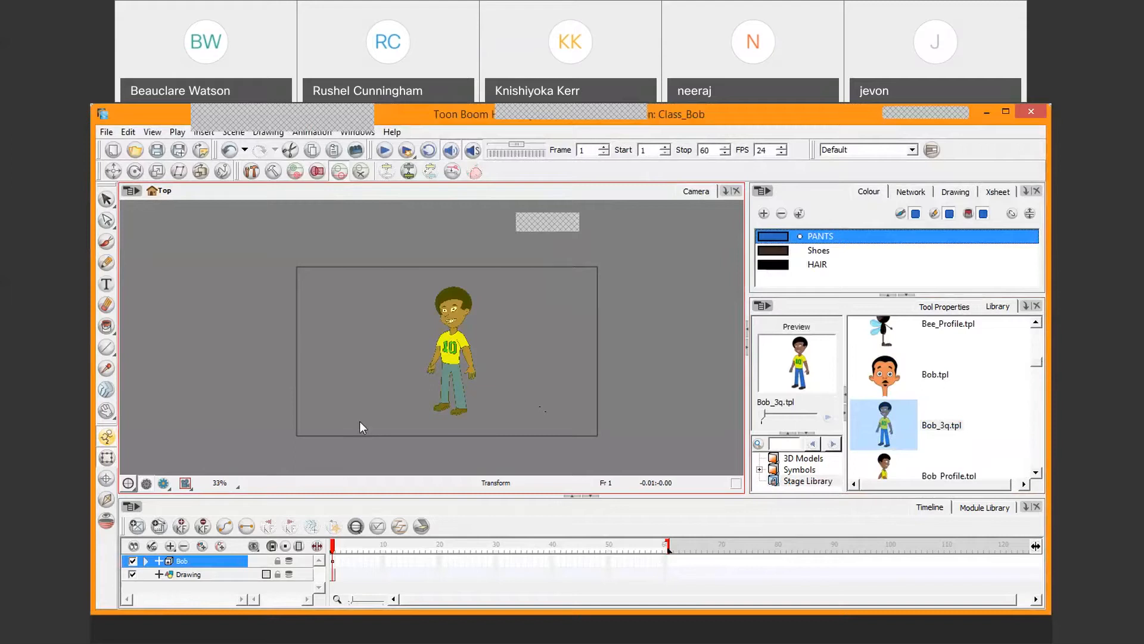
Collapse the Library view and show the Network view in the enlarged area.
left_click(1013, 336)
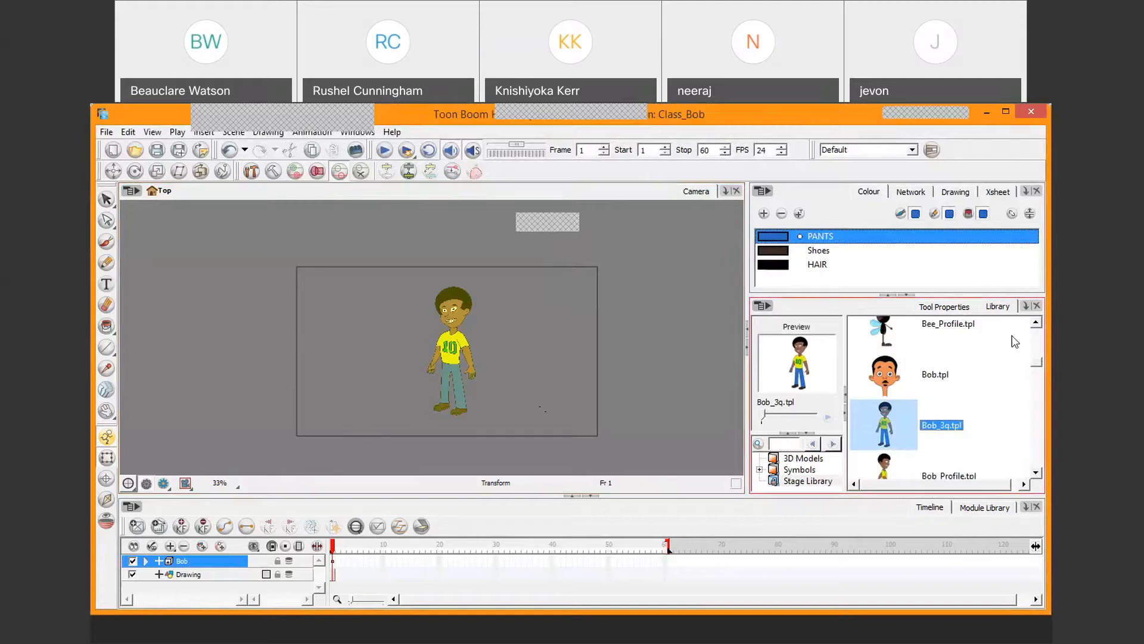
left_click(909, 296)
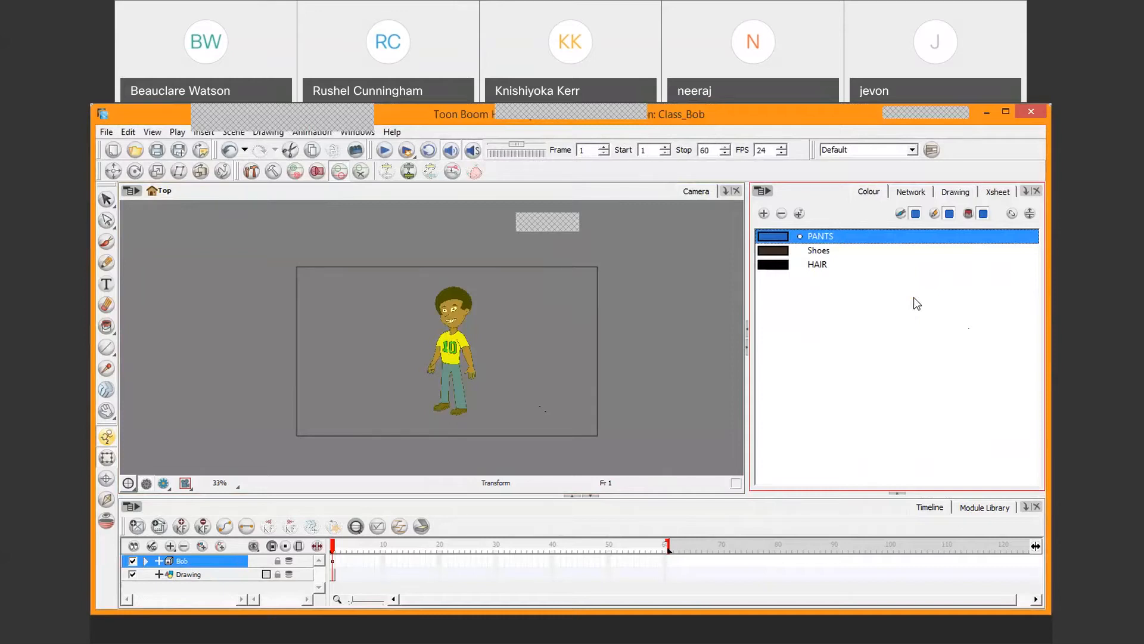
left_click(916, 192)
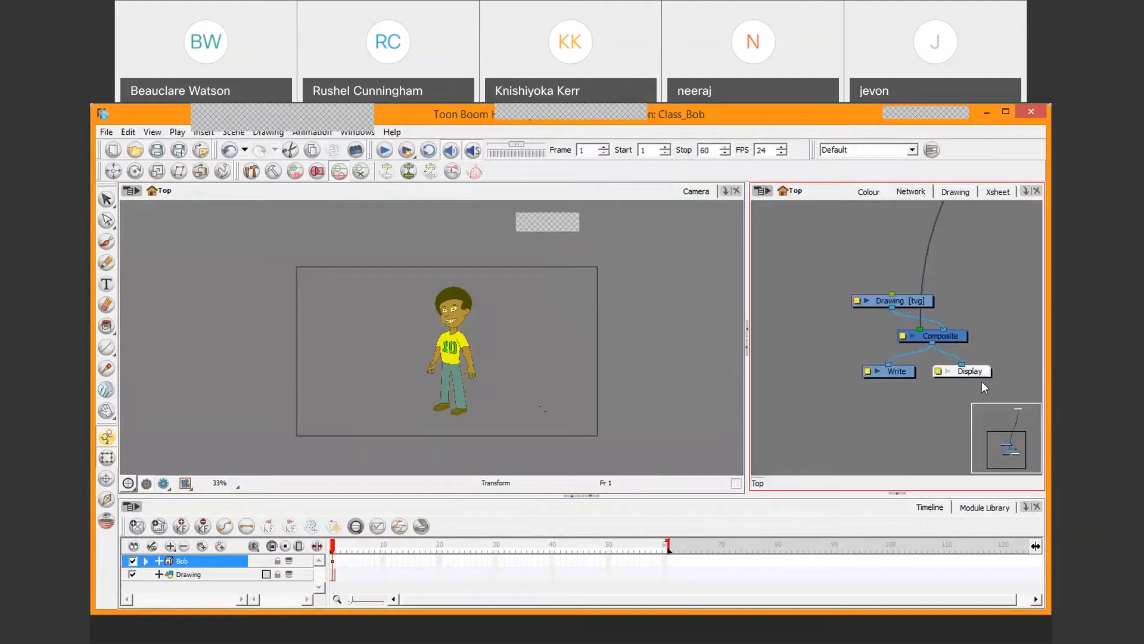
Arrange the network so the Bob and Drawing nodes sit apart above Composite, and check what the Bob node selects in the camera.
scroll(981, 381, "down", 4)
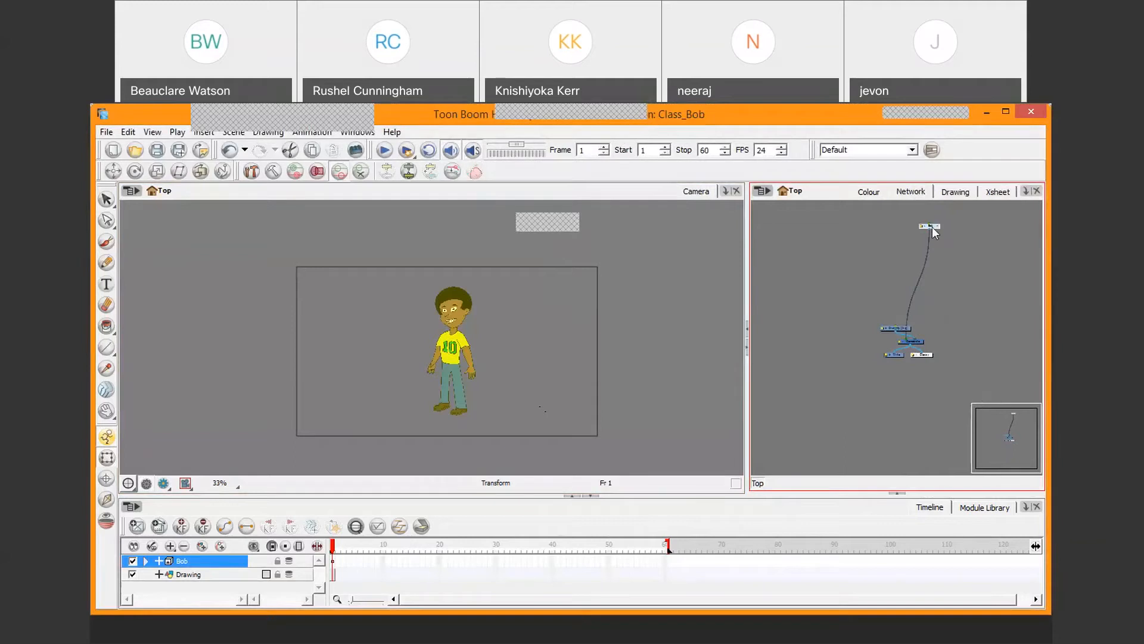
left_click_drag(932, 226, 932, 250)
scroll(921, 305, "up", 5)
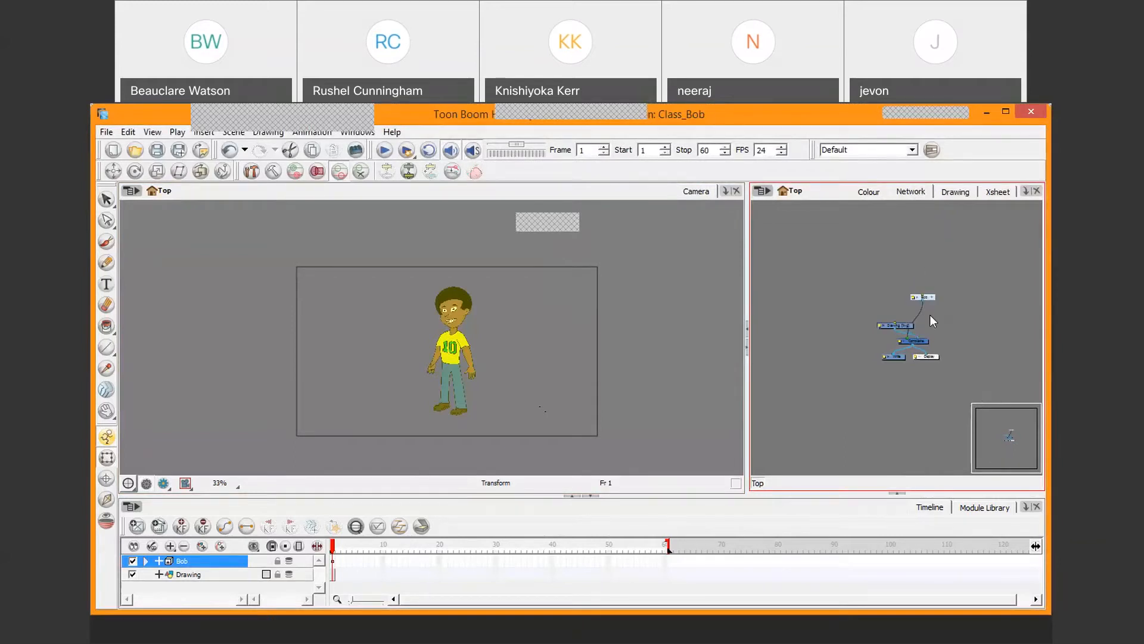
mouse_move(964, 303)
left_mouse_down()
mouse_move(874, 330)
mouse_move(1005, 295)
left_mouse_up()
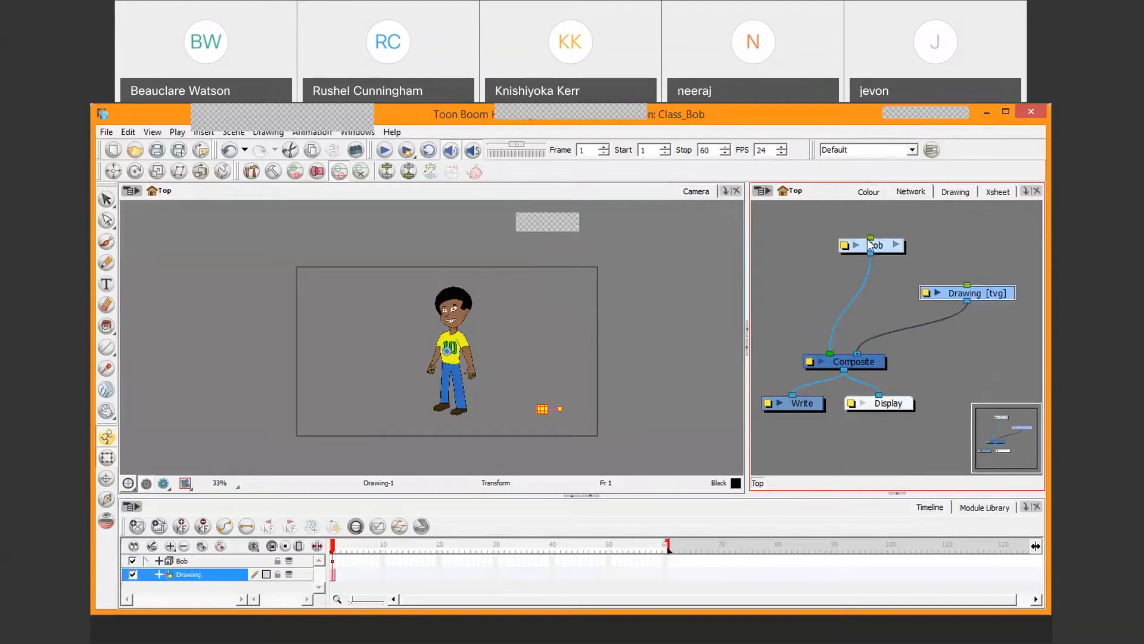
left_click_drag(879, 249, 837, 269)
mouse_move(836, 272)
left_mouse_down()
mouse_move(802, 249)
mouse_move(814, 270)
left_mouse_up()
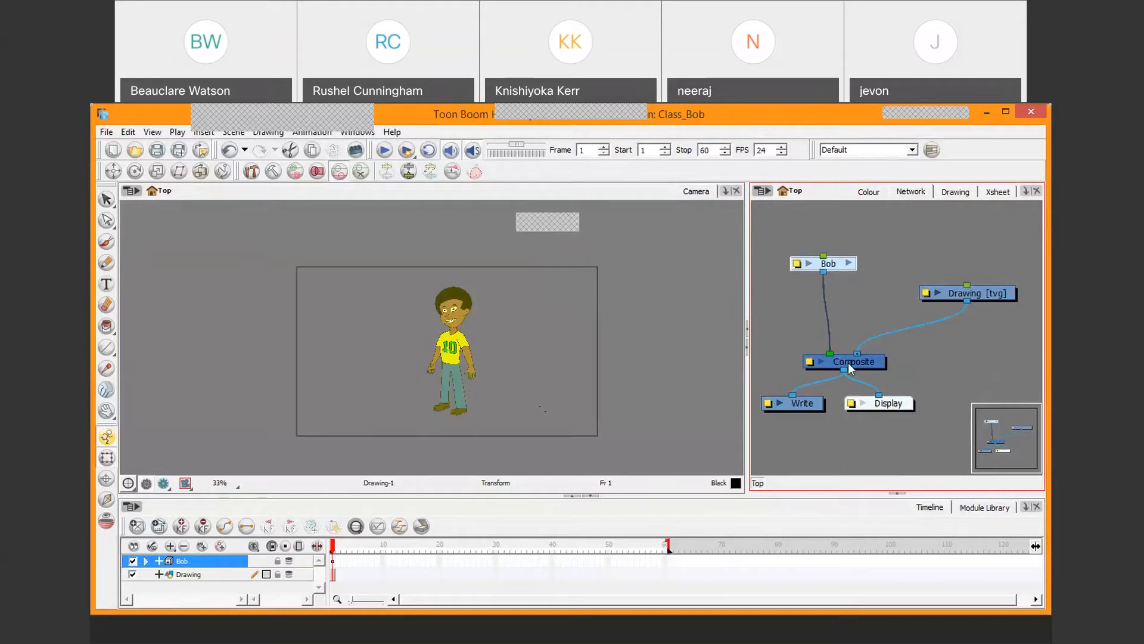
left_click_drag(848, 363, 848, 358)
left_click(832, 263)
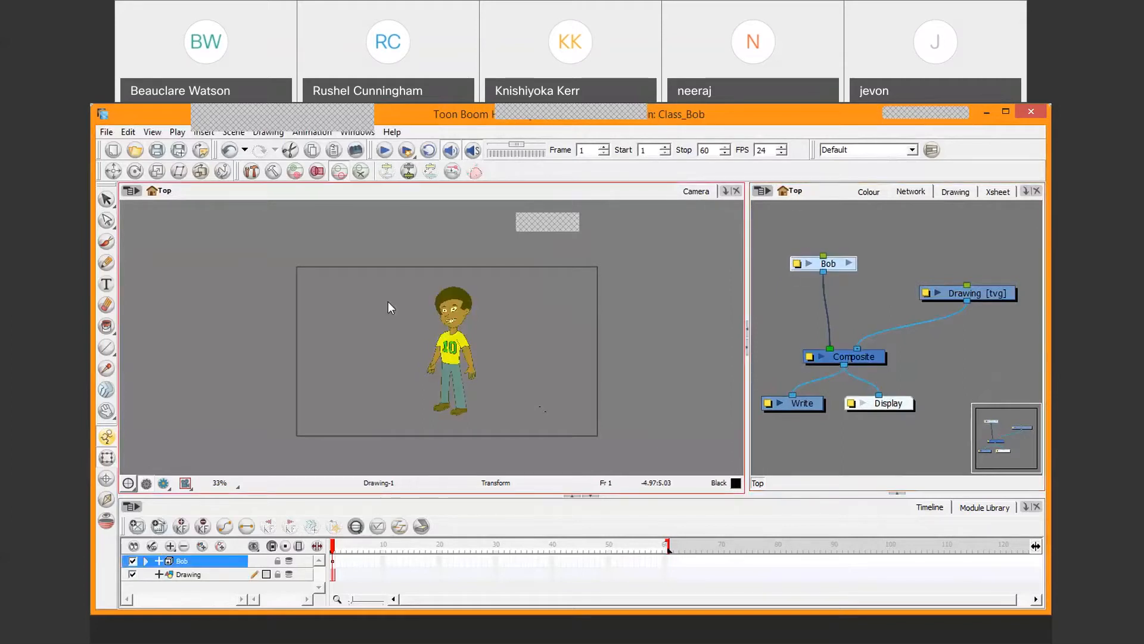
left_click(388, 303)
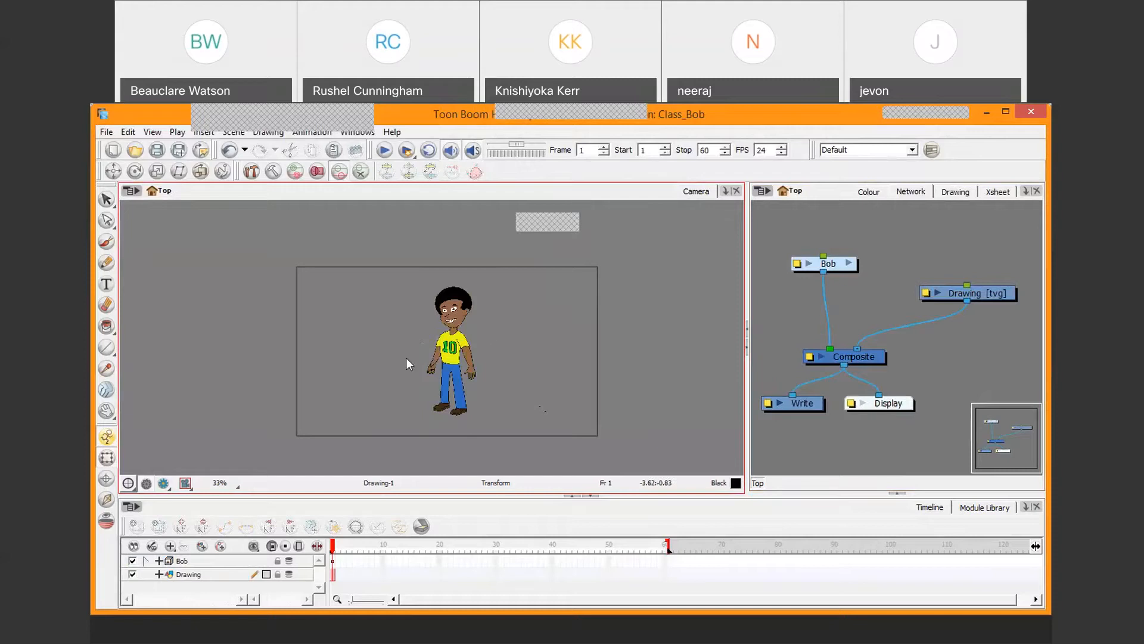
Add a new drawing layer connected to Composite, draw a slanted test line beside the character, and undo the line.
left_click(840, 264)
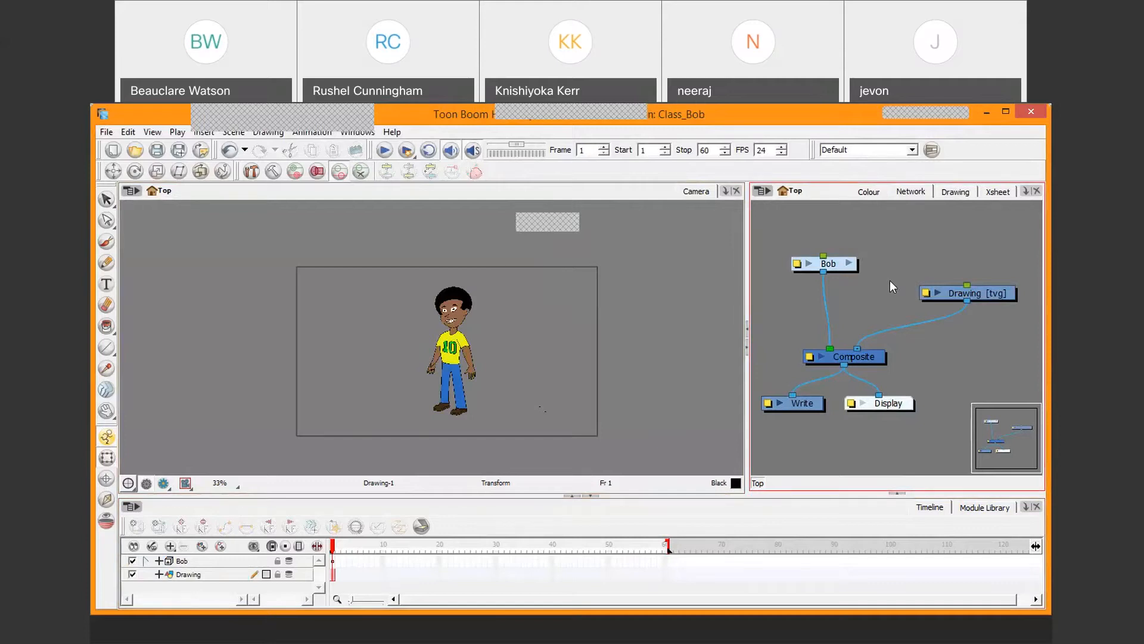
key("ctrl+r")
left_click_drag(852, 365, 841, 339)
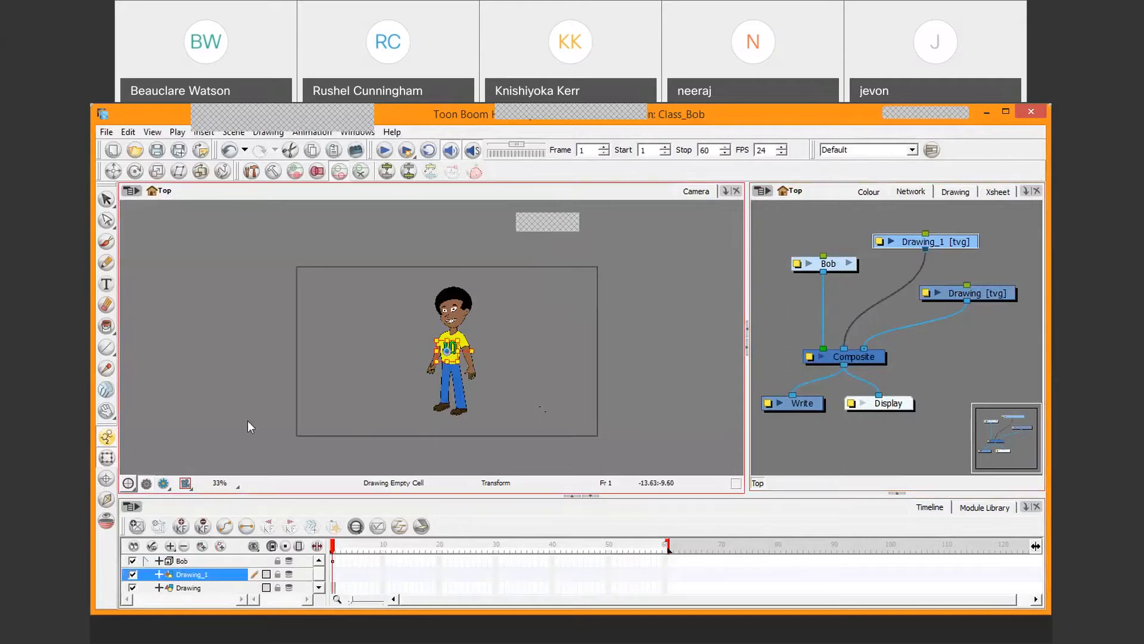
left_click_drag(327, 285, 376, 405)
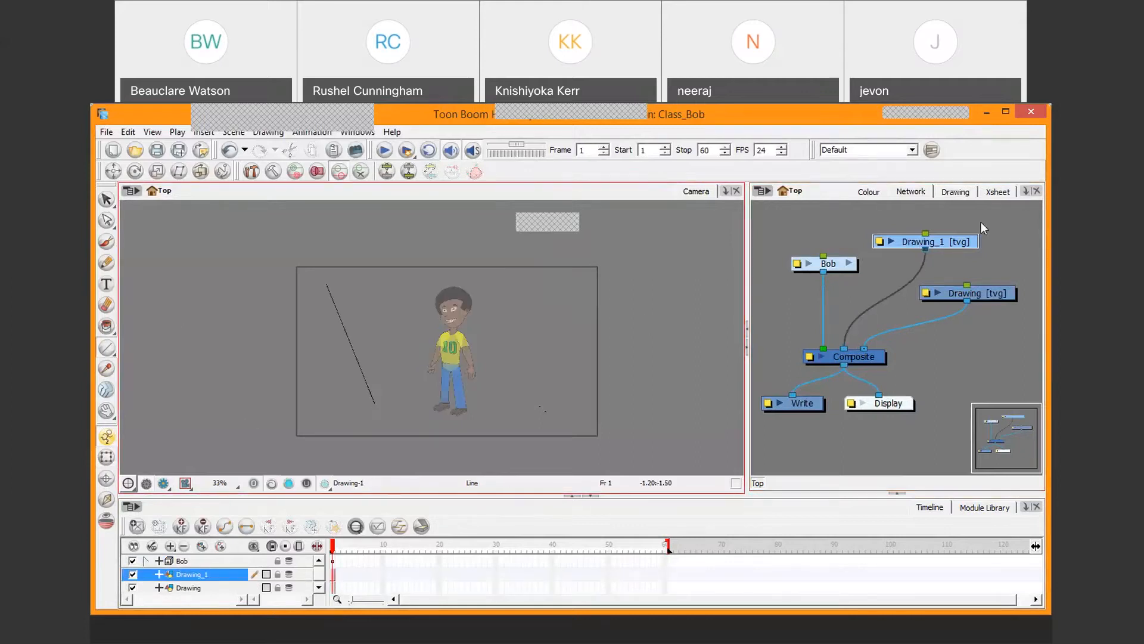
key("ctrl+z")
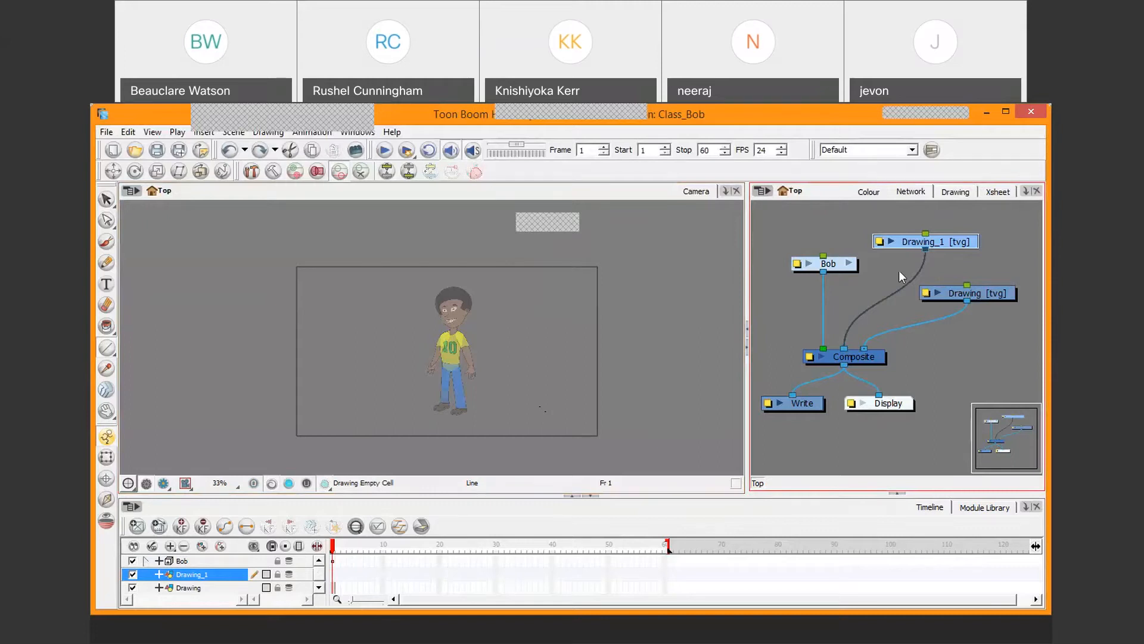
Disconnect the Drawing_1 and Bob nodes from Composite.
left_click_drag(917, 267, 828, 288)
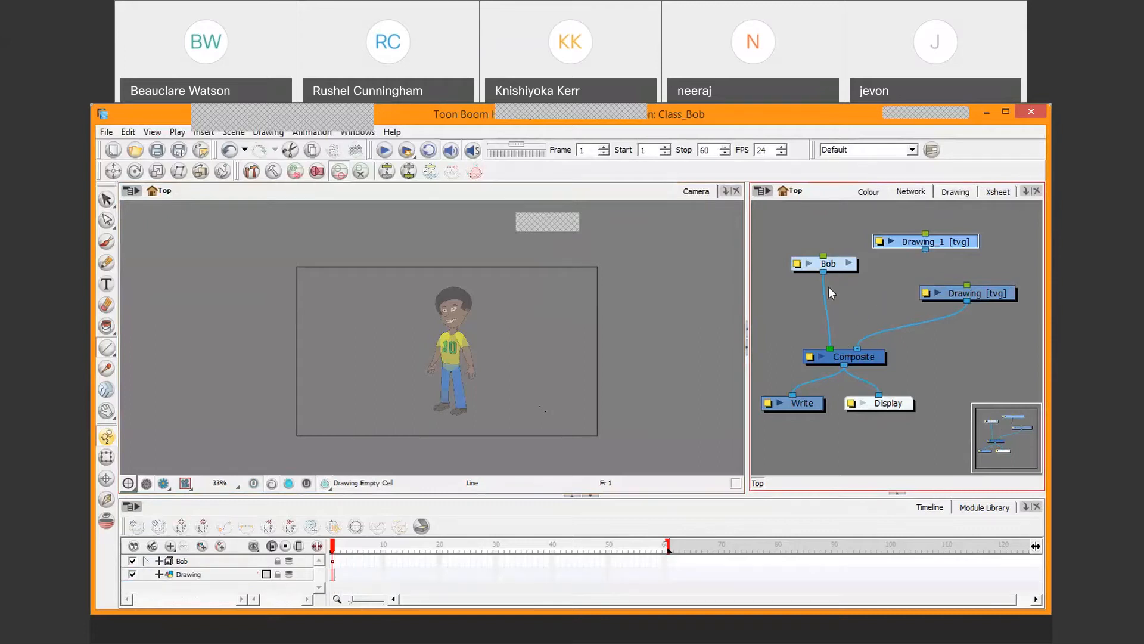
left_click(831, 263)
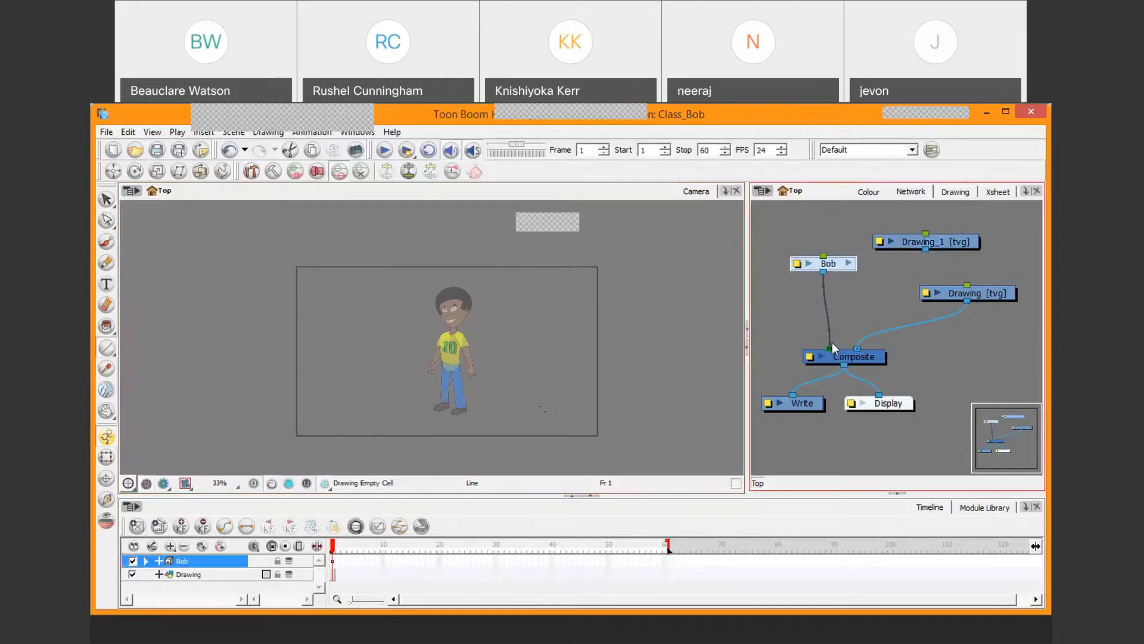
left_click_drag(832, 343, 806, 295)
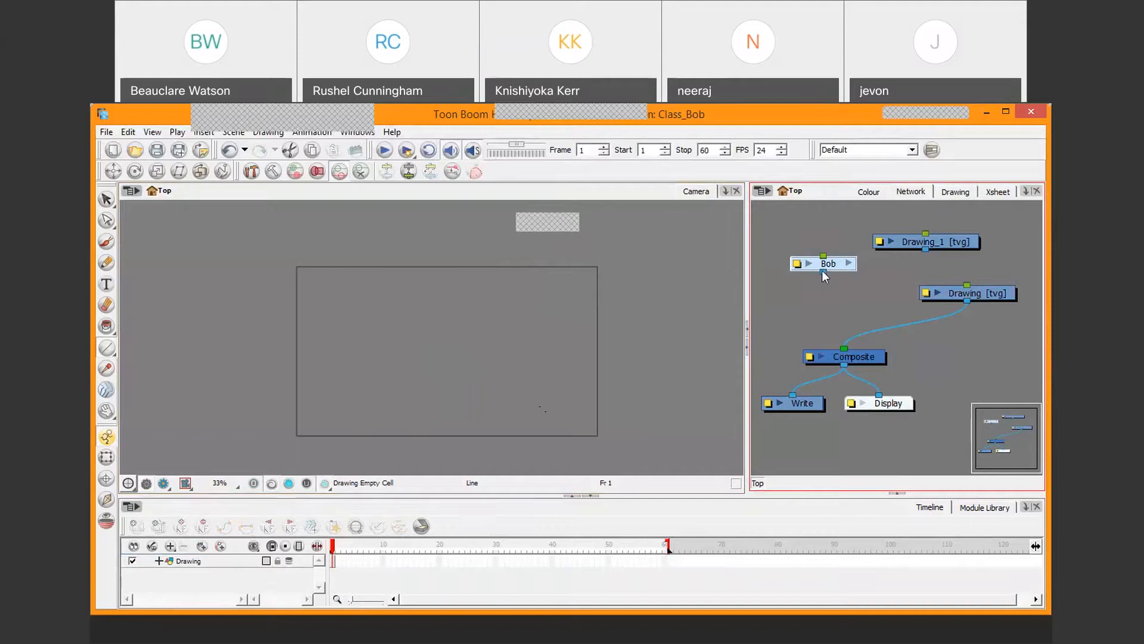
Reconnect the Bob node to Composite and activate the Transform tool.
left_click_drag(822, 270, 823, 325)
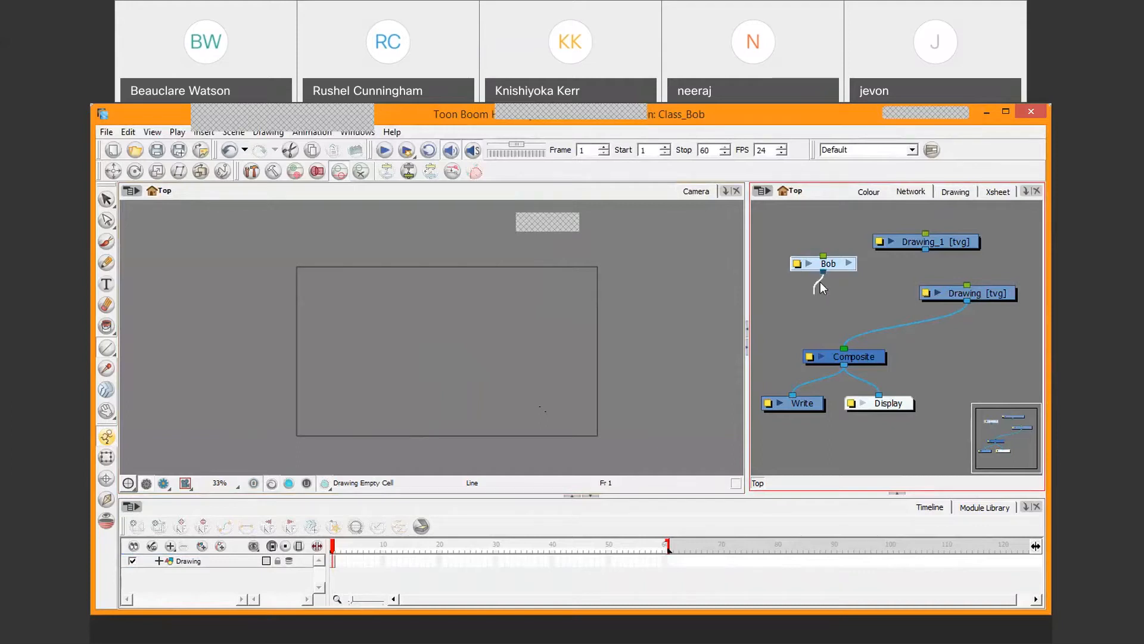
left_click_drag(820, 281, 830, 348)
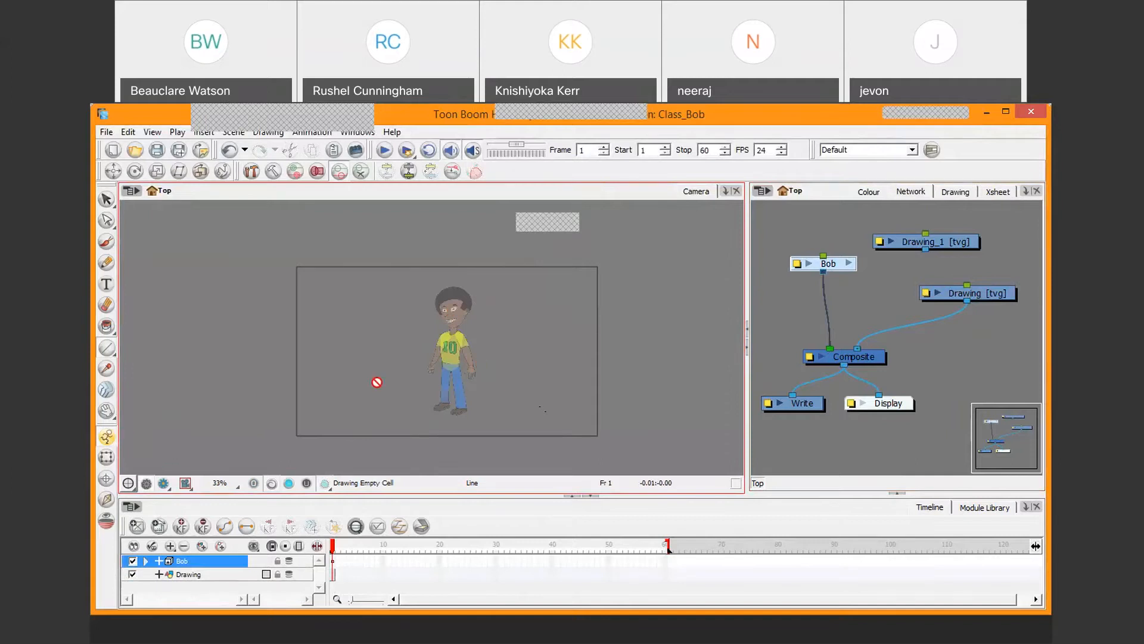
left_click(107, 457)
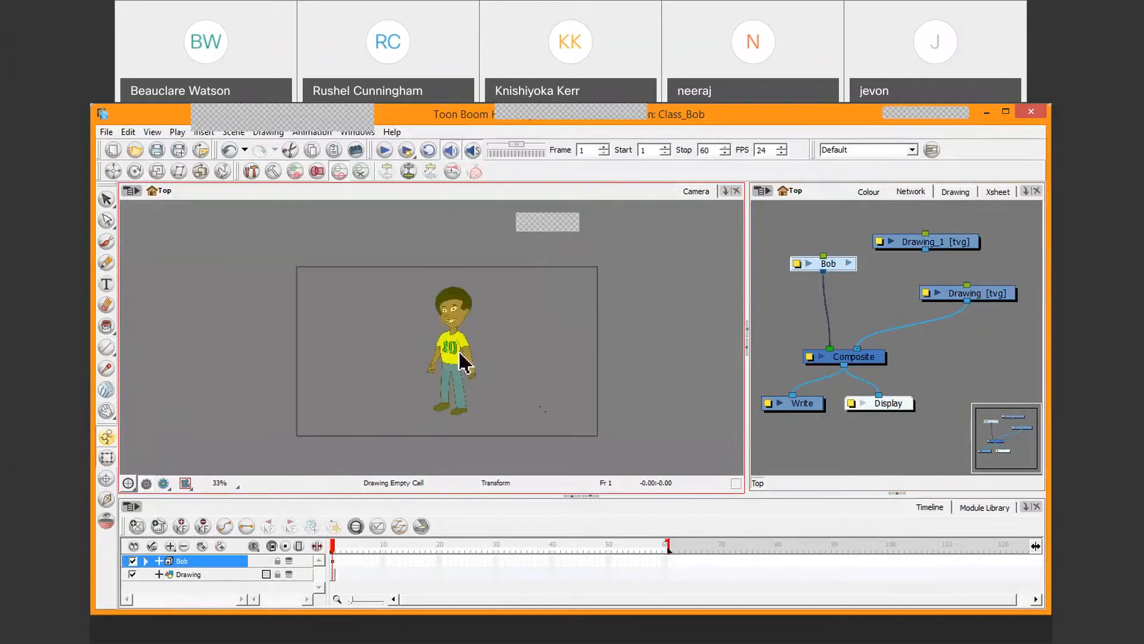
Open the Bob group in the network and look over its whole node structure.
scroll(471, 363, "up", 2)
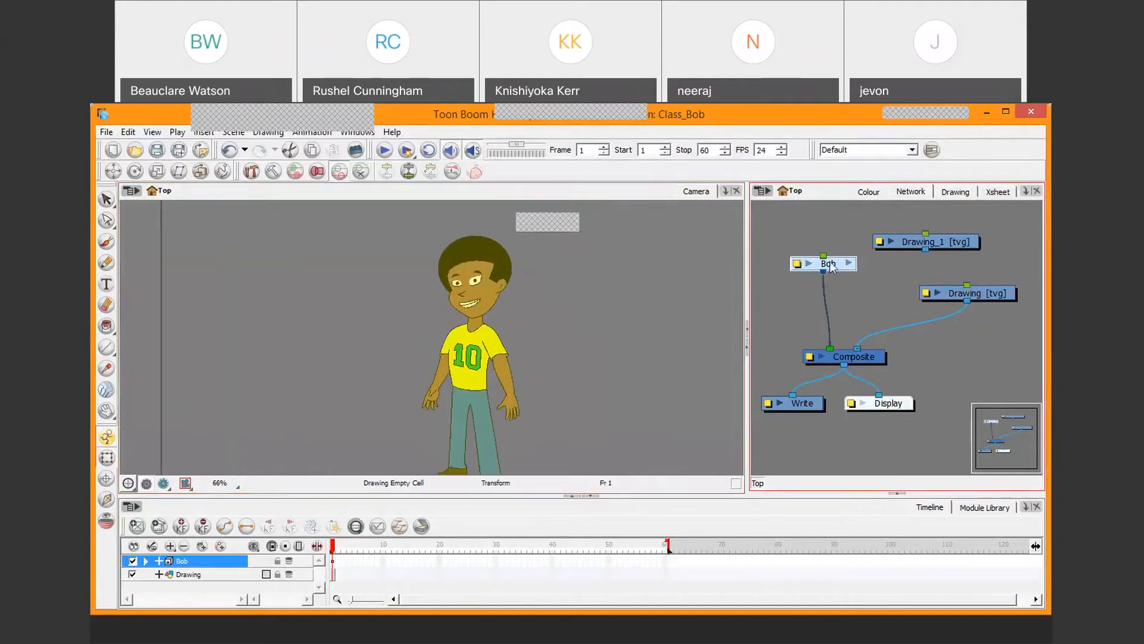
left_click_drag(834, 266, 902, 368)
scroll(849, 287, "up", 2)
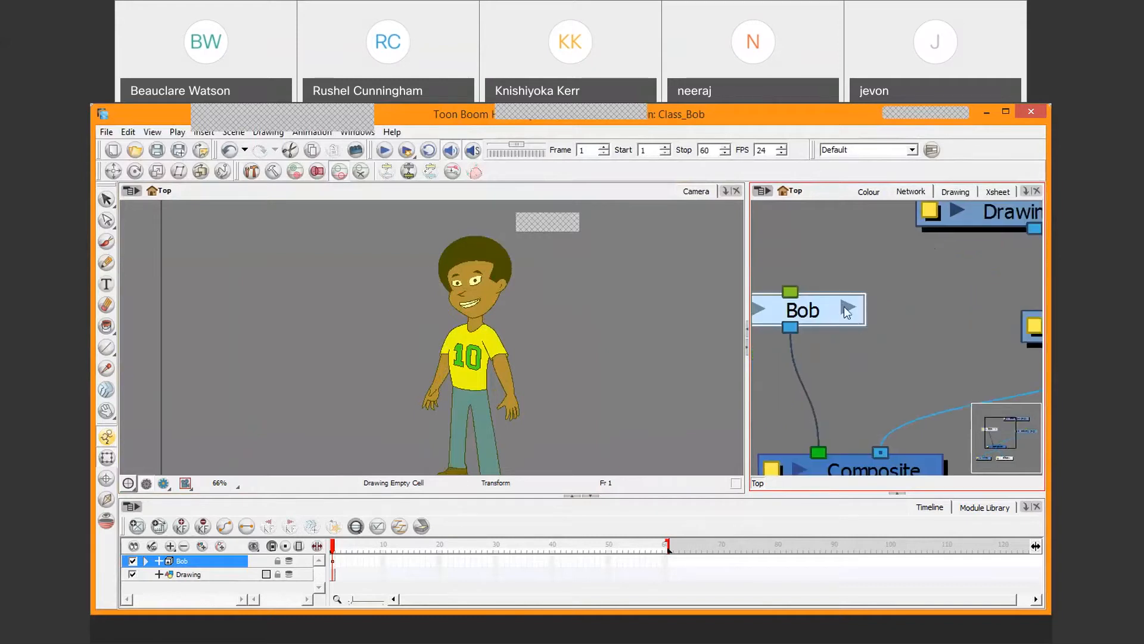
left_click(846, 308)
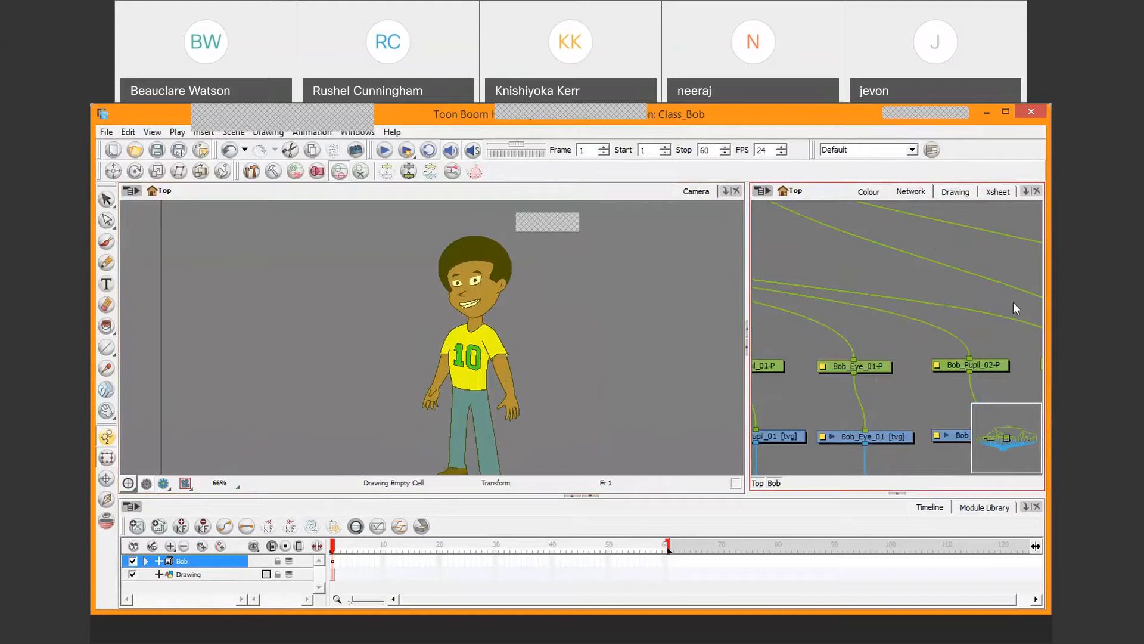
scroll(914, 297, "down", 6)
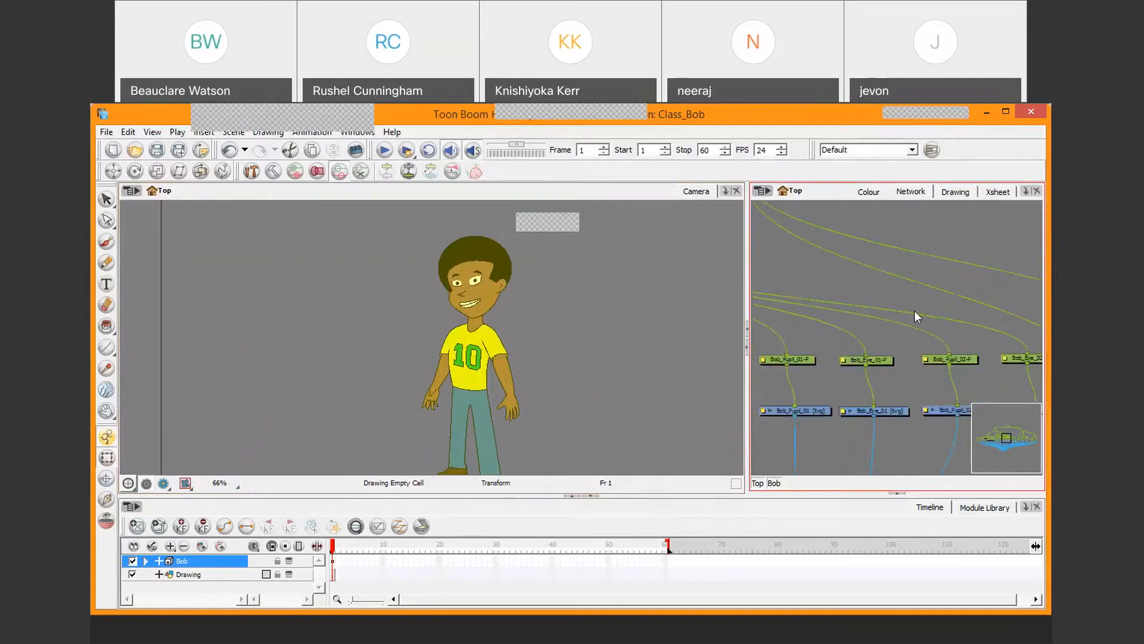
scroll(913, 316, "down", 4)
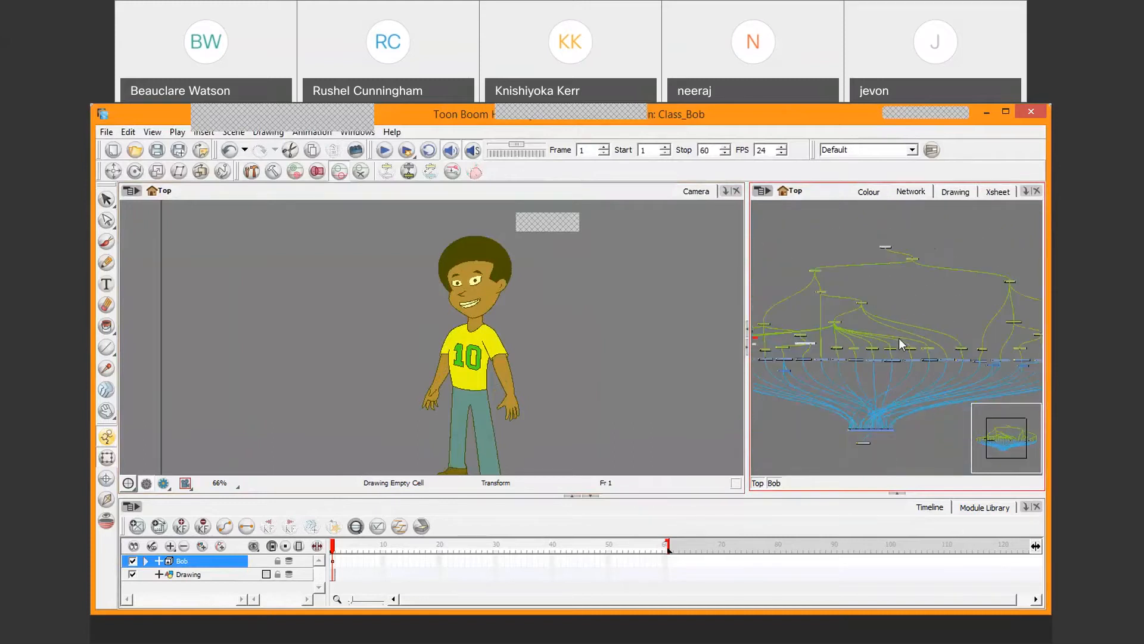
scroll(892, 345, "down", 1)
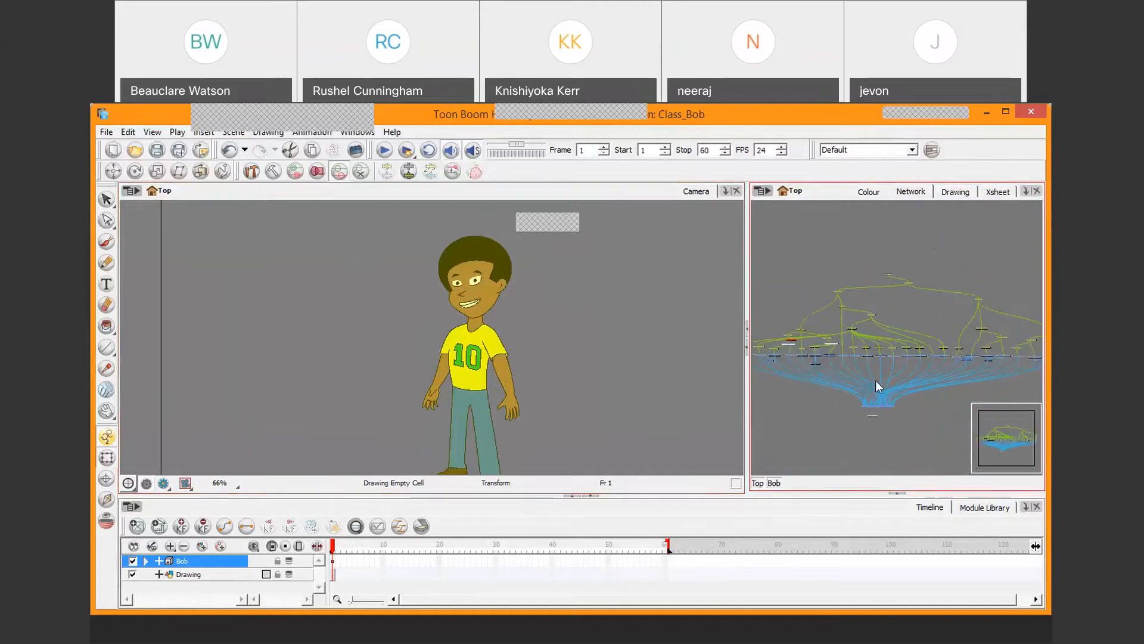
Select the Bob_EyeBrow_01 drawing node inside the Bob group.
scroll(871, 382, "up", 5)
scroll(863, 381, "up", 1)
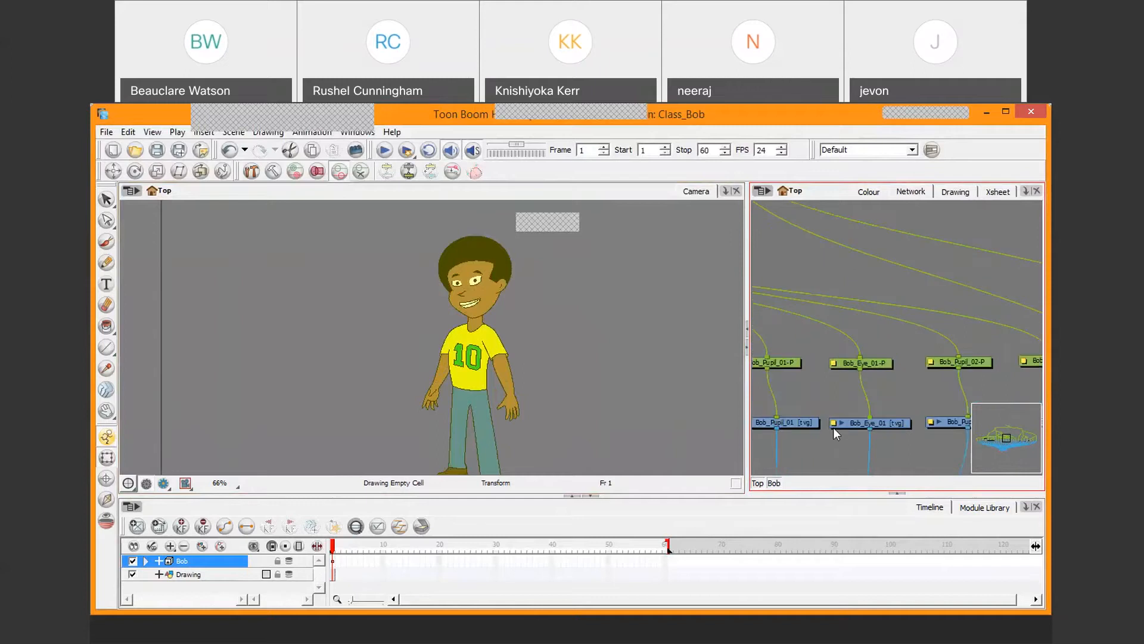
left_click_drag(833, 427, 983, 310)
left_click_drag(793, 293, 1013, 327)
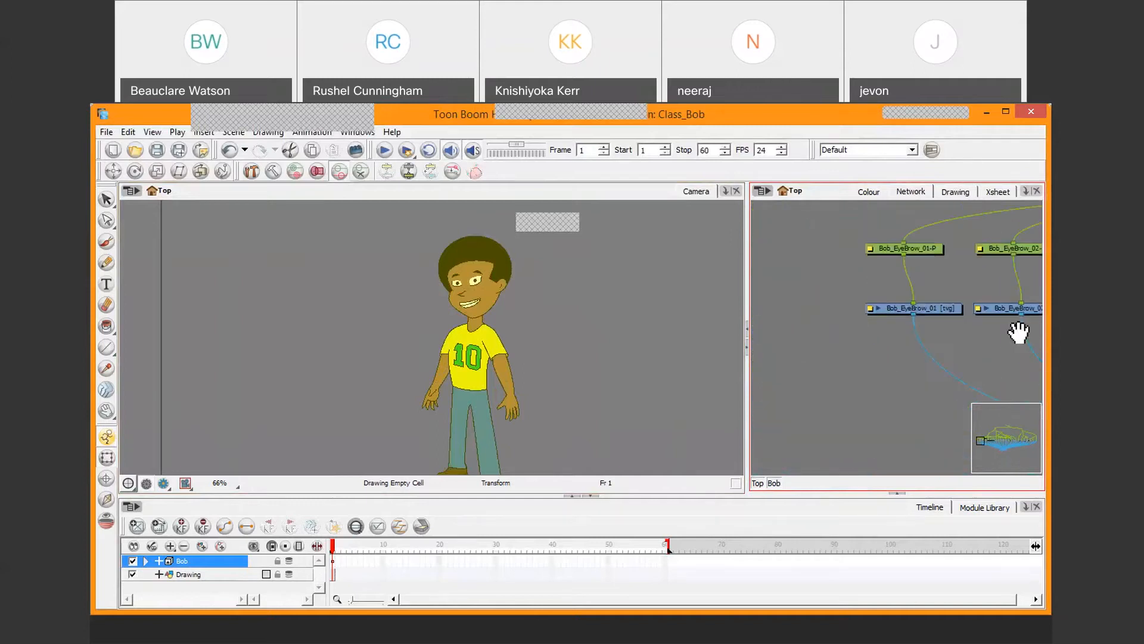
left_click(931, 305)
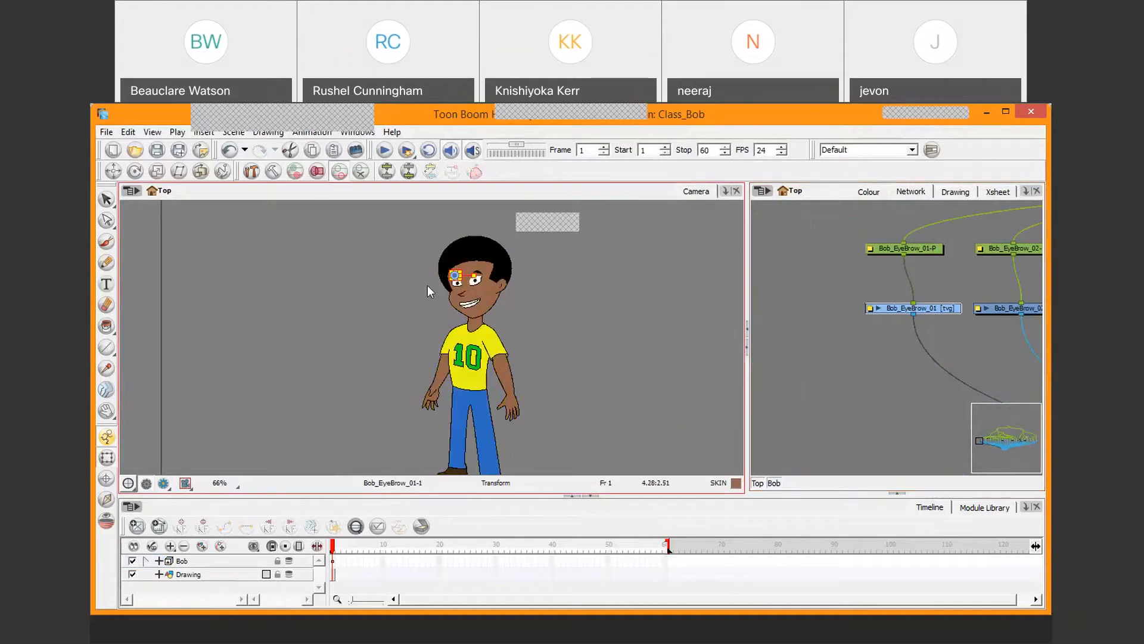
Enlarge the timeline area and expand the Bob layer to reveal its nested pegs and drawings.
scroll(432, 289, "up", 4)
left_click_drag(577, 278, 389, 343)
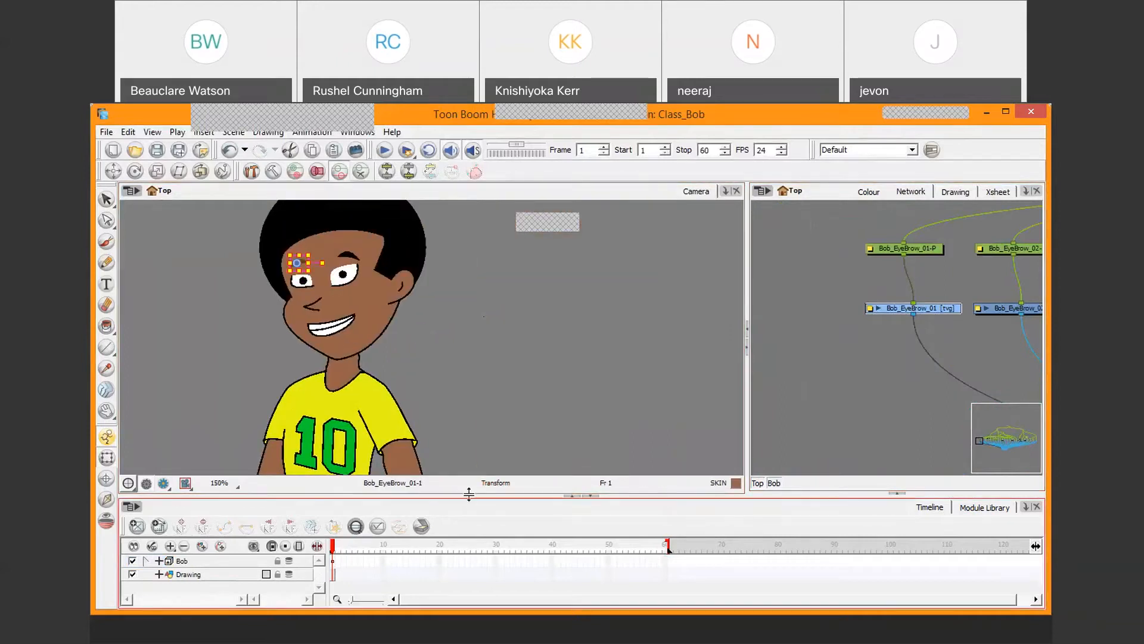
left_click_drag(469, 495, 469, 328)
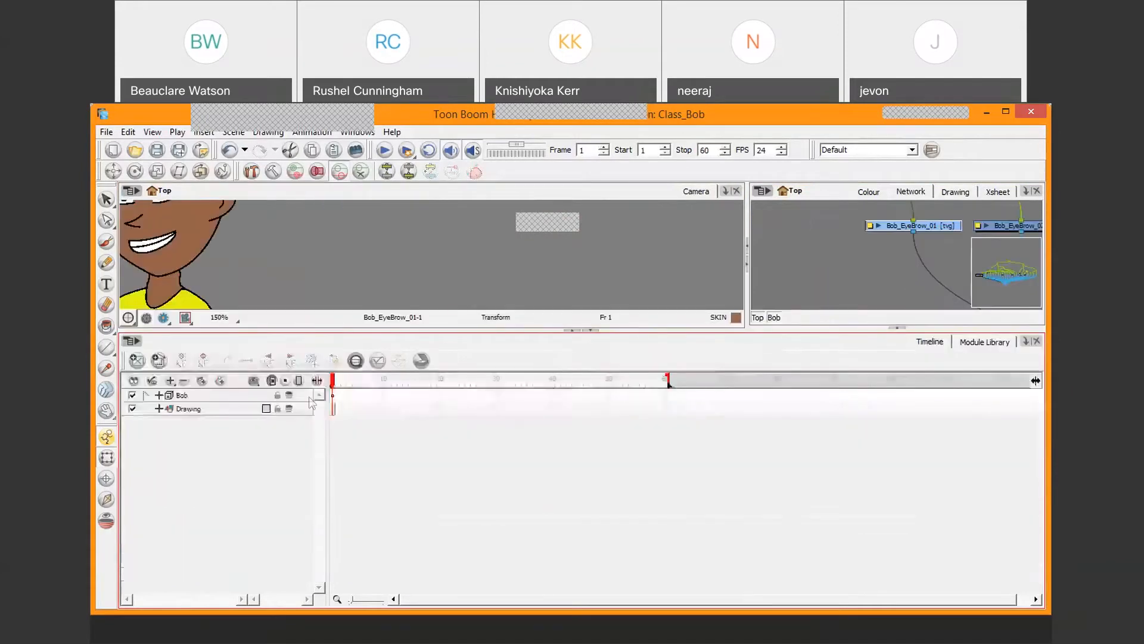
left_click(225, 395)
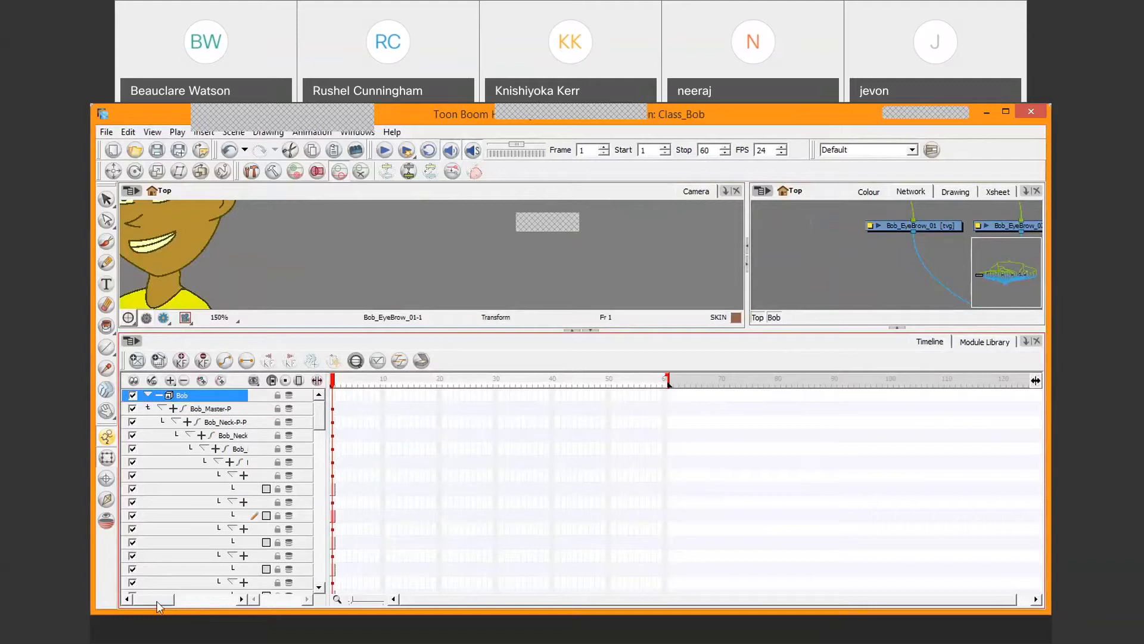
left_click_drag(156, 601, 184, 600)
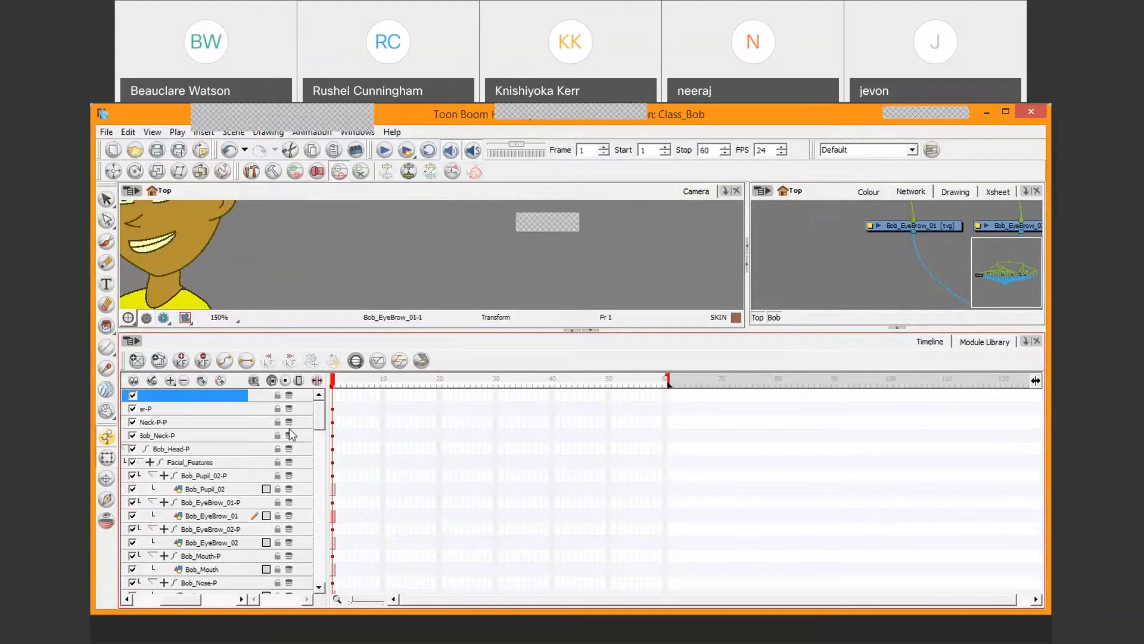
Look through Bob's facial feature, ear and arm layers in the timeline, and restore the timeline's smaller height.
scroll(291, 434, "down", 5)
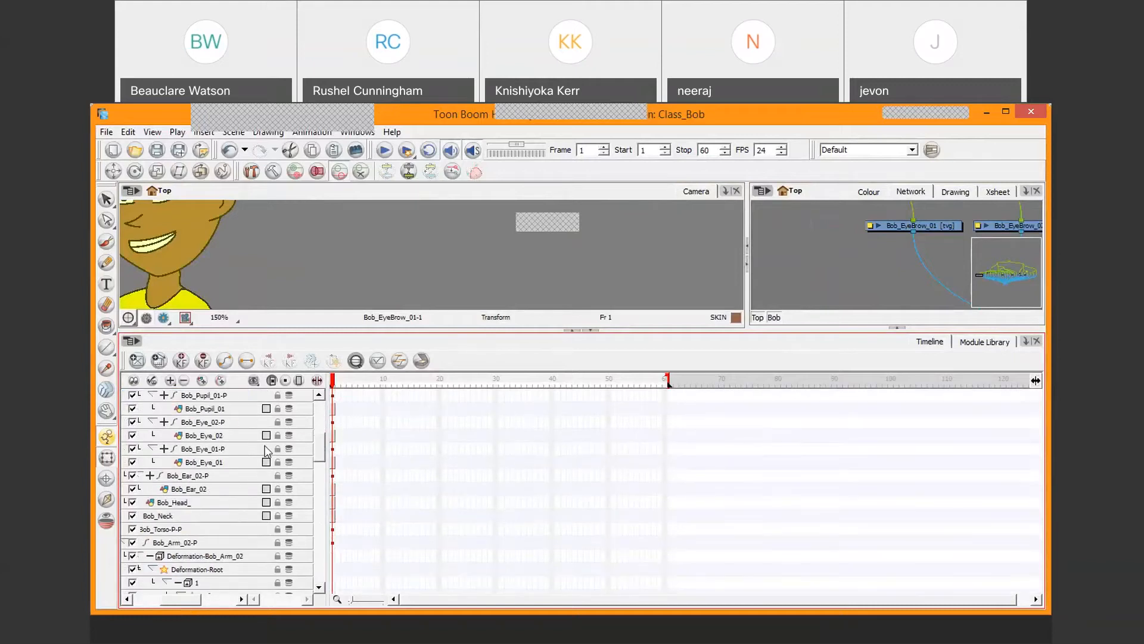
scroll(266, 451, "up", 3)
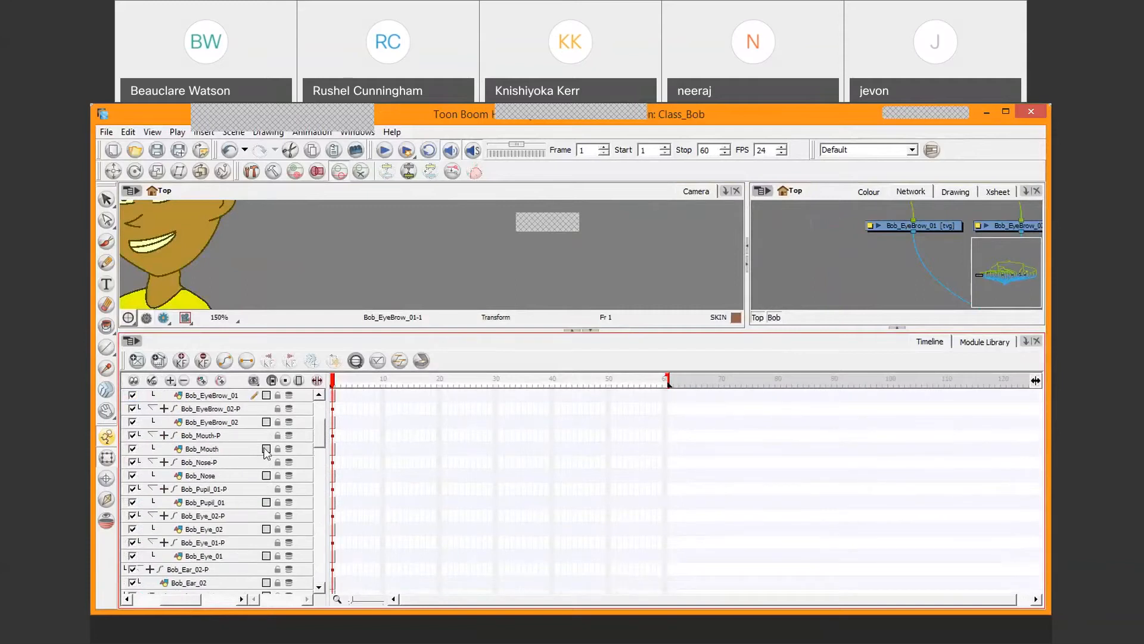
scroll(268, 450, "up", 3)
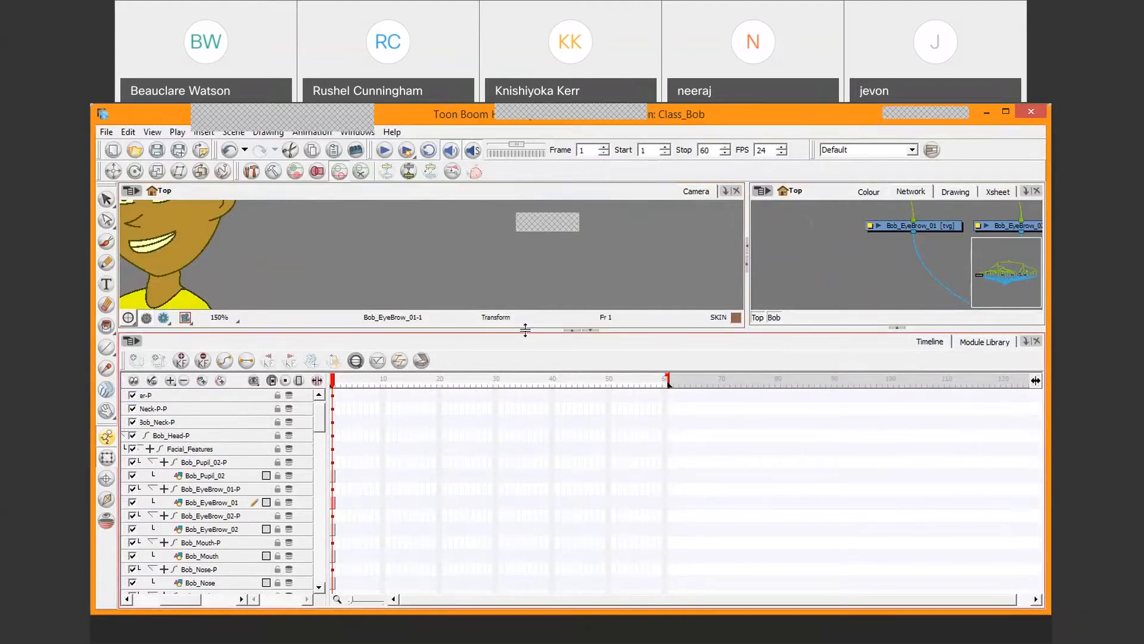
left_click_drag(525, 331, 532, 507)
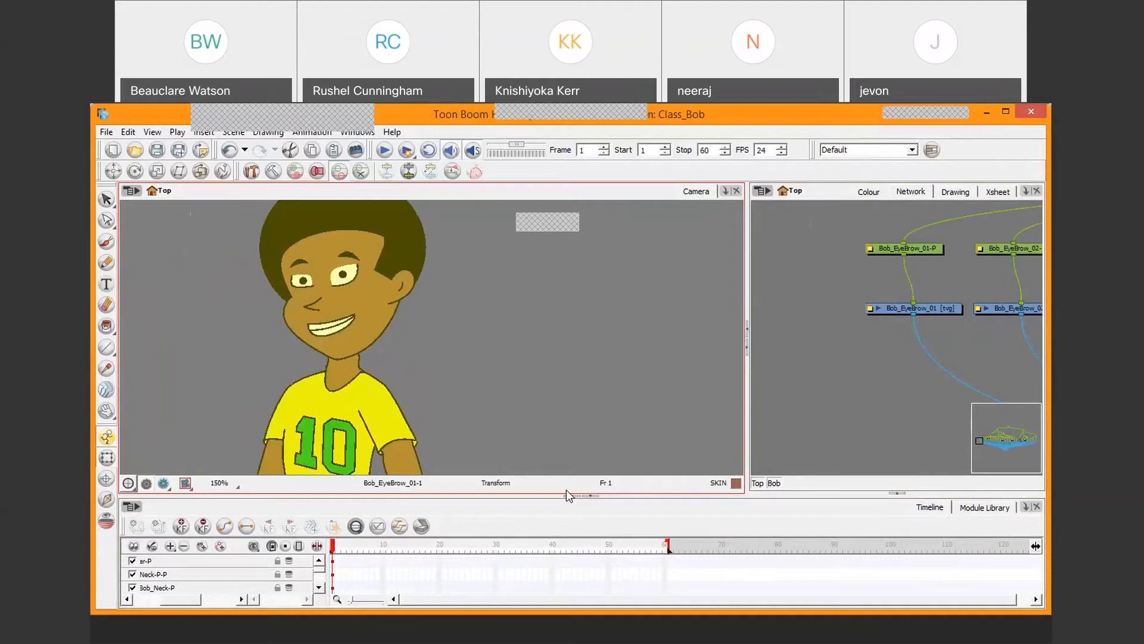
Select Bob's head drawing, follow its connections up the network and select the Bob_Neck-P peg.
left_click(376, 329)
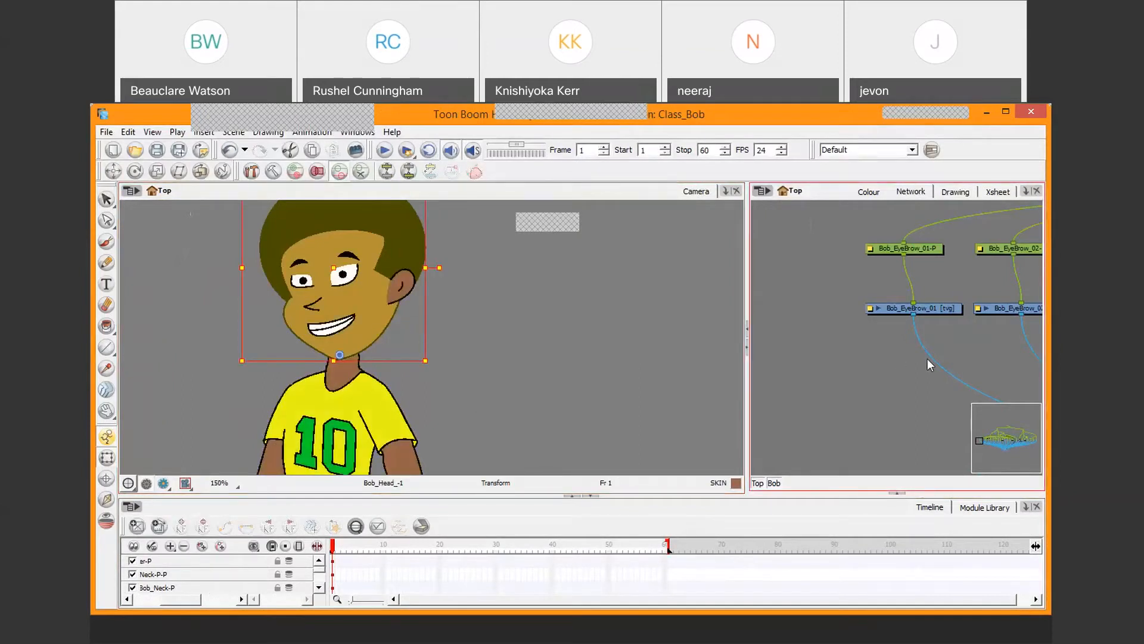
key("o")
left_click_drag(952, 340, 953, 340)
left_click_drag(892, 280, 986, 382)
left_click_drag(847, 288, 940, 339)
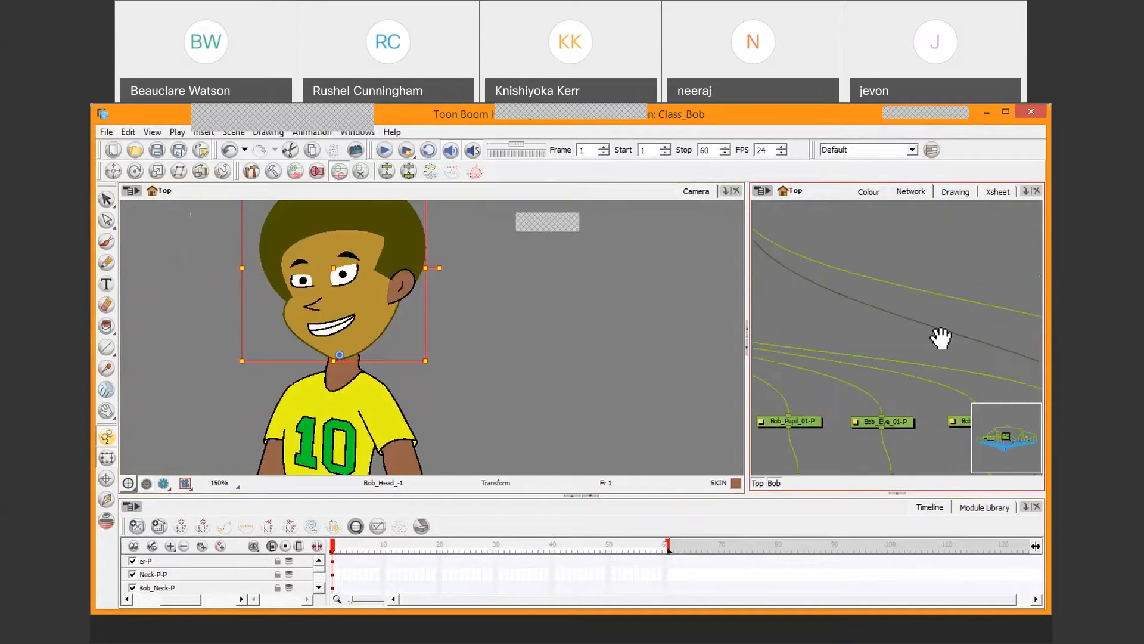
left_click_drag(786, 271, 881, 365)
left_click_drag(906, 321, 892, 344)
left_click(921, 314)
left_click(879, 327)
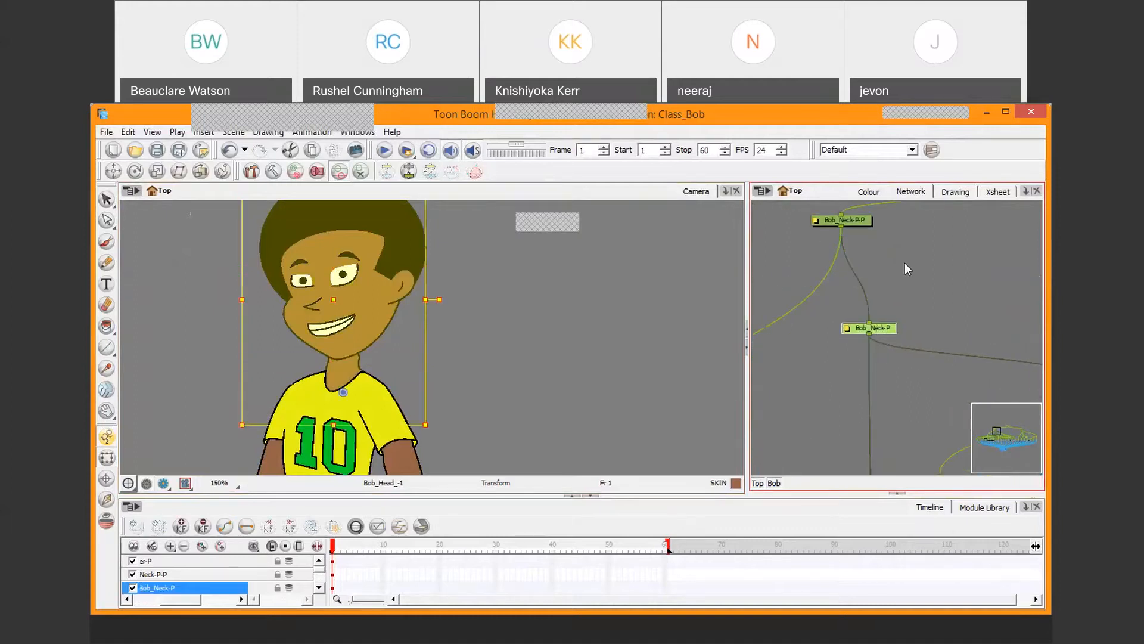
Select the Bob_Neck-P-P peg above the Bob_Neck-P peg in the network.
left_click_drag(904, 264, 732, 362)
left_click(858, 280)
scroll(477, 357, "down", 3)
left_click_drag(910, 319, 744, 348)
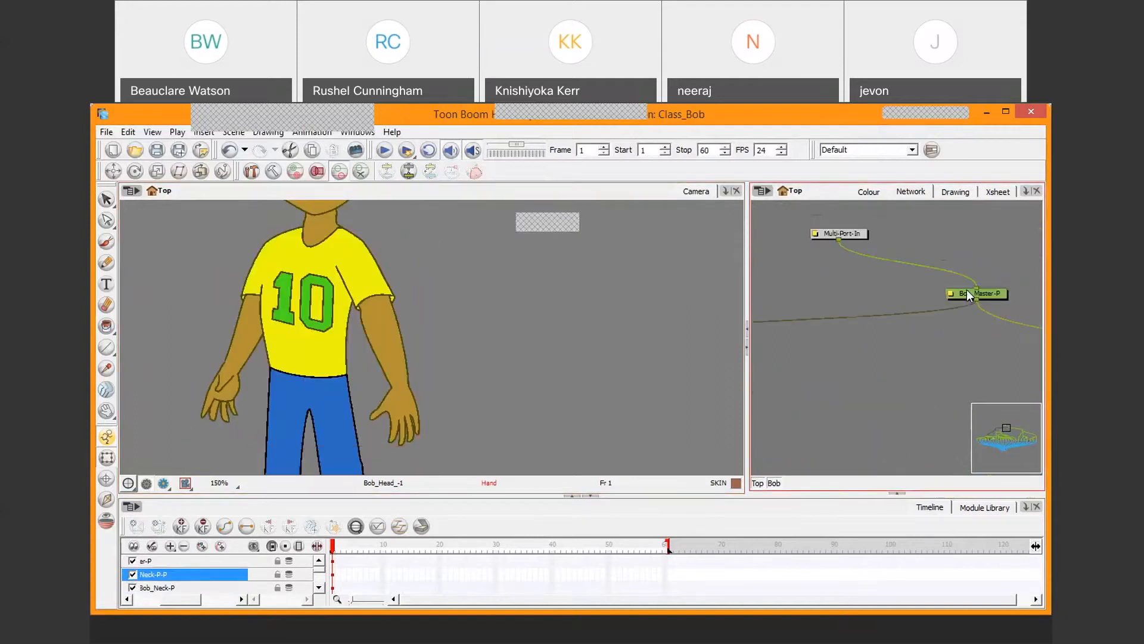
Select the Bob_Master-P peg so that the whole character is picked in the camera view.
left_click(967, 291)
key("2")
key("2")
key("2")
key("2")
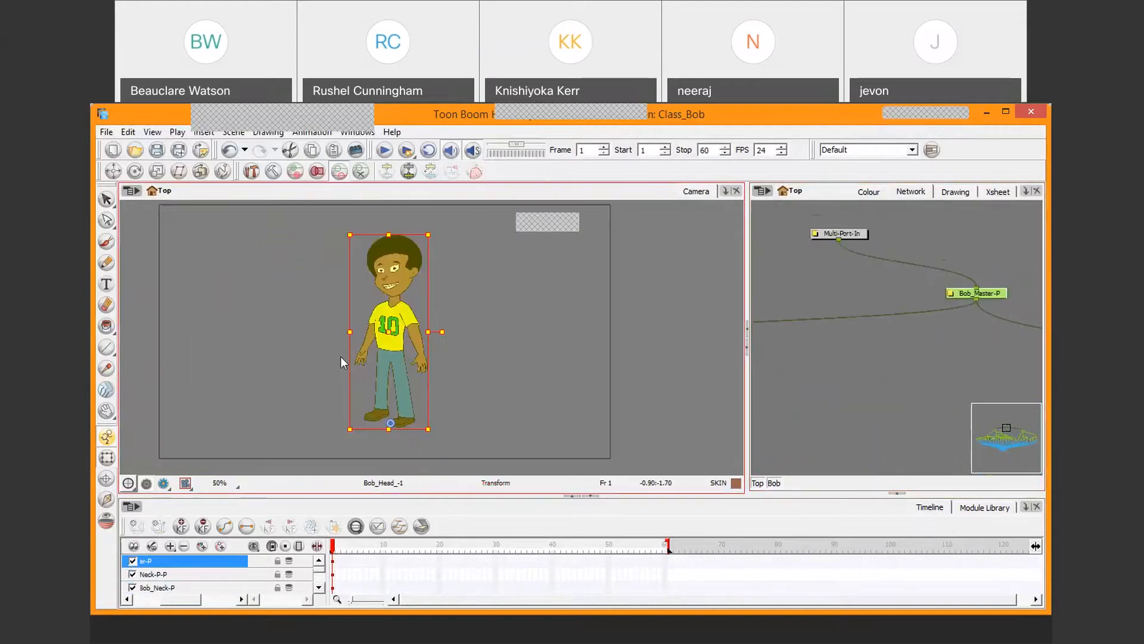
Try moving and scaling the whole Bob character with the master peg, and undo the transformations.
left_click_drag(406, 333, 429, 332)
key("1")
key("1")
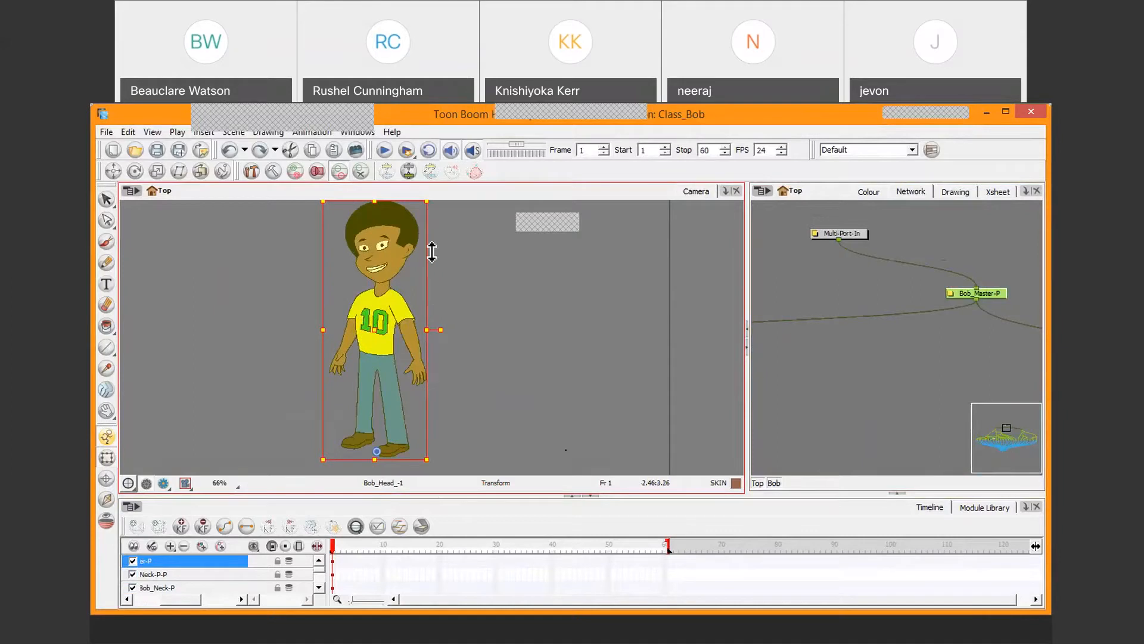
key("space")
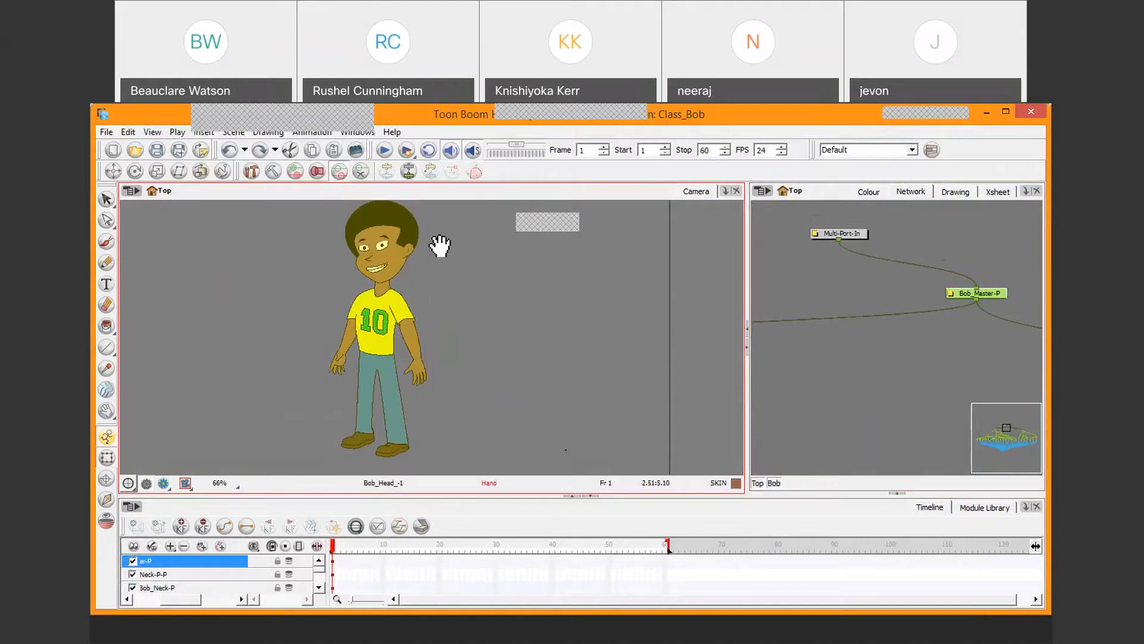
left_click_drag(439, 245, 446, 265)
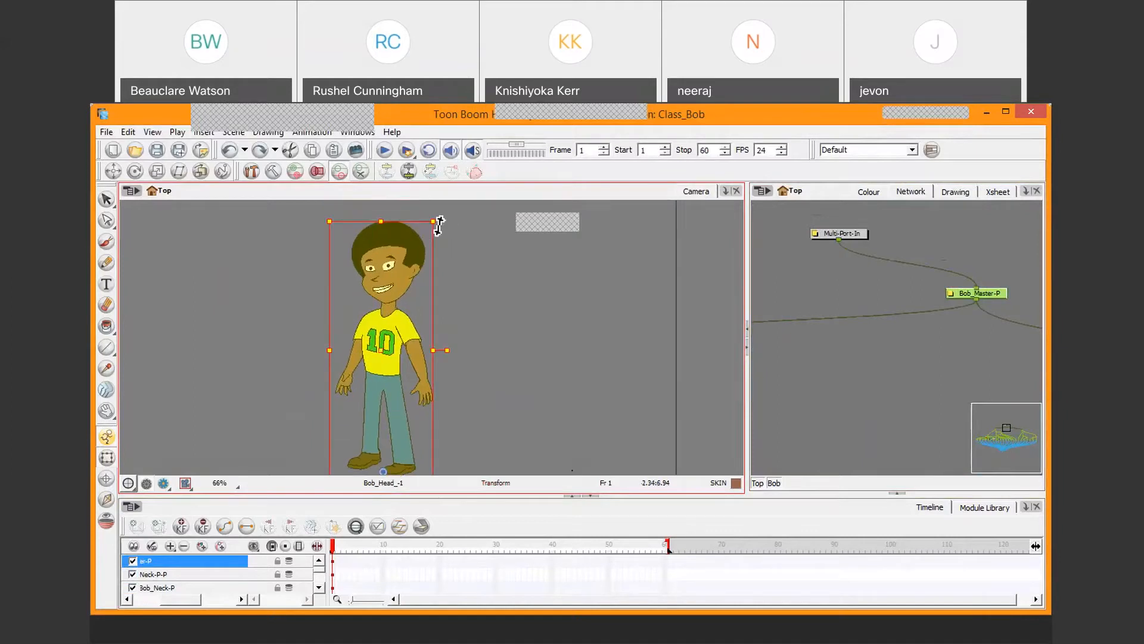
left_click_drag(435, 222, 407, 407)
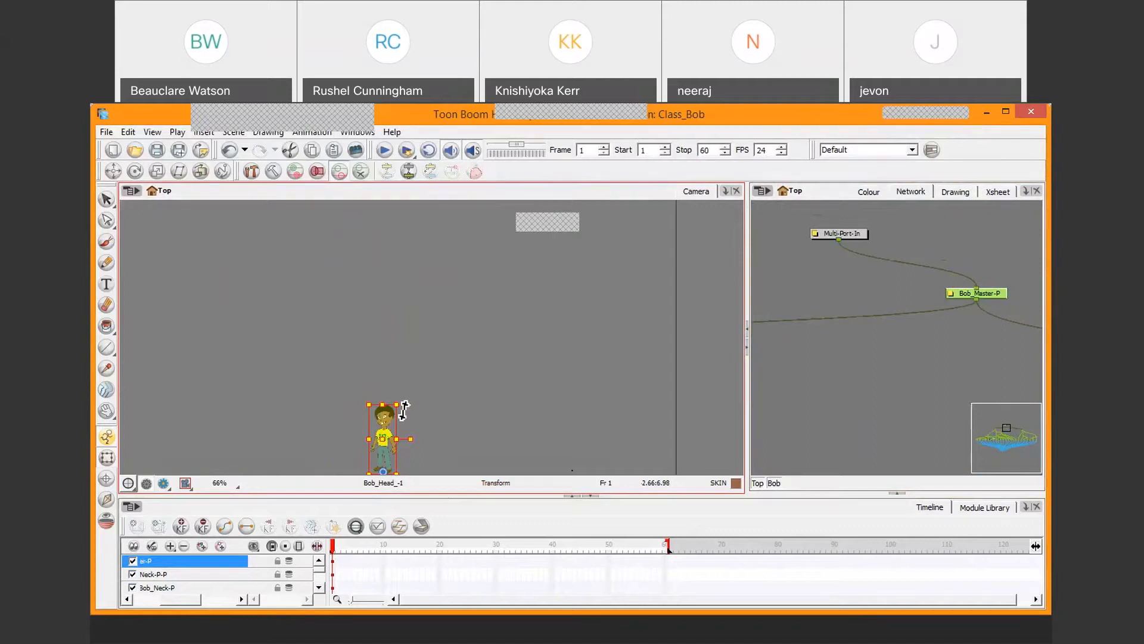
left_click_drag(403, 410, 509, 248)
key("ctrl+z")
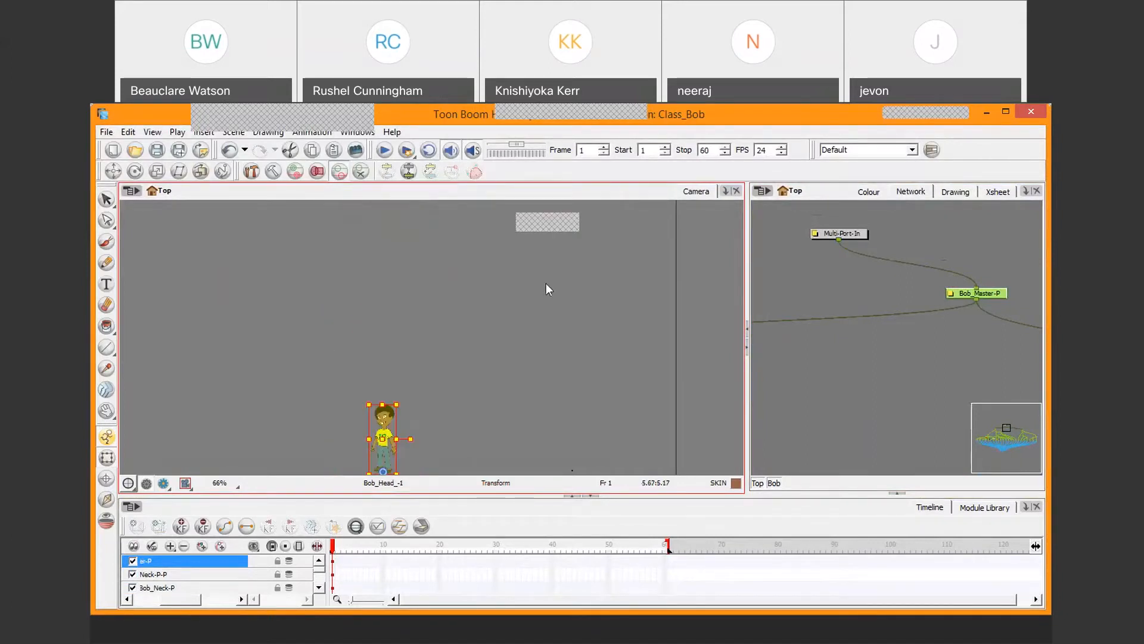
key("ctrl+z")
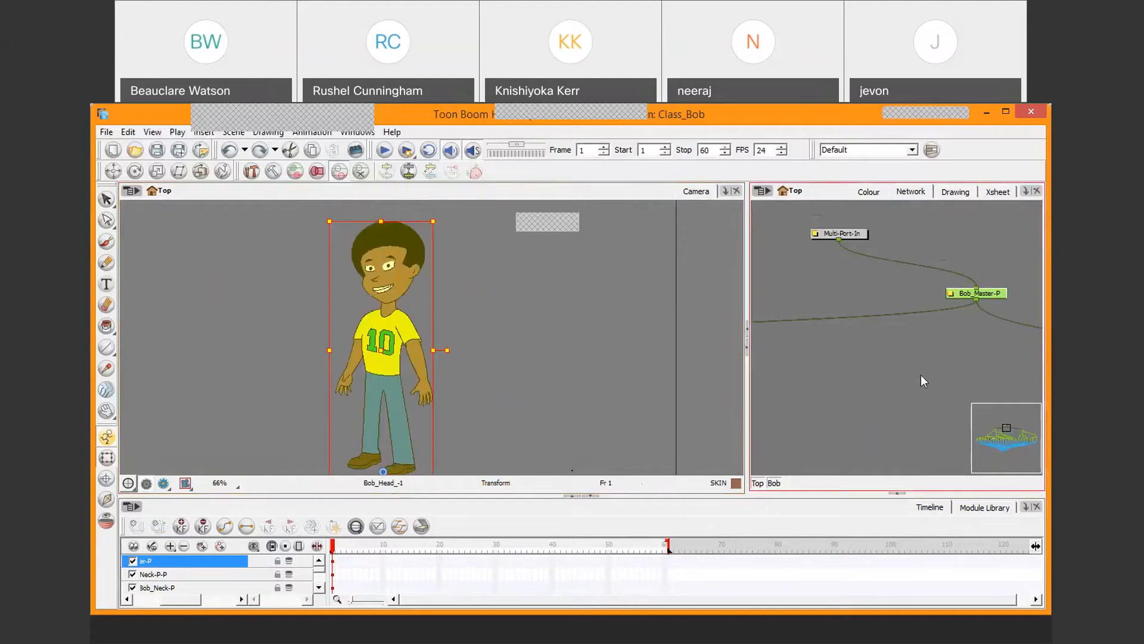
Examine the pegs, drawing nodes and cable connections across the Bob network, ending at the eyebrow nodes.
key("space")
left_click_drag(920, 375, 946, 333)
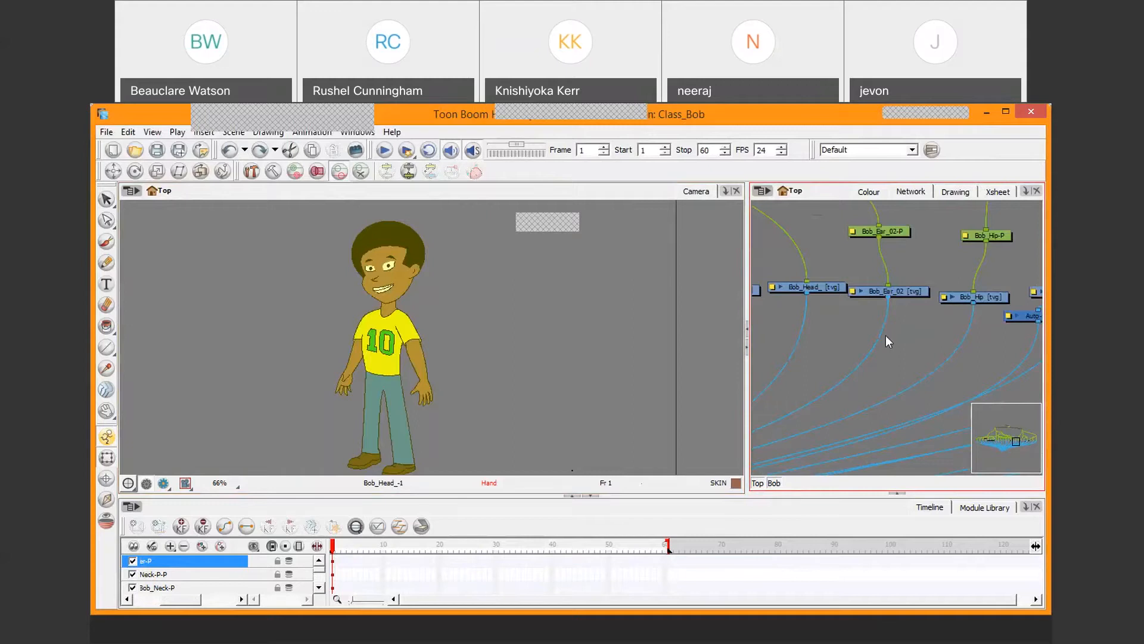
scroll(886, 335, "down", 4)
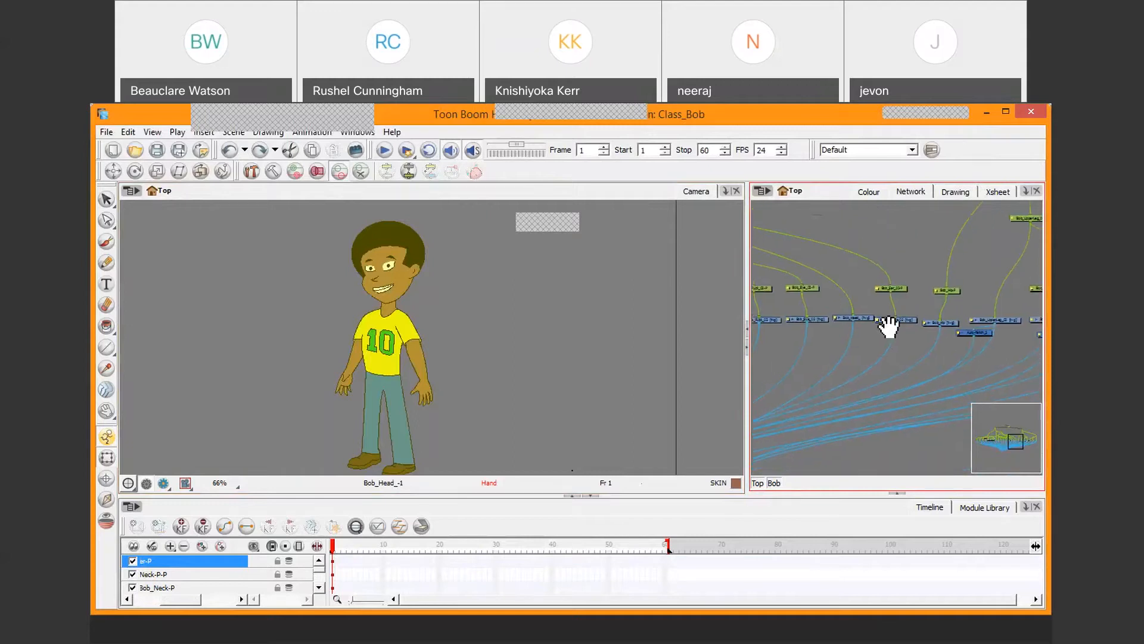
left_click_drag(889, 327, 953, 375)
left_click_drag(879, 368, 936, 312)
left_click_drag(843, 317, 900, 317)
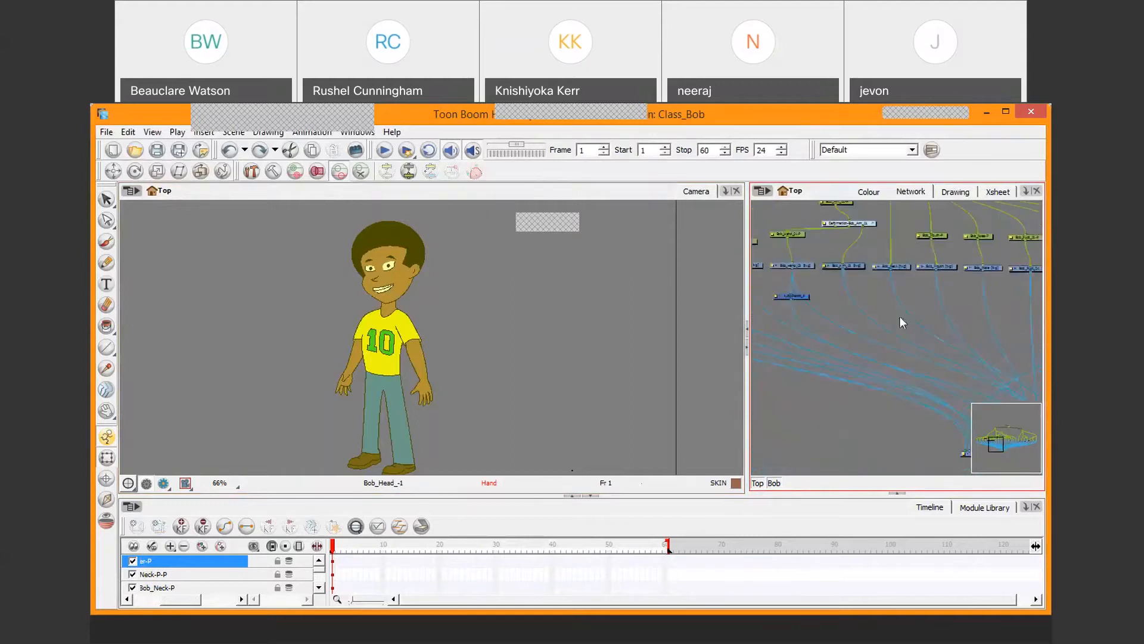
scroll(856, 298, "up", 4)
left_click_drag(855, 282, 947, 350)
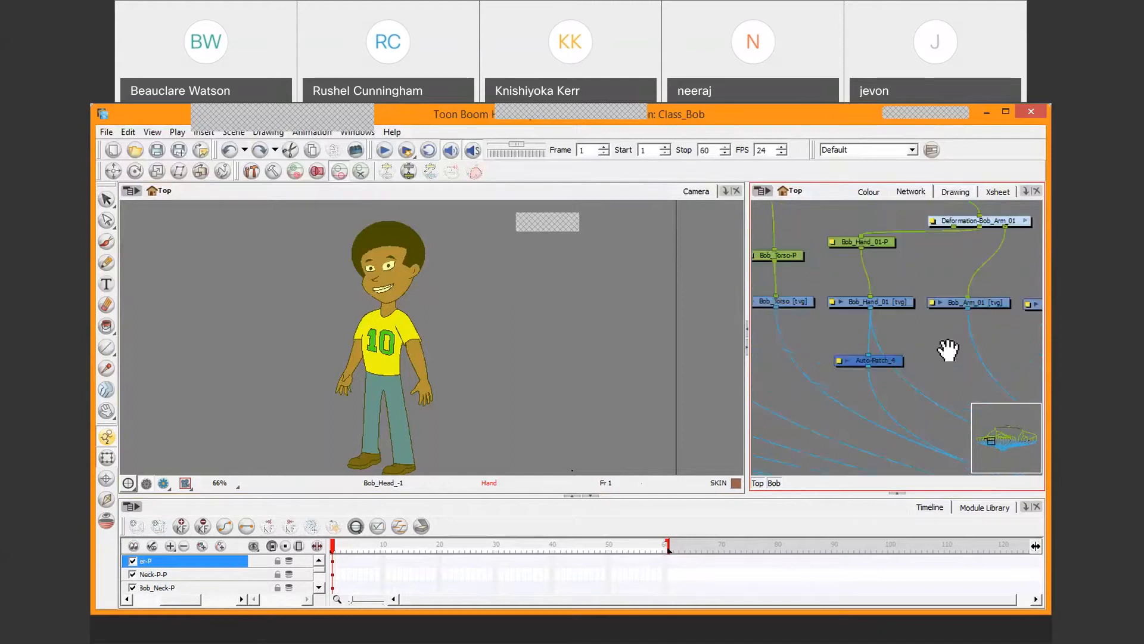
left_click_drag(853, 352, 966, 351)
left_click_drag(849, 331, 945, 350)
scroll(899, 350, "up", 3)
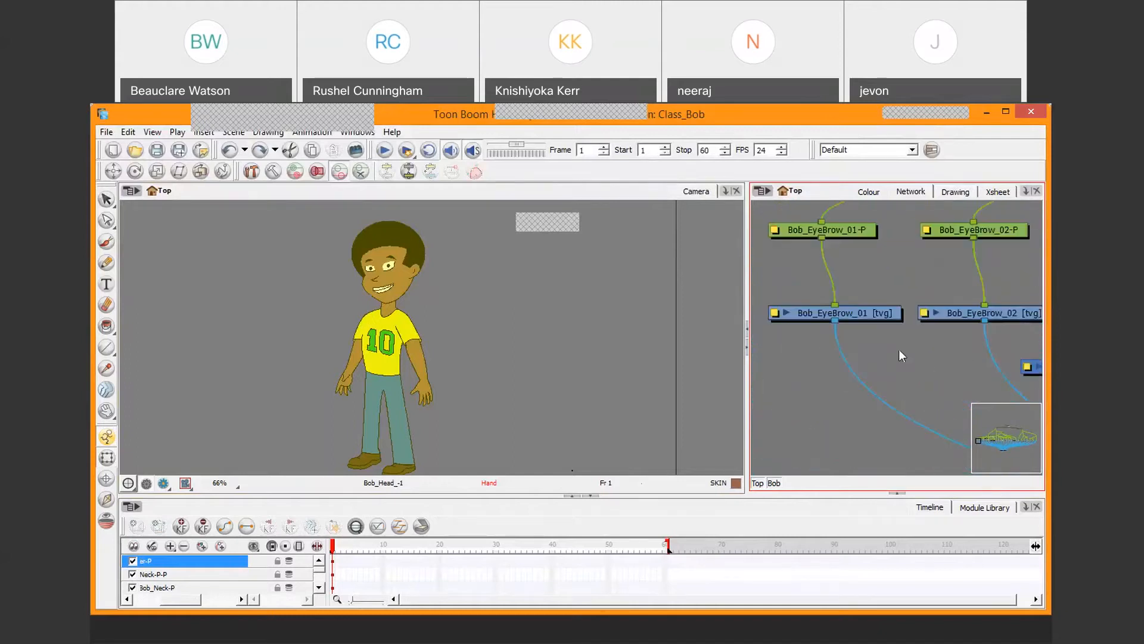
Select the Bob_EyeBrow_01 drawing node and show its drawing thumbnail in the network.
scroll(830, 324, "up", 1)
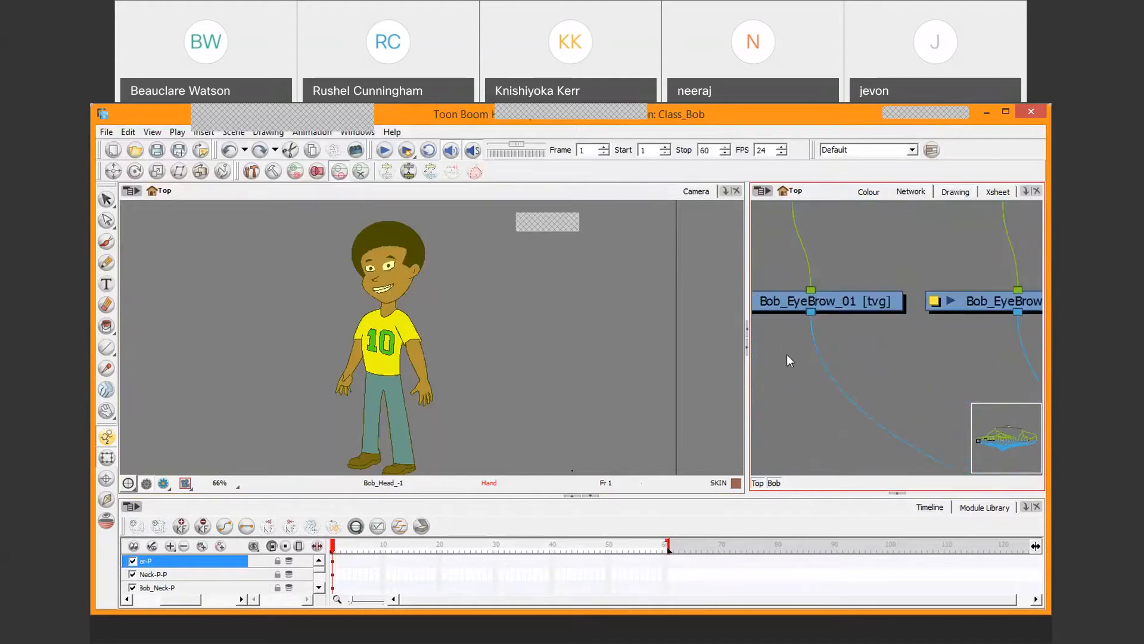
left_click(828, 303)
left_click_drag(813, 320, 883, 328)
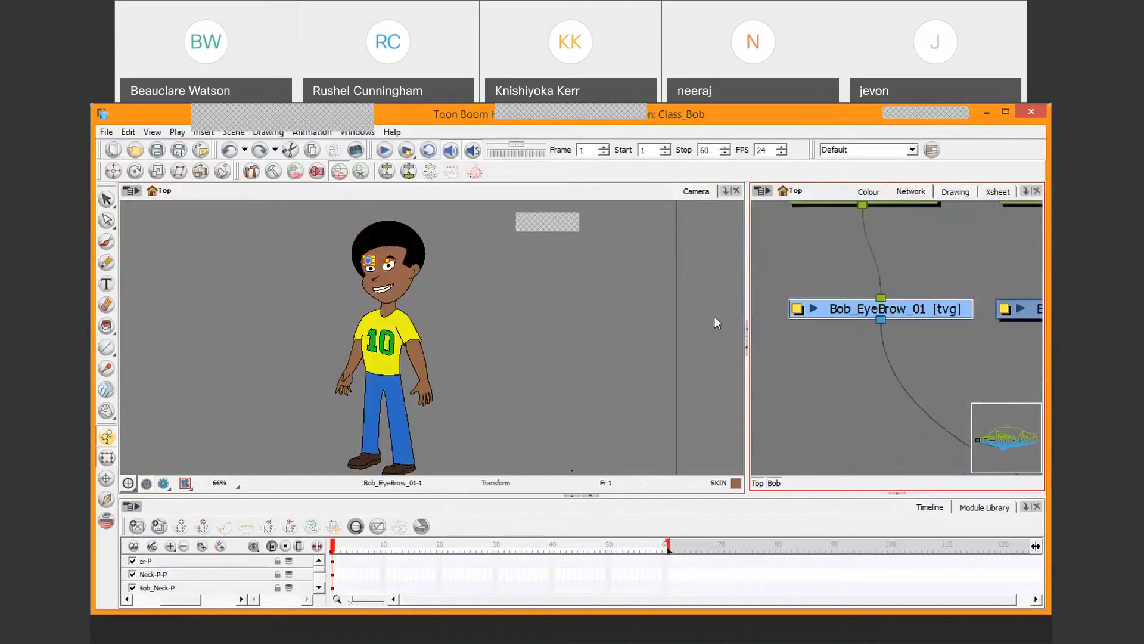
scroll(357, 256, "up", 5)
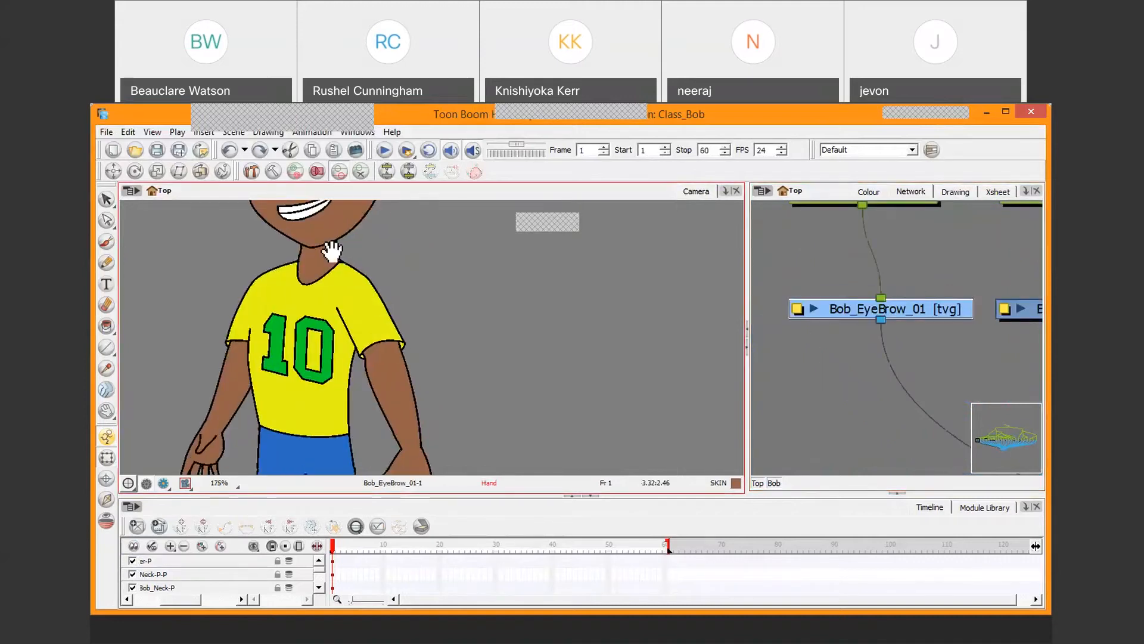
left_click_drag(332, 250, 431, 327)
scroll(431, 327, "up", 3)
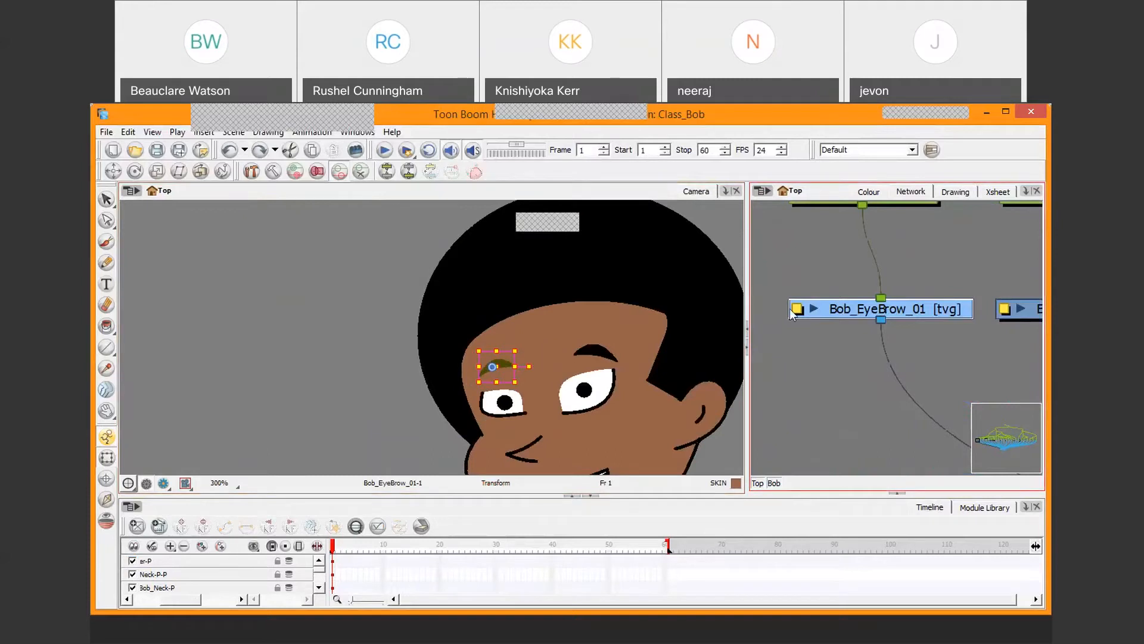
left_click(814, 308)
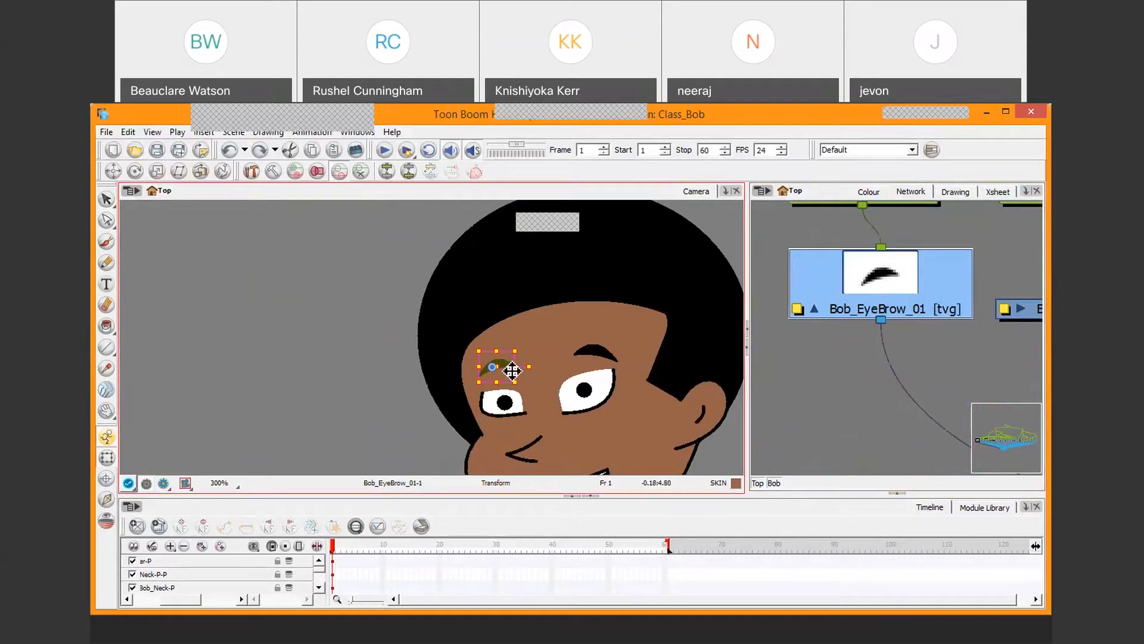
Try moving the Bob_EyeBrow_01 drawing up the forehead, and undo the move.
mouse_move(503, 371)
left_mouse_down()
mouse_move(294, 316)
mouse_move(459, 261)
mouse_move(572, 327)
mouse_move(570, 279)
mouse_move(473, 303)
mouse_move(512, 330)
left_mouse_up()
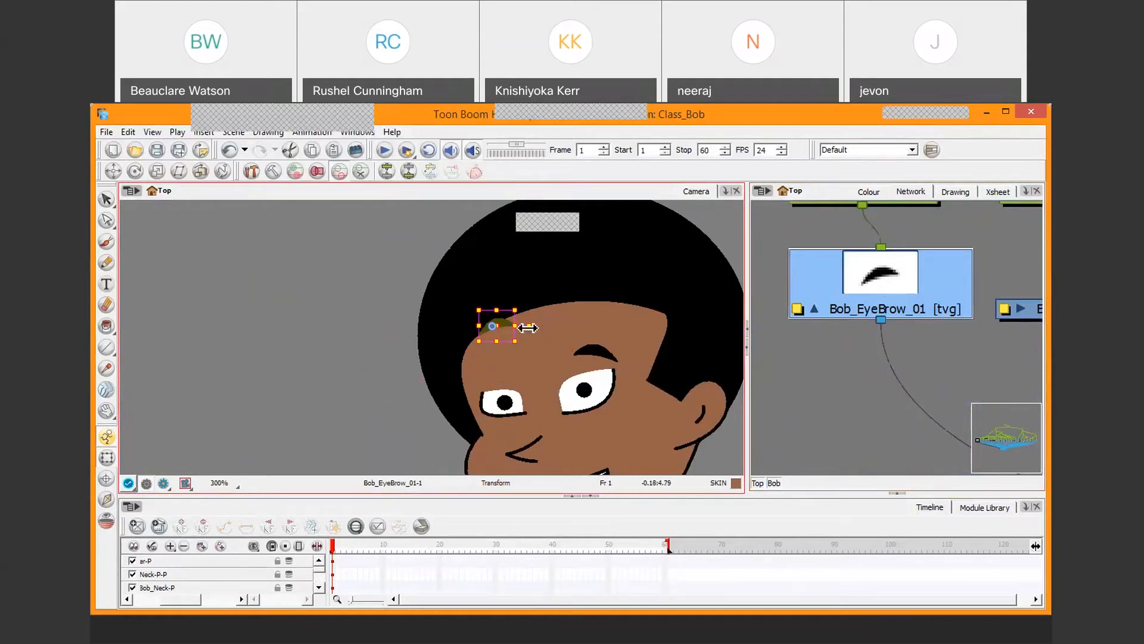
key("ctrl+z")
Select the Bob_EyeBrow_02 drawing node and show its drawing thumbnail in the network.
left_click_drag(856, 338, 707, 347)
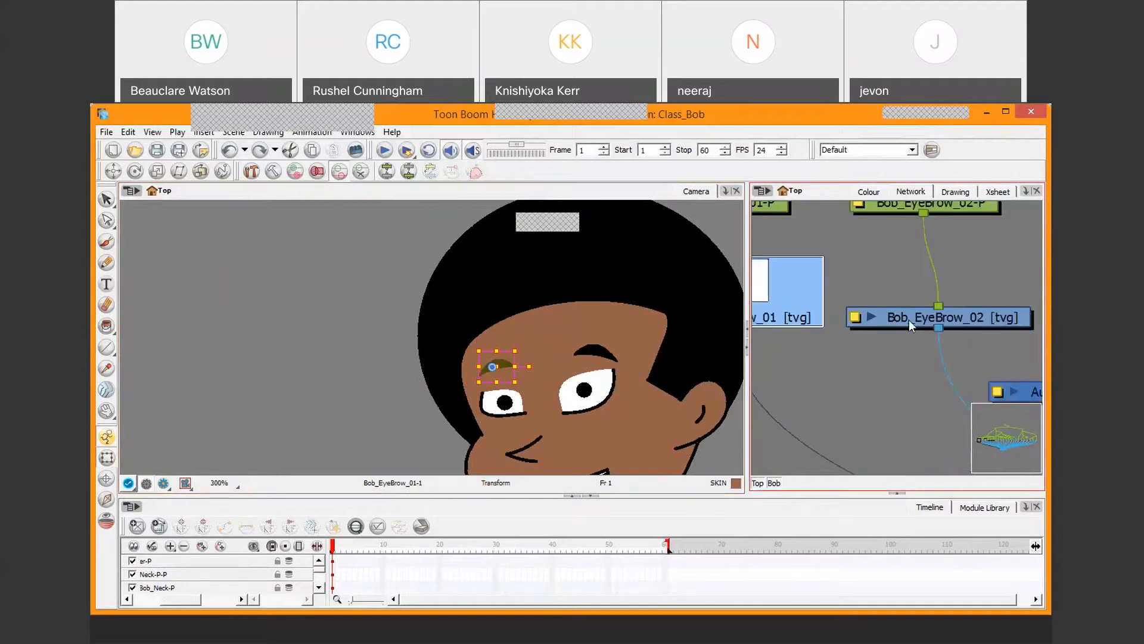
left_click(910, 320)
left_click(870, 317)
Select the Bob_Hand_02 drawing node and bring that hand into the camera view.
left_click_drag(909, 338, 676, 327)
left_click(874, 307)
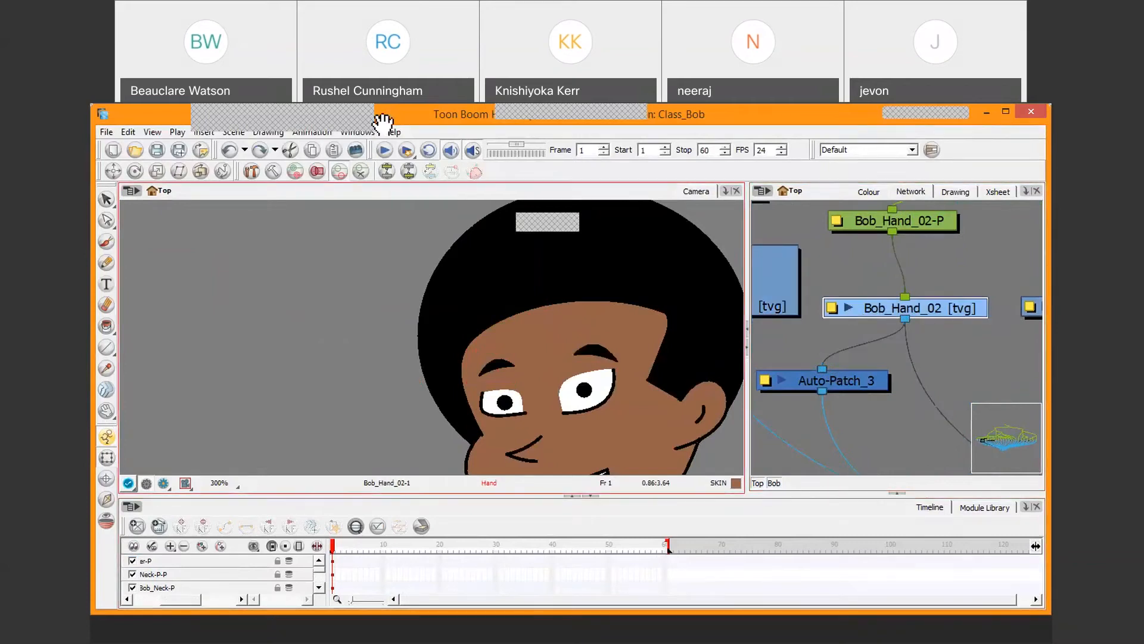
left_click(395, 396)
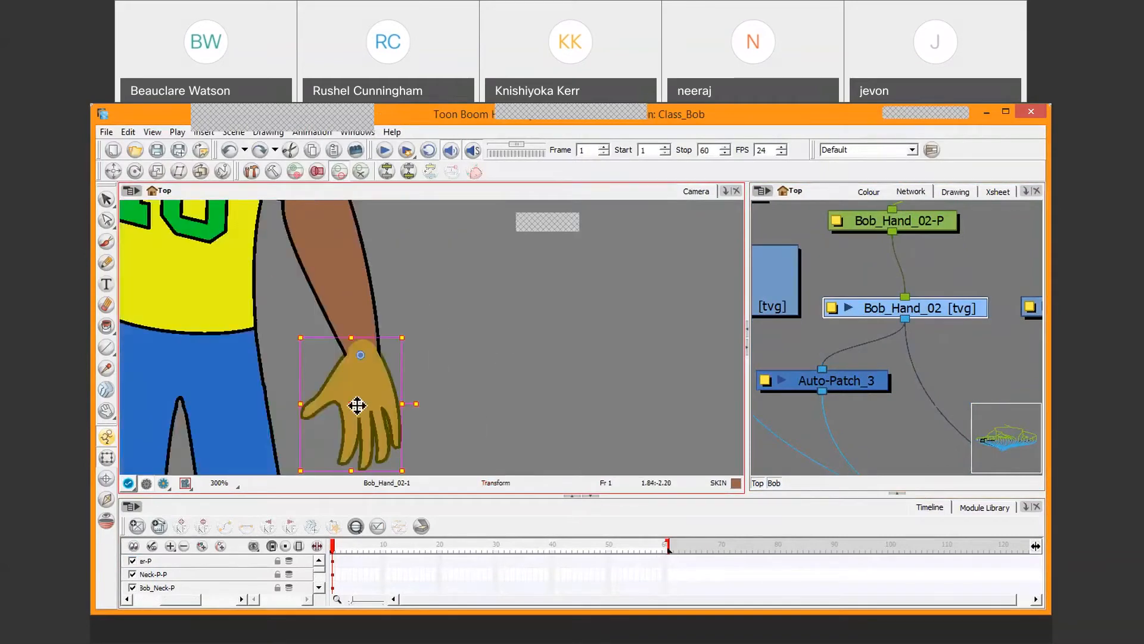
Try moving the Bob_Hand_02 drawing off the wrist, and leave the hand rotated outward about its wrist pivot.
mouse_move(357, 405)
left_mouse_down()
mouse_move(574, 452)
mouse_move(549, 428)
mouse_move(544, 441)
mouse_move(401, 409)
mouse_move(349, 421)
mouse_move(363, 407)
left_mouse_up()
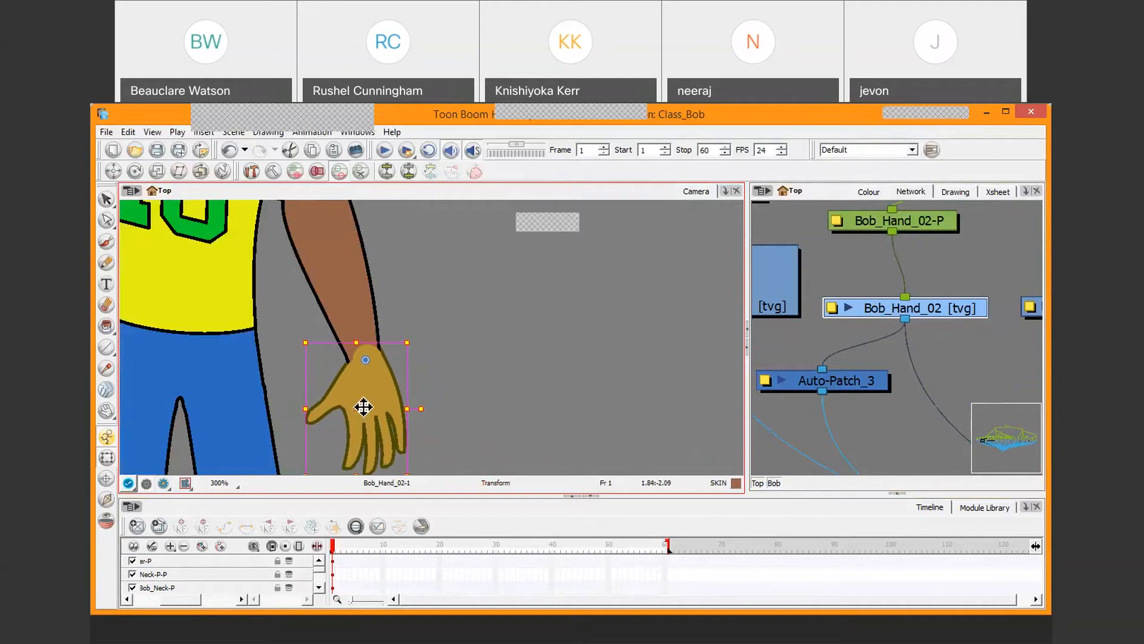
mouse_move(363, 407)
left_mouse_down()
mouse_move(435, 429)
mouse_move(360, 422)
mouse_move(378, 424)
mouse_move(365, 423)
mouse_move(388, 409)
mouse_move(345, 421)
mouse_move(420, 399)
mouse_move(405, 313)
mouse_move(289, 424)
mouse_move(409, 427)
mouse_move(507, 386)
left_mouse_up()
key("ctrl+z")
key("ctrl+shift+z")
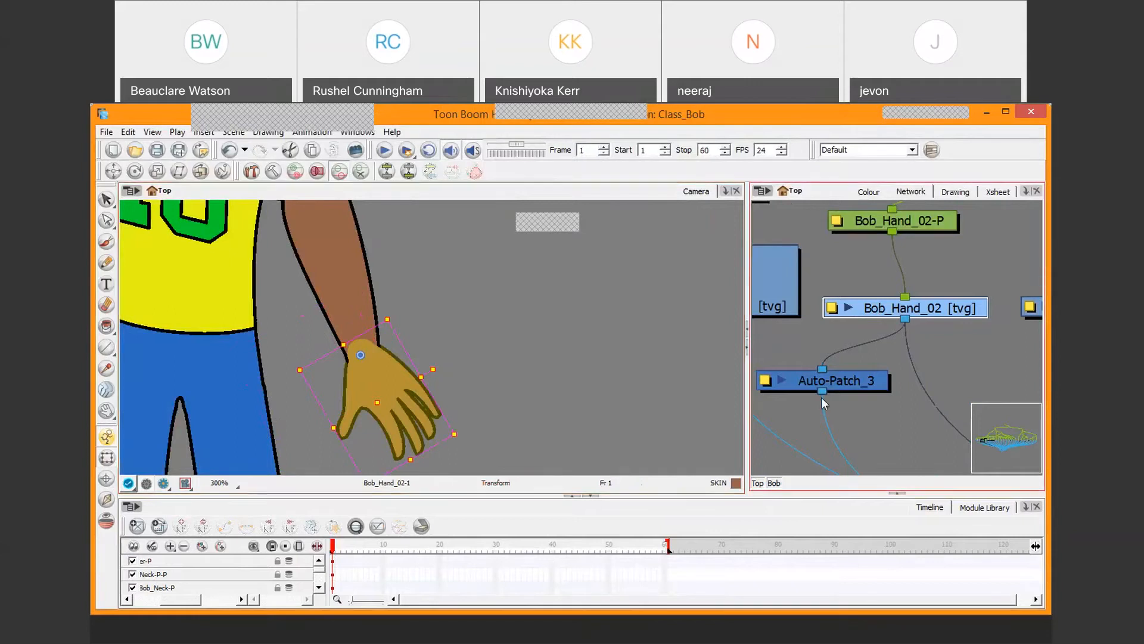
Nudge the Auto-Patch_3 node beneath the Bob_Hand_02 drawing and leave the patch selected in the network.
left_click_drag(841, 381, 845, 385)
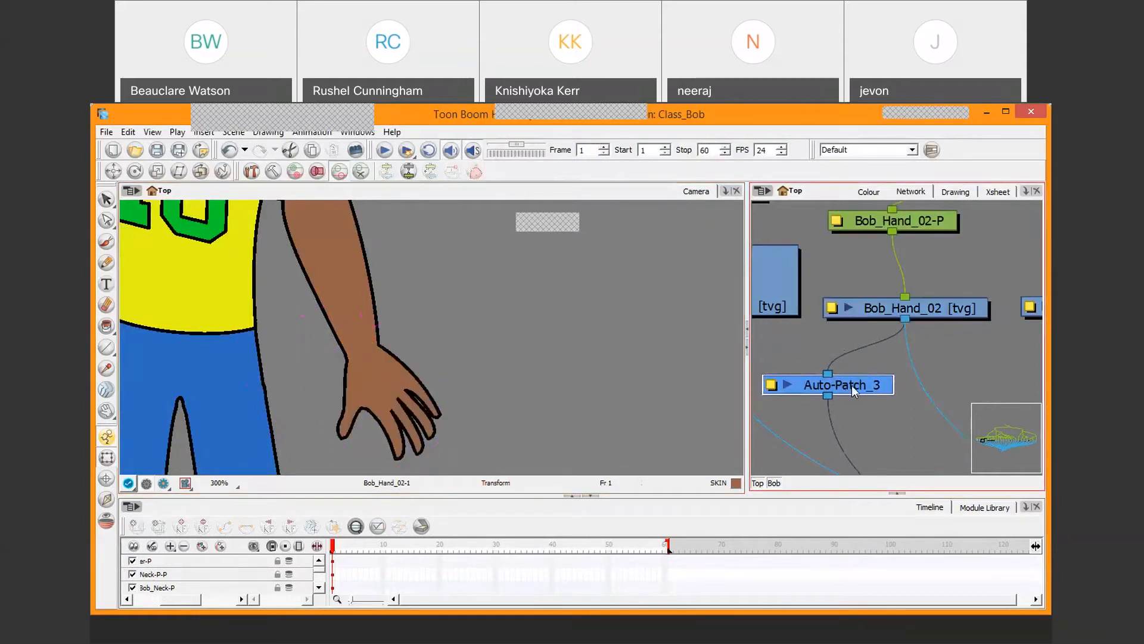
mouse_move(377, 407)
left_mouse_down()
mouse_move(480, 437)
mouse_move(432, 429)
mouse_move(383, 399)
left_mouse_up()
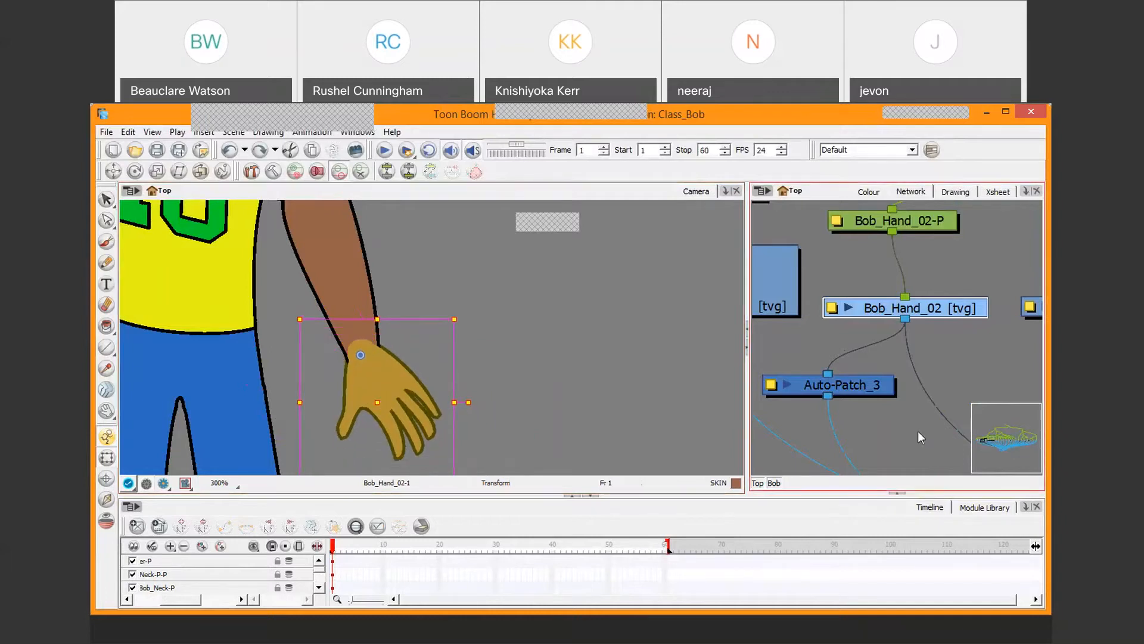
scroll(918, 431, "down", 2)
left_click_drag(860, 371, 898, 357)
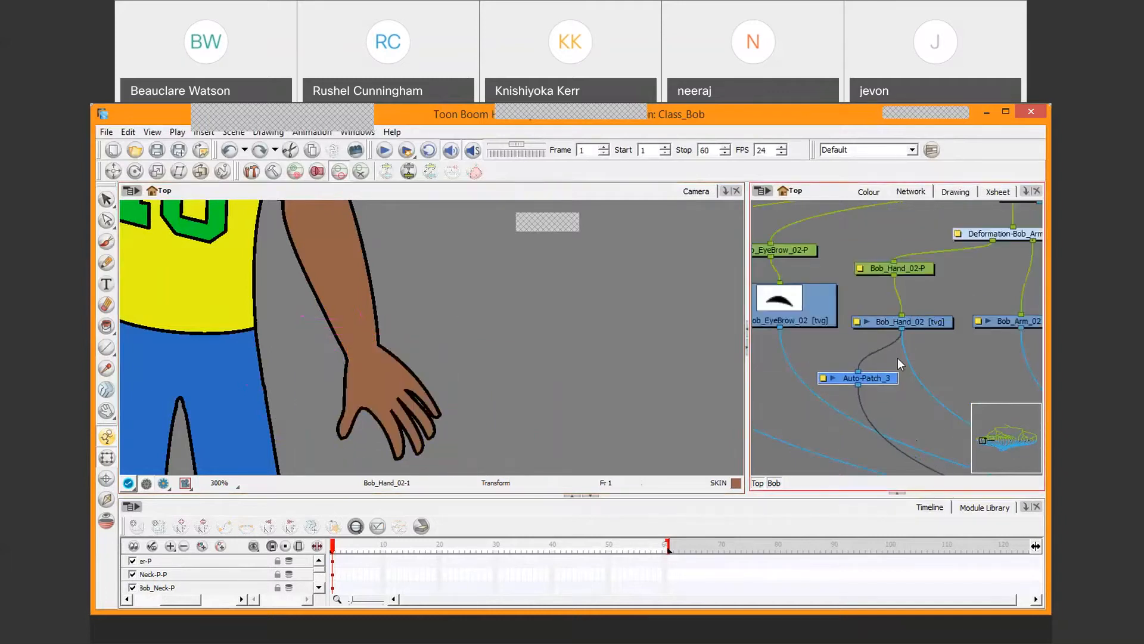
Try rotating the Bob_Hand_02 drawing inward about its wrist pivot, and undo the rotation.
left_click(923, 320)
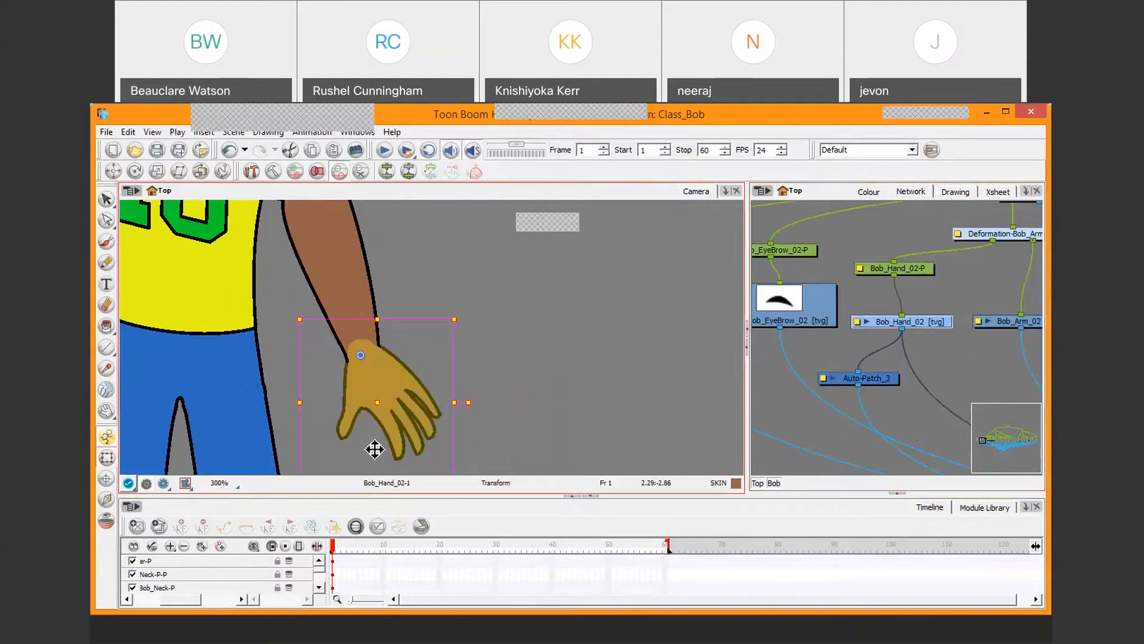
mouse_move(479, 422)
left_mouse_down()
mouse_move(453, 438)
mouse_move(326, 450)
mouse_move(344, 455)
left_mouse_up()
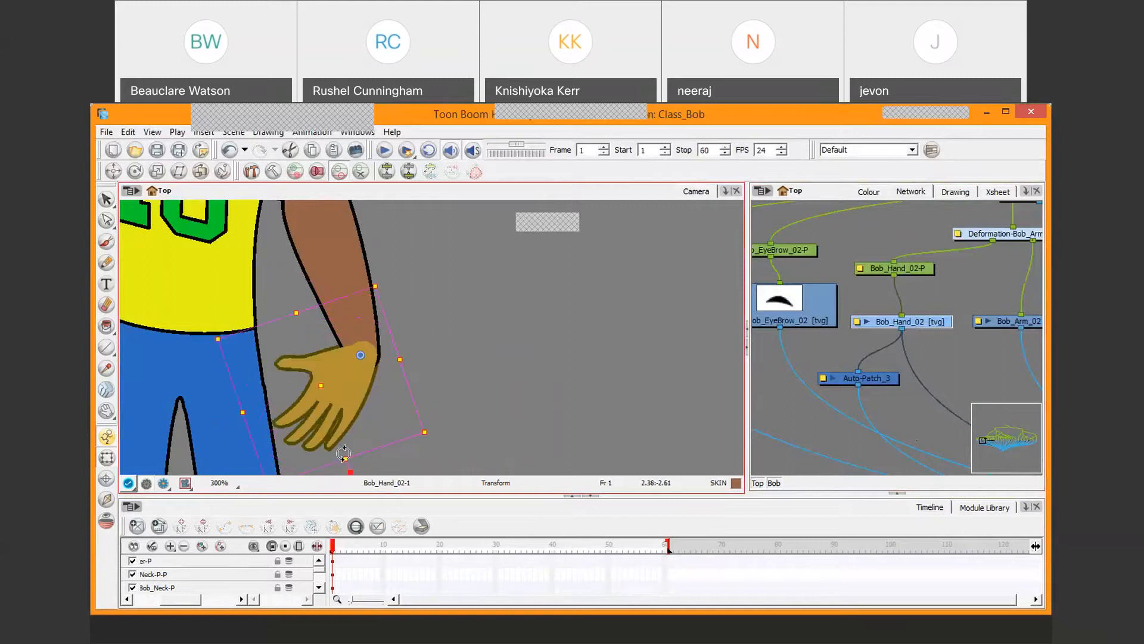
key("ctrl+z")
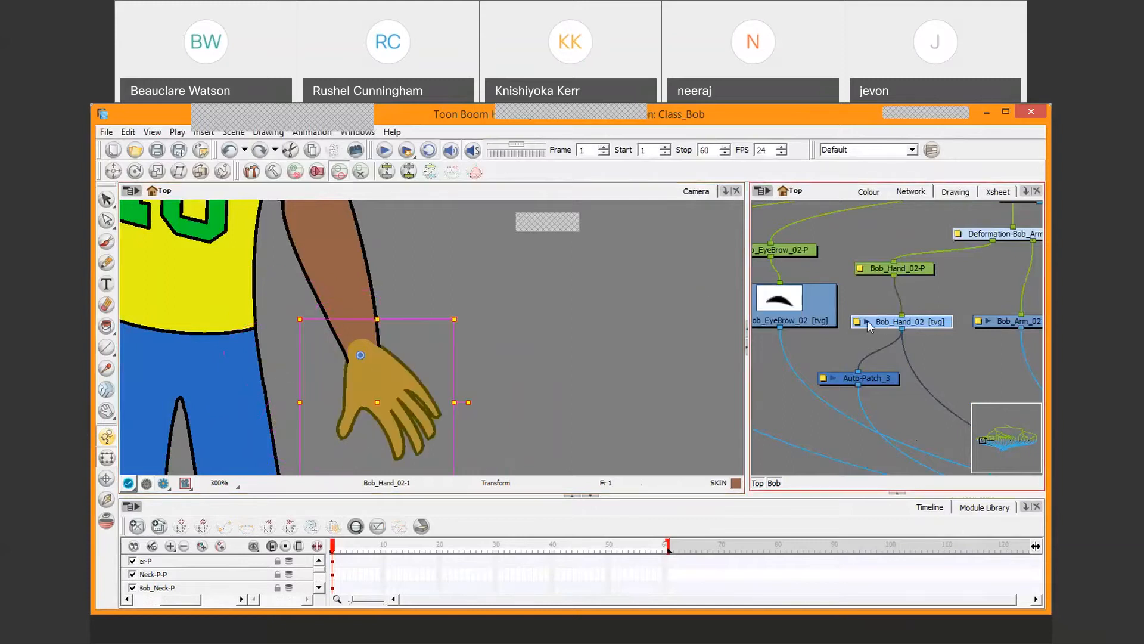
Show the drawing thumbnails of the Bob_Hand_02 and Bob_Arm_02 nodes in the network.
left_click(866, 321)
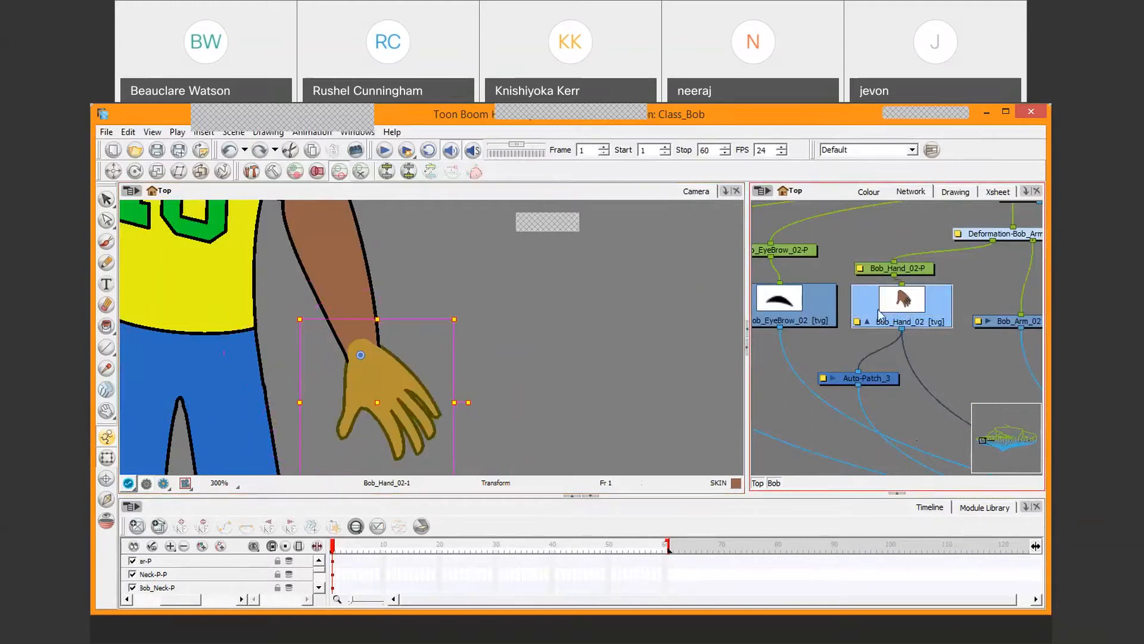
scroll(897, 321, "up", 3)
left_click_drag(1031, 309, 970, 327)
left_click(853, 328)
left_click(854, 329)
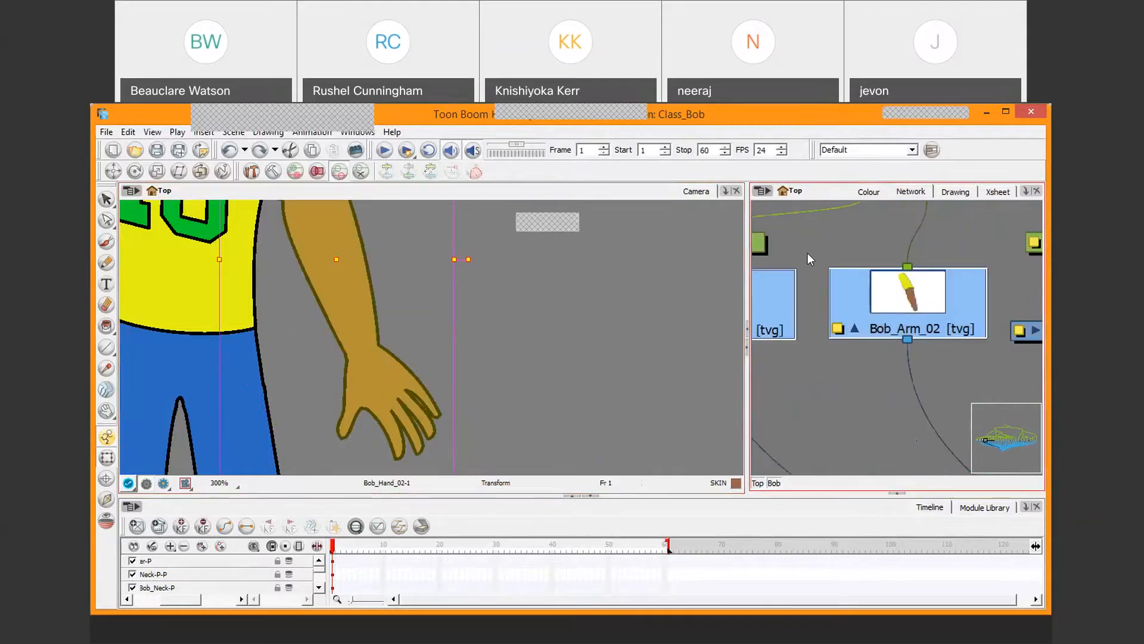
Try moving and rotating the Bob_Arm_02 drawing together with its hand about the shoulder, and undo each change.
scroll(465, 345, "down", 2)
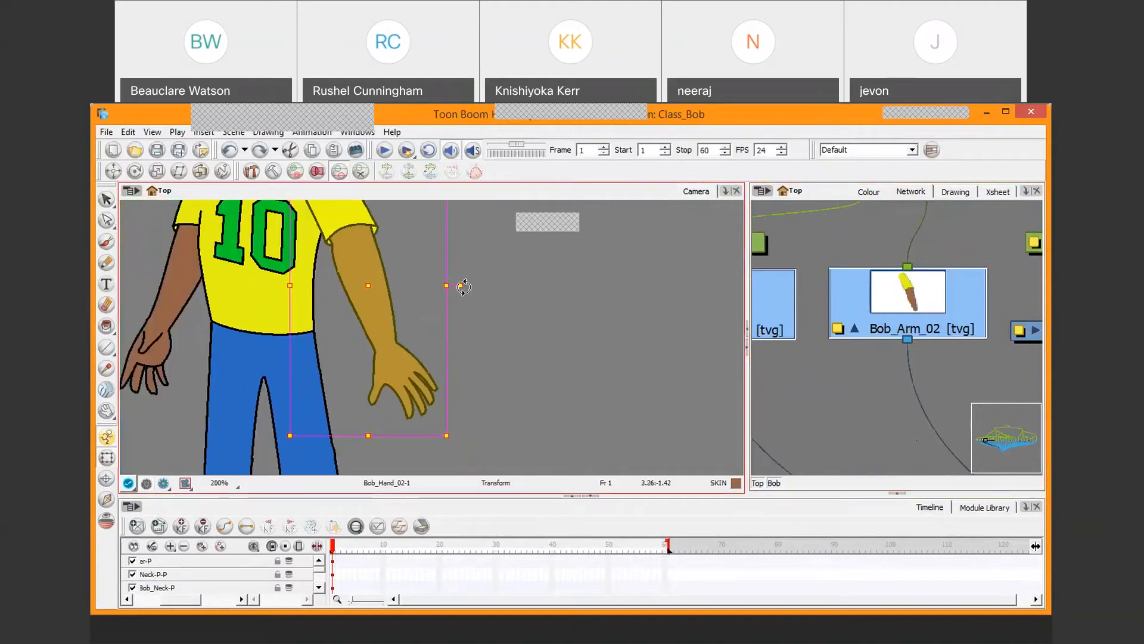
left_click_drag(364, 331, 542, 424)
key("ctrl+z")
key("space")
scroll(521, 316, "down", 1)
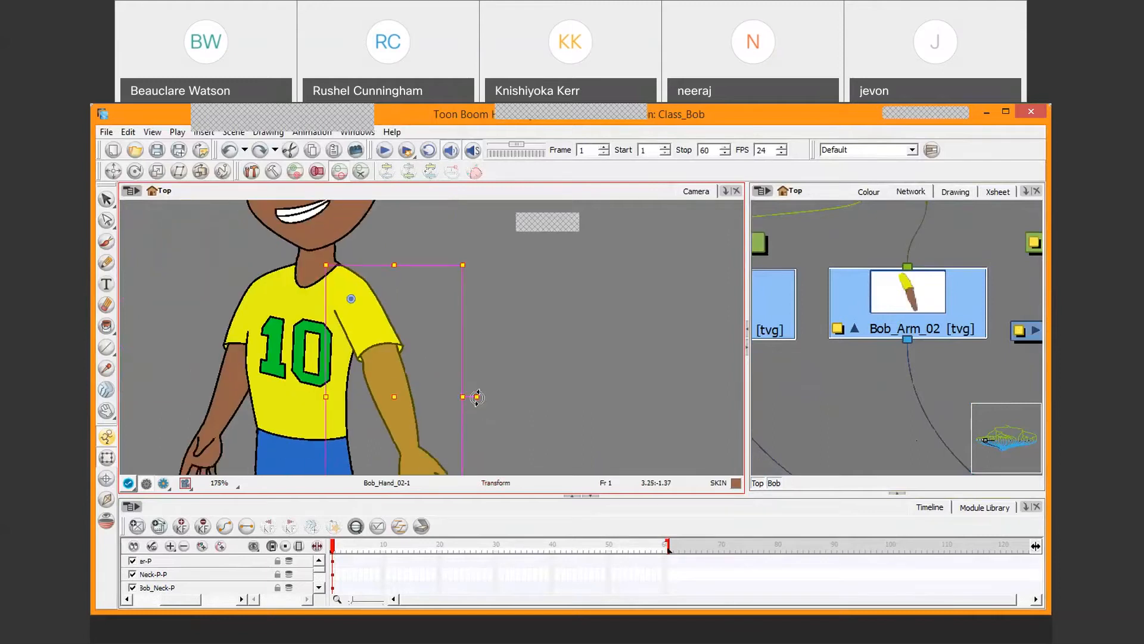
left_click_drag(477, 397, 510, 324)
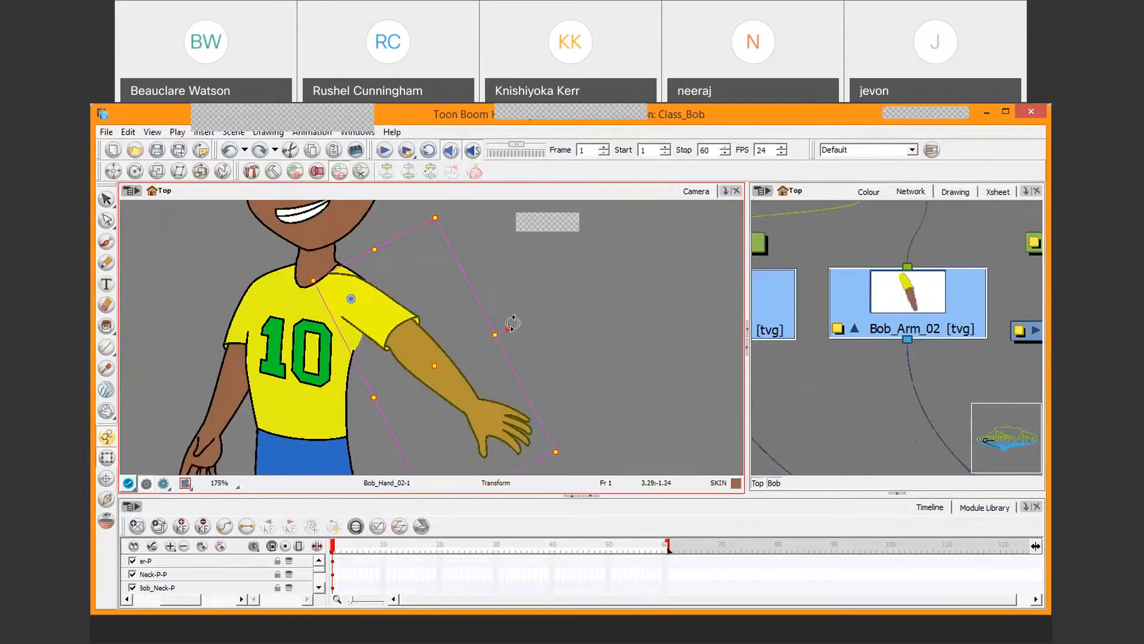
key("ctrl+z")
Select only the Bob_Arm_02 drawing, try rotating it about the shoulder pivot, and undo the rotation.
scroll(381, 317, "up", 2)
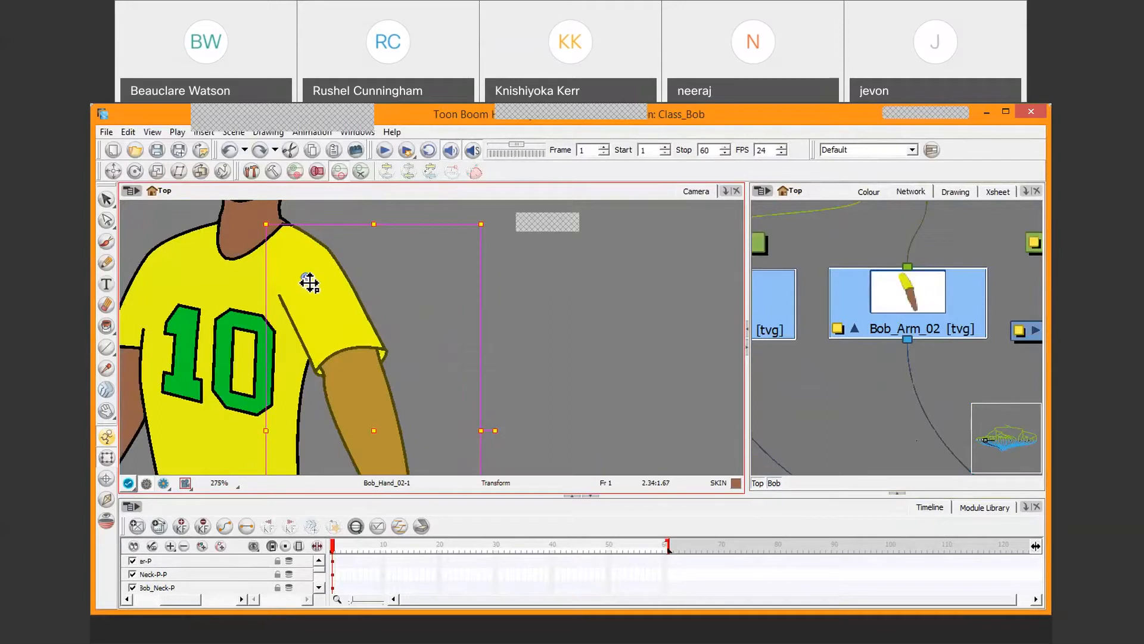
left_click_drag(310, 283, 407, 267)
left_click(626, 299)
left_click(332, 401)
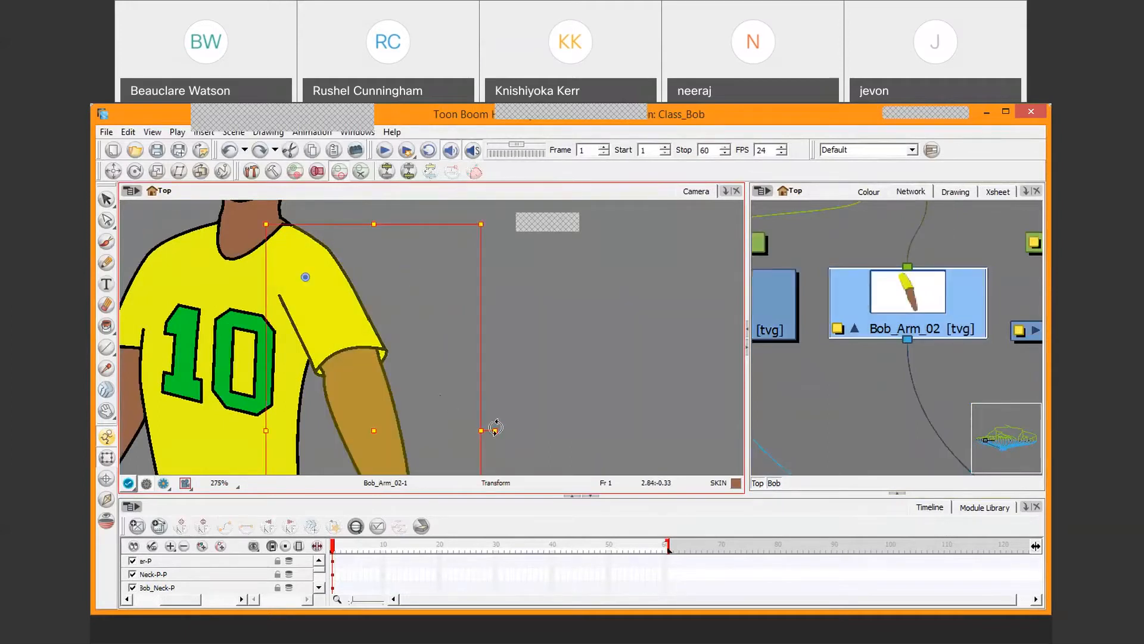
left_click_drag(496, 427, 165, 475)
key("ctrl+z")
Select the Bob_Hand_02 drawing in the camera view, try rotating it toward the leg, and undo the rotation.
key("space")
left_click_drag(543, 441, 515, 285)
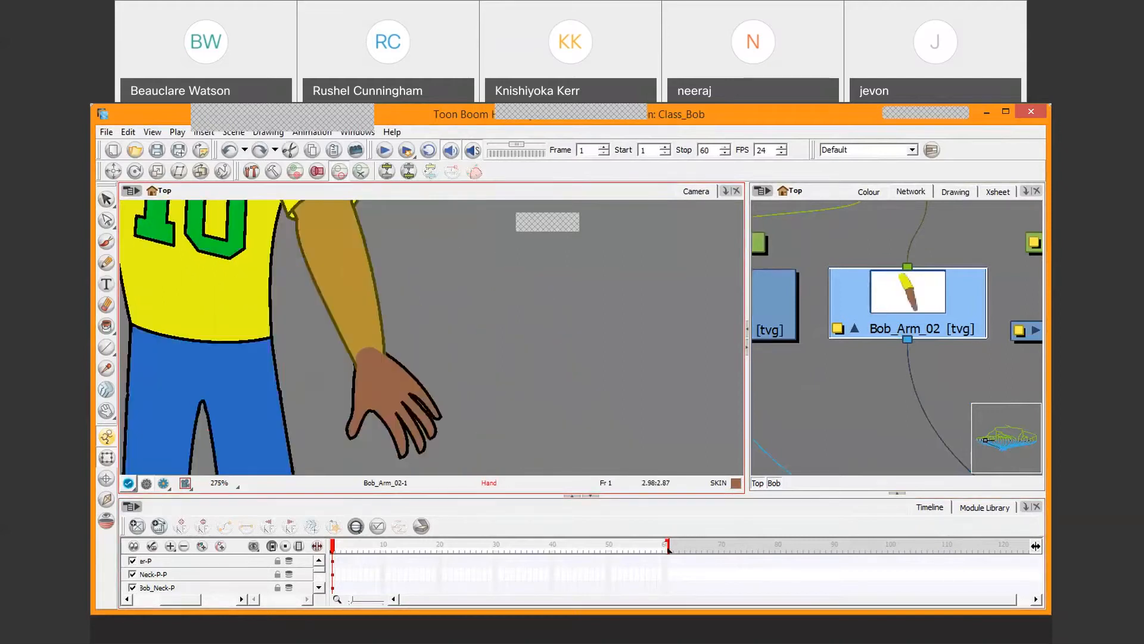
mouse_move(480, 471)
left_mouse_down()
mouse_move(424, 337)
mouse_move(512, 420)
left_mouse_up()
left_click(412, 359)
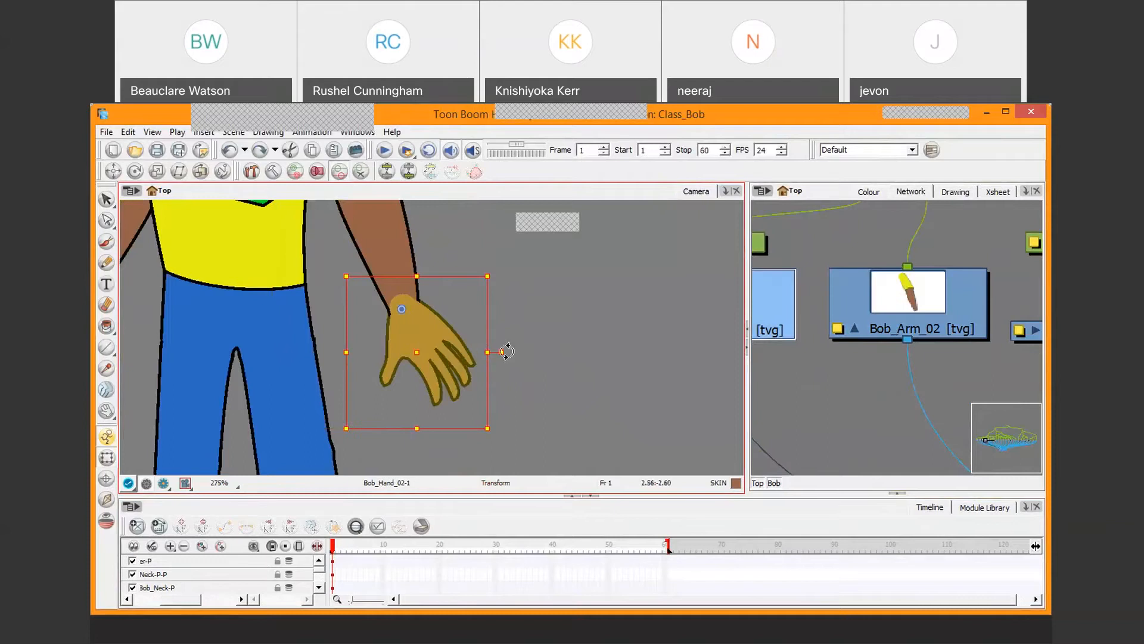
left_click_drag(467, 377, 440, 381)
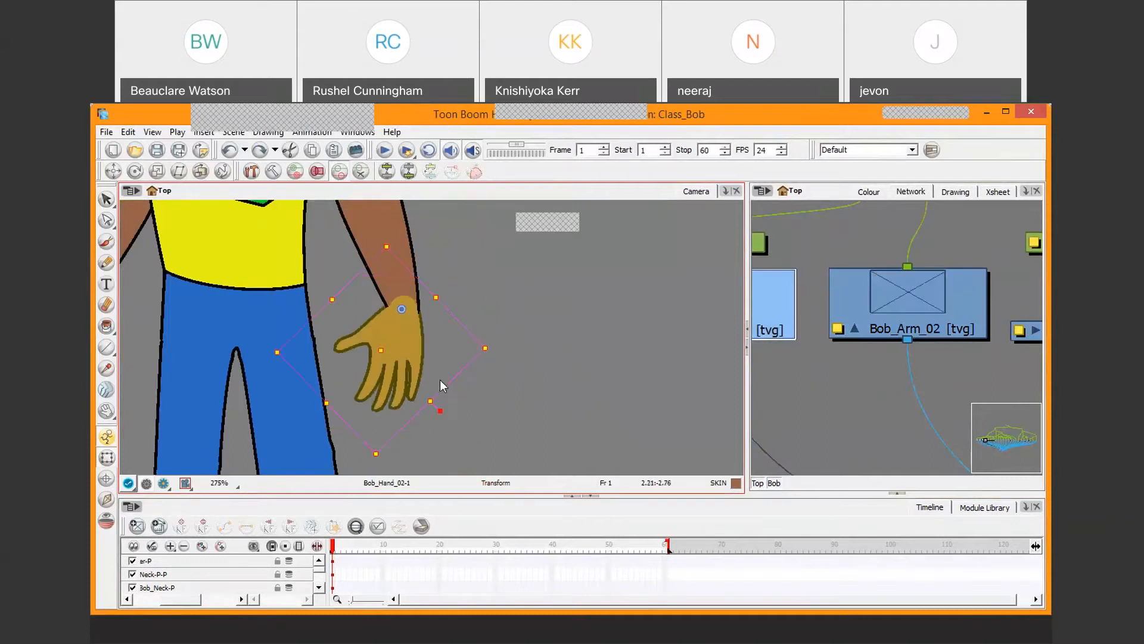
key("ctrl+z")
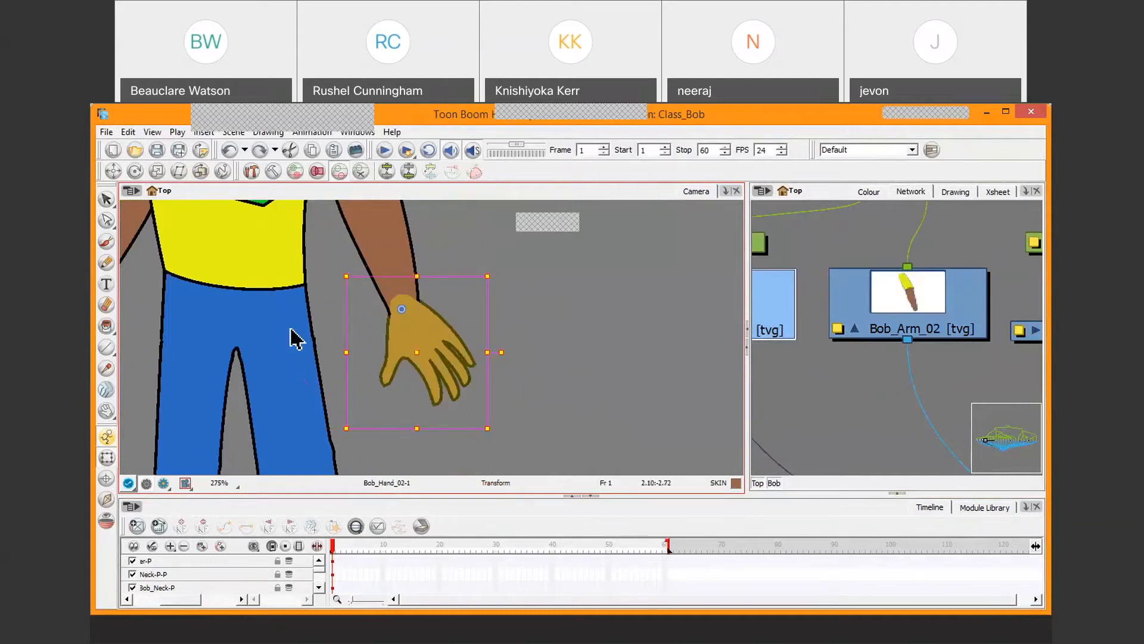
Select the Bob_Torso drawing and show its thumbnail in the network.
left_click_drag(233, 230, 388, 358)
left_click(391, 359)
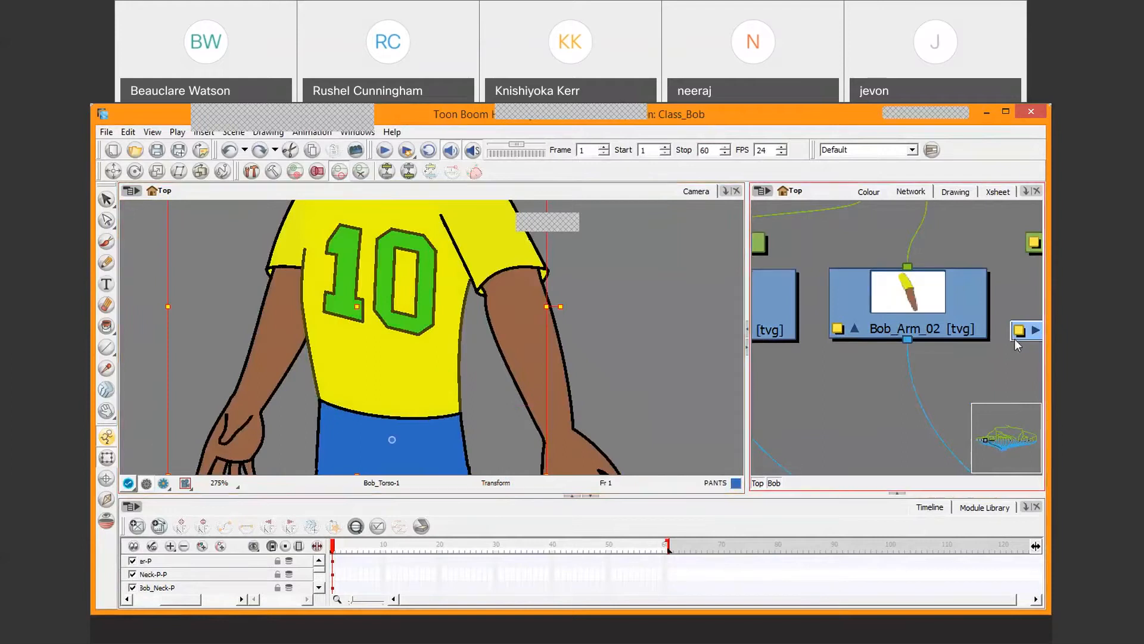
left_click_drag(971, 355, 857, 355)
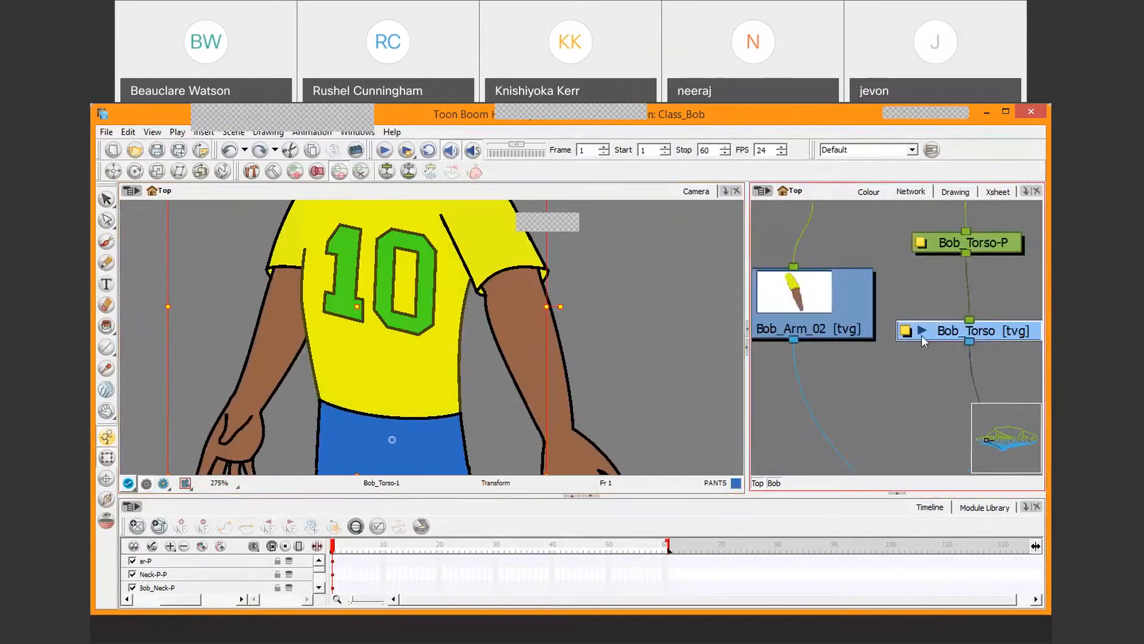
left_click(922, 331)
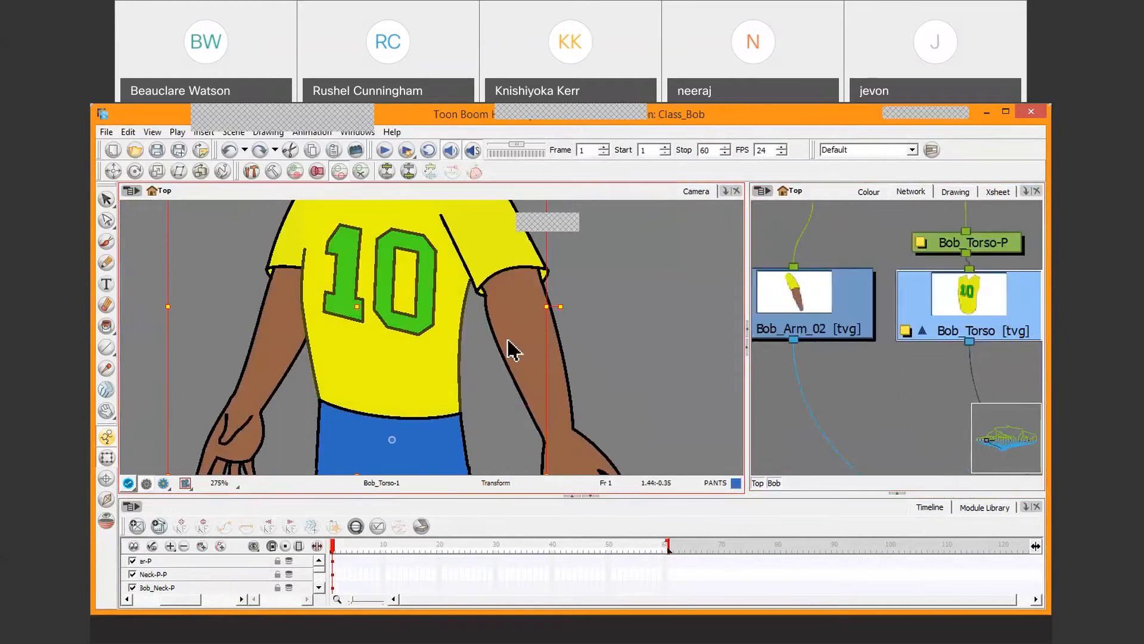
Try rotating the Bob_Torso drawing about the waist pivot, and undo the rotation.
scroll(511, 346, "down", 2)
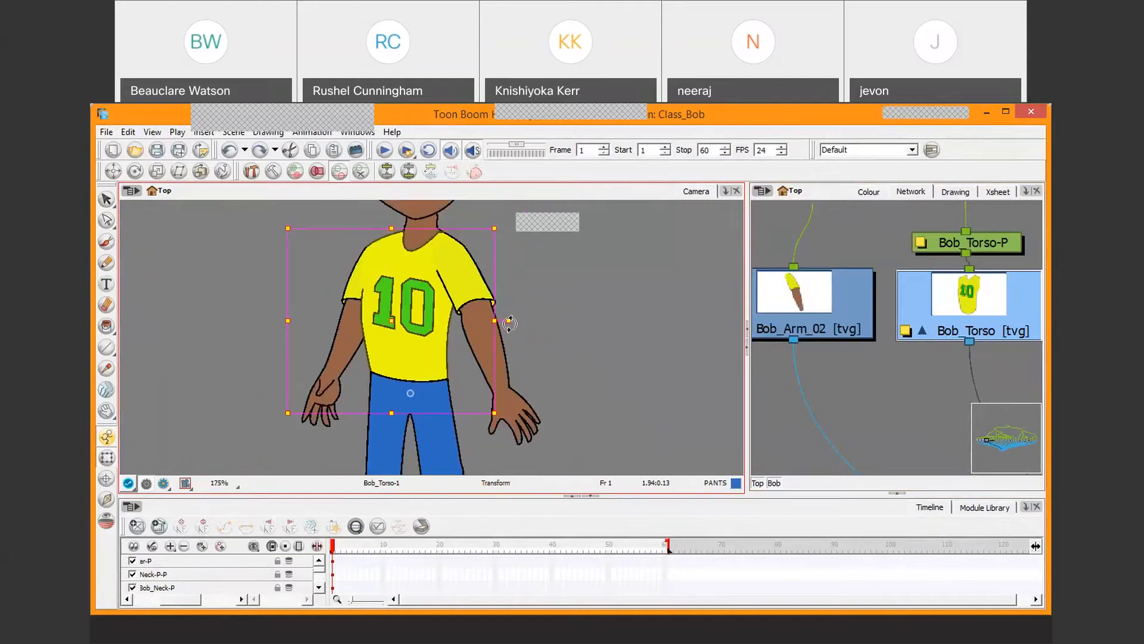
left_click_drag(510, 324, 455, 278)
key("ctrl+z")
Select the Bob_Torso-P-P parent peg, try rotating the torso and arms with it, and undo the rotation.
left_click_drag(947, 279, 921, 361)
left_click(955, 327)
scroll(947, 334, "up", 5)
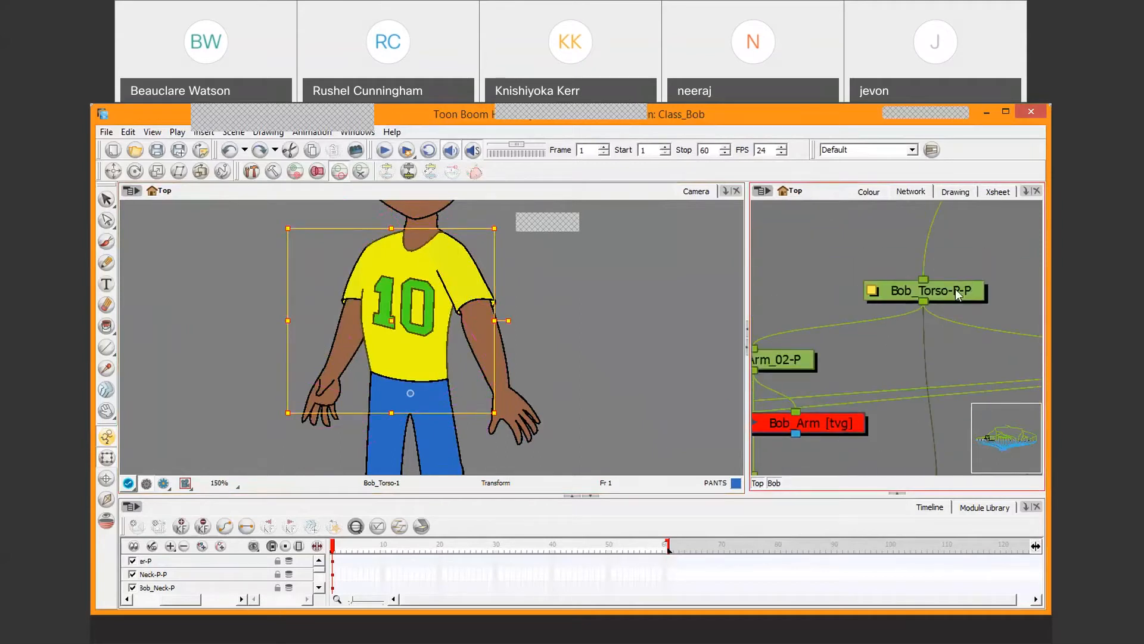
left_click(956, 289)
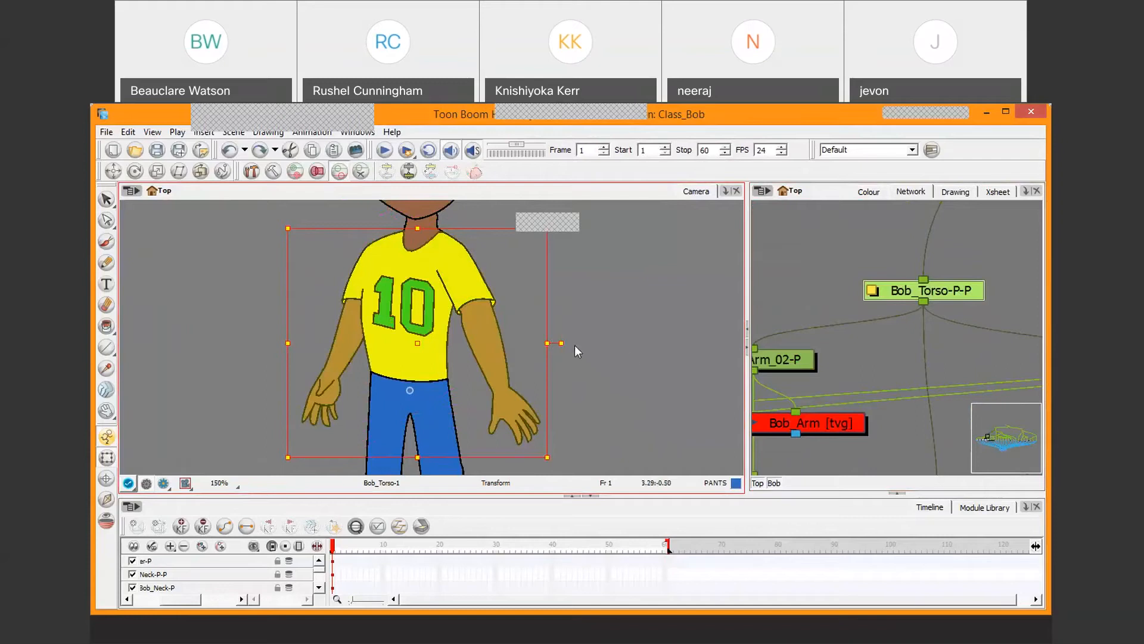
left_click_drag(556, 334, 598, 385)
key("ctrl+z")
key("space")
Select the Bob_Neck-P-P peg, try tilting the whole upper body about the waist, and undo the rotation.
left_click_drag(950, 272, 910, 365)
left_click(920, 240)
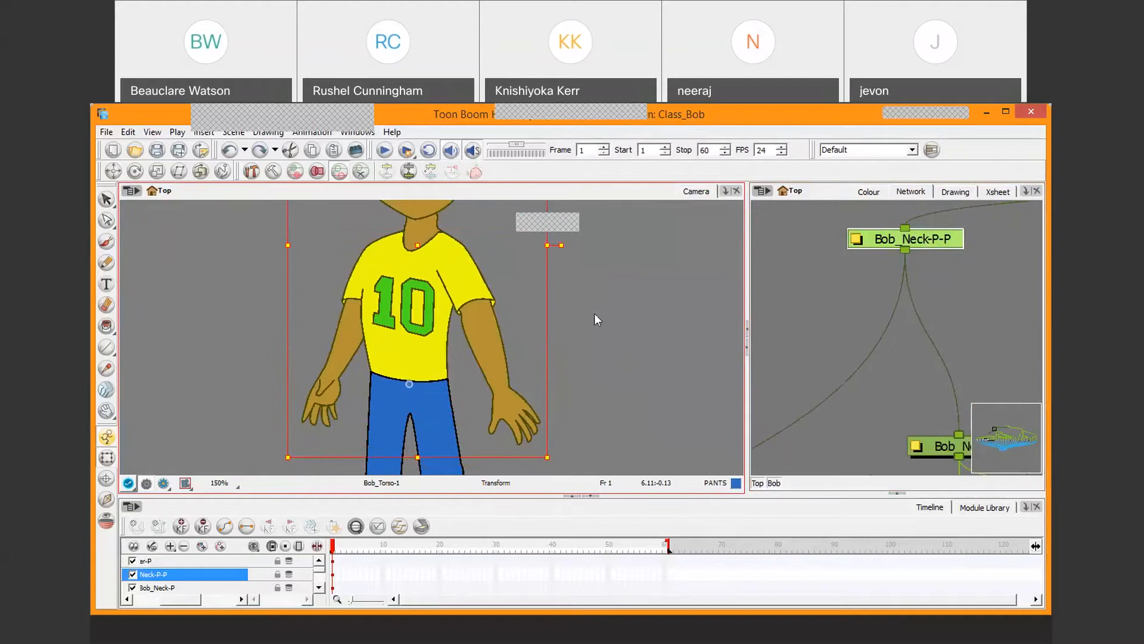
left_click(615, 382)
scroll(522, 299, "down", 2)
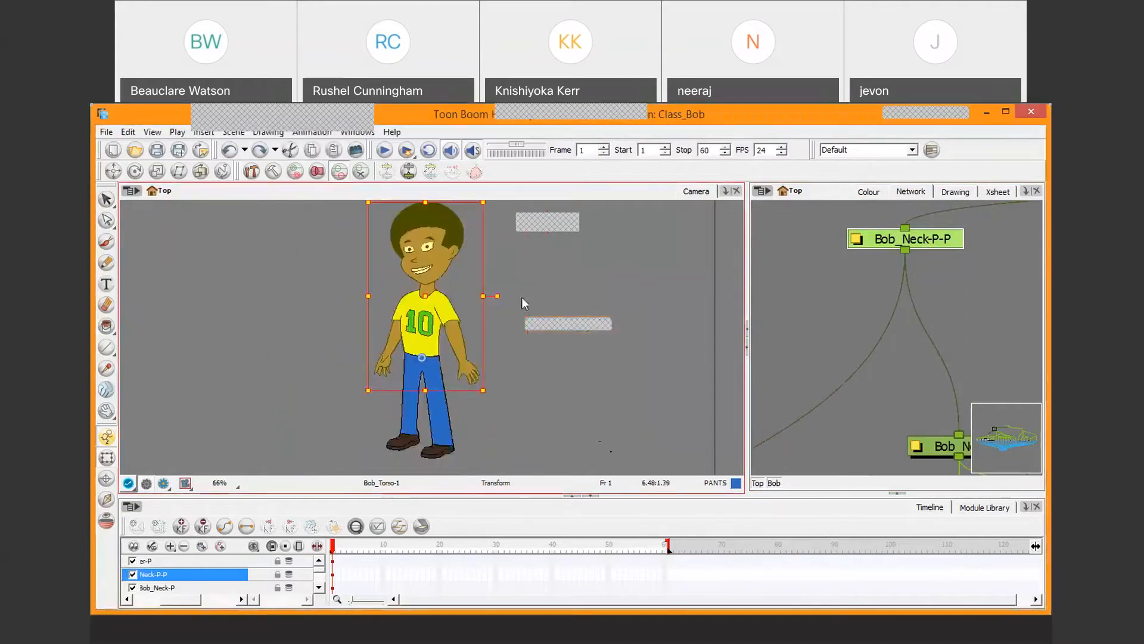
left_click_drag(497, 296, 534, 338)
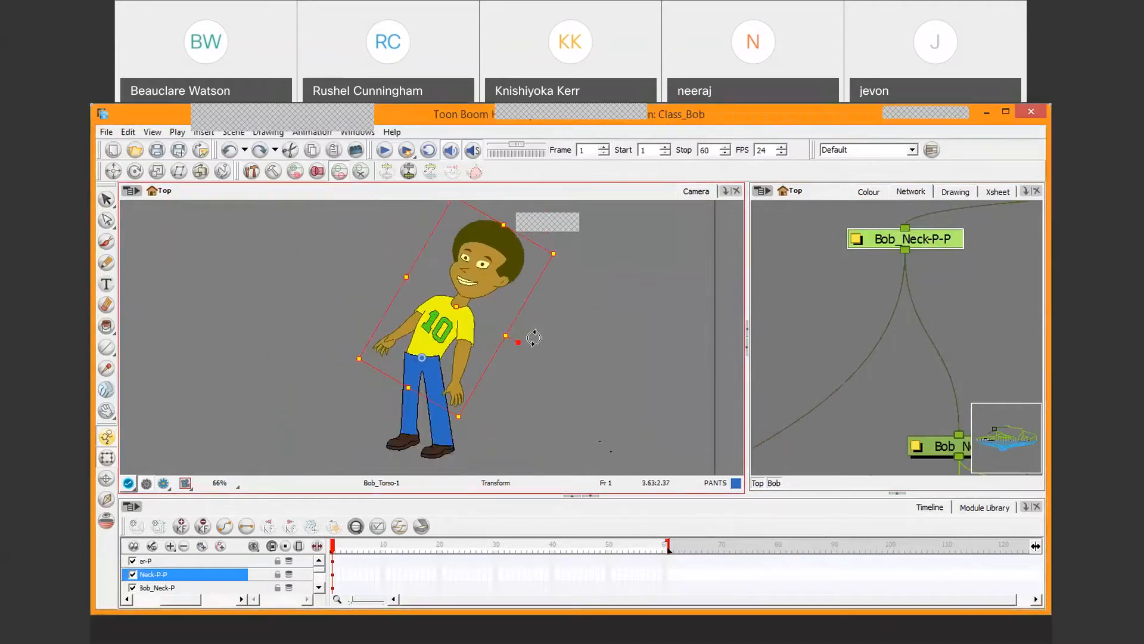
key("ctrl+z")
Select the Bob_Neck-P peg, try rotating the head and neck with it, and undo the change.
left_click_drag(893, 342, 824, 225)
left_click(899, 331)
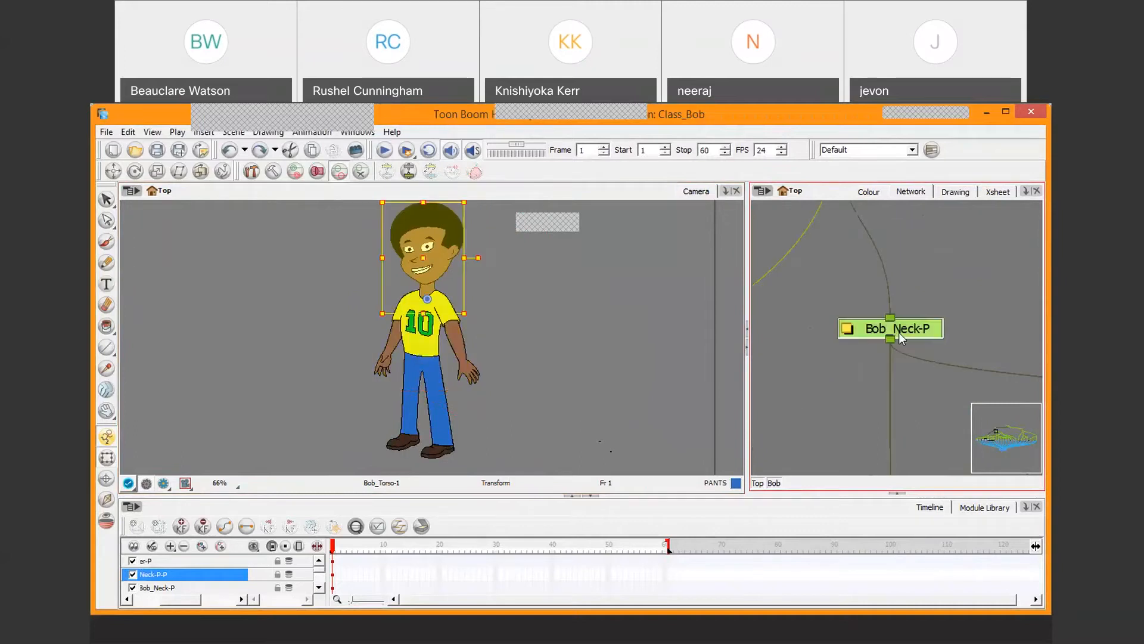
mouse_move(489, 264)
left_mouse_down()
mouse_move(501, 294)
mouse_move(484, 269)
left_mouse_up()
key("ctrl+z")
Select the Bob_Neck drawing node, try tilting the head about the neck pivot, and undo the rotation.
left_click_drag(881, 313, 815, 255)
left_click_drag(937, 361, 869, 281)
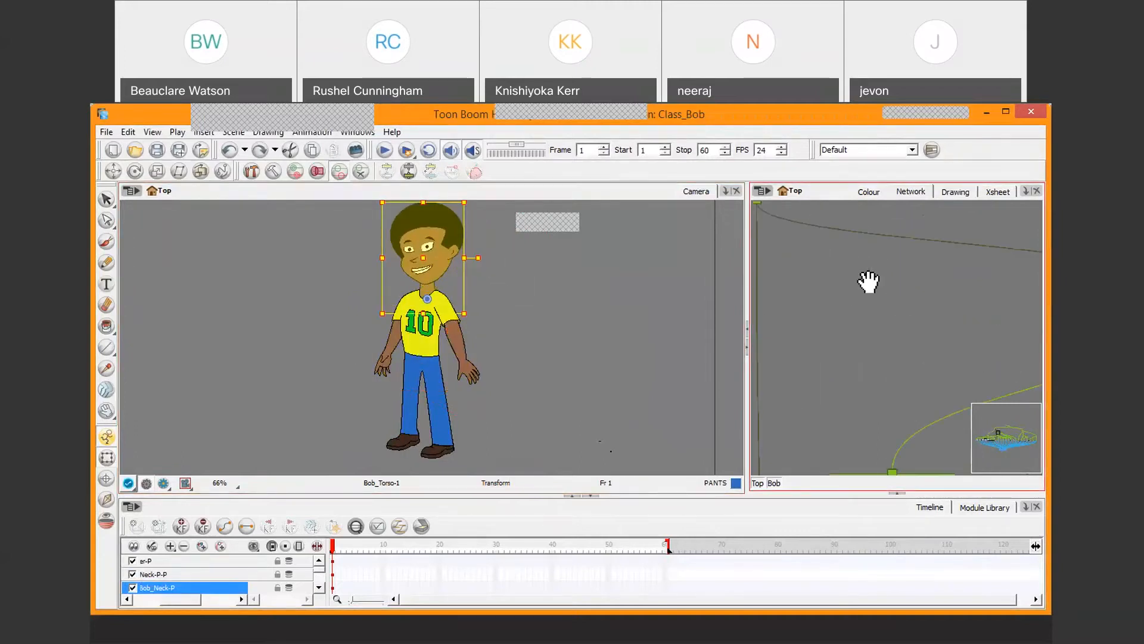
left_click_drag(850, 427, 885, 235)
left_click_drag(851, 384, 875, 202)
left_click_drag(861, 404, 860, 263)
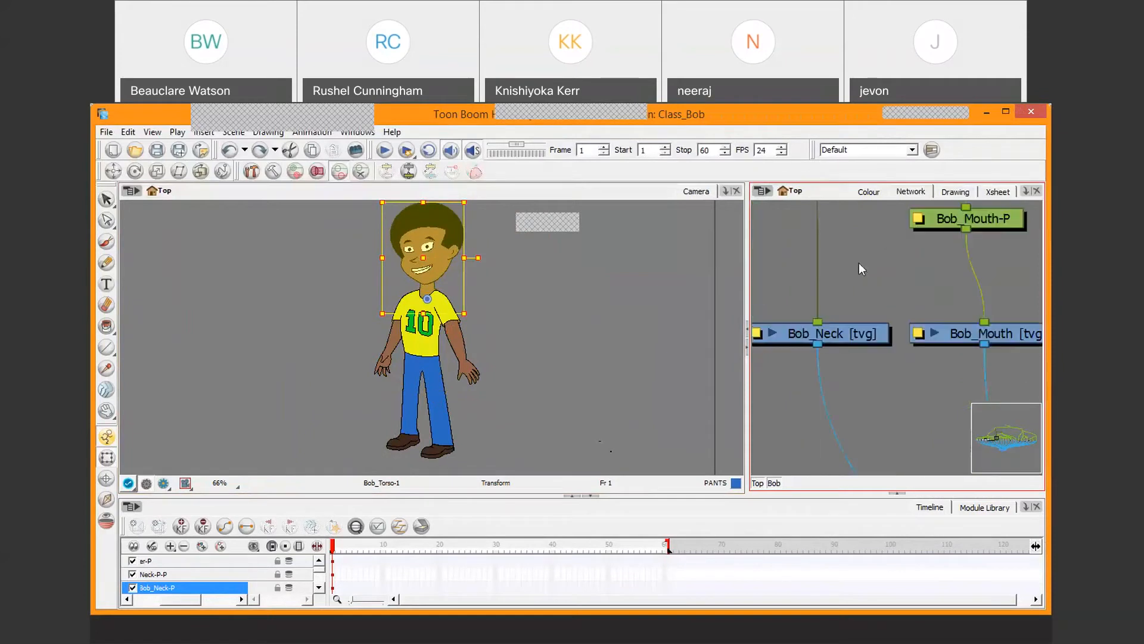
left_click(836, 333)
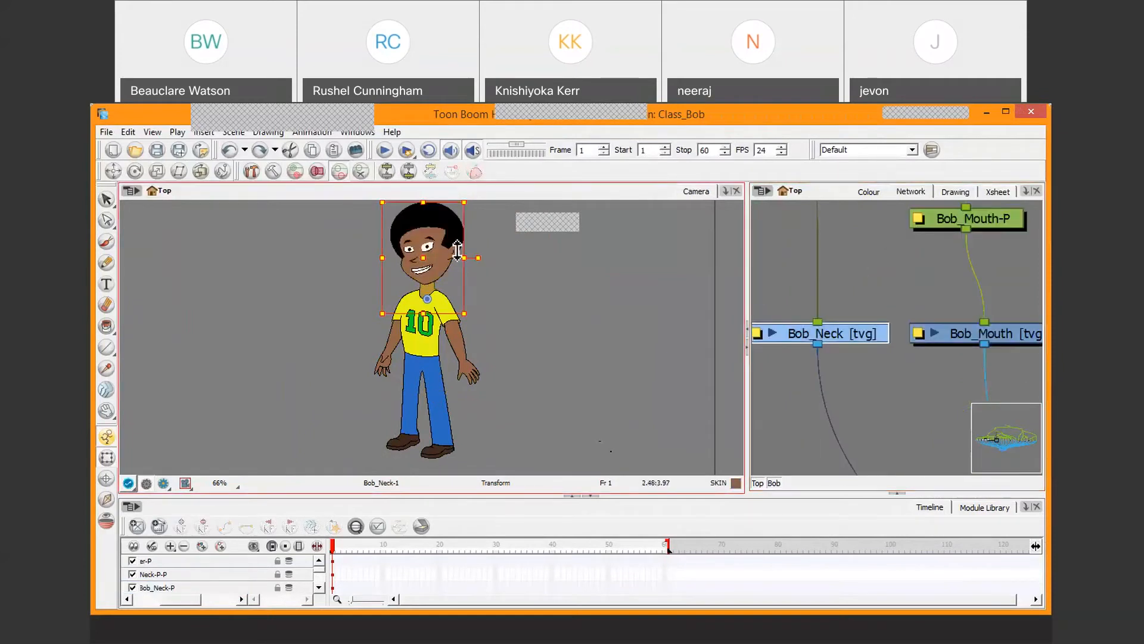
left_click_drag(478, 258, 444, 247)
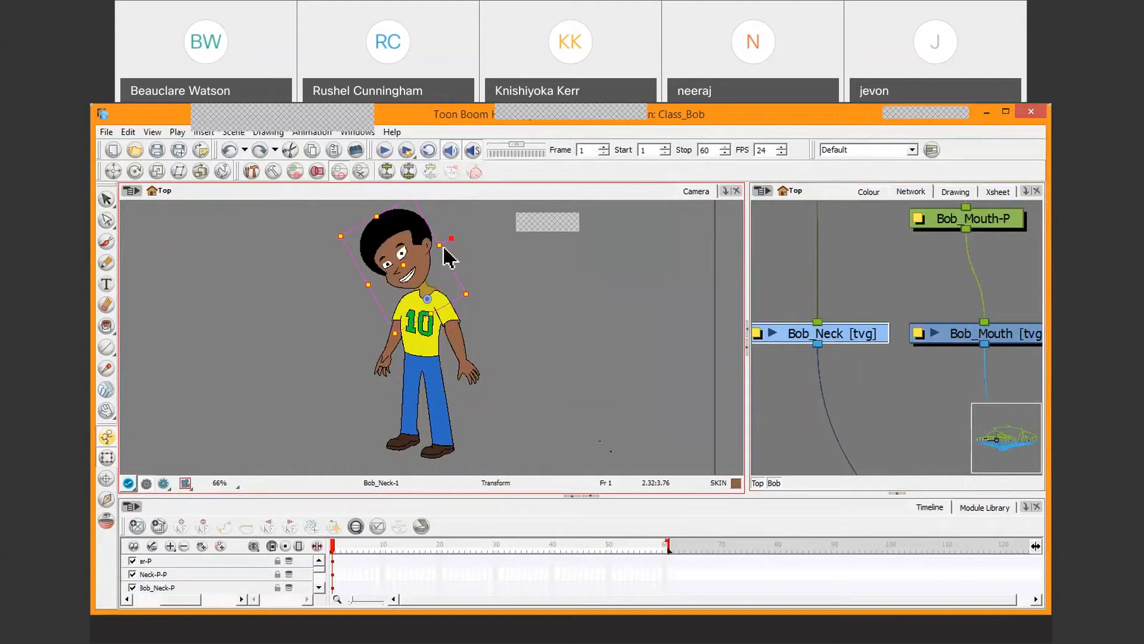
key("ctrl+z")
Show the Bob_Neck node's drawing thumbnail in the network, and collapse it again.
left_click_drag(771, 300, 771, 344)
left_click_drag(869, 383, 921, 348)
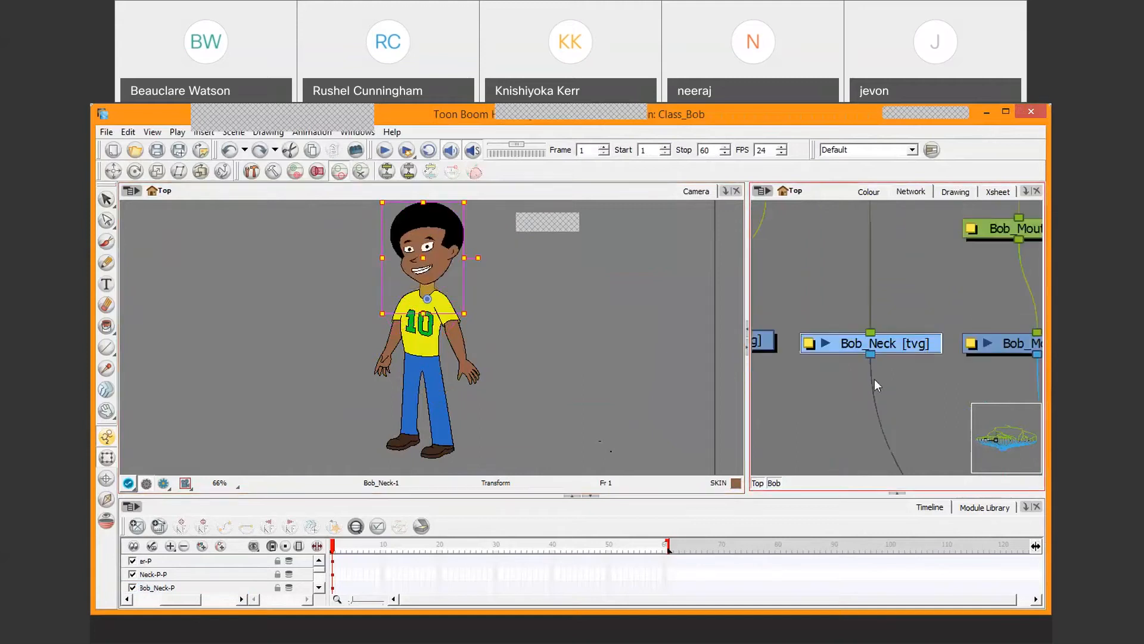
scroll(874, 379, "up", 3)
left_click(907, 323)
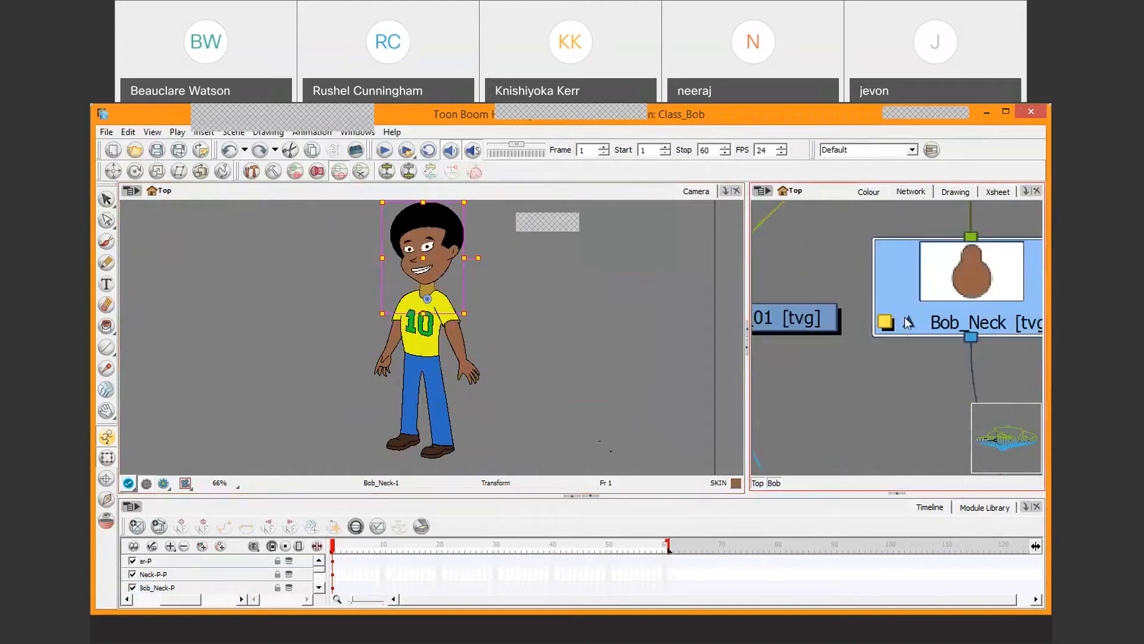
left_click(907, 322)
Follow the drawing connections down the network to the Composite and Multi-Port-Out nodes.
scroll(918, 360, "down", 5)
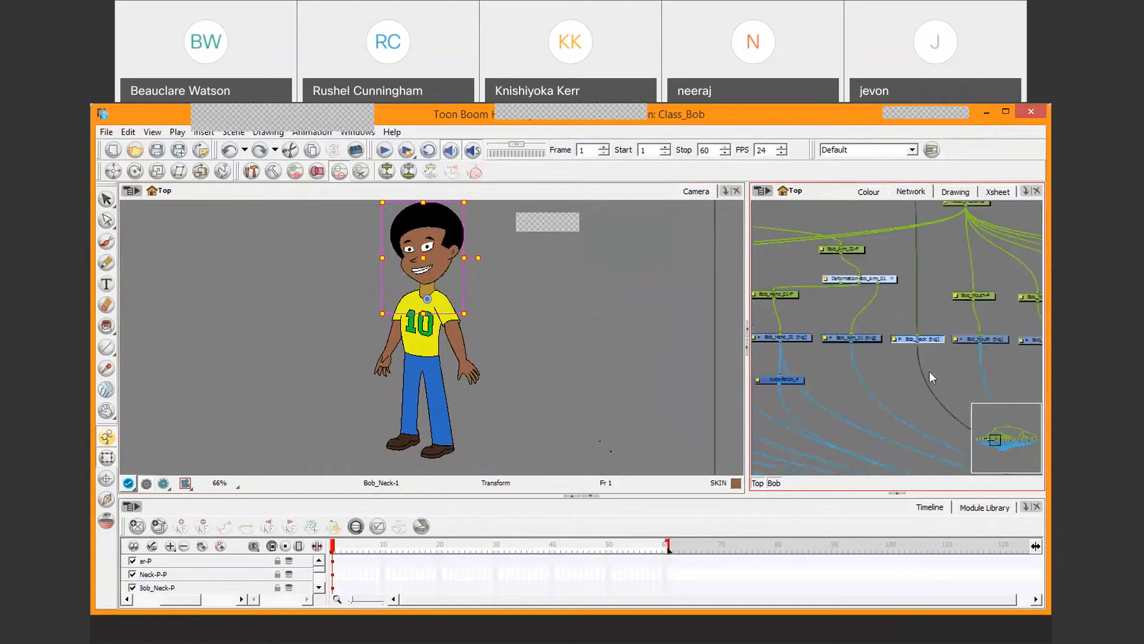
left_click_drag(921, 404, 916, 238)
left_click_drag(914, 346, 966, 340)
scroll(889, 329, "up", 2)
scroll(888, 329, "up", 2)
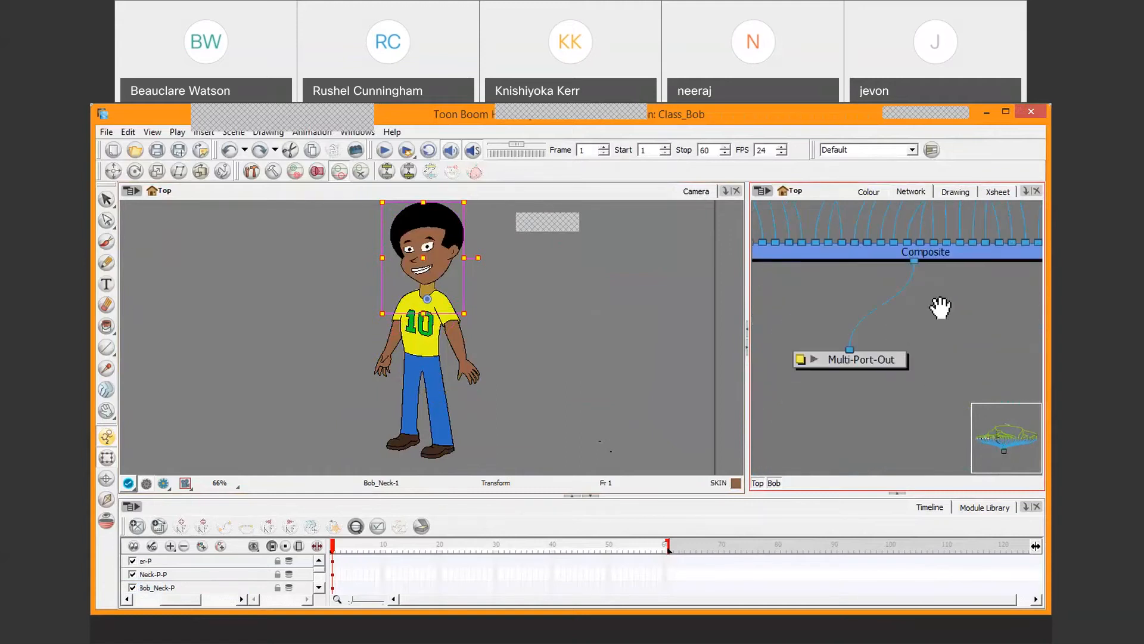
Select the Composite and Multi-Port-Out nodes, and trace the connections back up the network to the pegs.
left_click(954, 296)
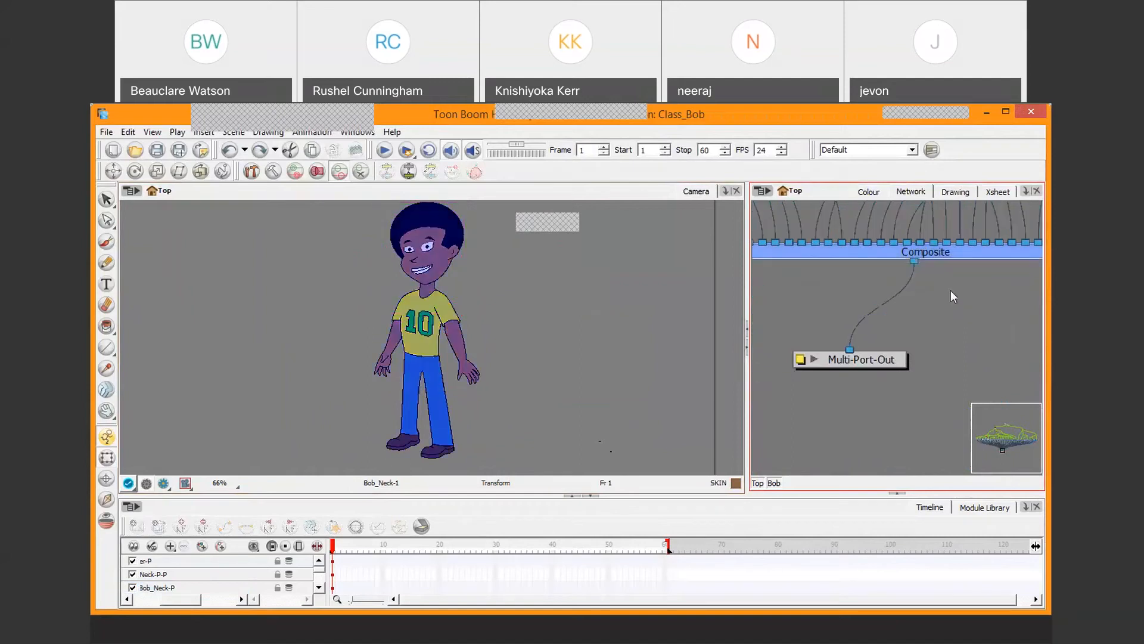
left_click(872, 362)
scroll(945, 343, "down", 2)
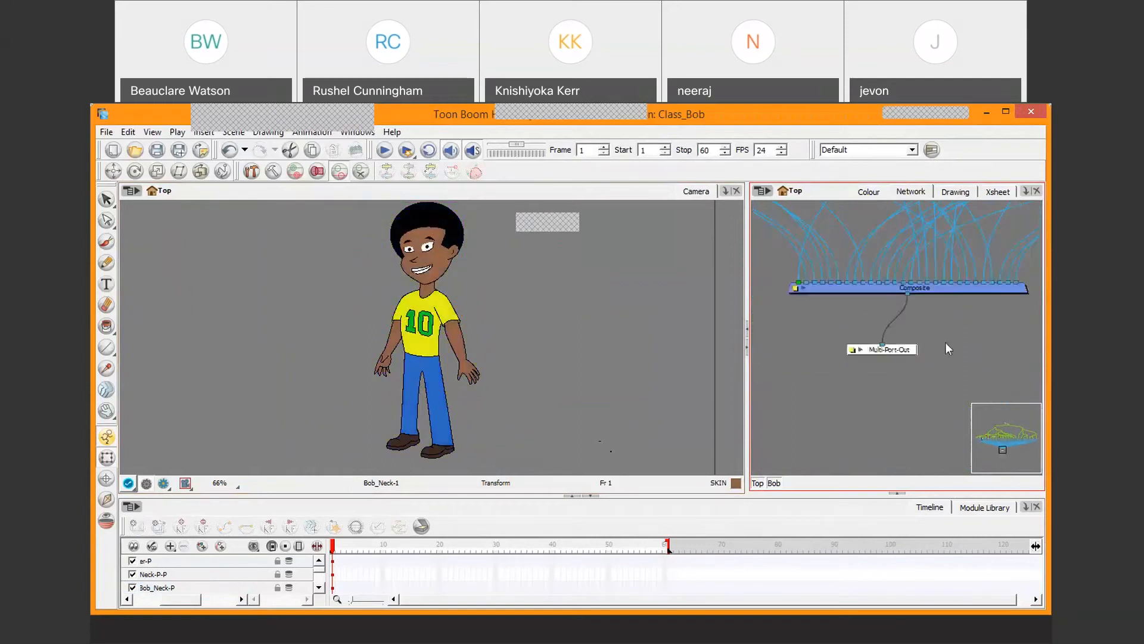
scroll(945, 342, "down", 4)
left_click_drag(913, 275, 915, 378)
left_click_drag(891, 245, 890, 320)
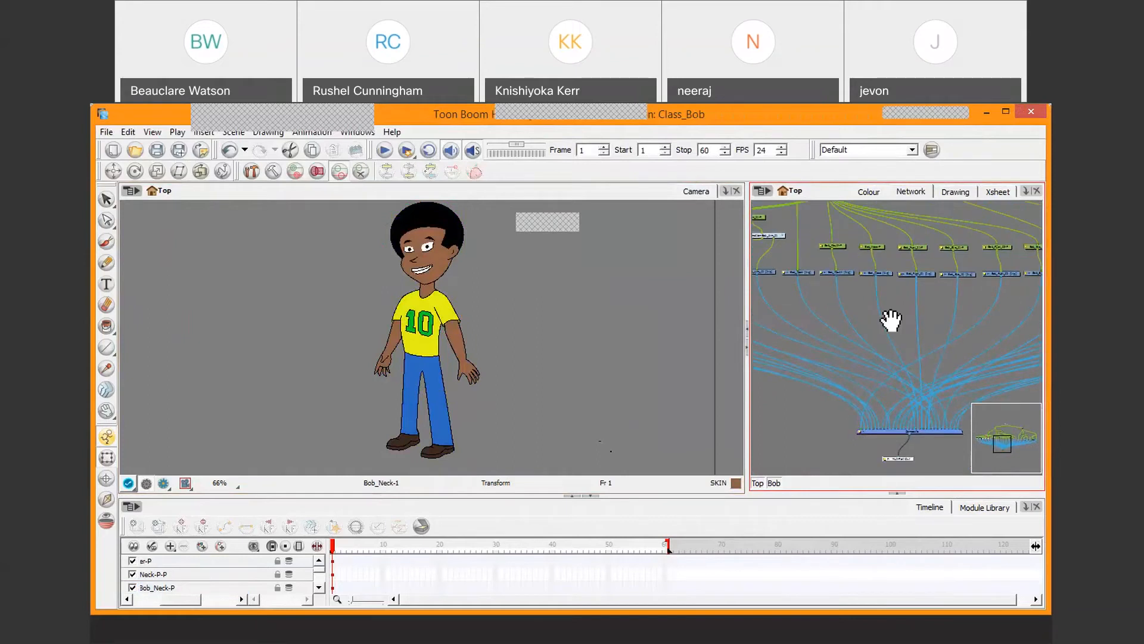
left_click_drag(832, 215, 900, 343)
left_click_drag(846, 234, 879, 255)
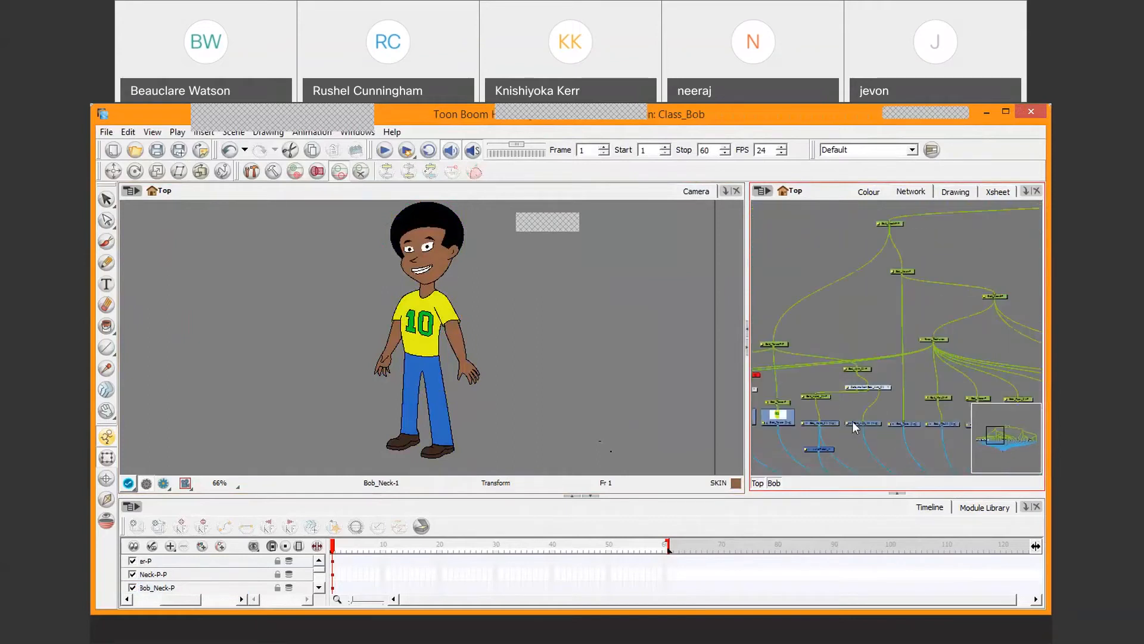
Go up to the top-level network, select the Bob group node, and enter the group again.
left_click(758, 483)
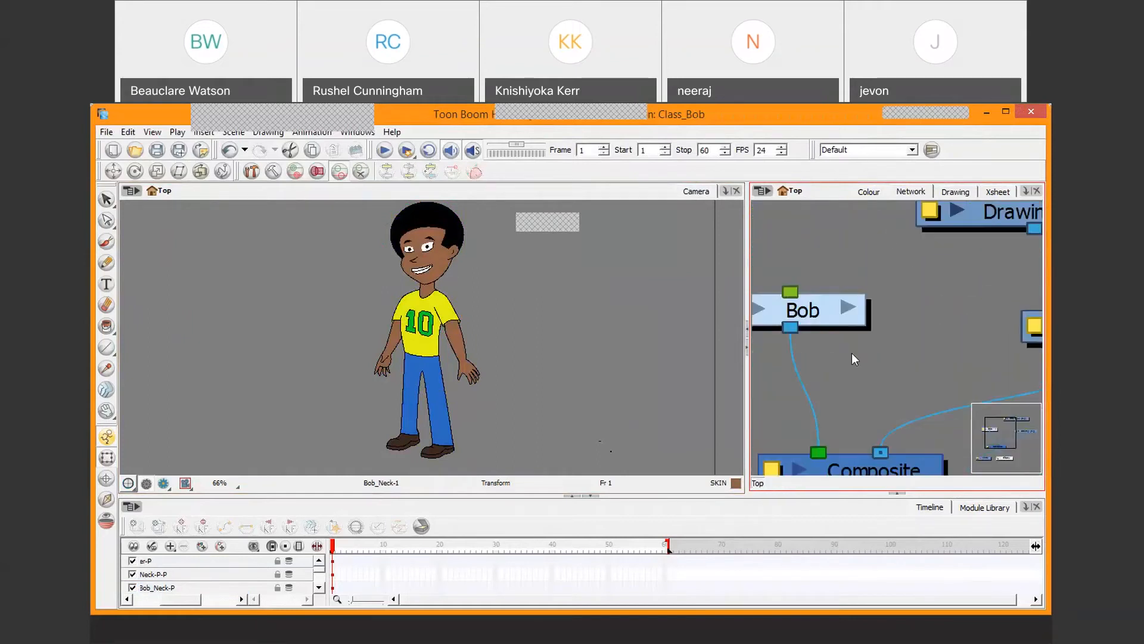
scroll(852, 352, "down", 3)
mouse_move(847, 323)
left_mouse_down()
mouse_move(840, 296)
mouse_move(856, 326)
mouse_move(823, 332)
mouse_move(831, 329)
left_mouse_up()
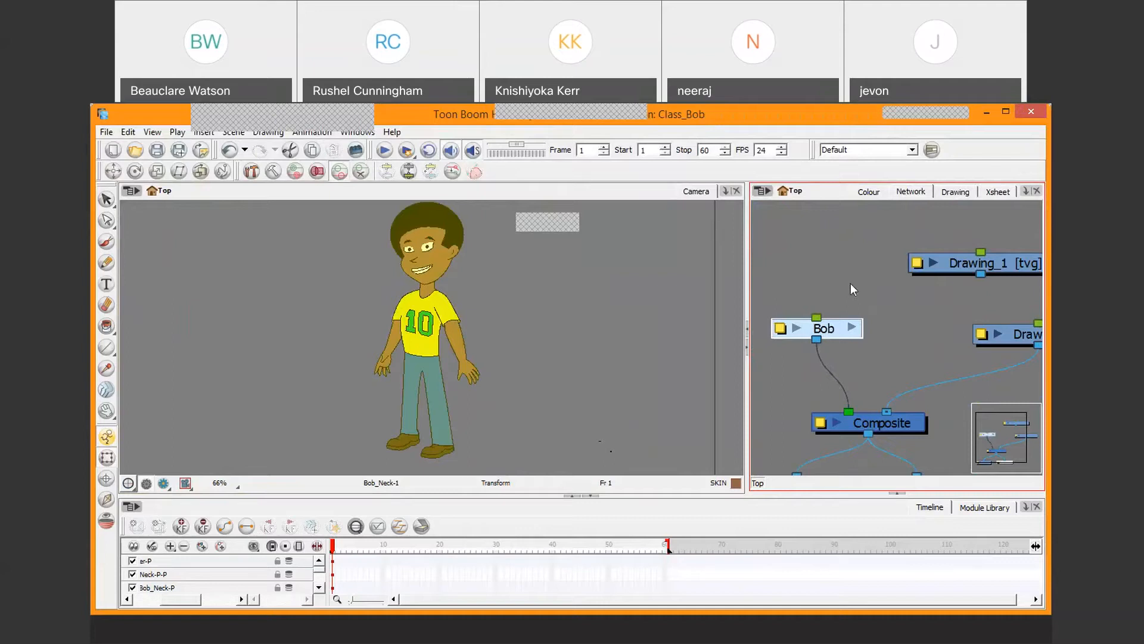
left_click(853, 329)
Collapse the drawing thumbnails of the Bob_Torso, Bob_Arm_02, Bob_Hand_02, Bob_EyeBrow_02 and Bob_EyeBrow_01 nodes.
scroll(865, 360, "down", 3)
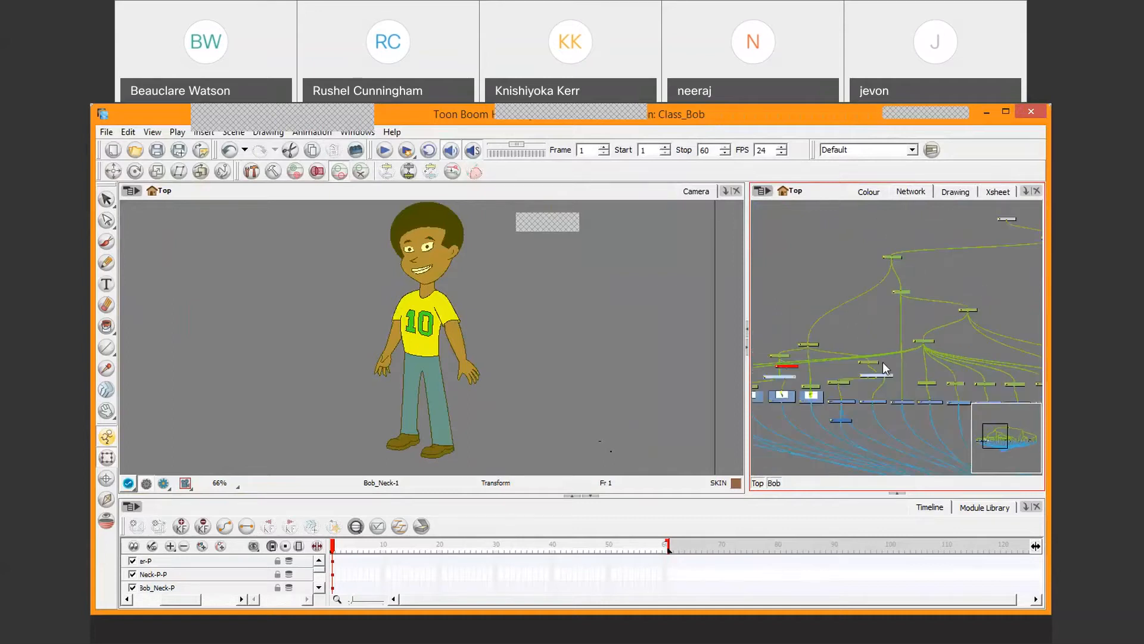
left_click_drag(942, 357, 982, 294)
left_click_drag(780, 322, 957, 330)
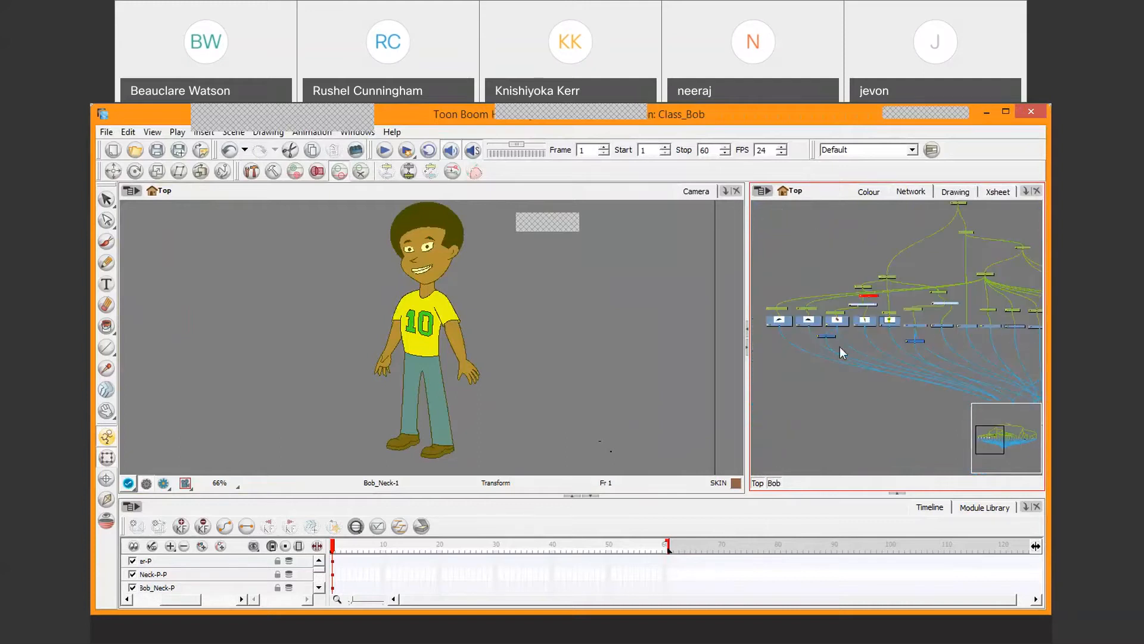
scroll(840, 345, "up", 8)
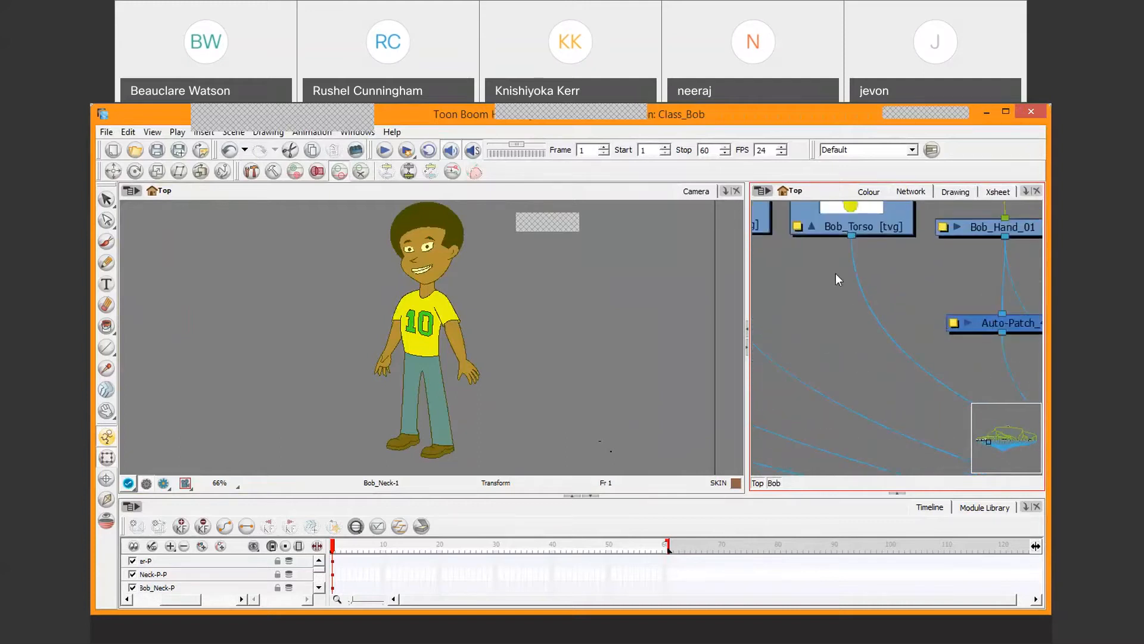
left_click_drag(836, 273, 924, 334)
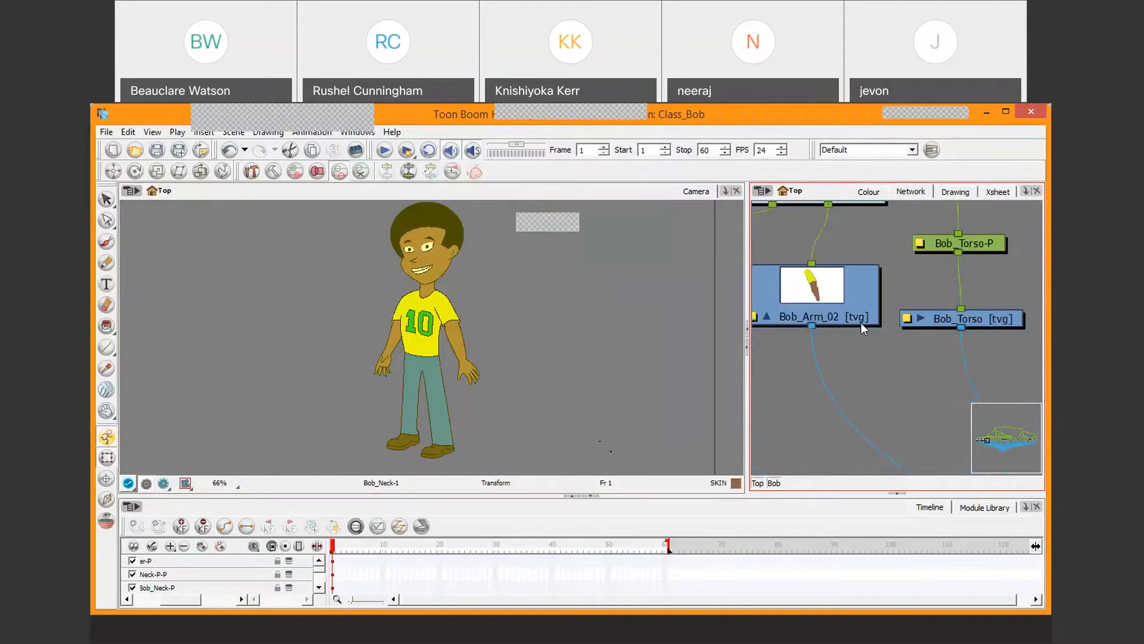
left_click(768, 317)
left_click_drag(775, 341, 1022, 348)
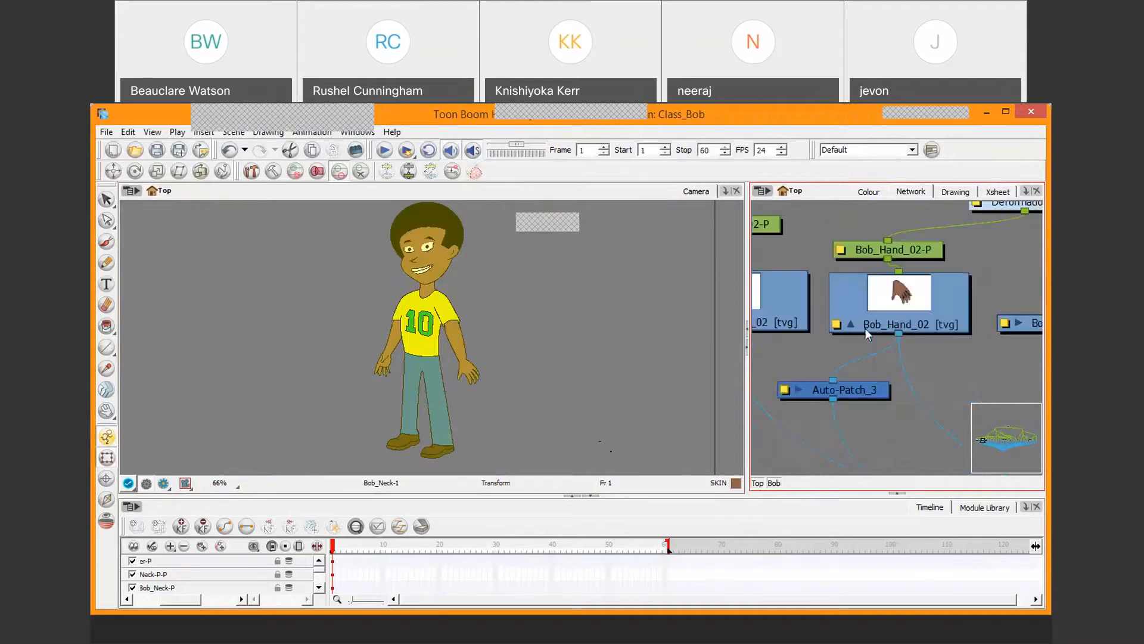
left_click(849, 323)
left_click(854, 326)
left_click_drag(855, 334, 1041, 329)
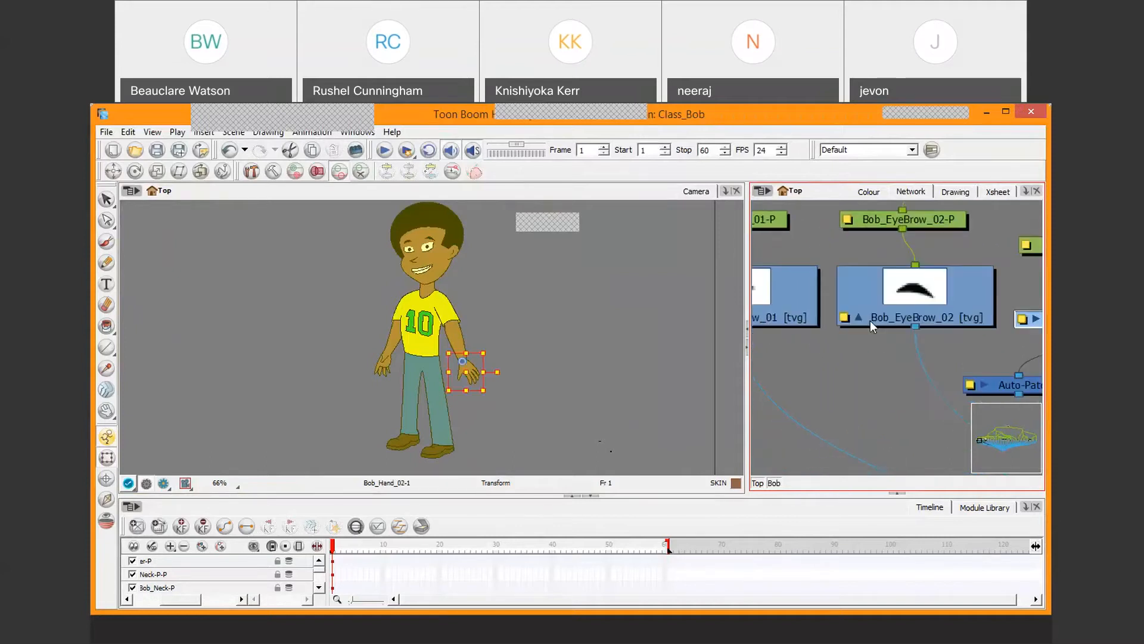
left_click(860, 317)
left_click_drag(823, 332, 964, 350)
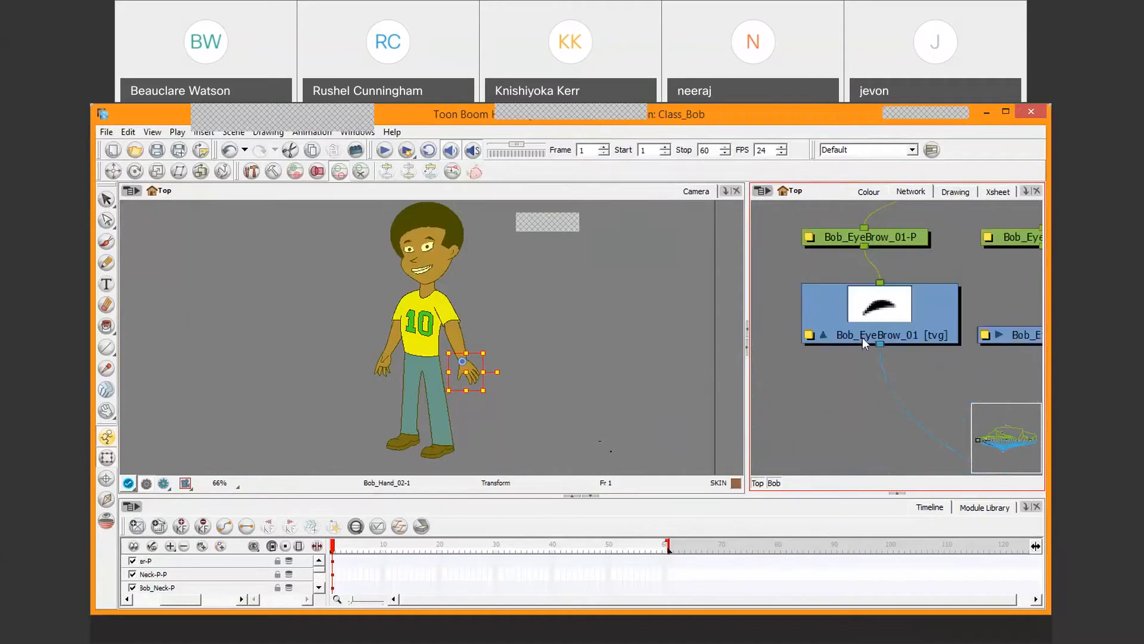
left_click(824, 338)
Select the Bob_Arm_02 drawing on the character and move the arm with its hand outward, clear of the torso.
left_click(457, 423)
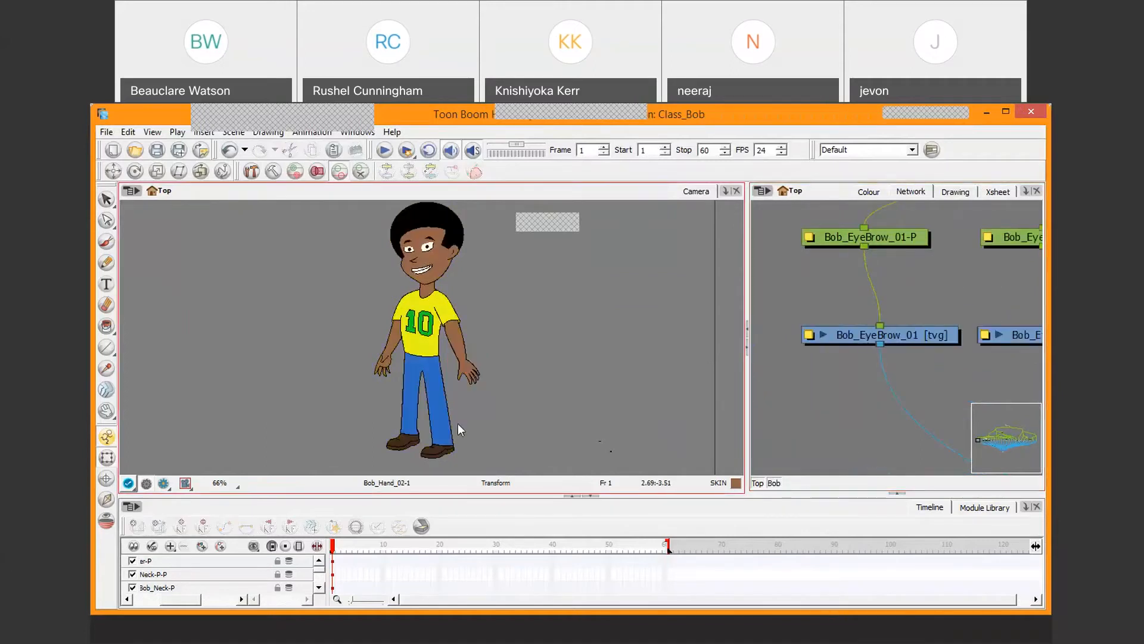
left_click(459, 347)
key("2")
key("2")
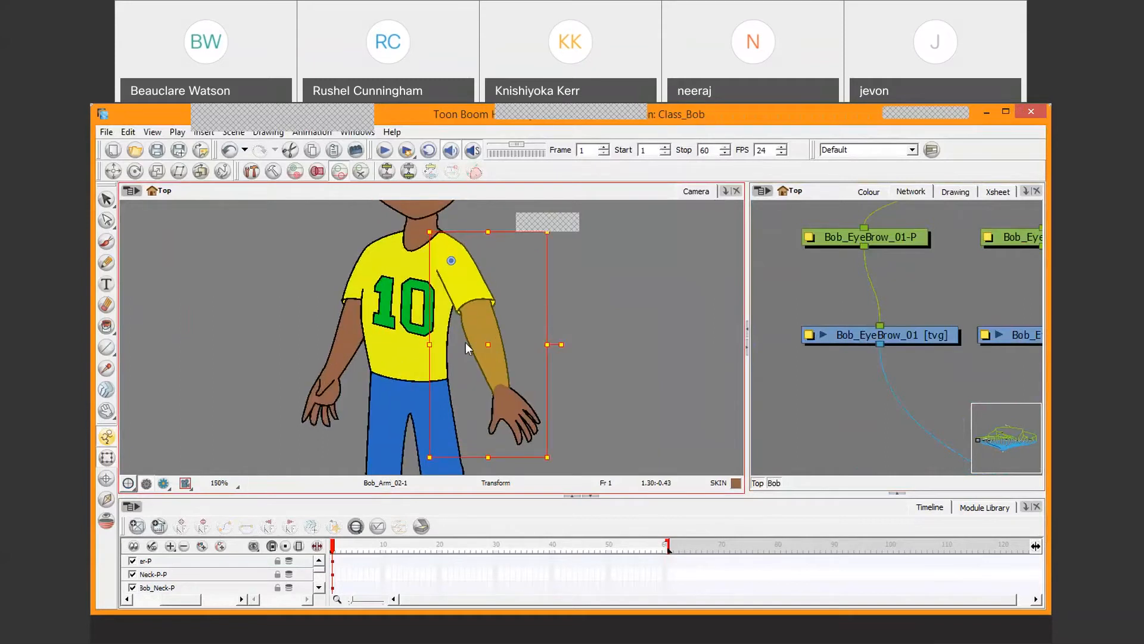
left_click_drag(496, 350, 564, 346)
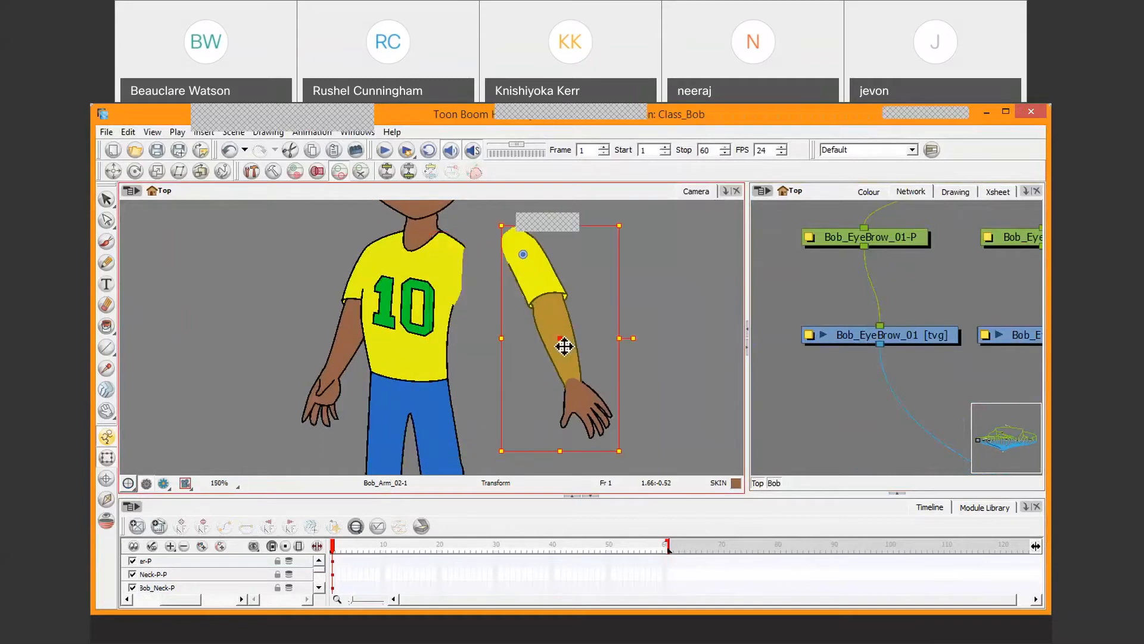
left_click(644, 307)
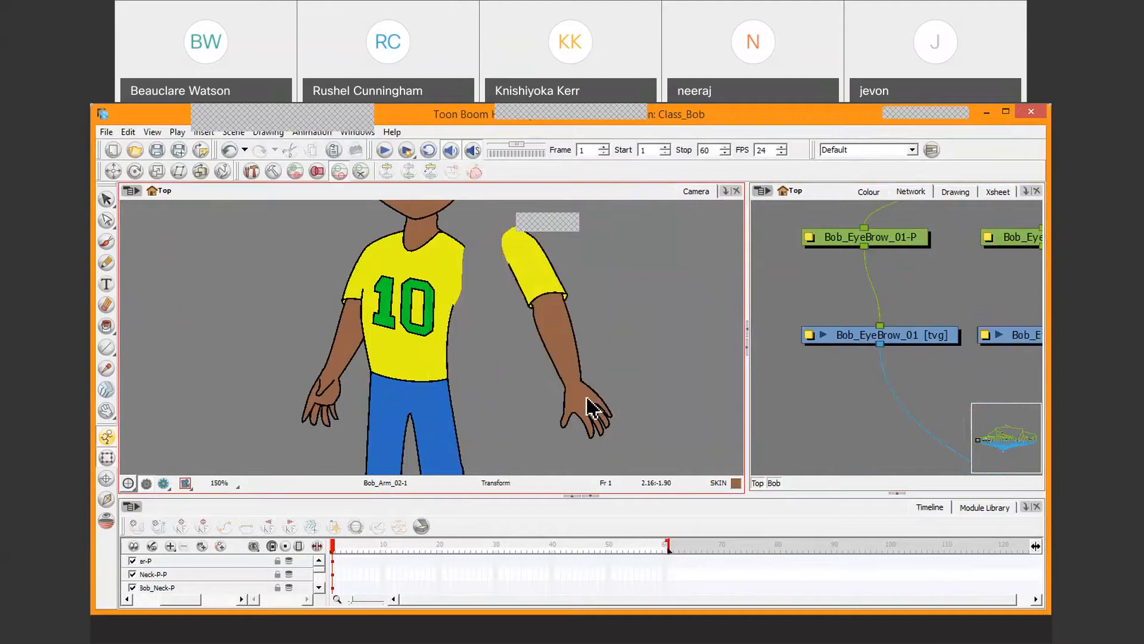
Move the Bob_Hand_02 drawing down off its wrist, and lift the Bob_Torso drawing up off the pants.
left_click(591, 408)
left_click_drag(587, 410, 605, 429)
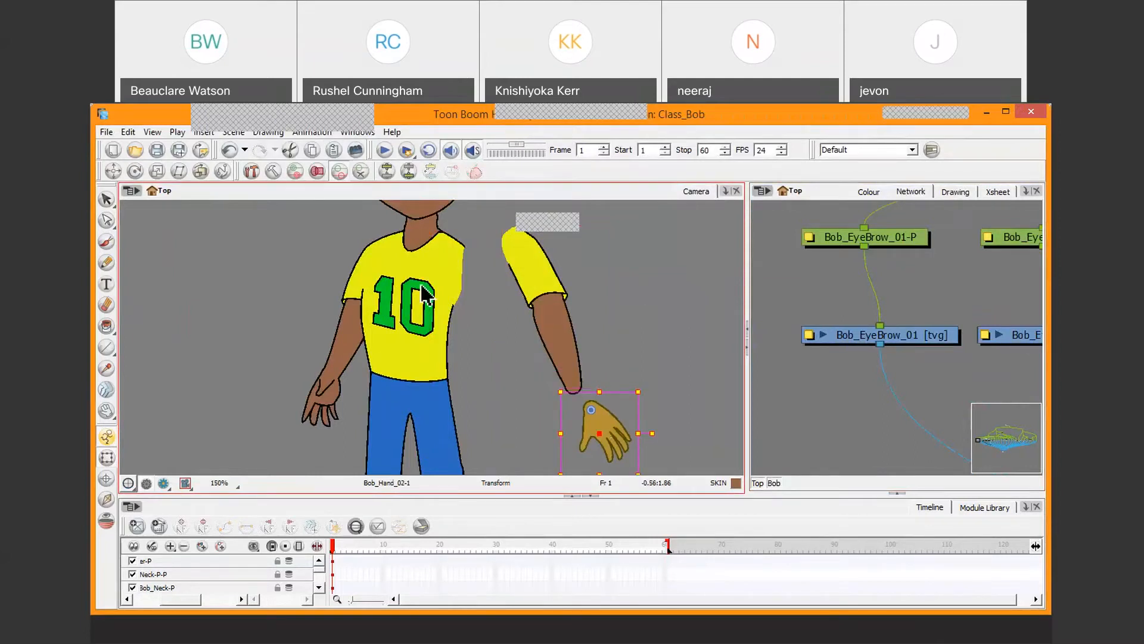
left_click(435, 310)
left_click_drag(440, 316, 442, 258)
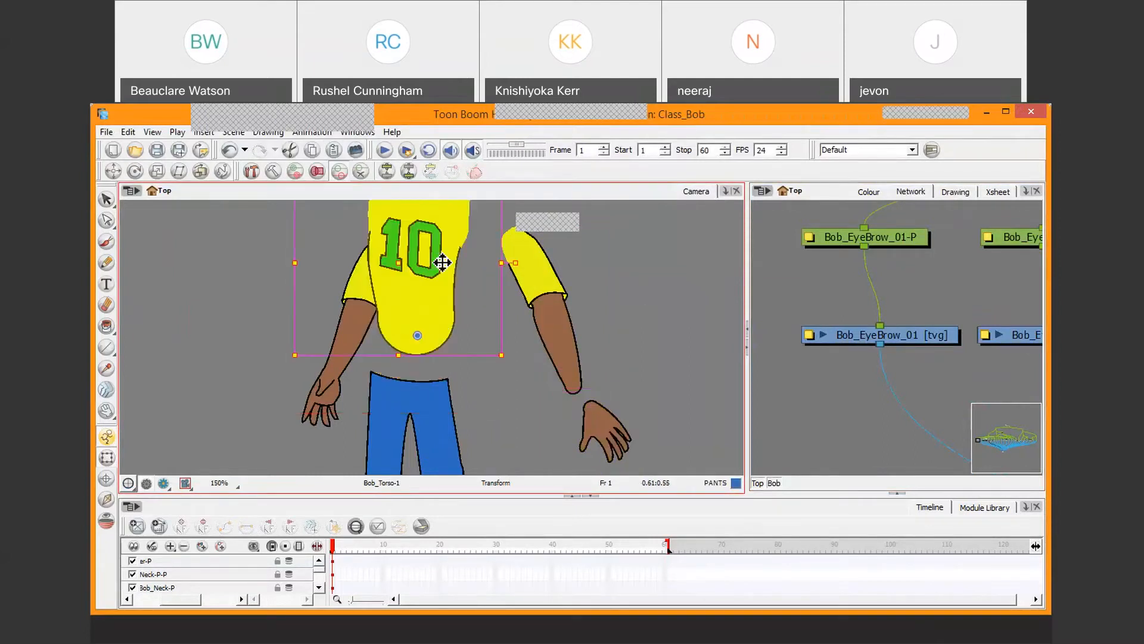
Pull the Bob_Hand_01 drawing off its wrist, and move the Bob_Arm_01 drawing outward from the torso.
left_click(337, 387)
left_click_drag(332, 404, 253, 444)
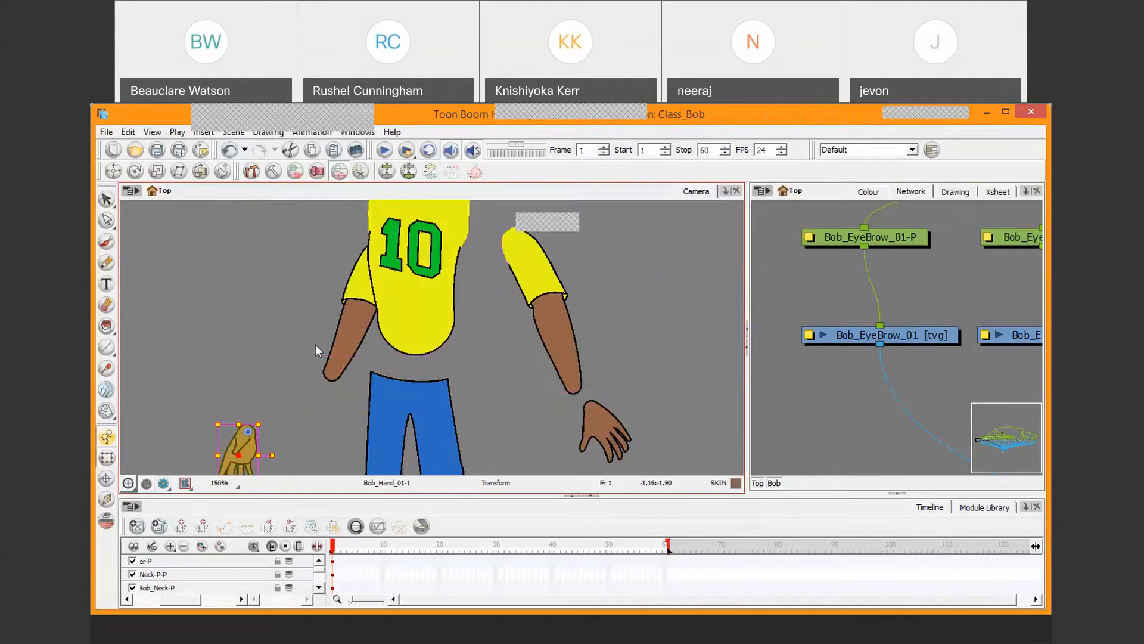
left_click(352, 325)
left_click_drag(353, 325, 199, 335)
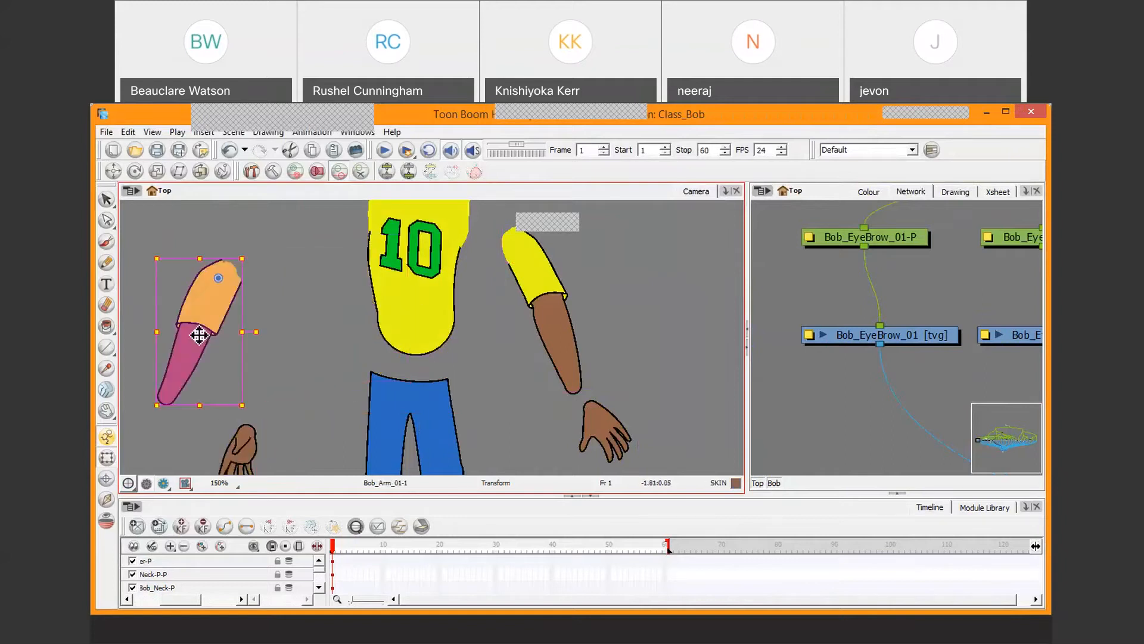
Move the Bob_Head_ drawing with its face parts away from the neck, and shift the torso aside to uncover the neck.
key("space")
left_click_drag(451, 269, 464, 380)
left_click_drag(436, 250, 601, 257)
left_click(399, 344)
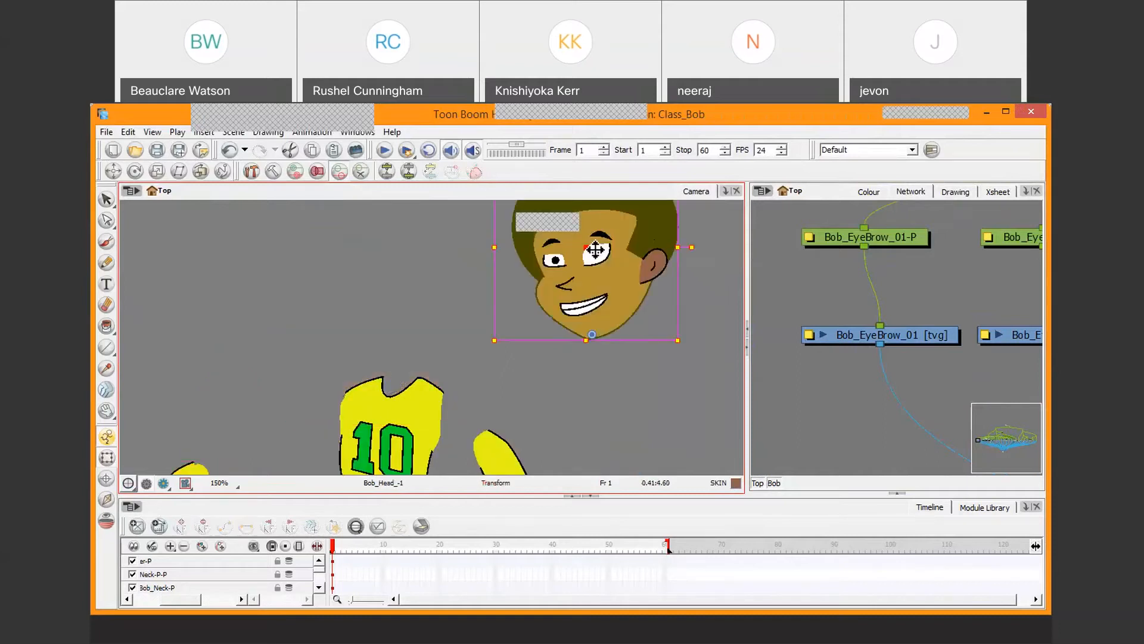
left_click(422, 407)
left_click_drag(394, 417, 309, 340)
key("space")
left_click_drag(427, 352, 427, 257)
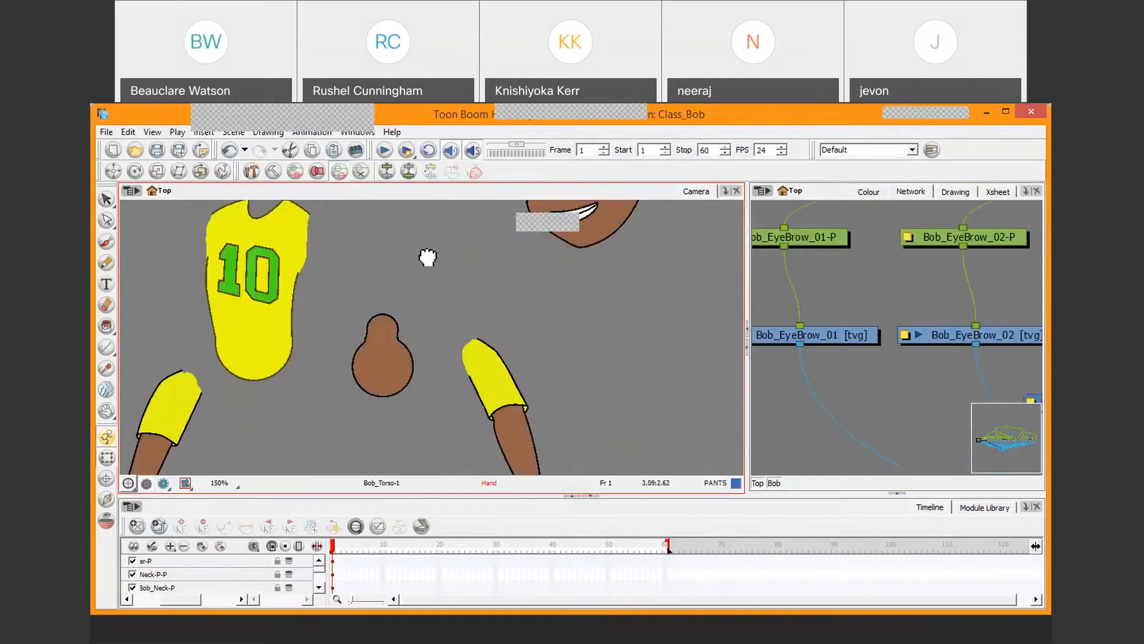
Zoom in on the head and move the Bob_Ear_02 drawing off its side.
scroll(444, 390, "down", 3)
left_click(423, 340)
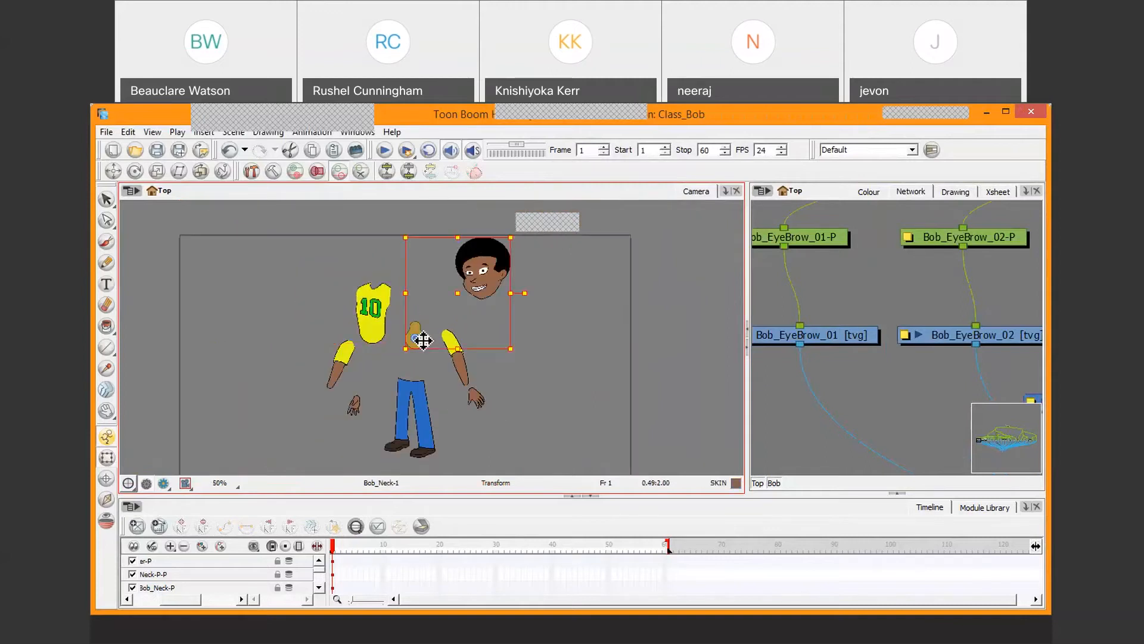
scroll(483, 295, "up", 5)
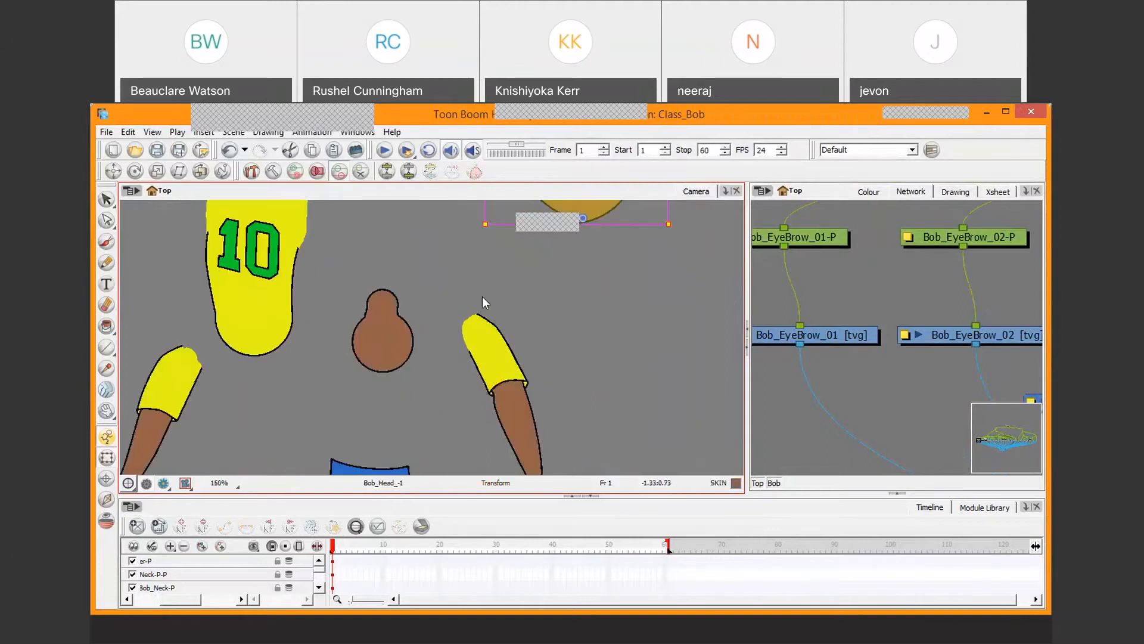
left_click_drag(534, 258, 369, 401)
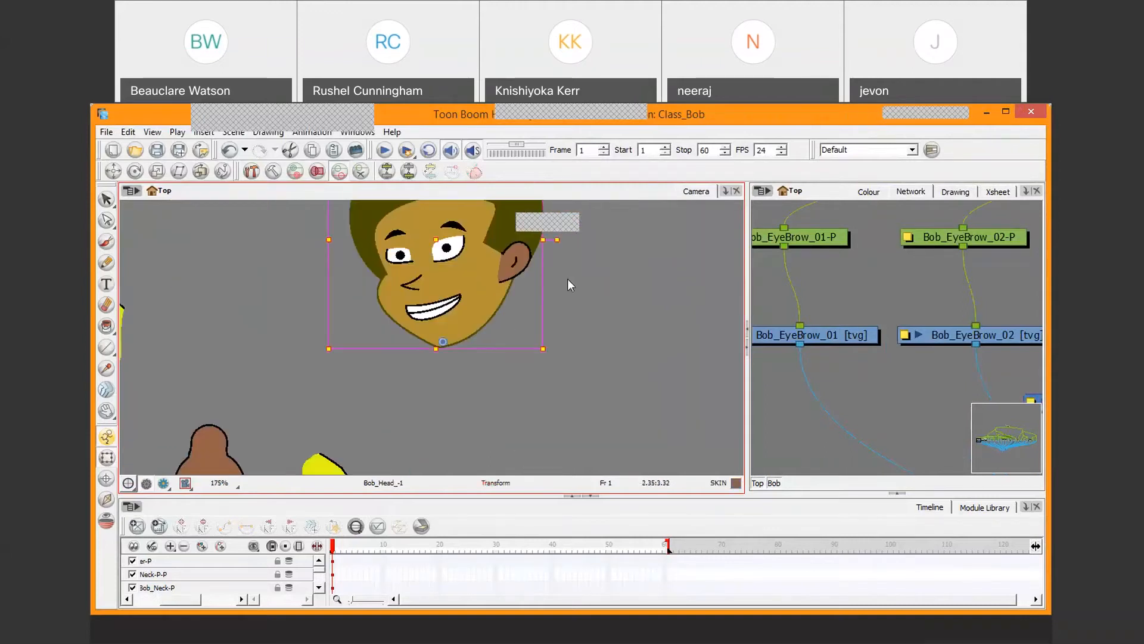
left_click(517, 260)
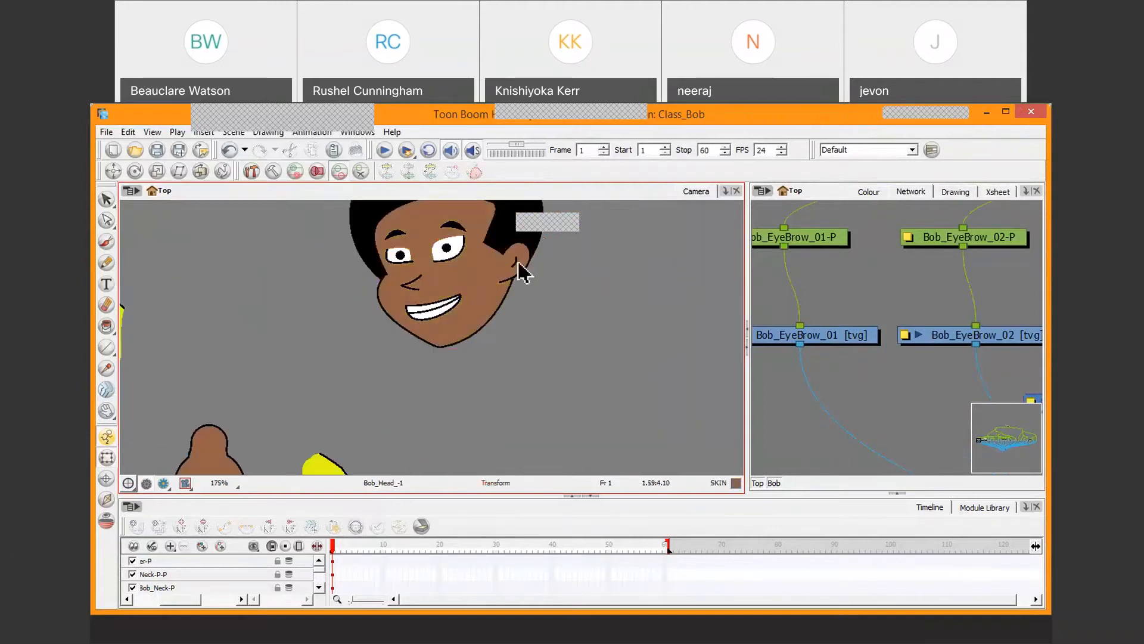
left_click_drag(511, 267, 571, 280)
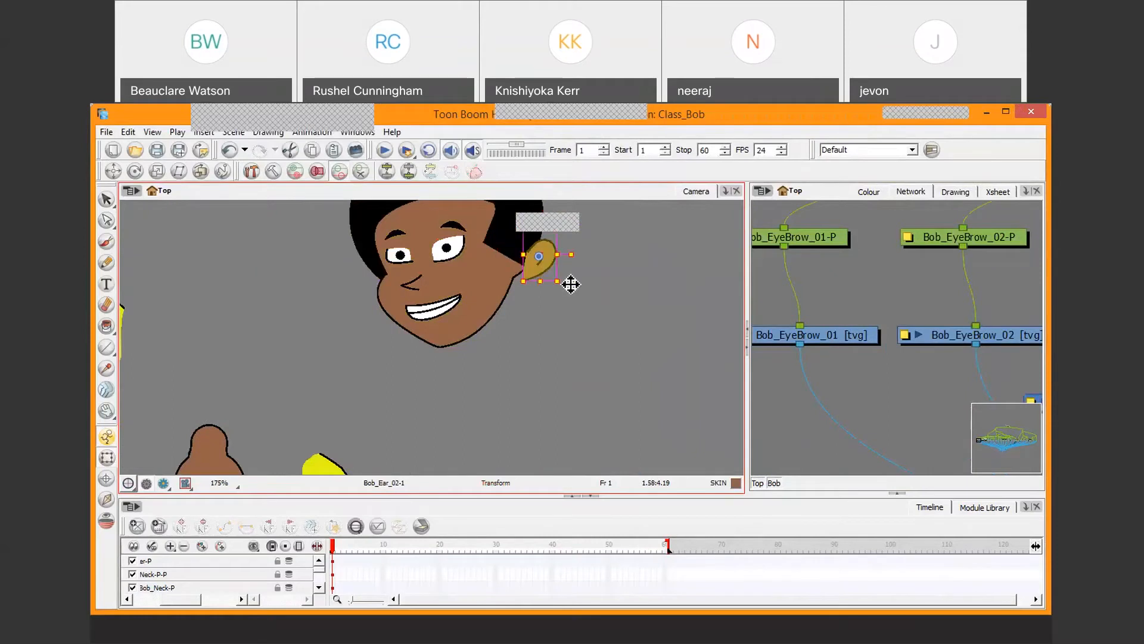
Move the Bob_Mouth and Bob_Nose drawings off the face into the empty area beside the head.
left_click(439, 317)
left_click_drag(408, 322, 271, 327)
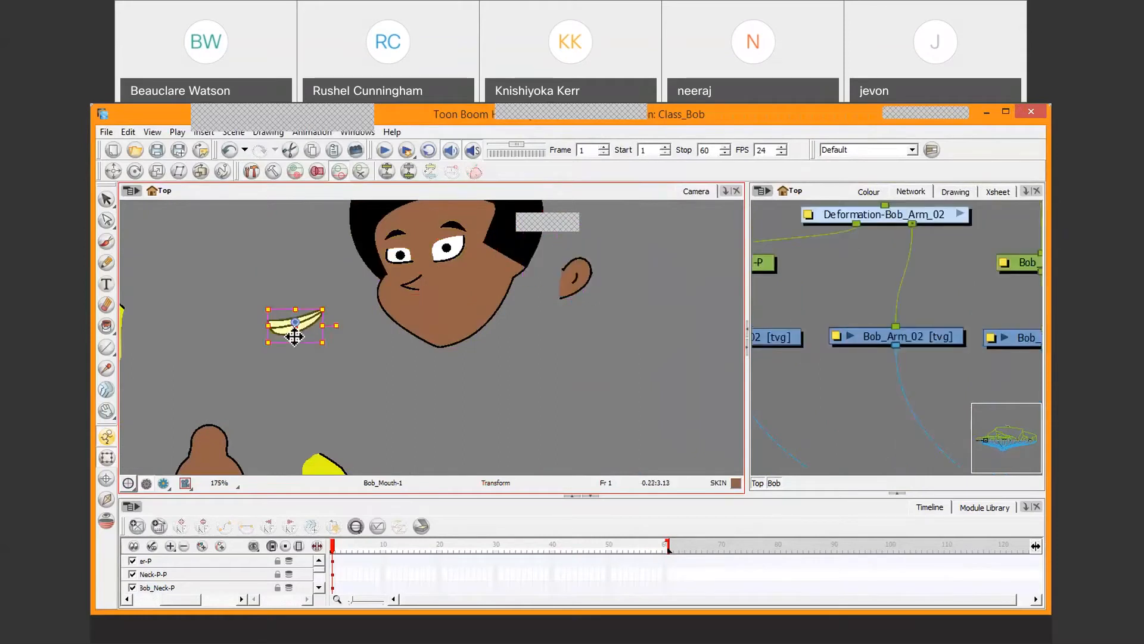
scroll(441, 289, "up", 2)
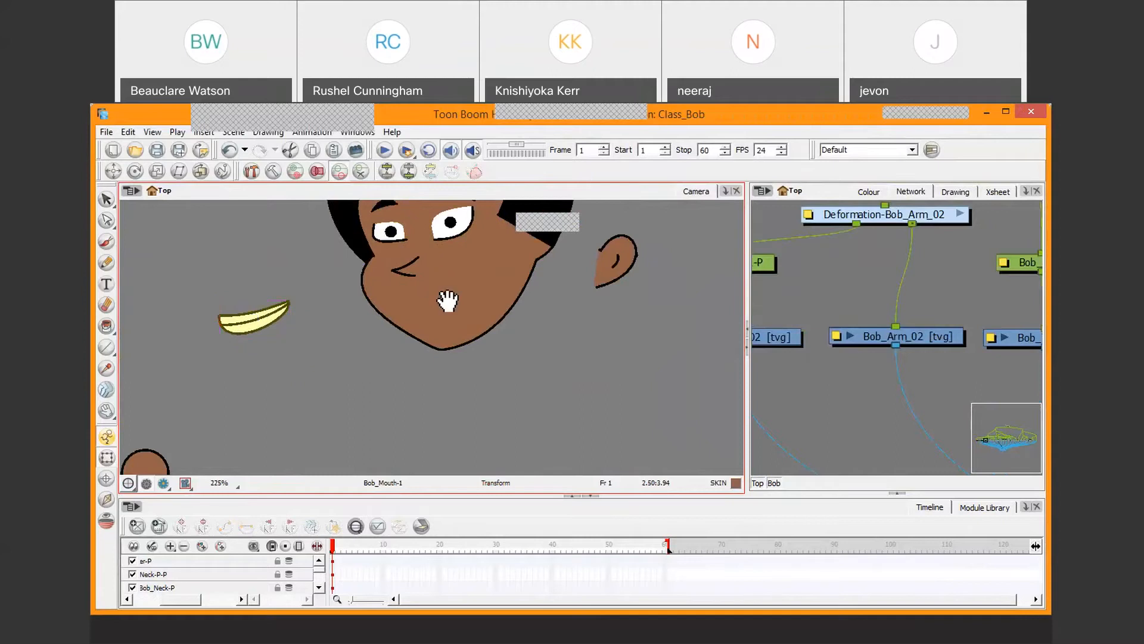
scroll(500, 364, "up", 2)
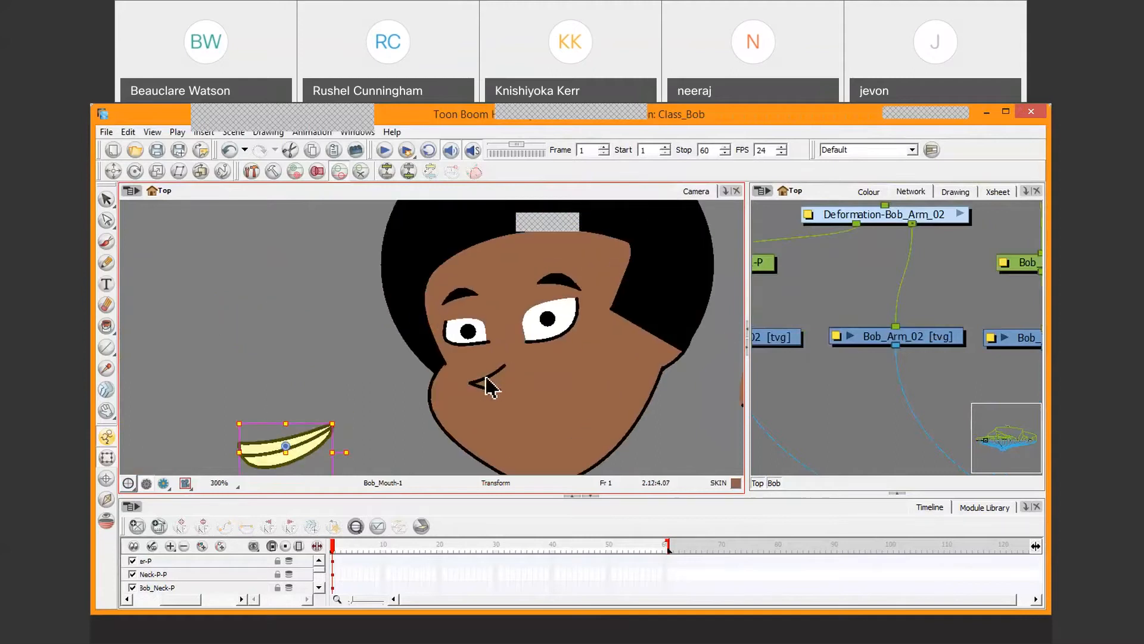
left_click(487, 384)
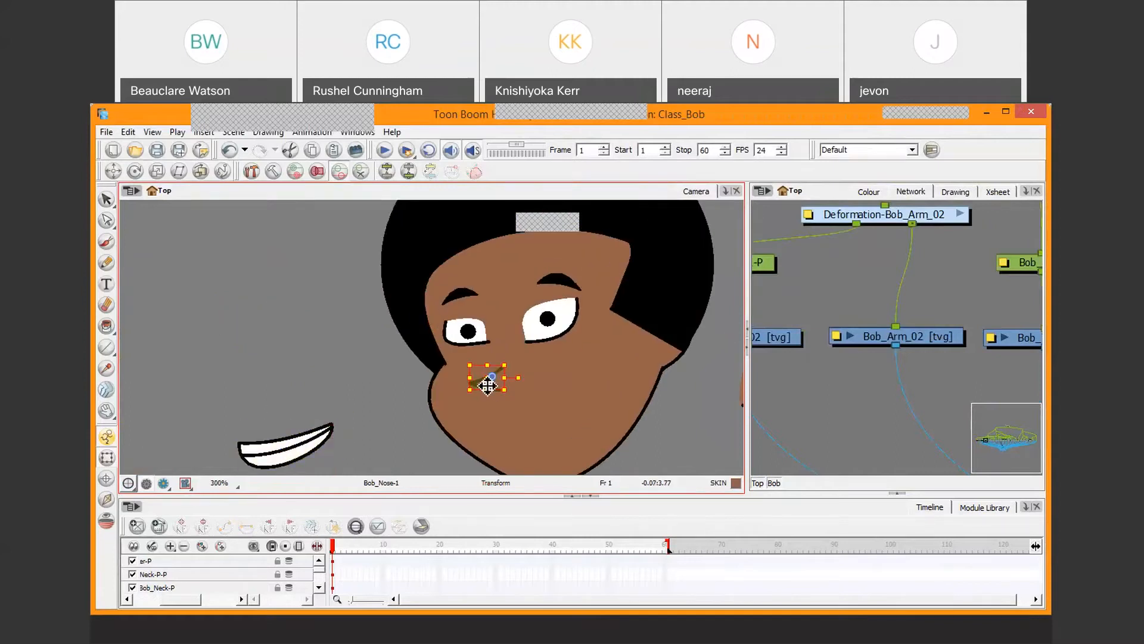
left_click_drag(490, 386, 305, 375)
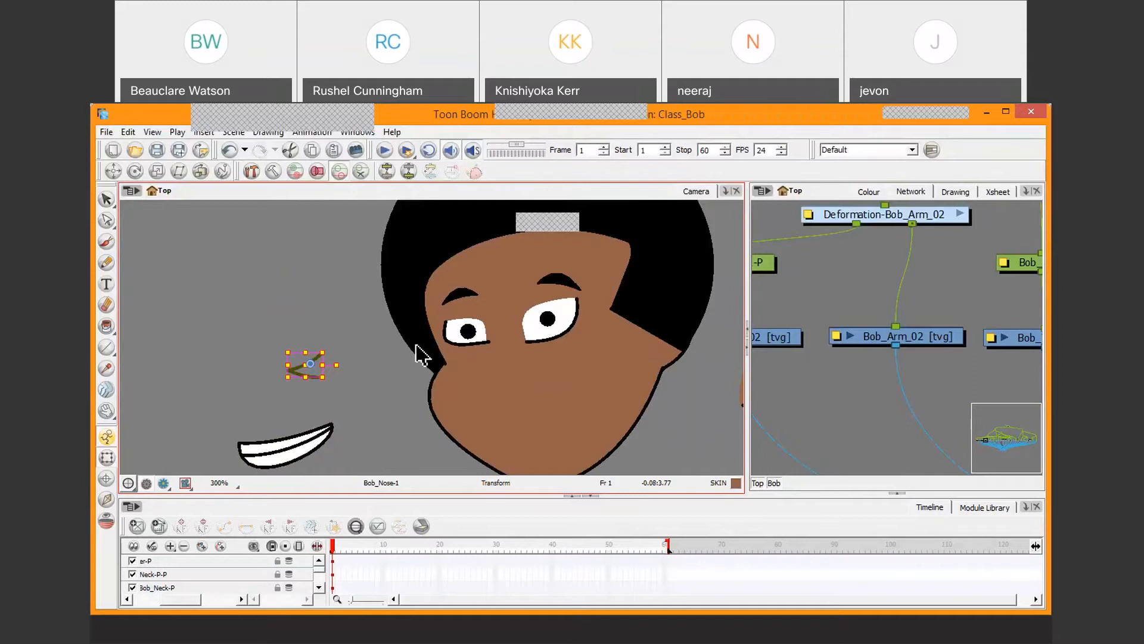
Move the Bob_Pupil_01, Bob_Eye_01 and Bob_EyeBrow_01 drawings off the face into the empty area beside the head.
left_click(472, 337)
scroll(475, 338, "up", 3)
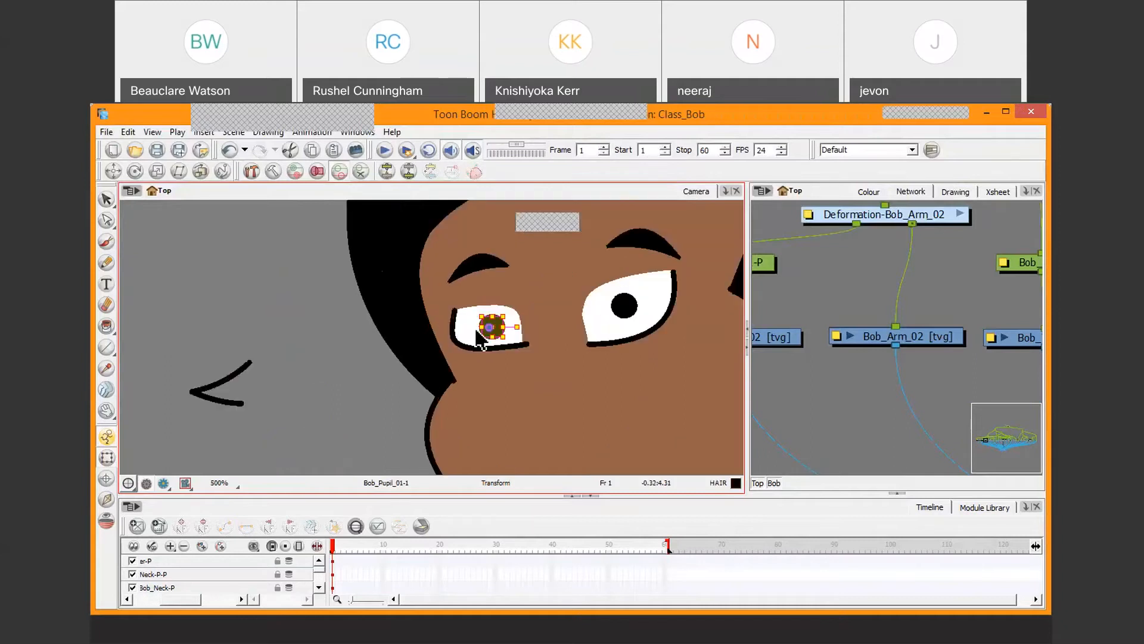
left_click_drag(523, 326, 278, 299)
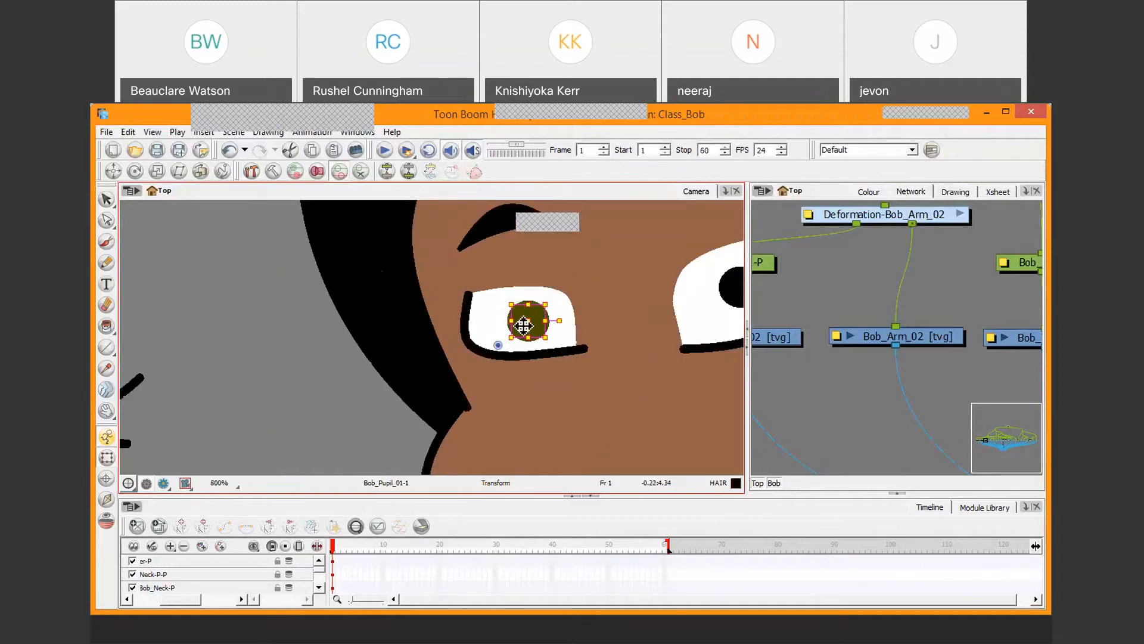
left_click(475, 322)
left_click_drag(494, 323, 227, 424)
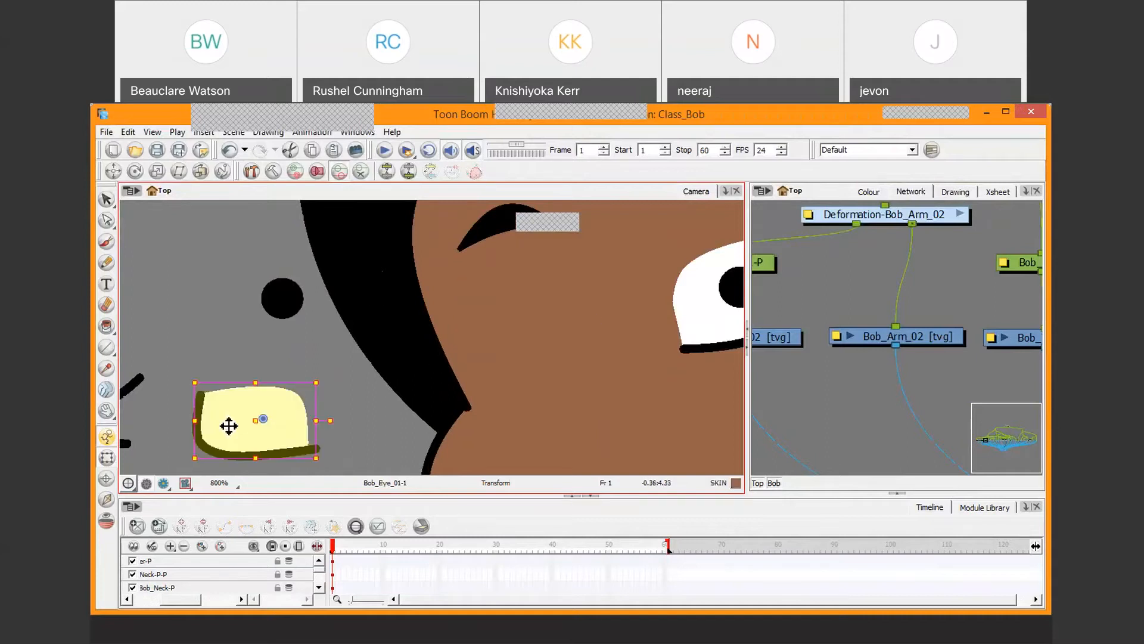
left_click(488, 232)
left_click_drag(481, 238, 222, 246)
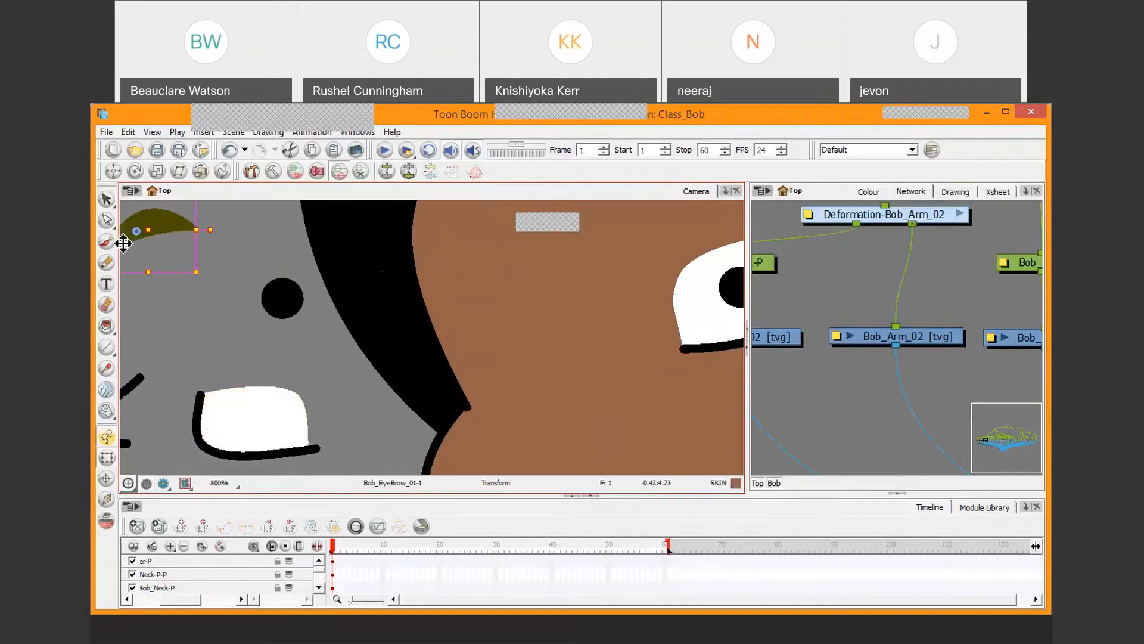
Pull the Bob_Foot_01 drawing off its leg, and separate the lower leg and Bob_UpperLeg_01 drawings from each other and the hip.
scroll(434, 307, "down", 3)
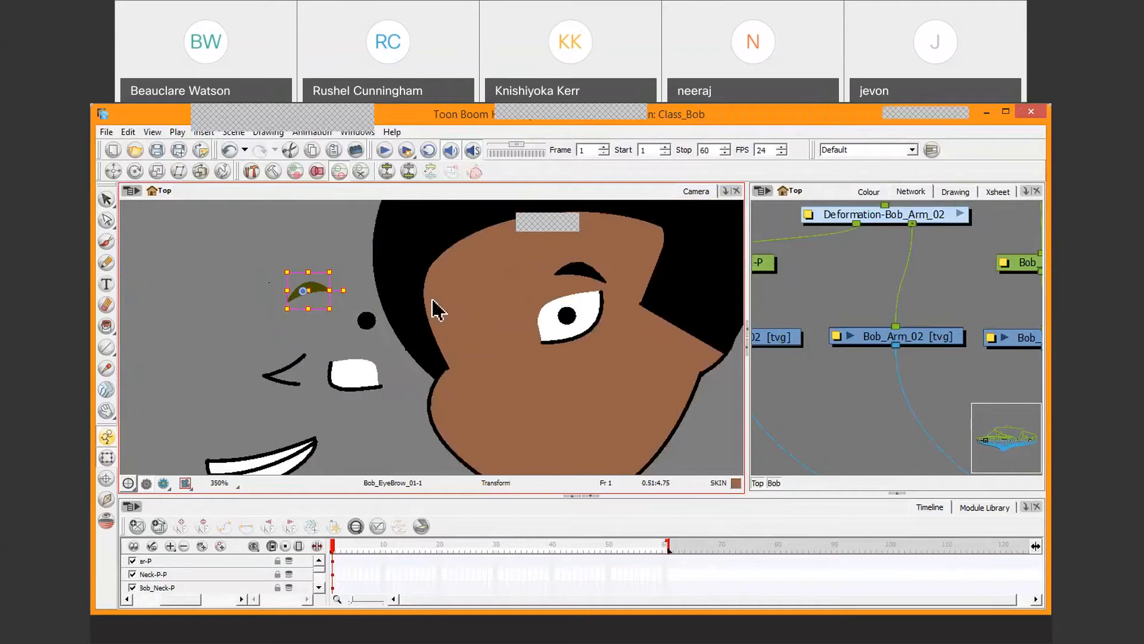
scroll(438, 308, "down", 3)
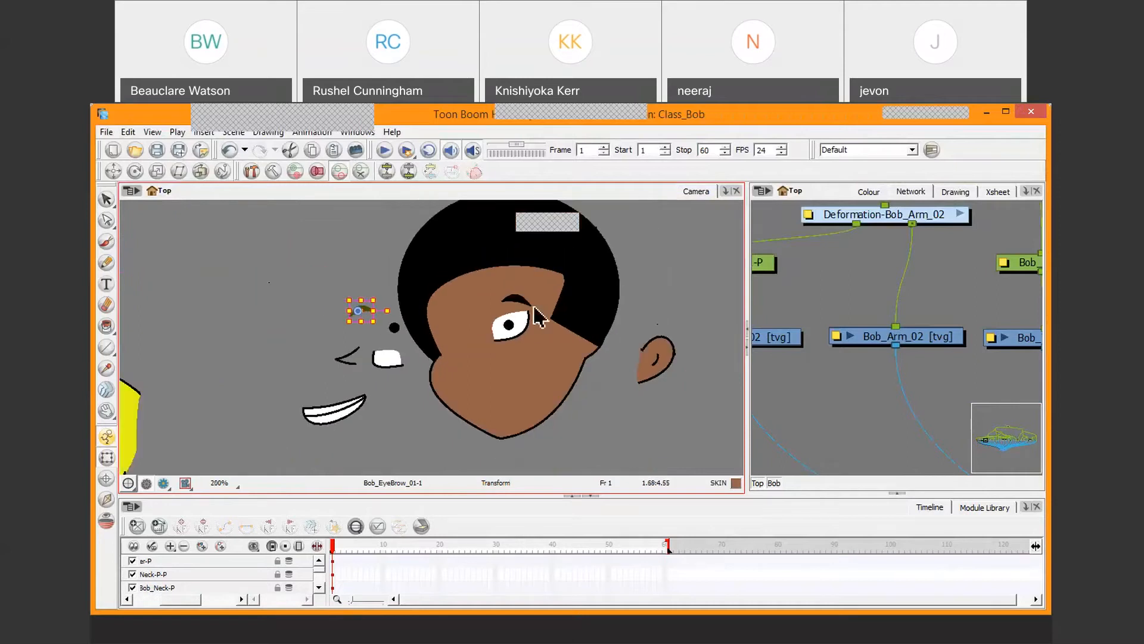
key("space")
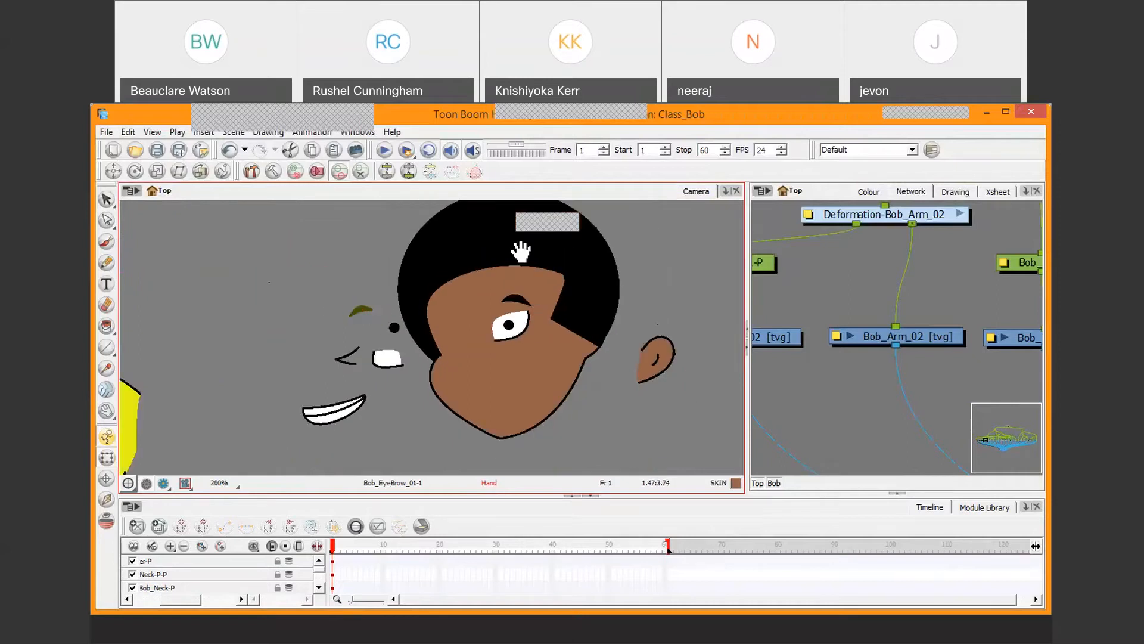
left_click_drag(521, 251, 557, 162)
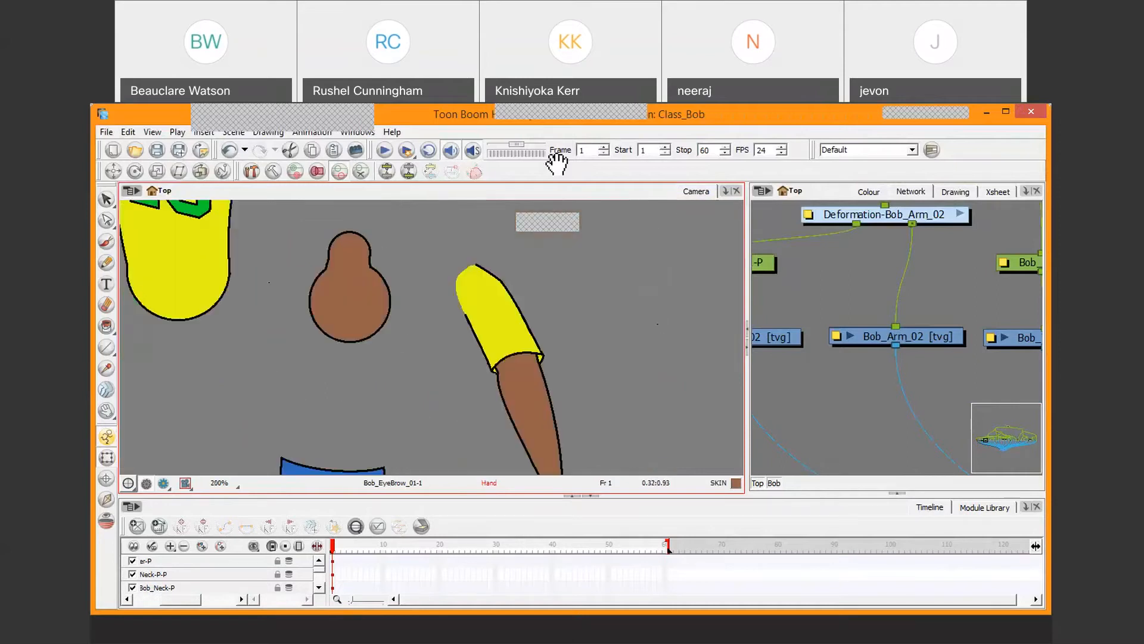
left_click_drag(462, 456, 537, 152)
left_click_drag(379, 375, 299, 415)
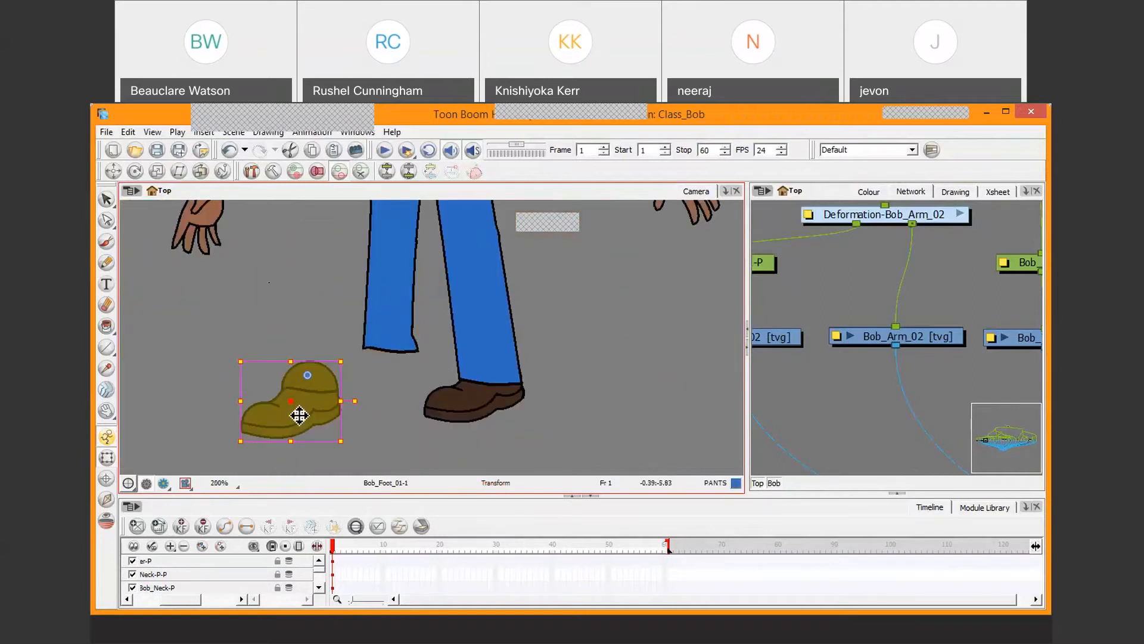
left_click_drag(405, 290, 368, 317)
left_click(406, 236)
left_click_drag(412, 257, 366, 405)
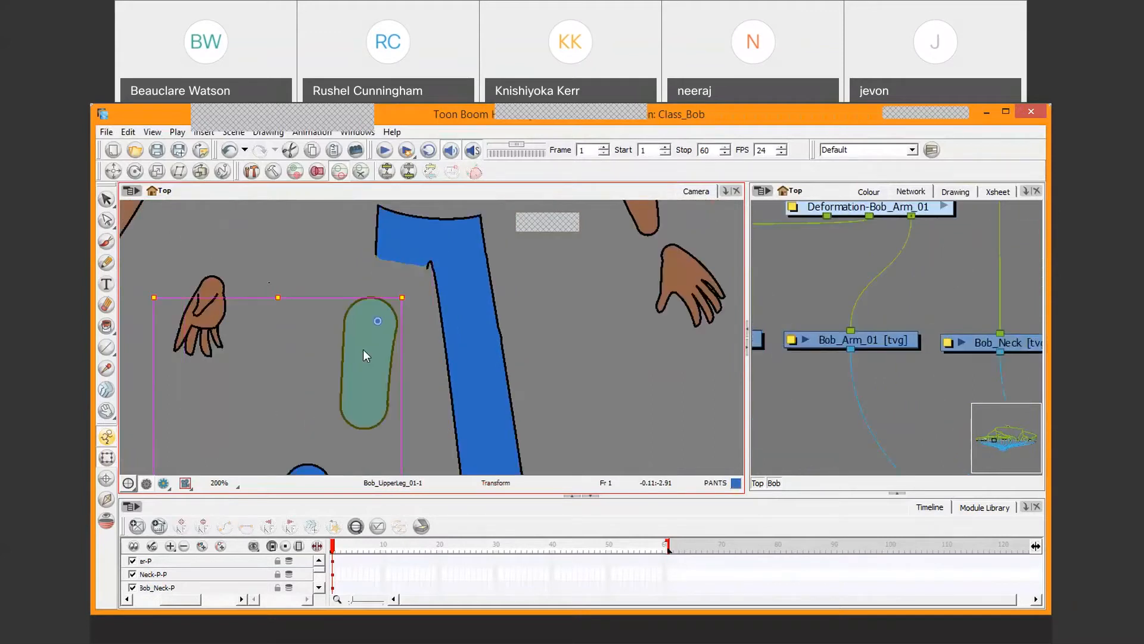
Move the Bob_Hip drawing up off the legs, and select the Bob_UpperLeg_02 drawing.
left_click(401, 217)
left_click_drag(401, 217, 365, 199)
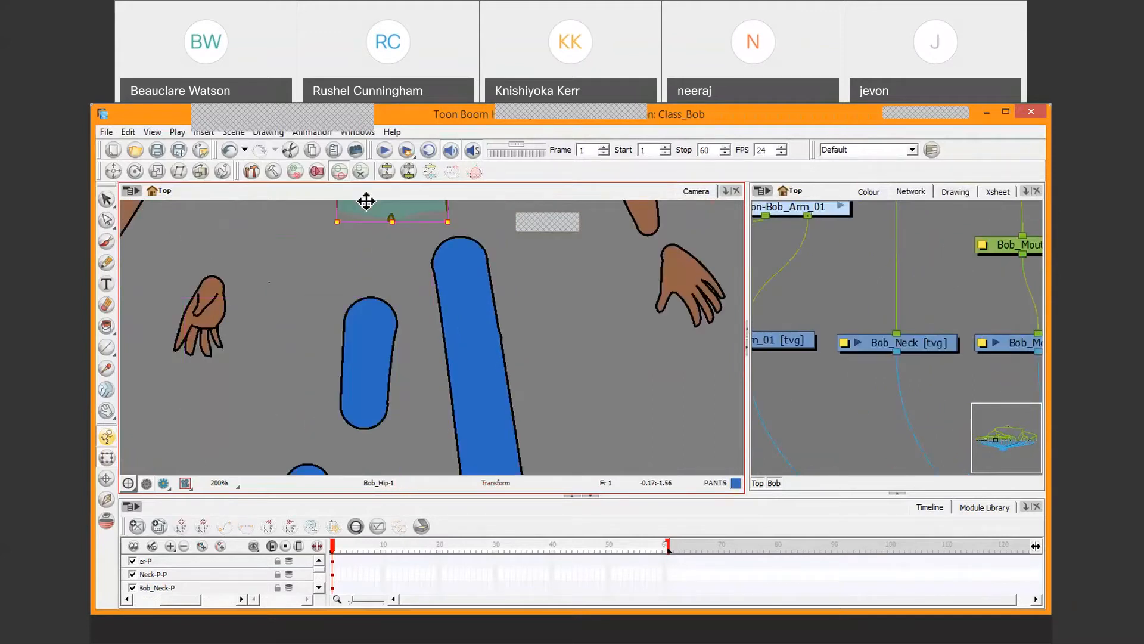
left_click(484, 294)
left_click_drag(494, 400, 514, 274)
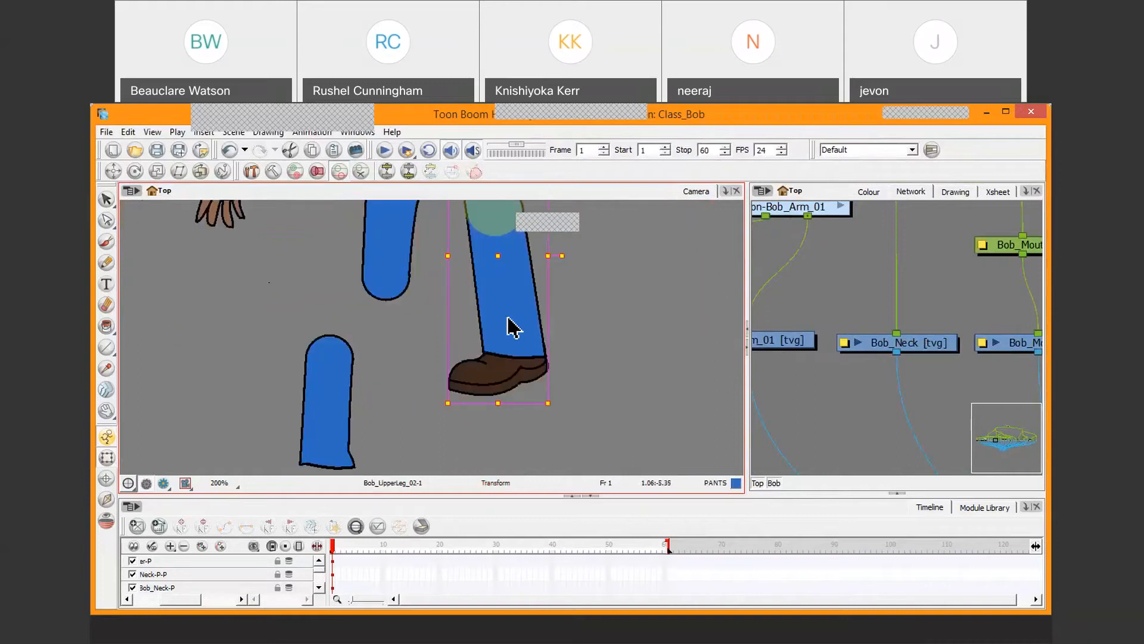
scroll(529, 304, "down", 1)
scroll(529, 304, "down", 6)
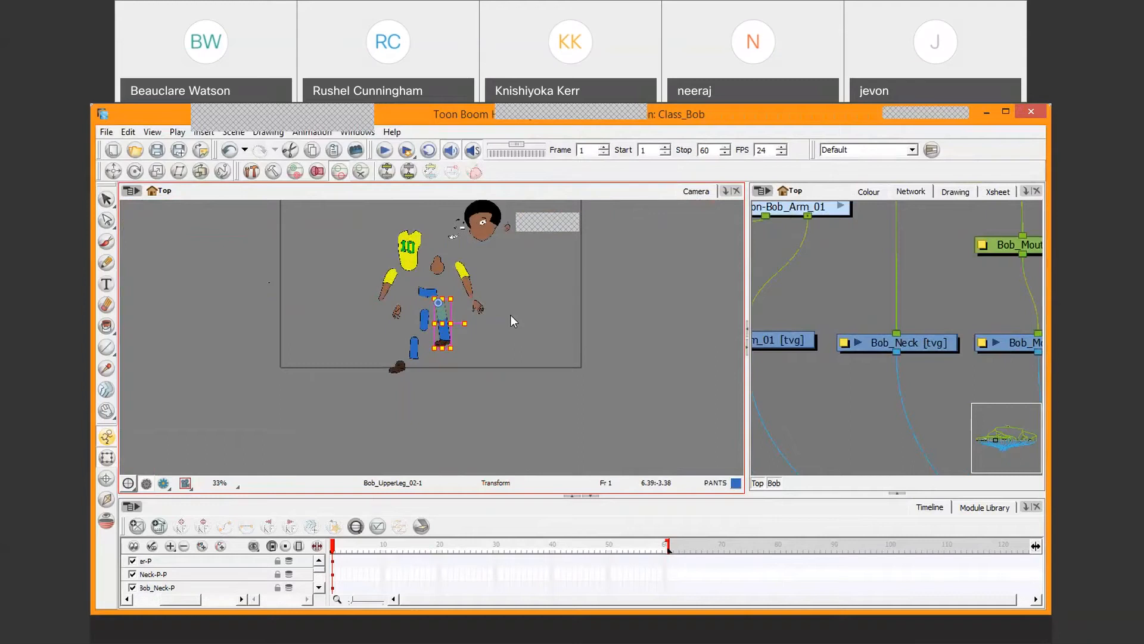
Undo the drawing moves one after another until the character is fully reassembled.
scroll(928, 287, "down", 4)
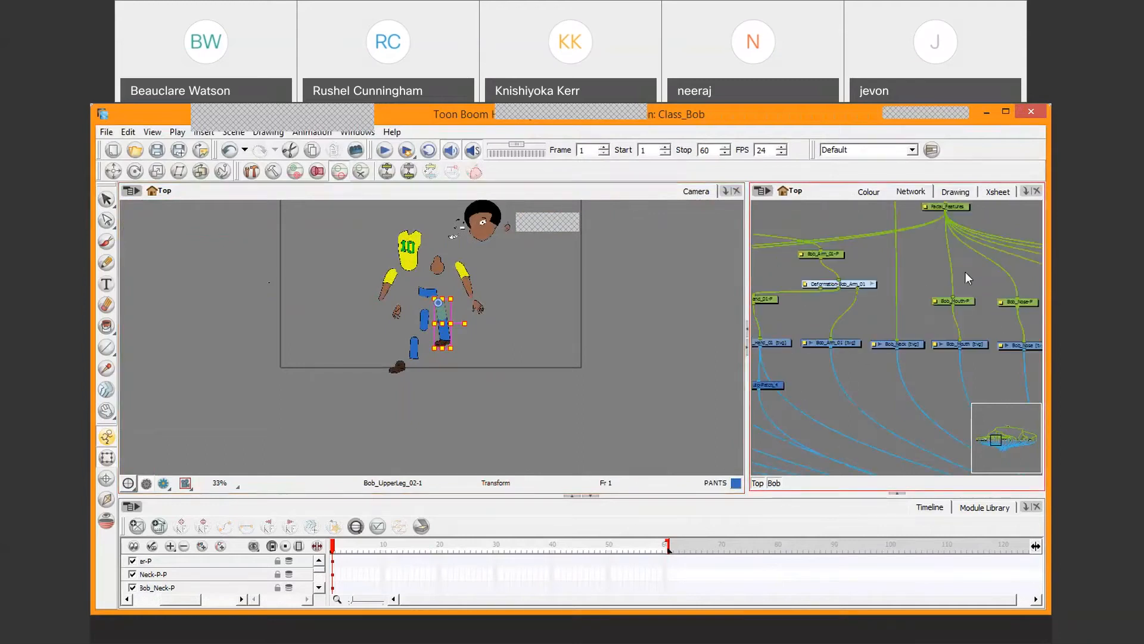
scroll(929, 281, "down", 2)
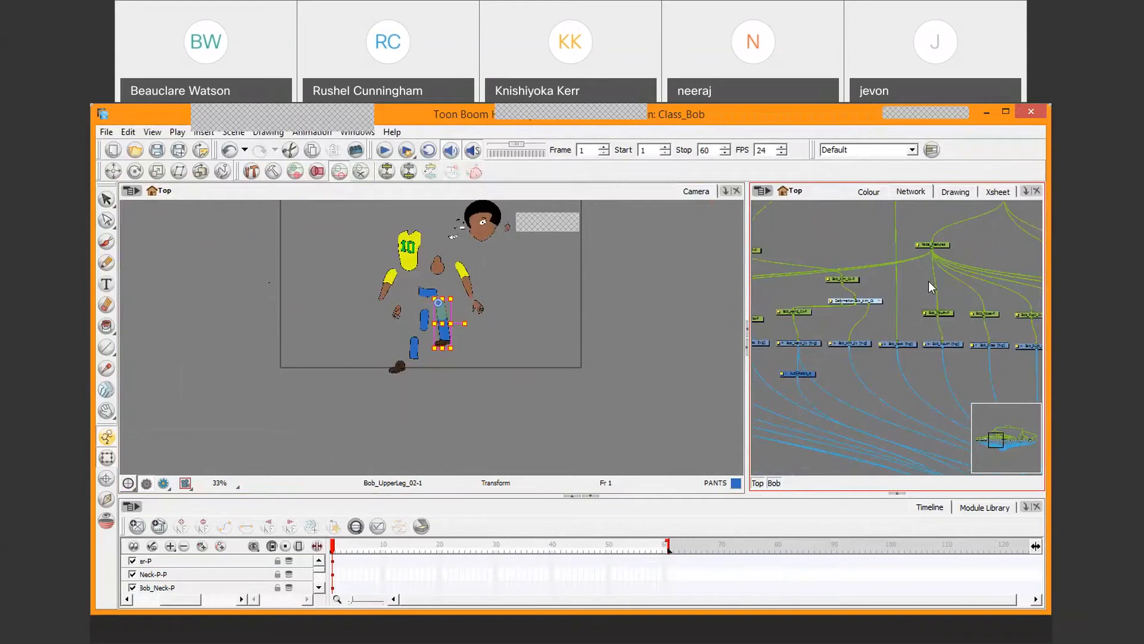
key("ctrl+z")
key("ctrl+z")
key("ctrl+z")
key("ctrl+z")
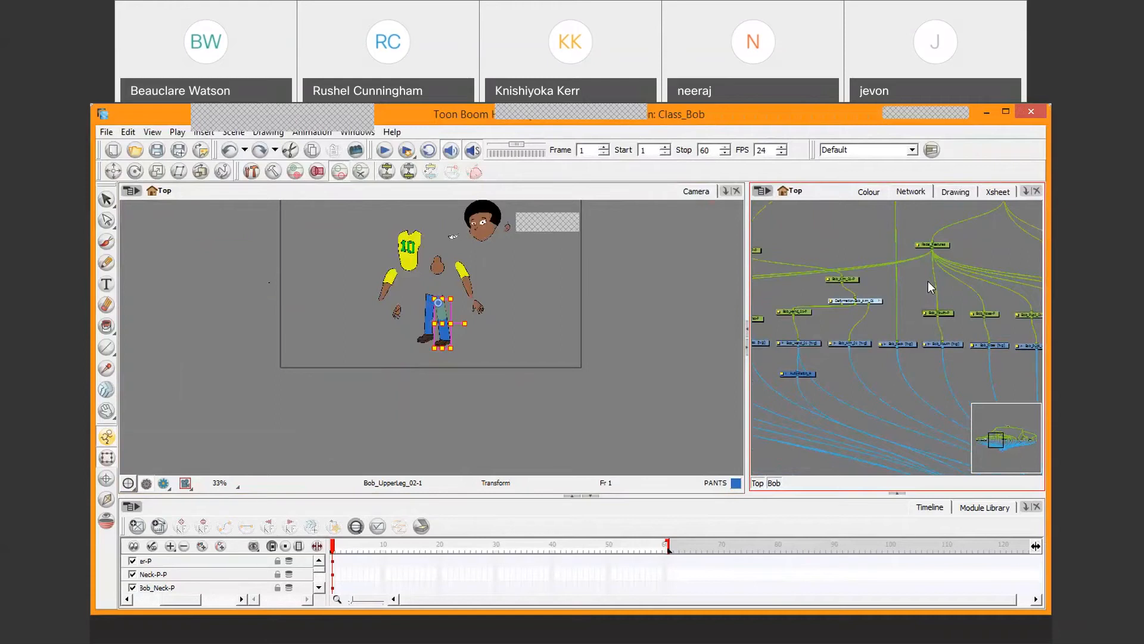
key("ctrl+z")
key("ctrl+z")
key("ctrl+z")
key("ctrl+z")
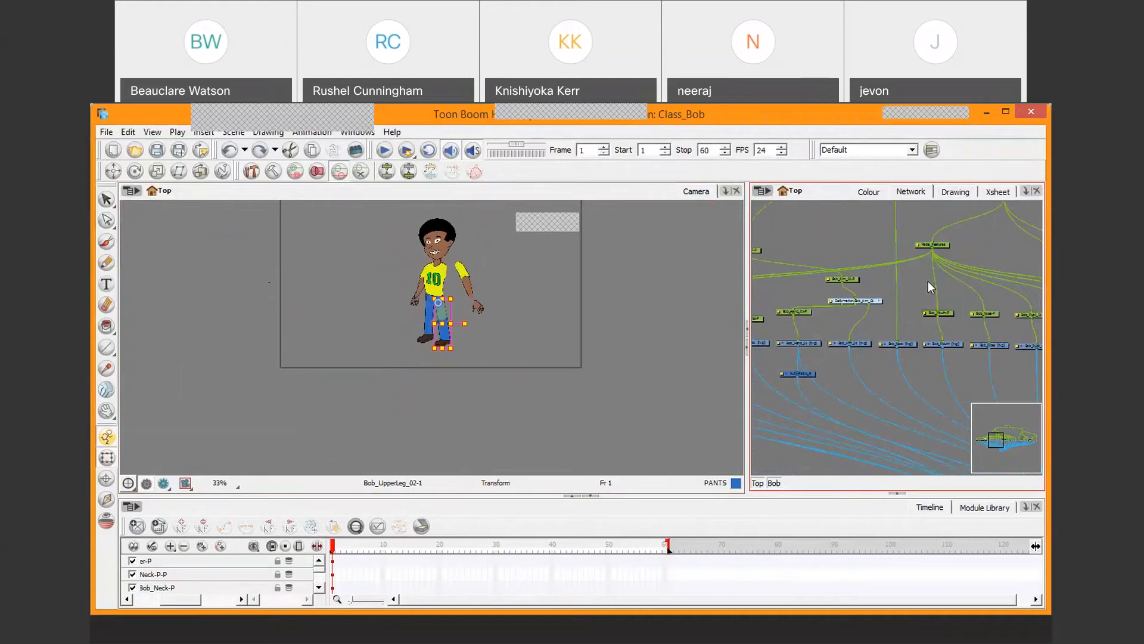
key("ctrl+z")
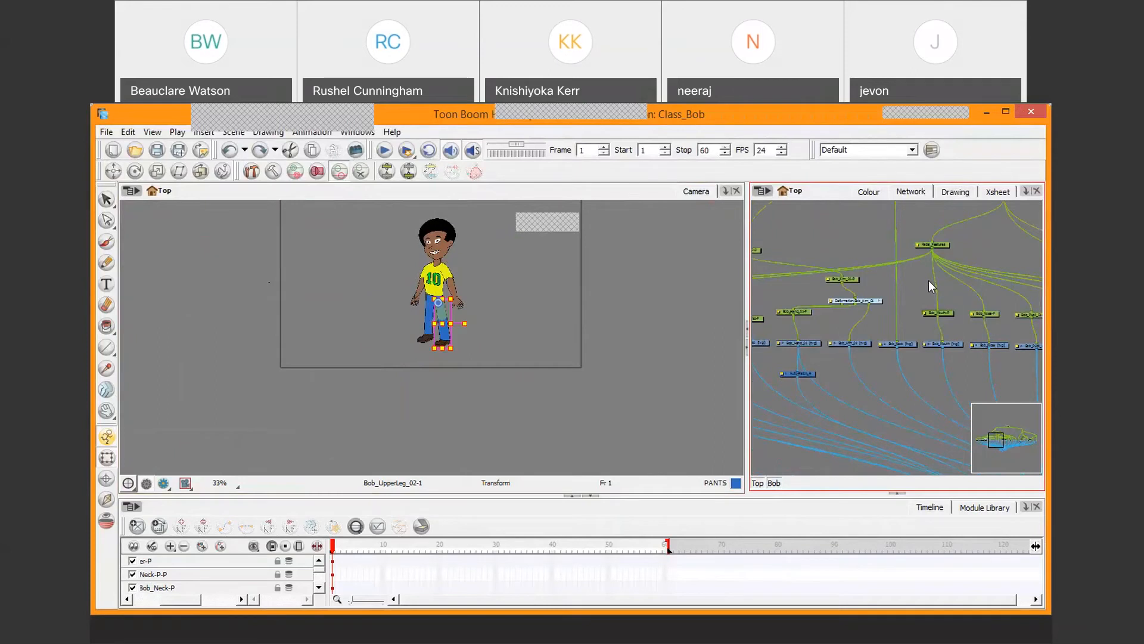
Zoom in on the reassembled character and select the Bob_Hand_02 drawing.
key("2")
key("2")
left_click(503, 306)
key("2")
key("2")
key("2")
key("2")
key("space")
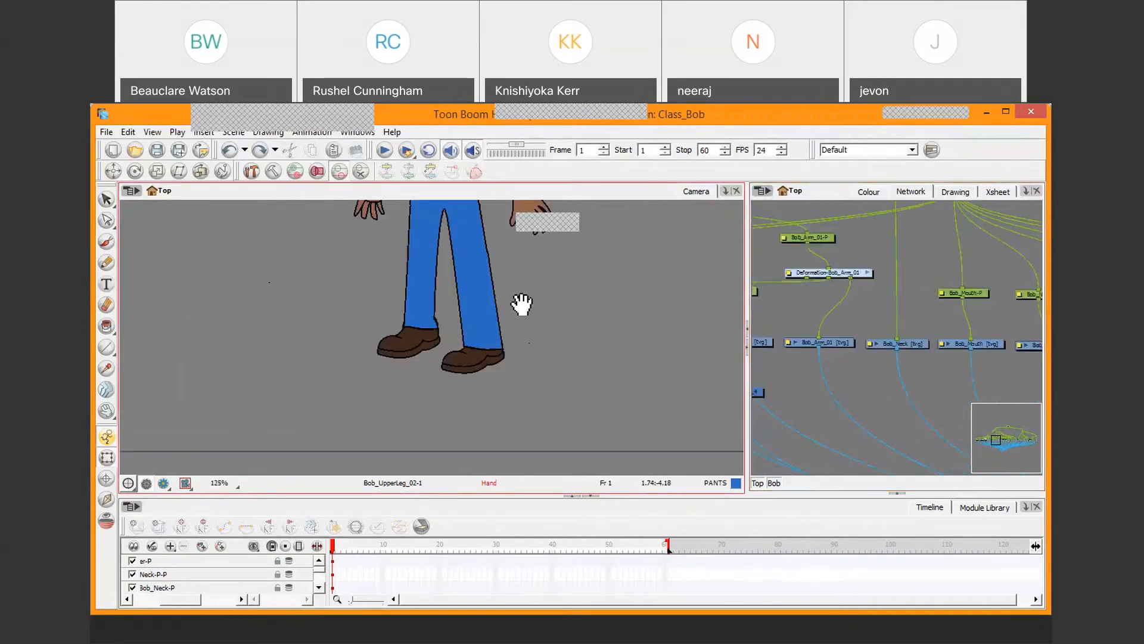
left_click_drag(522, 305, 520, 438)
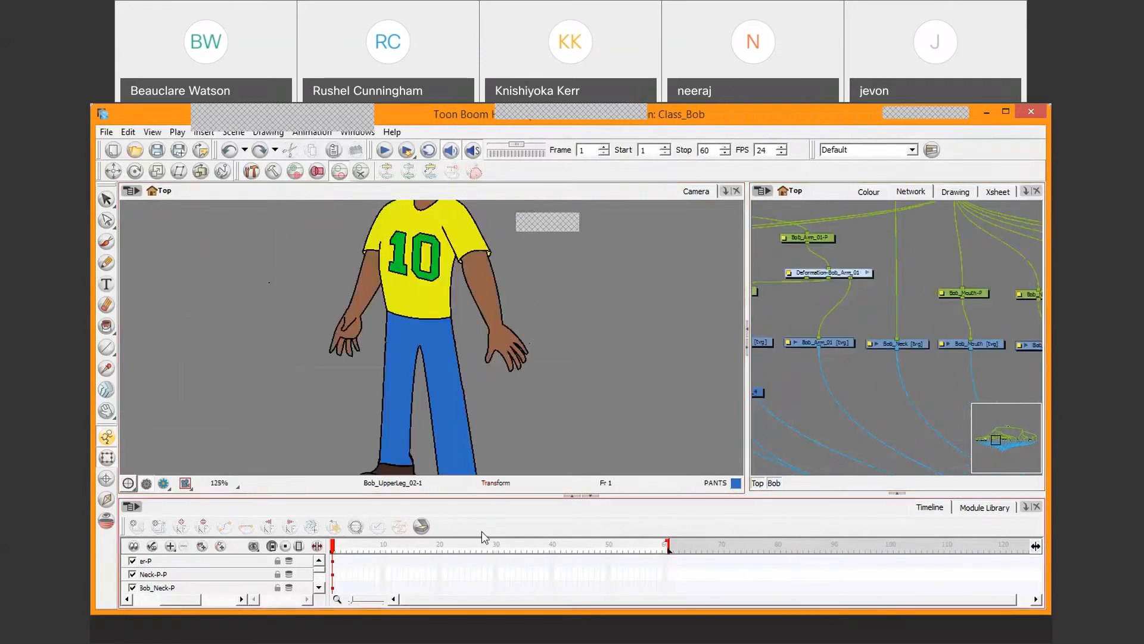
left_click(511, 361)
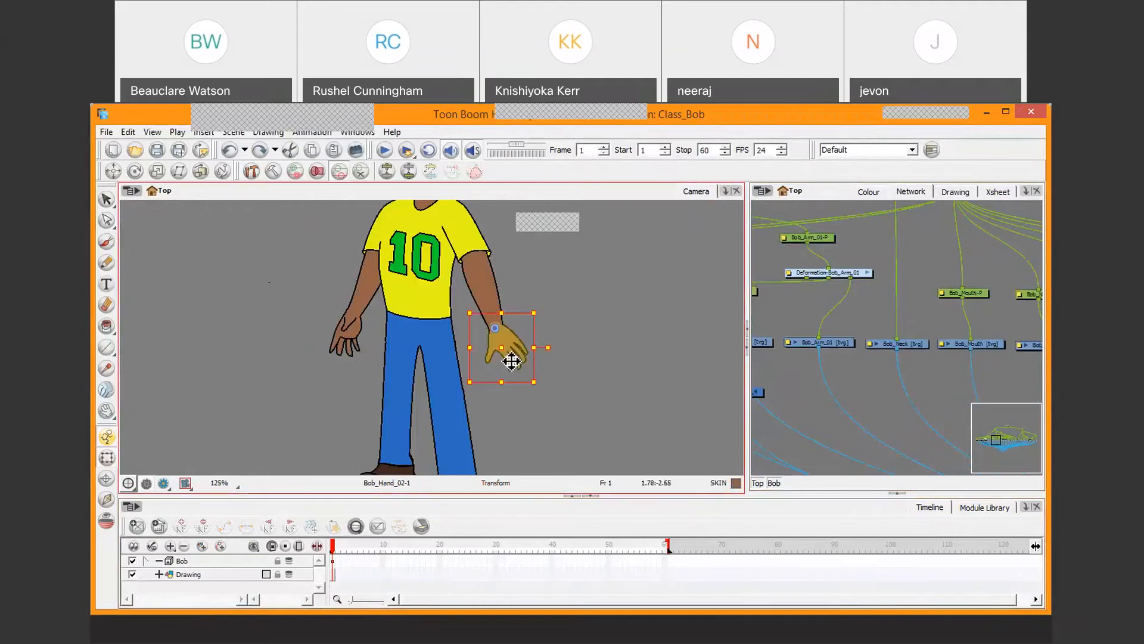
key("2")
key("2")
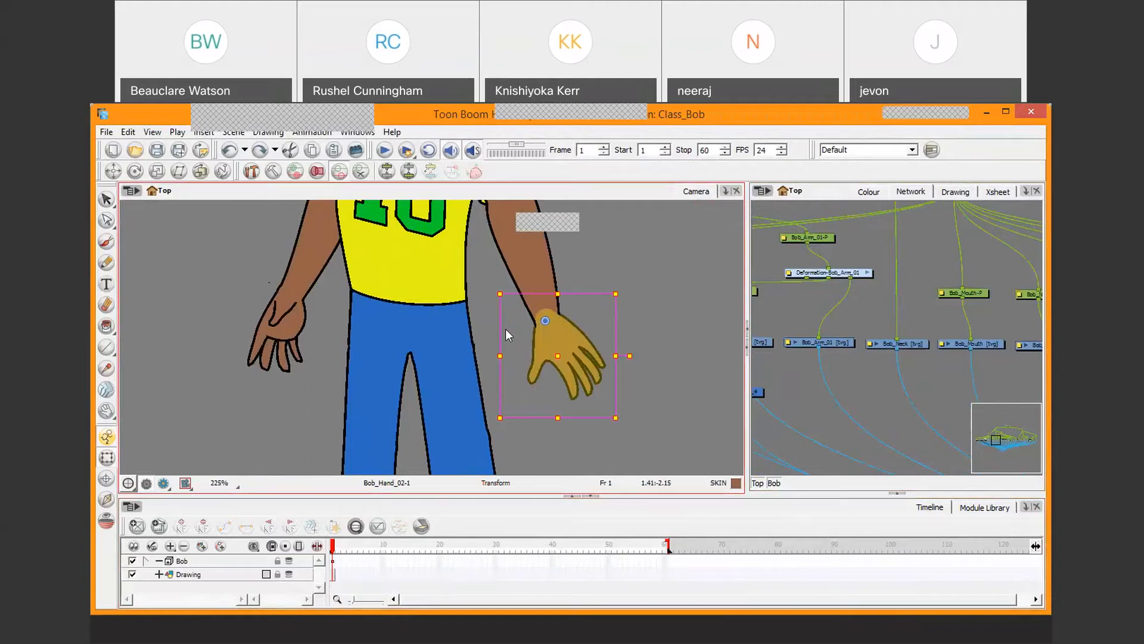
Extend the selection from Bob_Hand_02 to the parent holding the whole arm, and reselect only the hand.
key("1")
key("1")
key("space")
left_click_drag(507, 342, 518, 434)
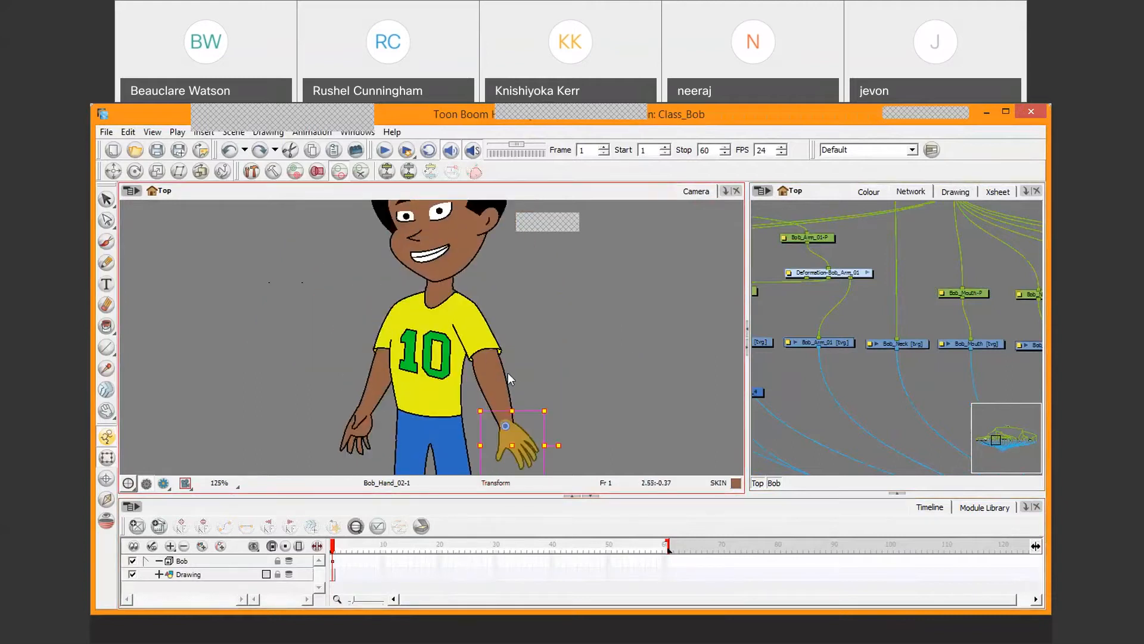
left_click(499, 375)
left_click(499, 375)
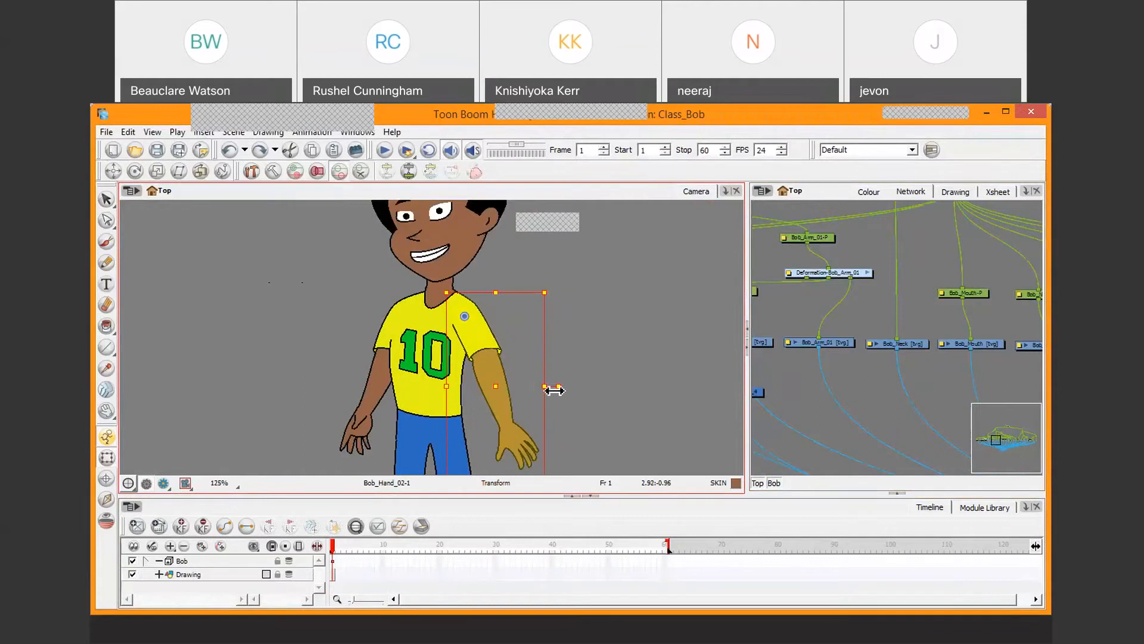
left_click(516, 458)
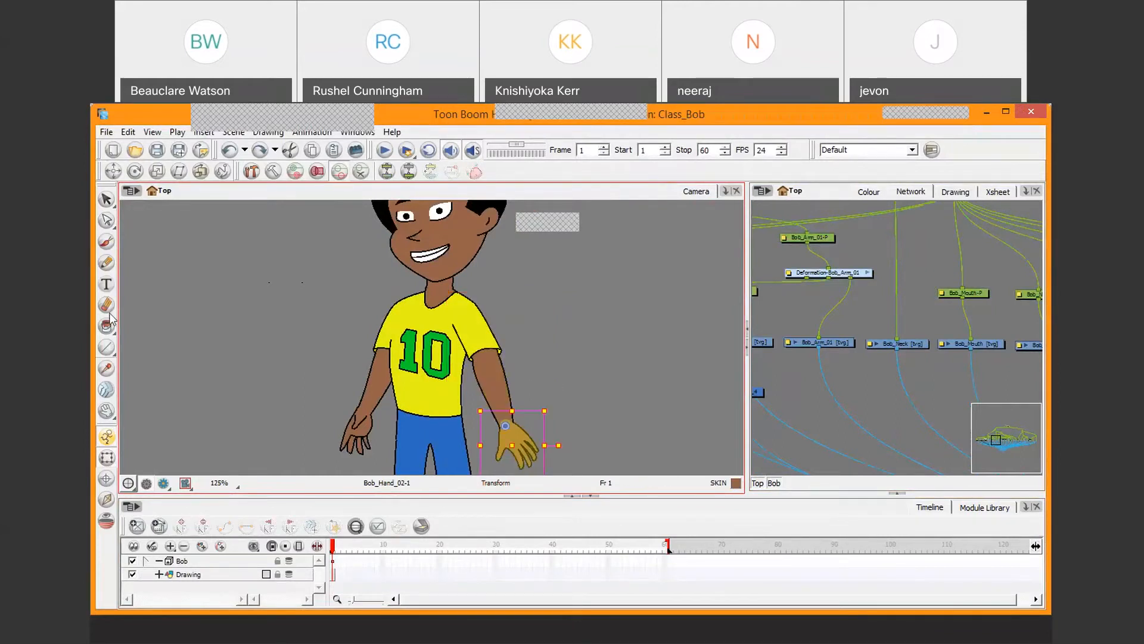
Add the letter B as text beside the character in the Bob_Hand_02 drawing, and return to the Transform tool.
left_click(107, 285)
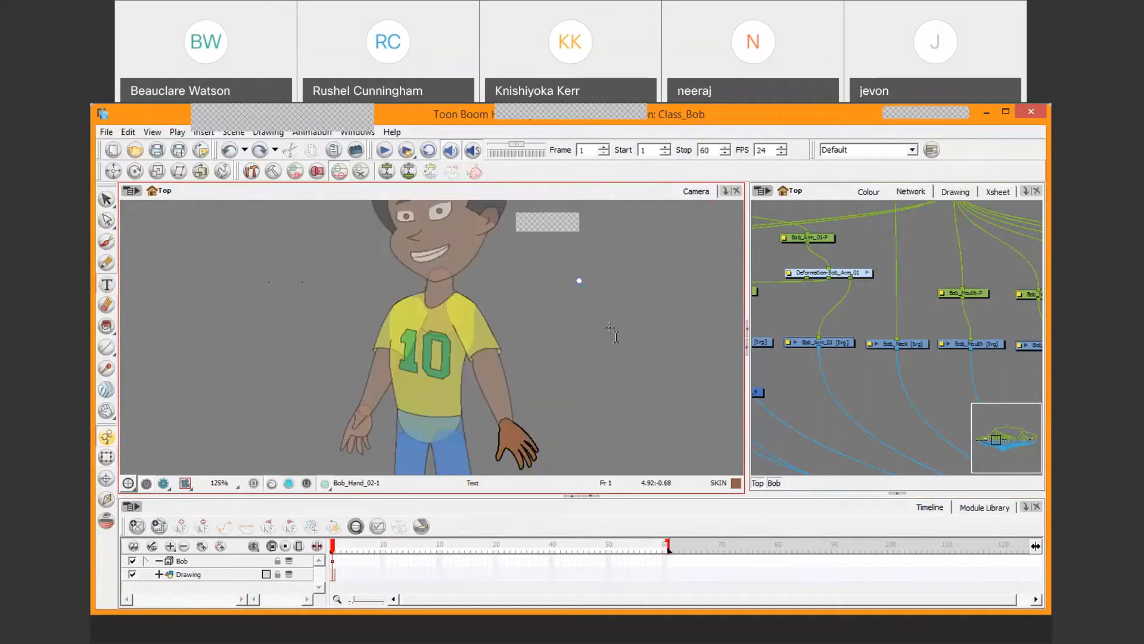
type("B")
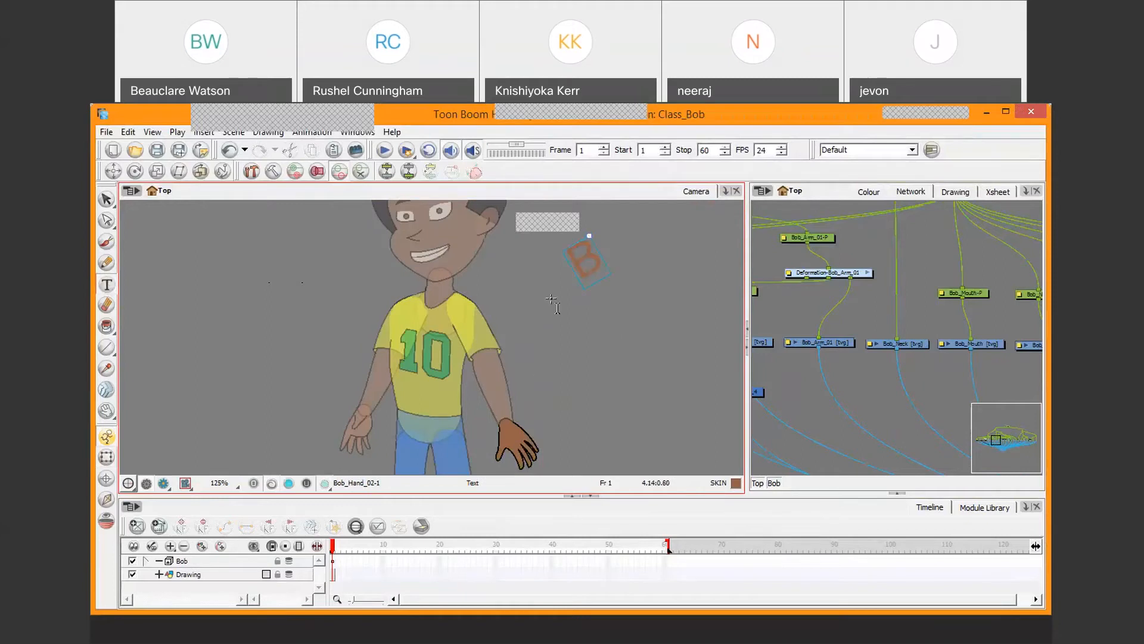
left_click(101, 460)
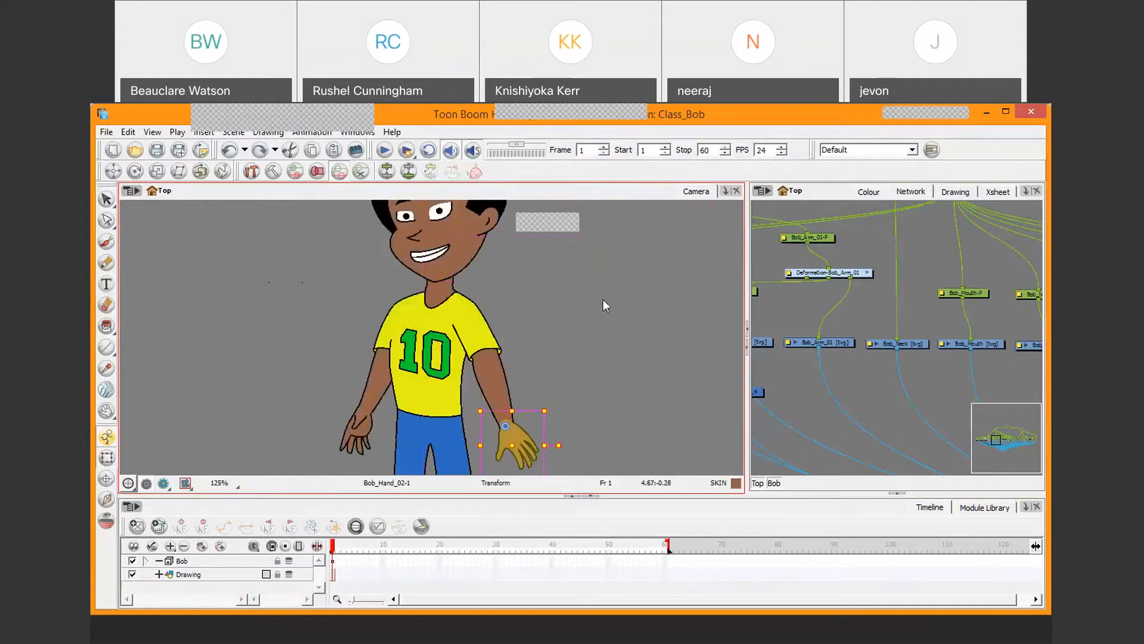
Reselect the Bob_Hand_02 drawing and extend the selection up to its parent peg.
left_click(471, 358)
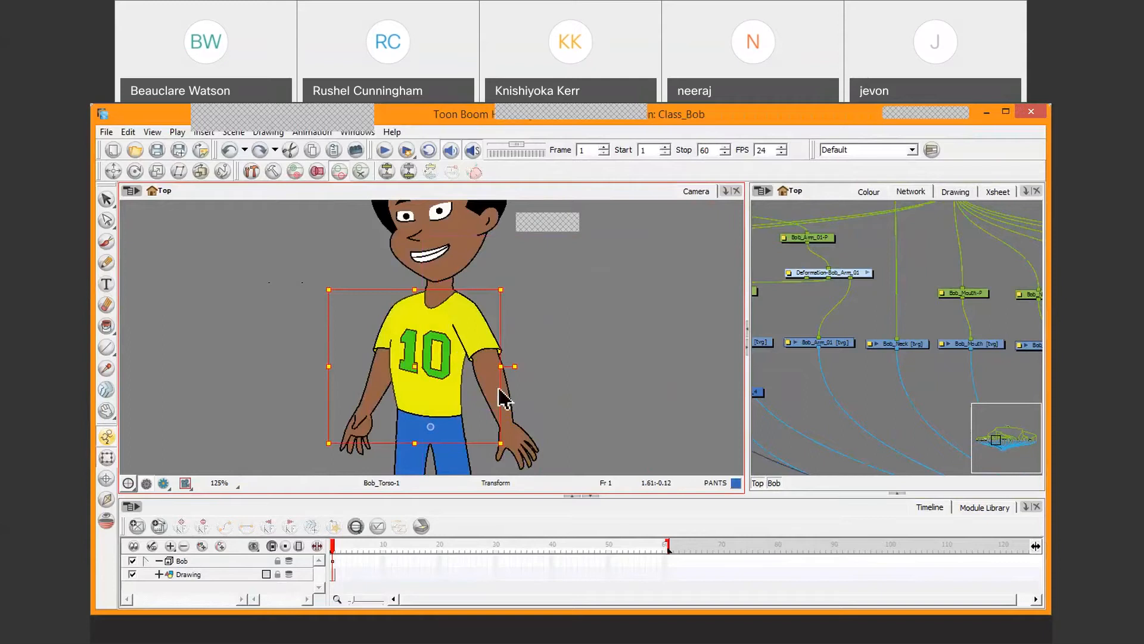
left_click(519, 454)
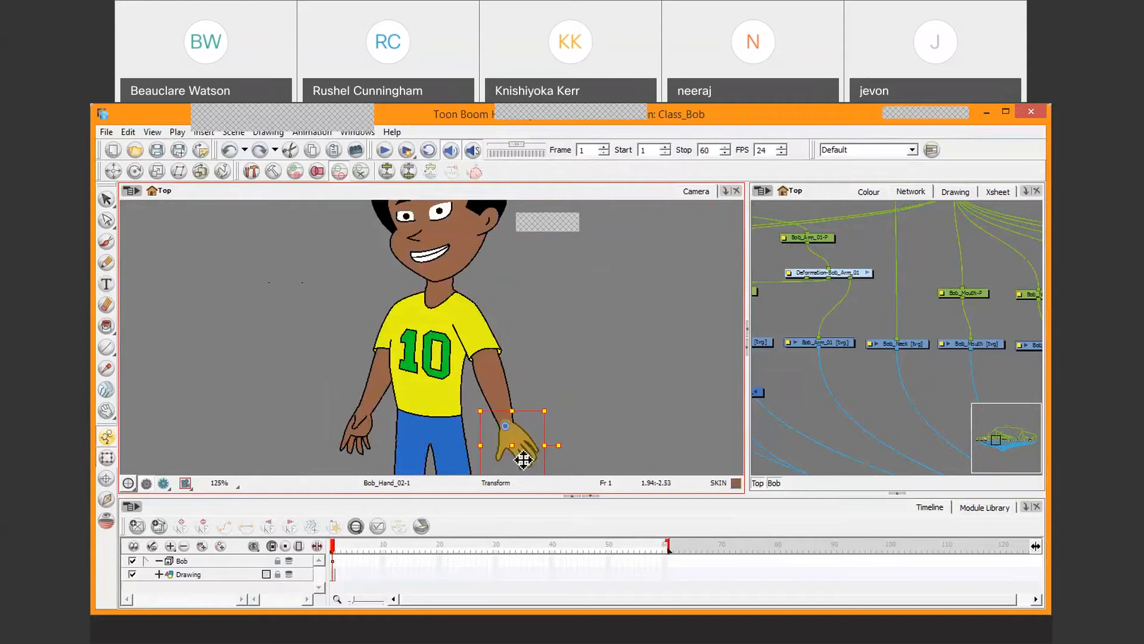
key("2")
key("2")
left_click_drag(550, 422, 466, 307)
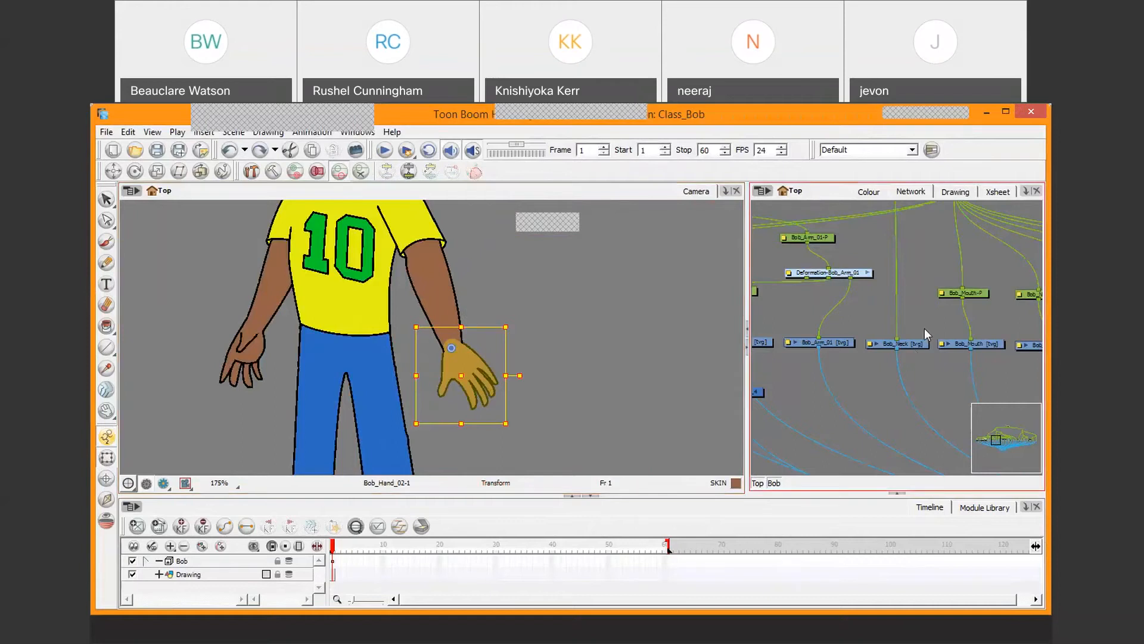
Locate the selected Bob_Hand_02-P peg in the Network view and zoom in on it and its drawing node.
key("o")
key("2")
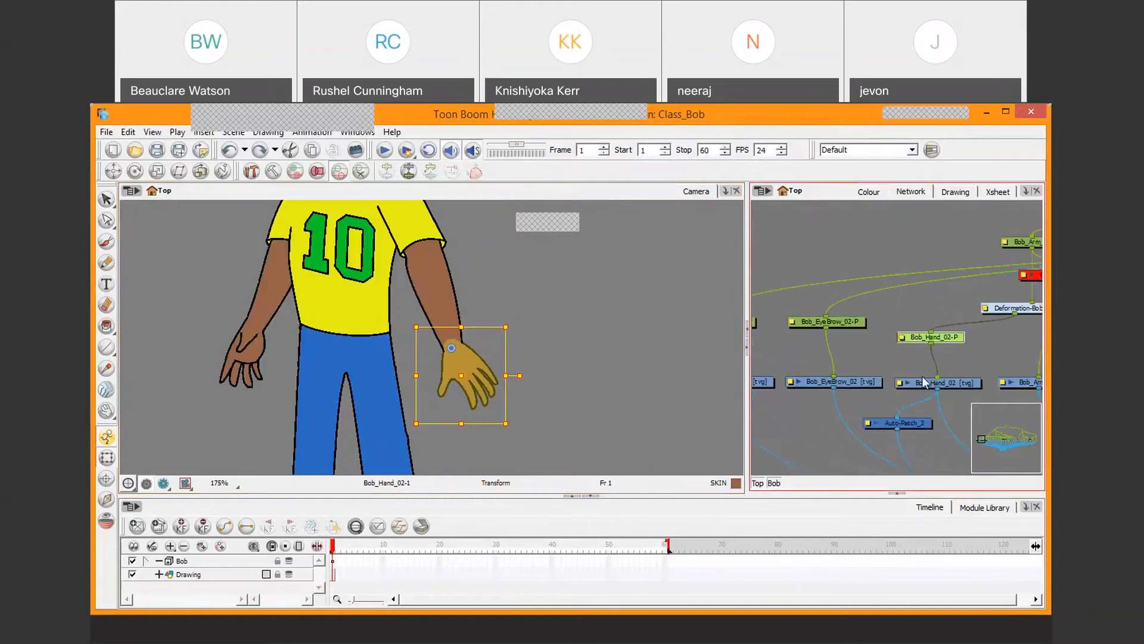
key("2")
key("2")
left_click_drag(921, 377, 799, 288)
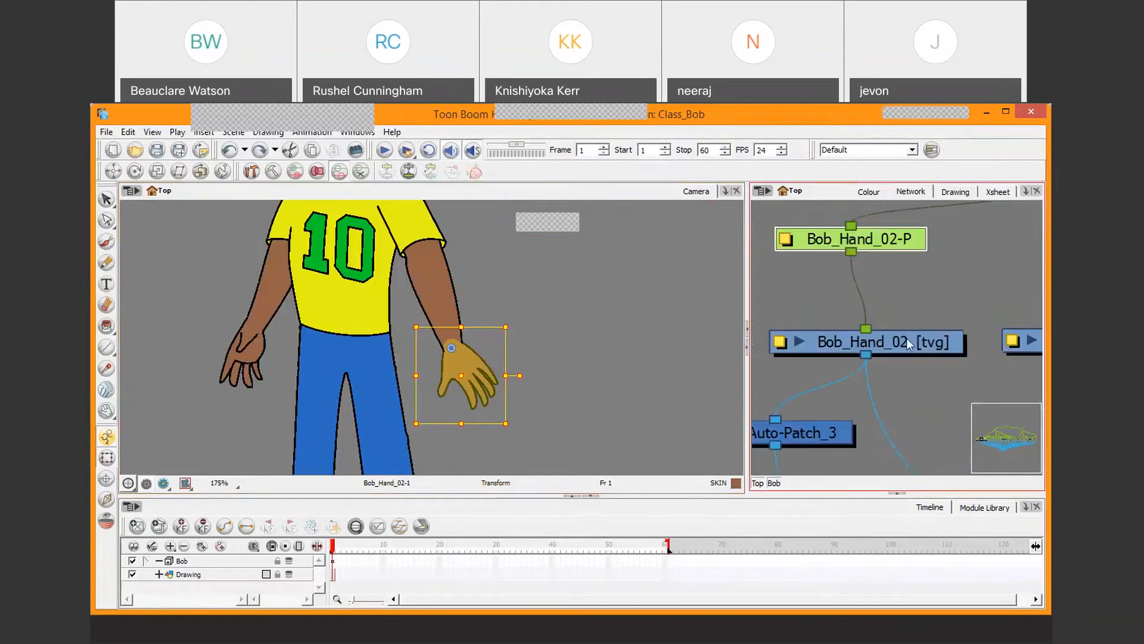
Select the Bob_Hand_02 drawing node, go up to its parent peg Bob_Hand_02-P, and view the arm deformation node above it.
left_click(907, 344)
mouse_move(823, 343)
left_mouse_down()
mouse_move(819, 332)
mouse_move(829, 345)
left_mouse_up()
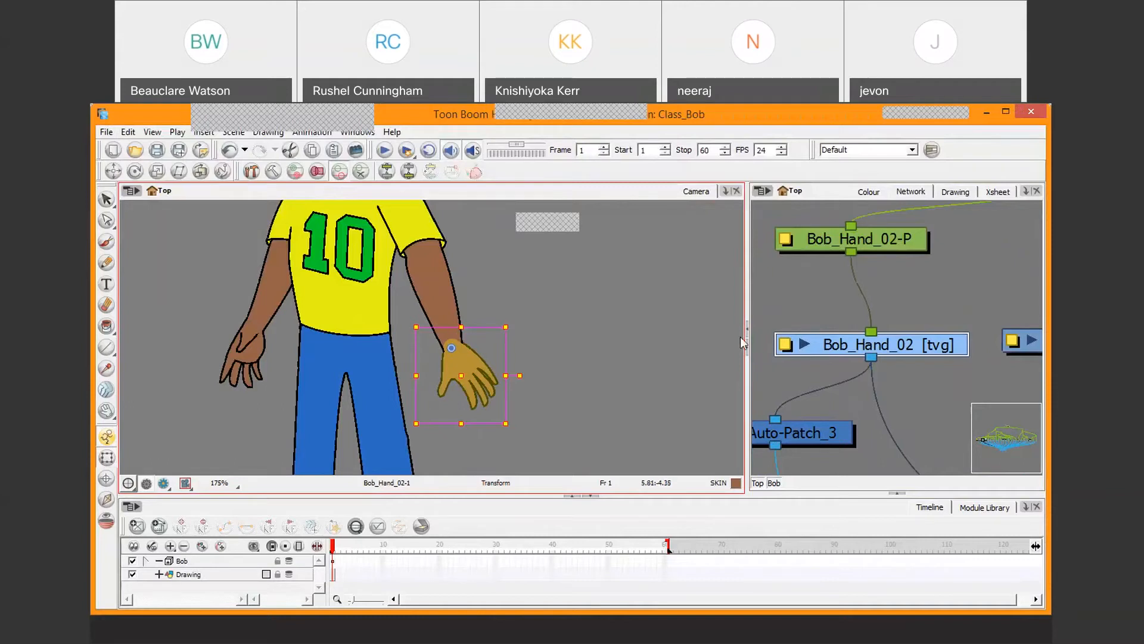
key("b")
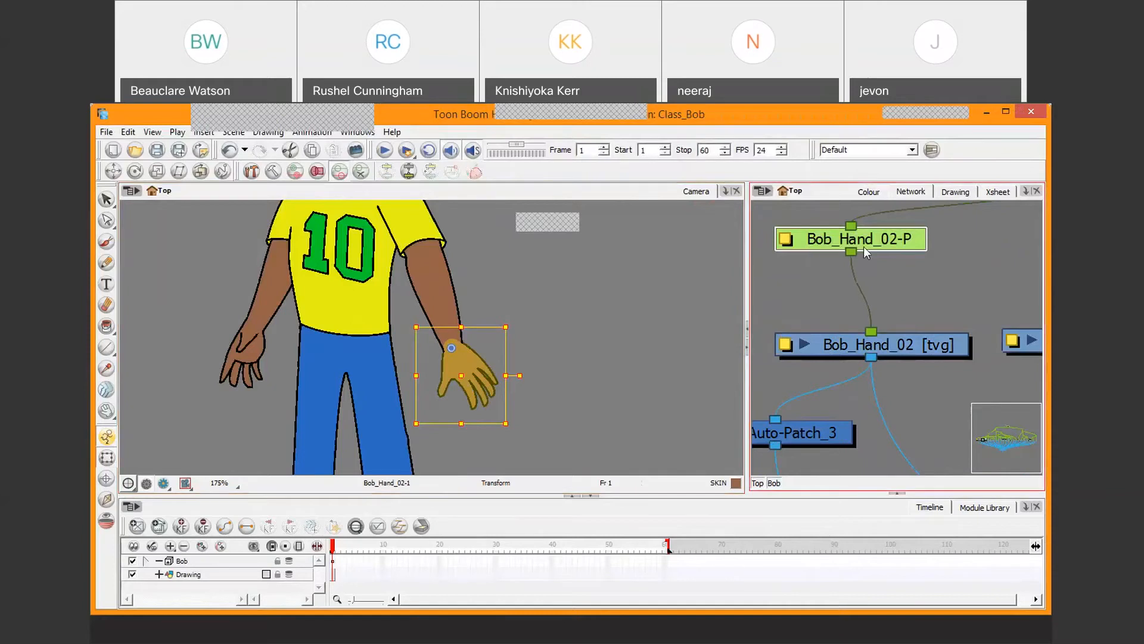
left_click_drag(904, 246, 895, 267)
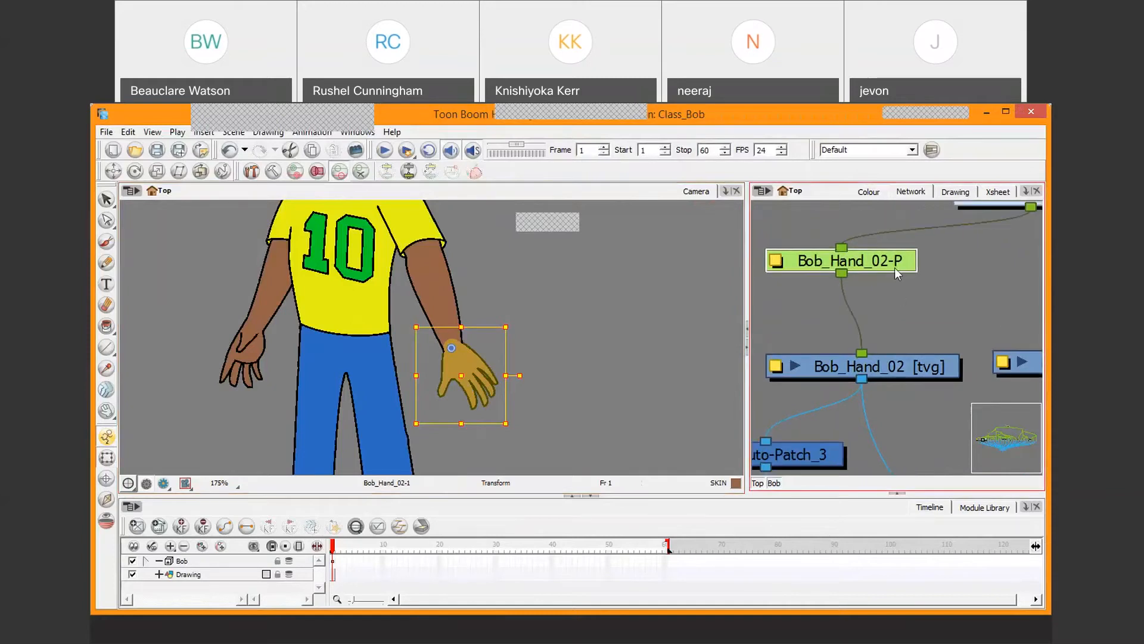
scroll(895, 267, "down", 2)
left_click_drag(960, 236, 935, 263)
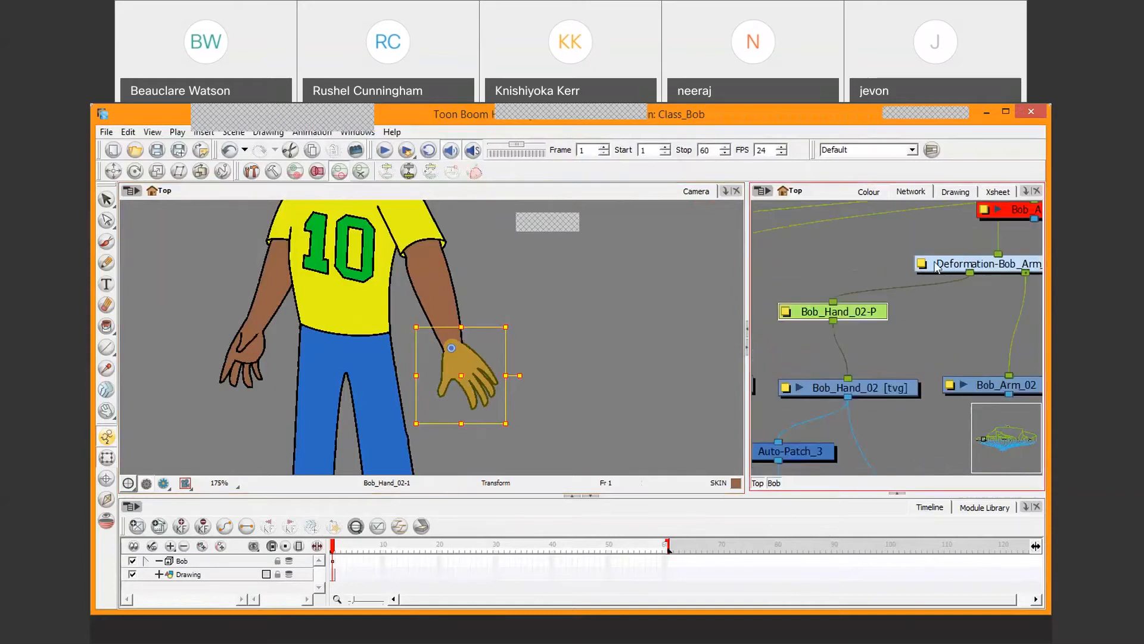
Test the Bob_Arm_02-P peg by rotating the arm and hand outward about the shoulder, and undo the rotation.
left_click(893, 241)
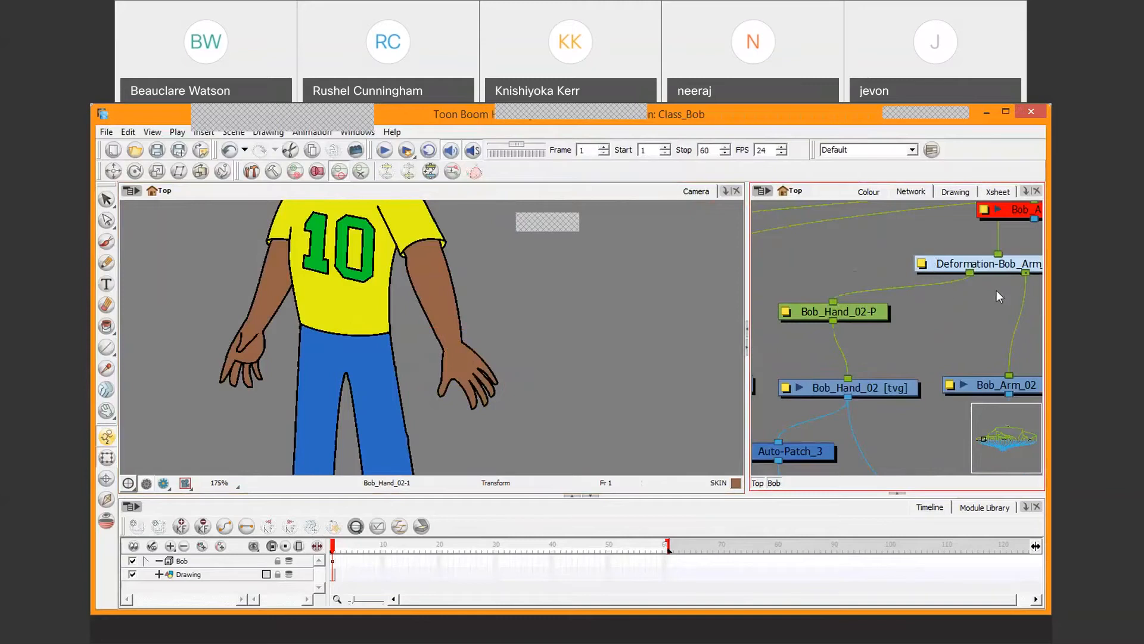
left_click_drag(996, 290, 910, 325)
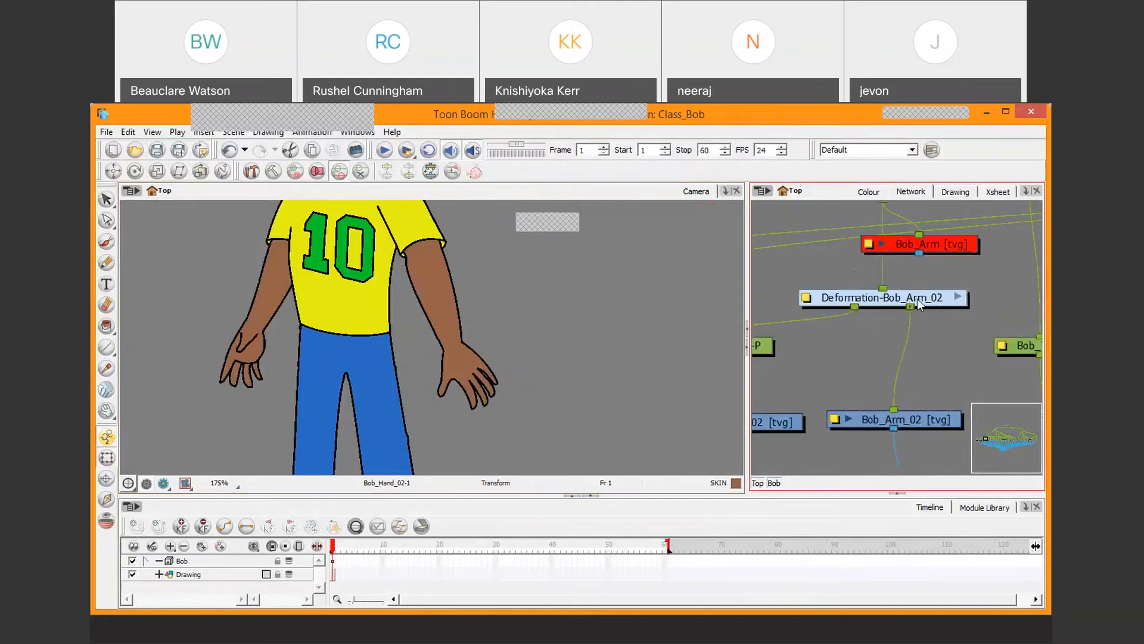
left_click_drag(914, 276, 909, 366)
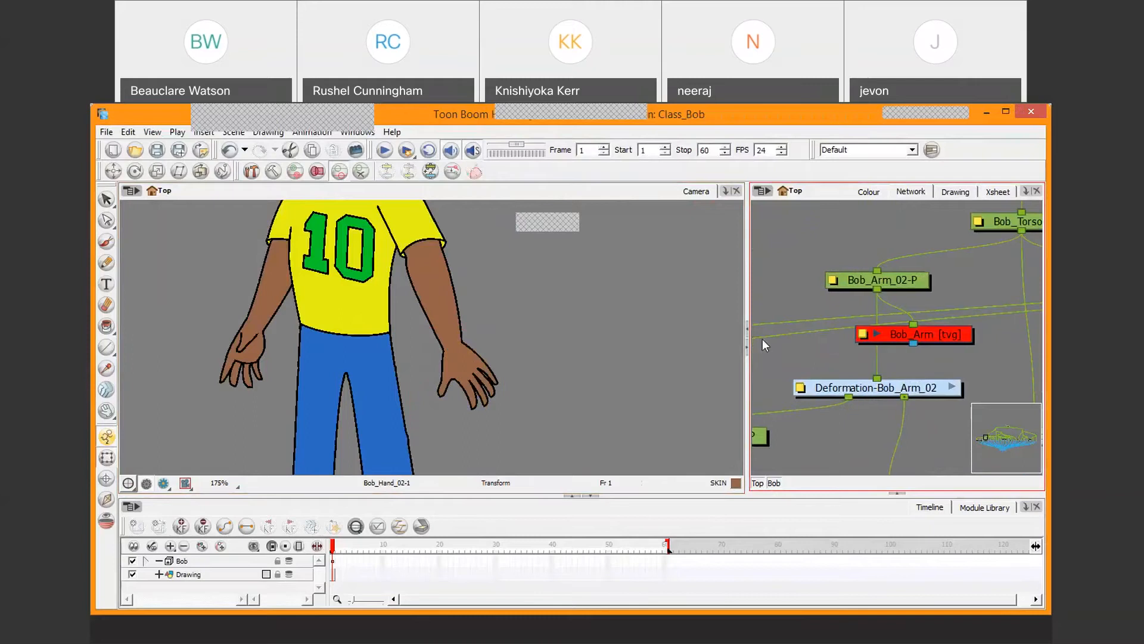
left_click(841, 388)
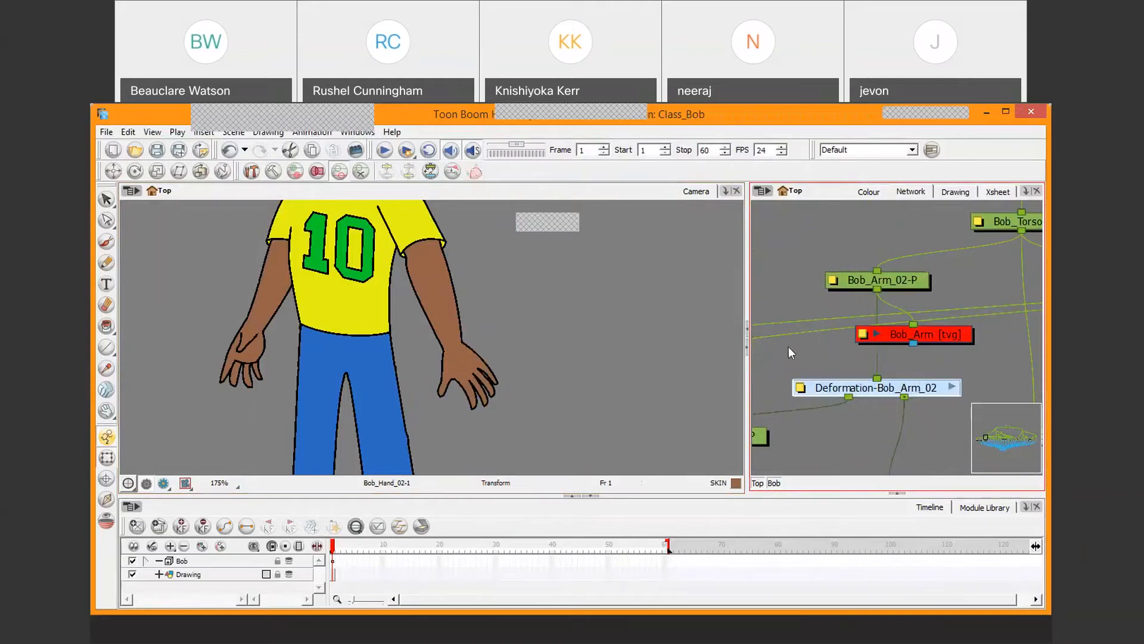
key("b")
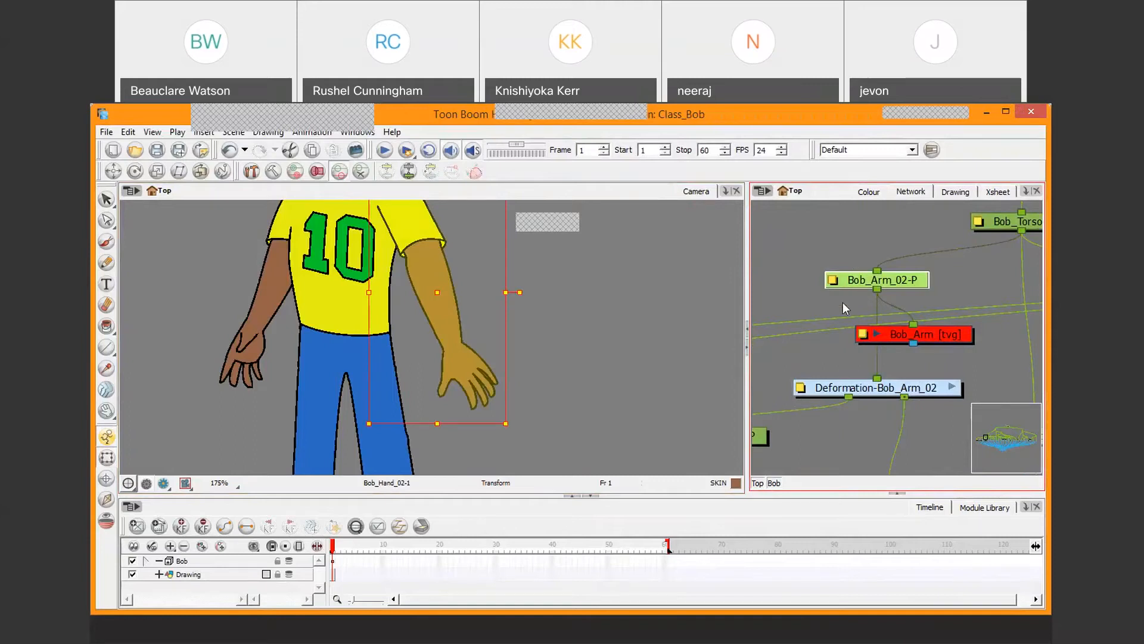
key("space")
left_click_drag(559, 355, 540, 453)
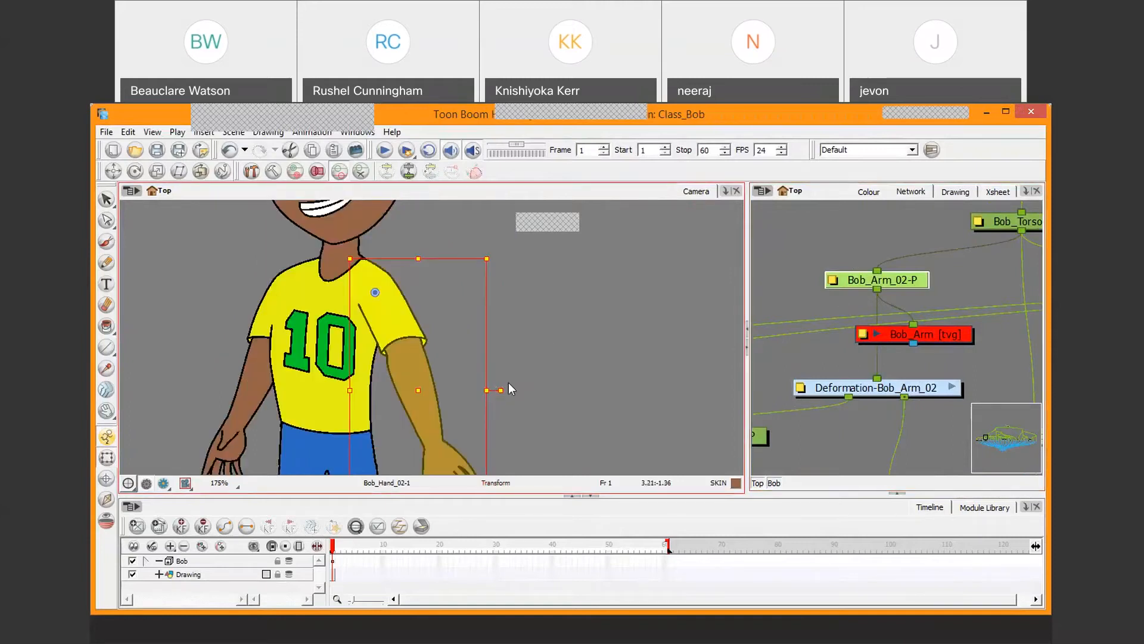
left_click_drag(510, 388, 570, 331)
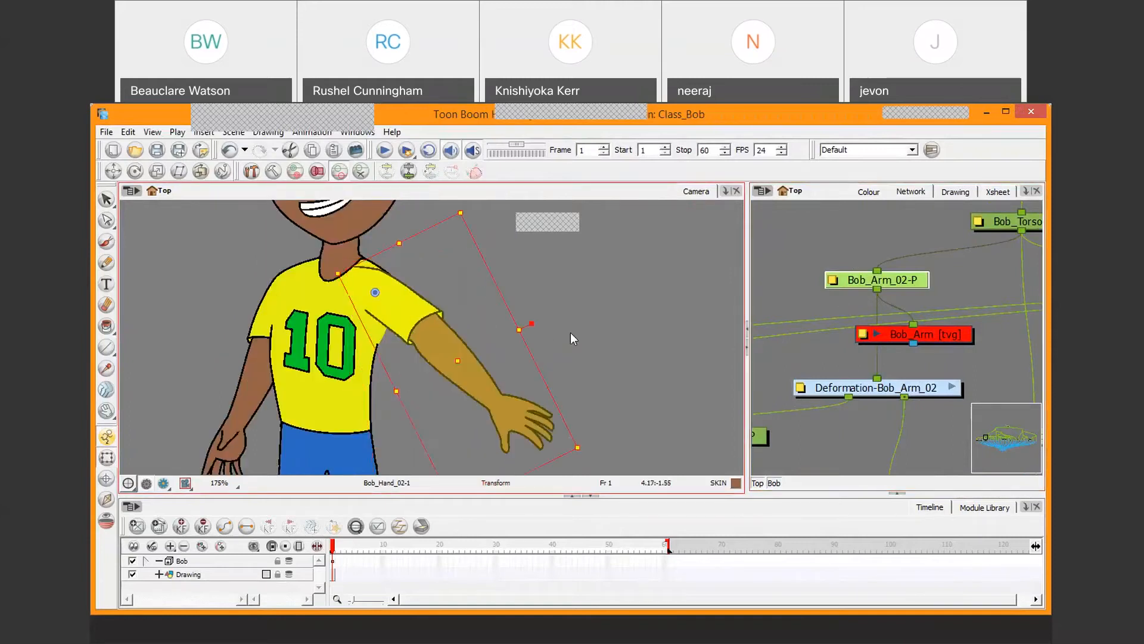
key("ctrl+z")
Select the parent peg Bob_Torso-P-P, try rotating the torso with both arms, and undo the rotation.
key("space")
left_click_drag(930, 290, 876, 339)
key("b")
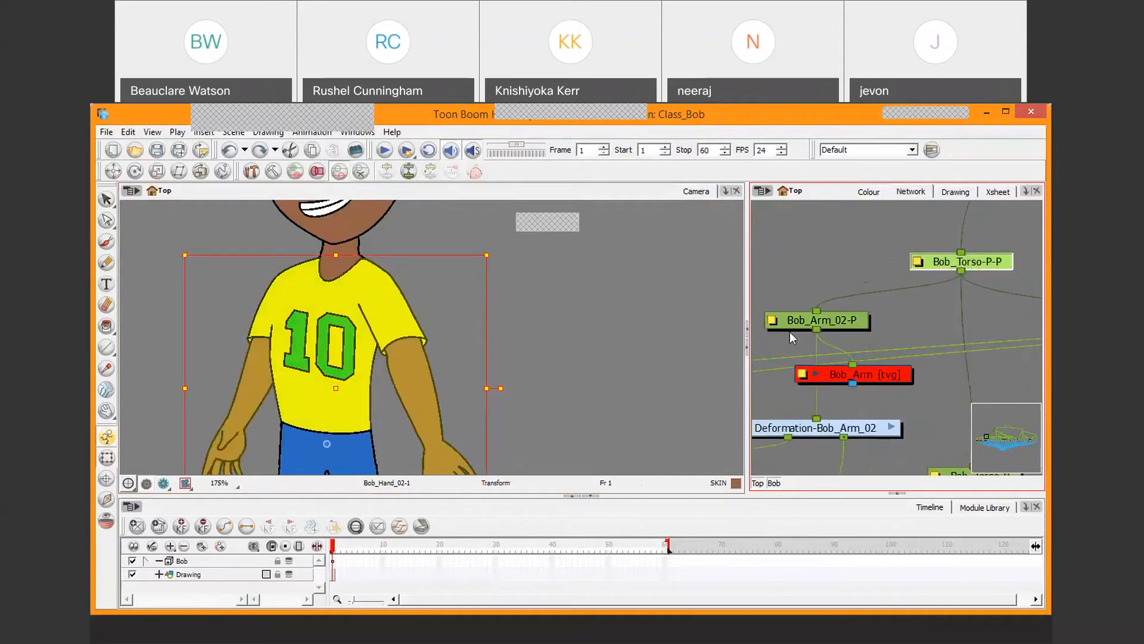
key("2")
key("2")
key("2")
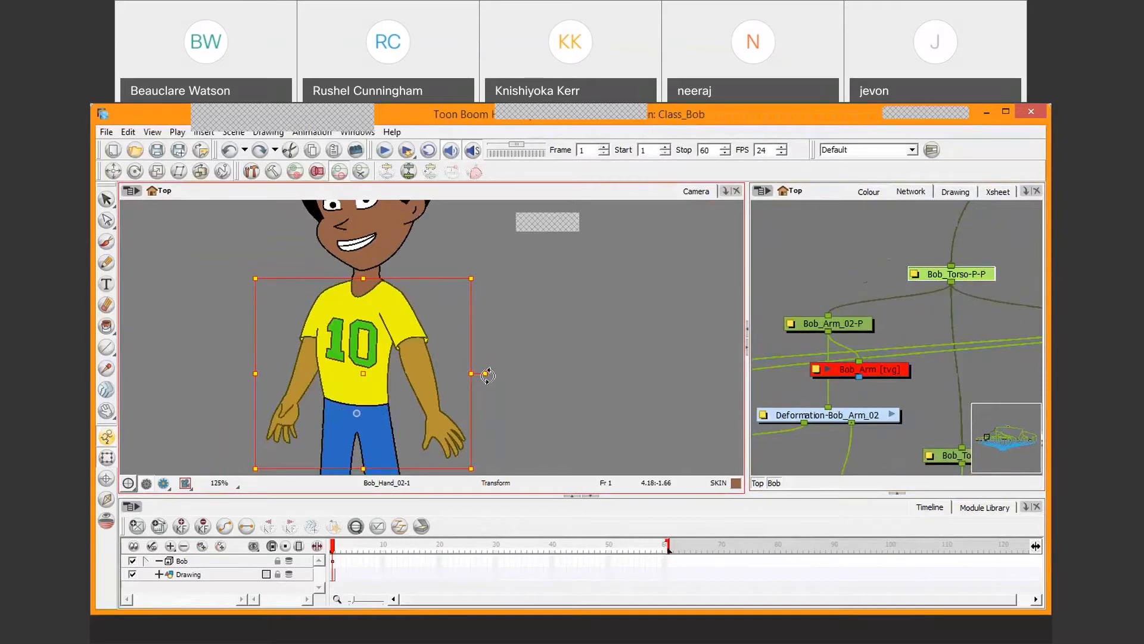
mouse_move(487, 376)
left_mouse_down()
mouse_move(475, 370)
mouse_move(519, 408)
mouse_move(466, 345)
mouse_move(489, 360)
left_mouse_up()
key("ctrl+z")
Select the next parent peg, Bob_Neck-P-P, try tilting the whole upper body about the waist, and undo the rotation.
key("2")
mouse_move(914, 319)
left_mouse_down()
mouse_move(888, 365)
mouse_move(837, 403)
left_mouse_up()
left_click_drag(924, 298, 857, 357)
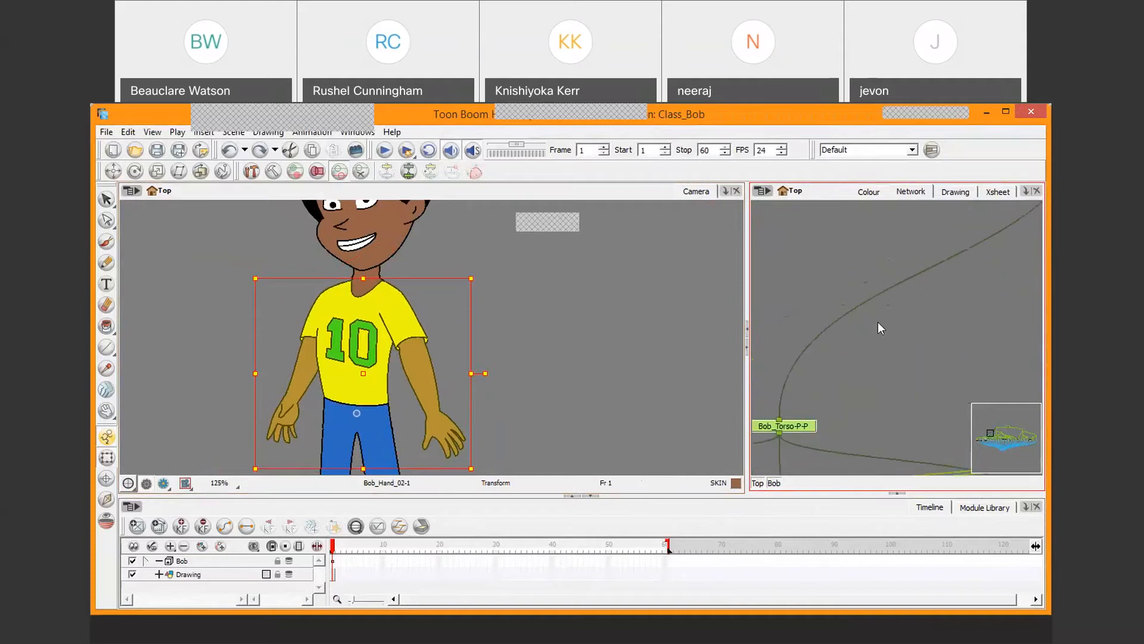
key("b")
left_click_drag(959, 264, 805, 367)
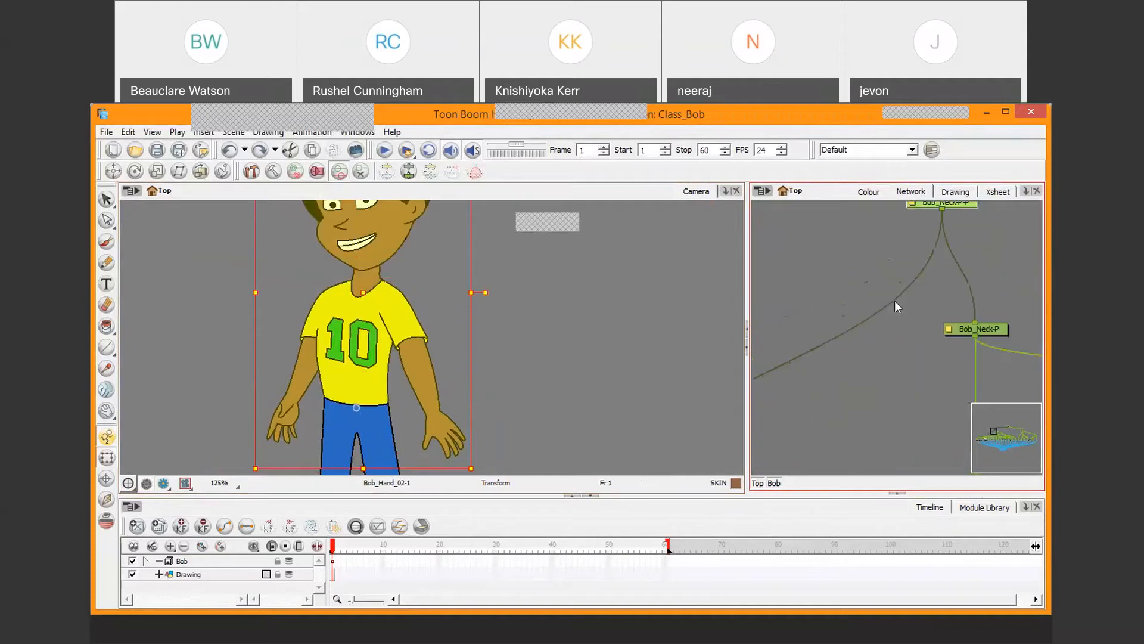
left_click_drag(895, 301, 863, 367)
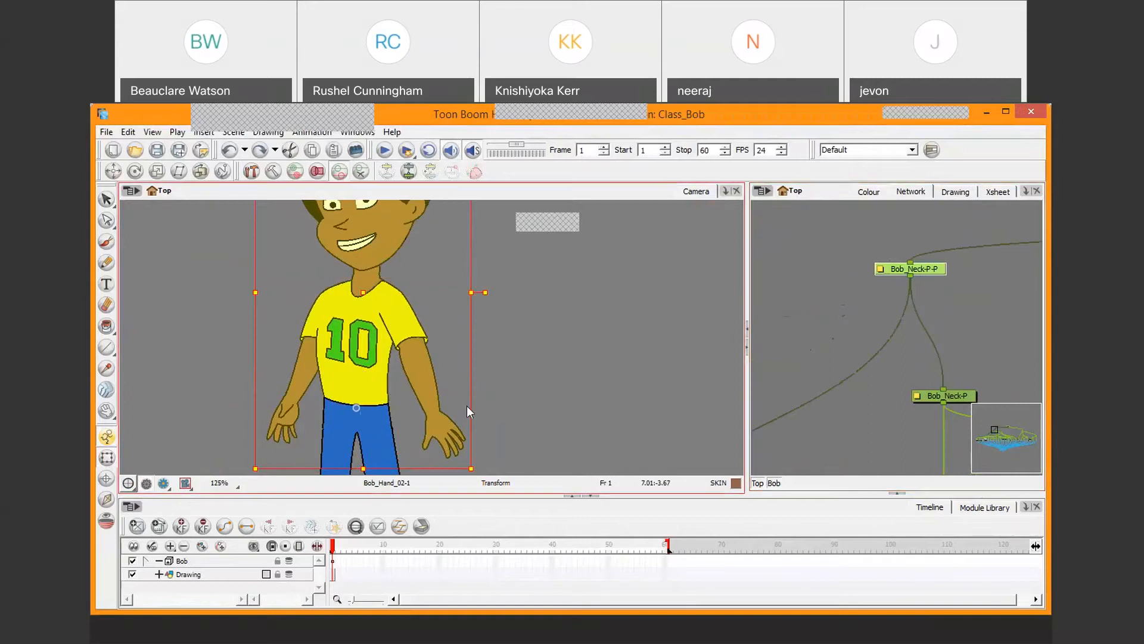
key("2")
left_click_drag(477, 307, 521, 321)
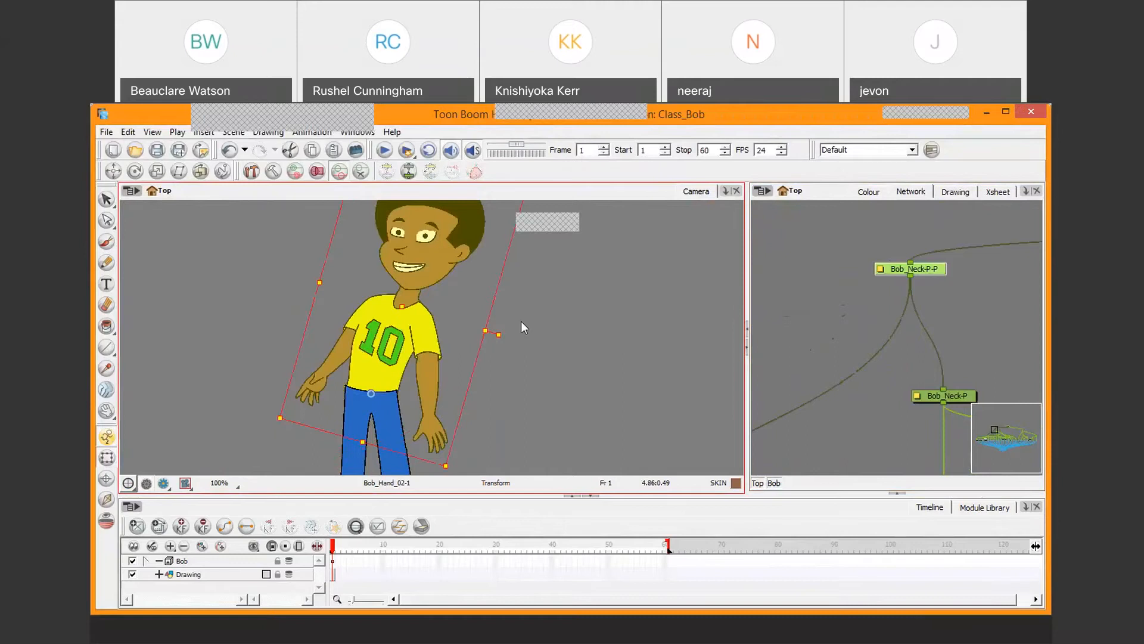
key("ctrl+z")
Select the Bob_Master-P peg, try rotating the whole character, undo the rotation and deselect everything.
left_click_drag(986, 277, 763, 371)
left_click_drag(977, 311, 721, 297)
left_click(978, 300)
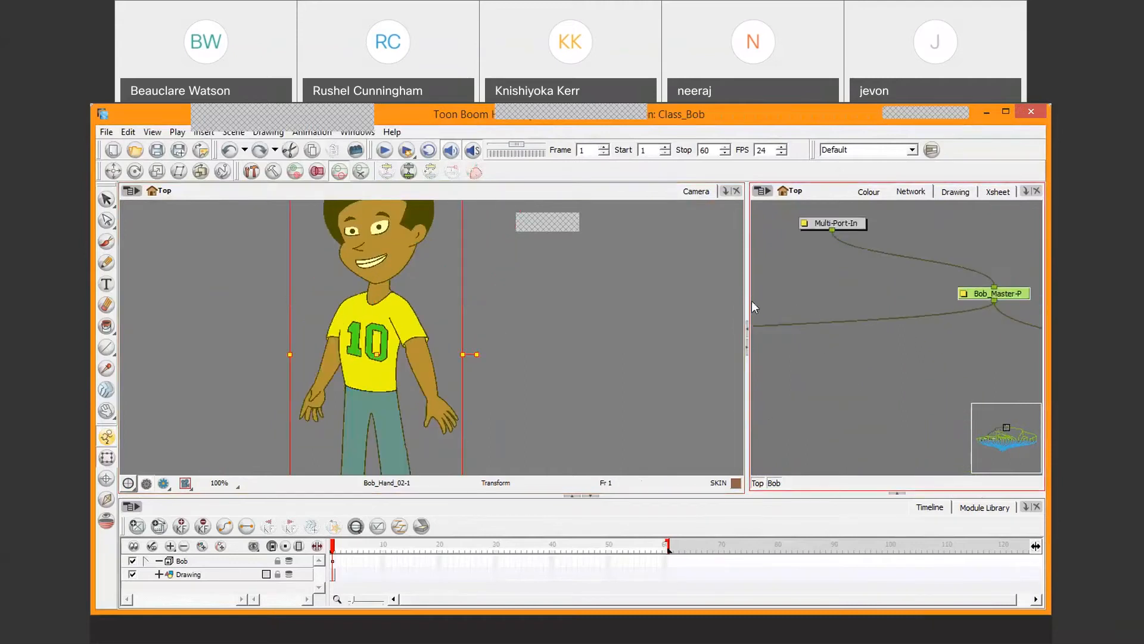
scroll(481, 340, "down", 2)
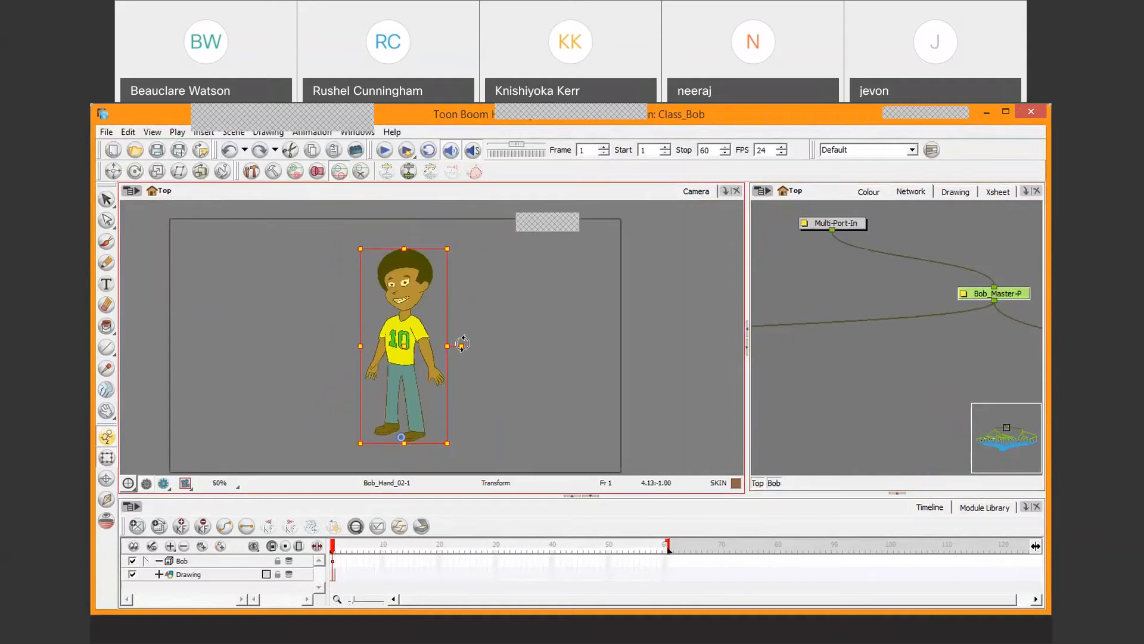
left_click_drag(468, 341, 471, 350)
key("ctrl+z")
left_click(535, 352)
Select the Bob_Hand_02 drawing, walk up its parent pegs to the upper-body peg, and clear the selection.
scroll(450, 367, "up", 3)
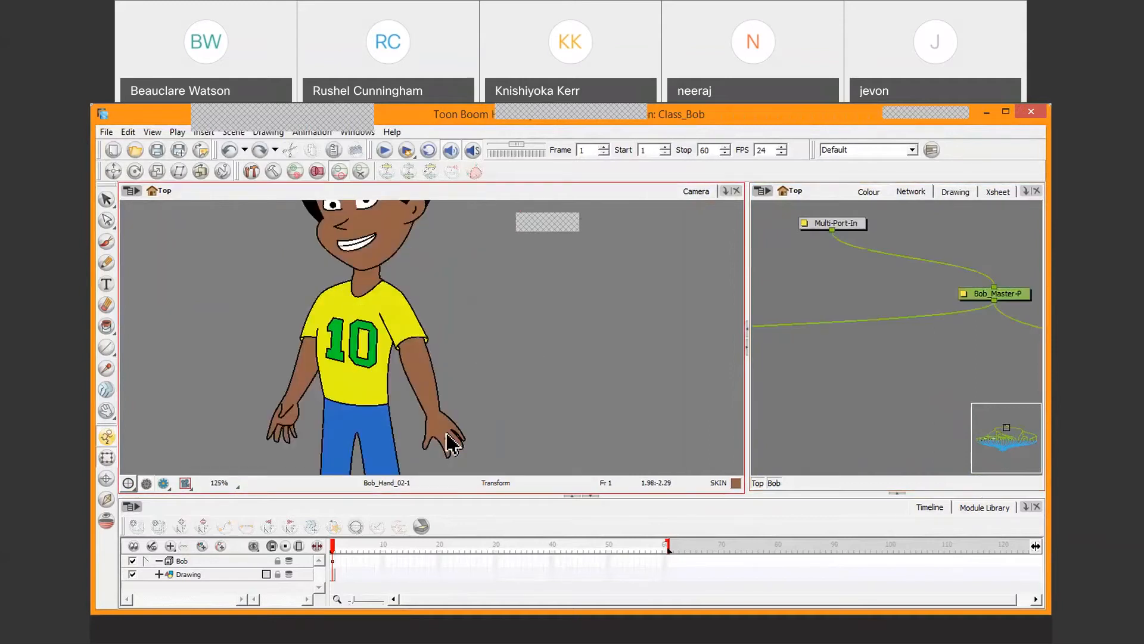
left_click(446, 434)
left_click(481, 423)
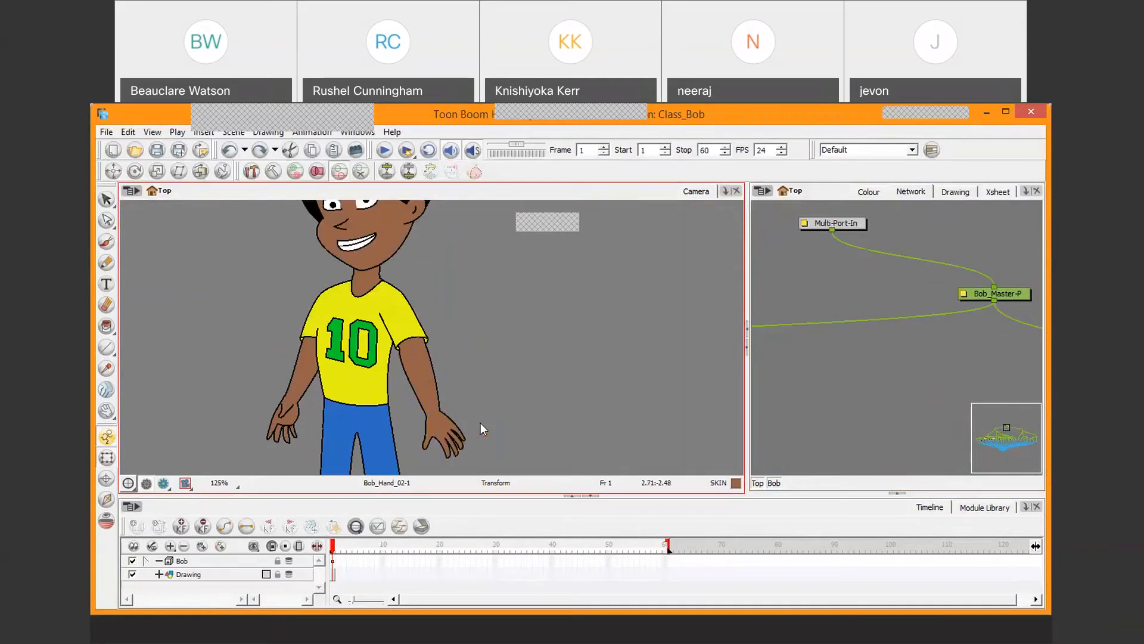
key("b")
key("b")
key("b")
key("b")
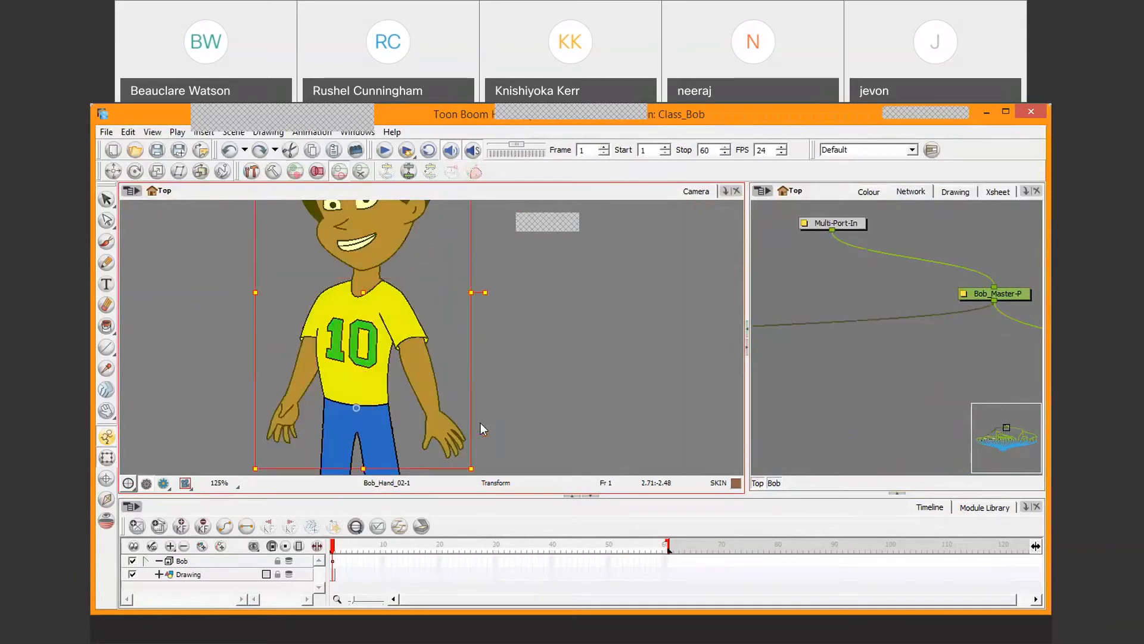
left_click(583, 388)
Select the Bob_Foot_02 drawing, locate its node in the network, and select its parent peg Bob_Foot_02-P.
left_click_drag(511, 472, 556, 293)
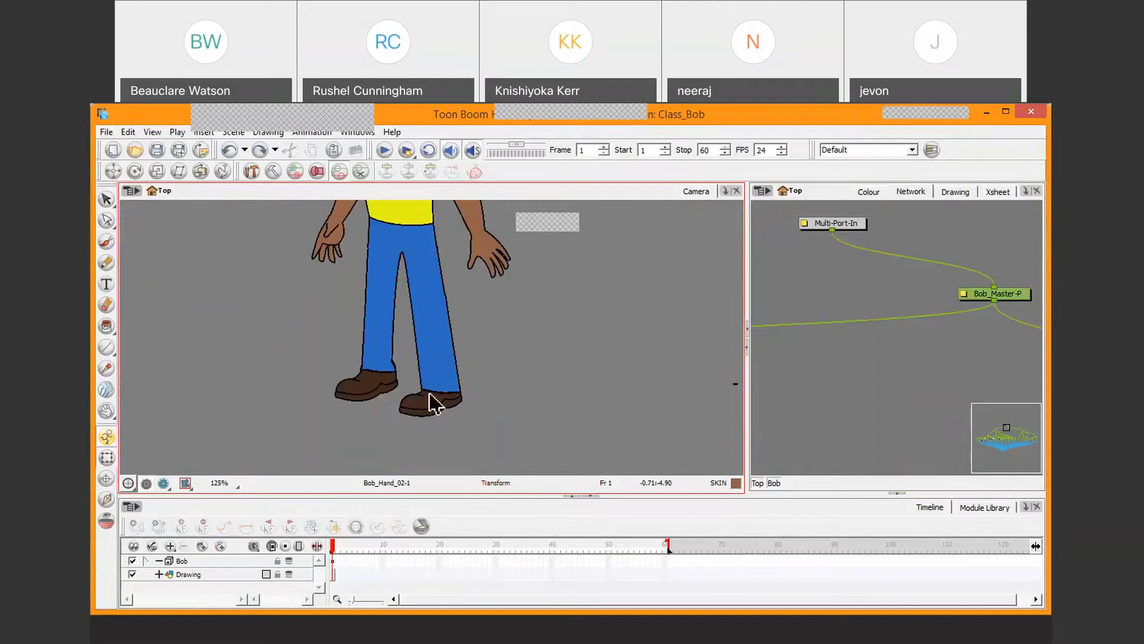
left_click(434, 404)
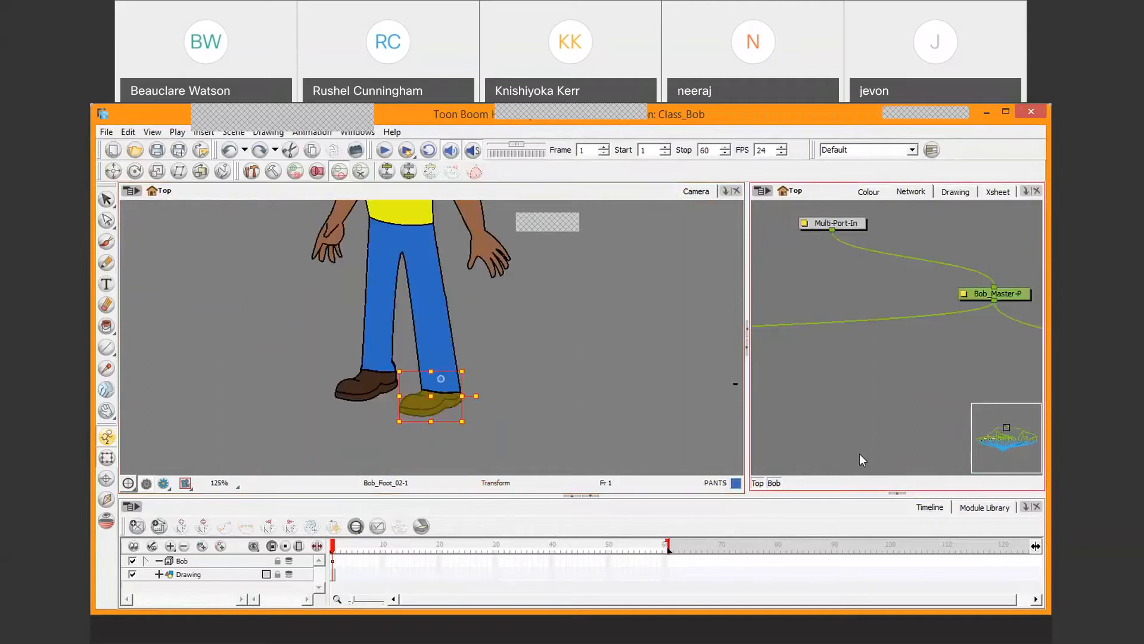
key("o")
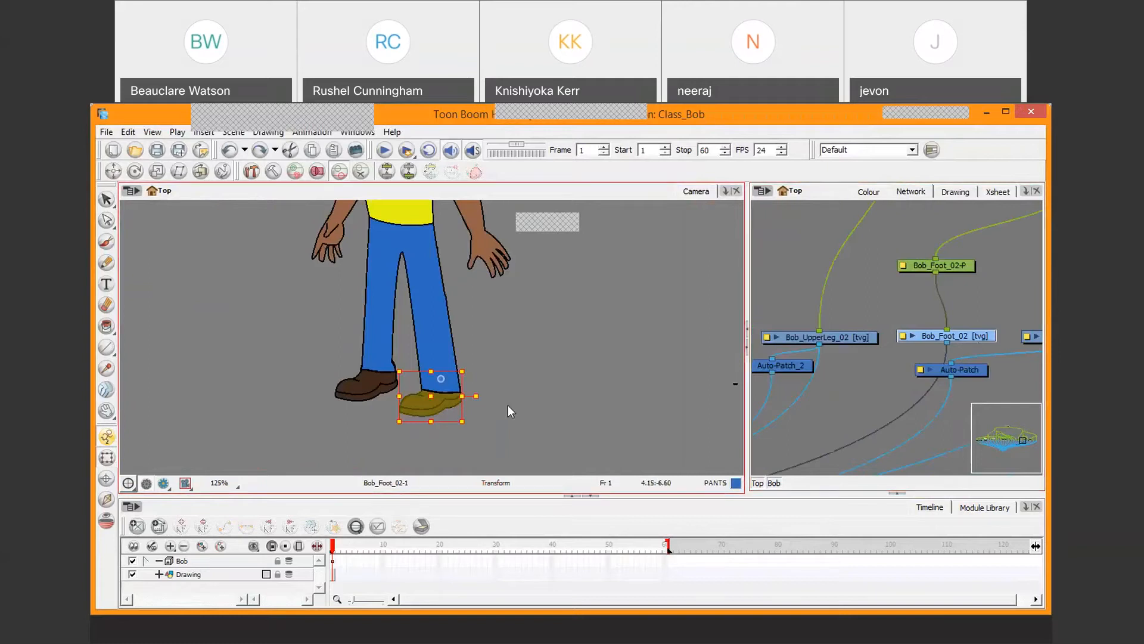
key("b")
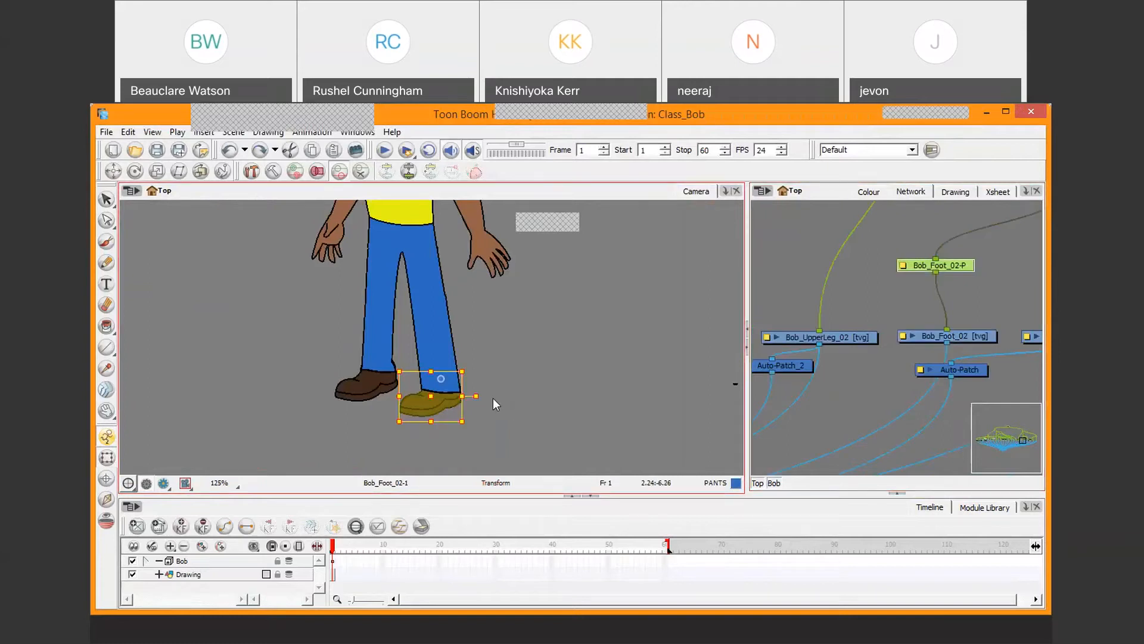
Select the parent peg Bob_LowerLeg_02-P, try swinging the lower leg and foot outward about the knee, and undo it.
left_click_drag(943, 271, 828, 332)
key("b")
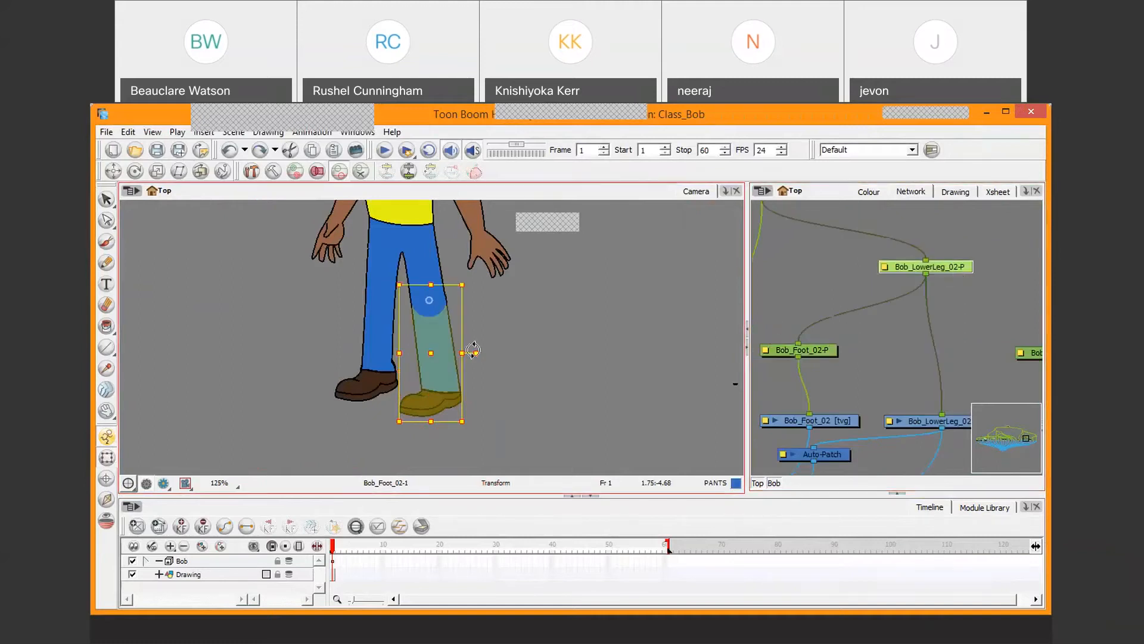
left_click_drag(477, 350, 570, 296)
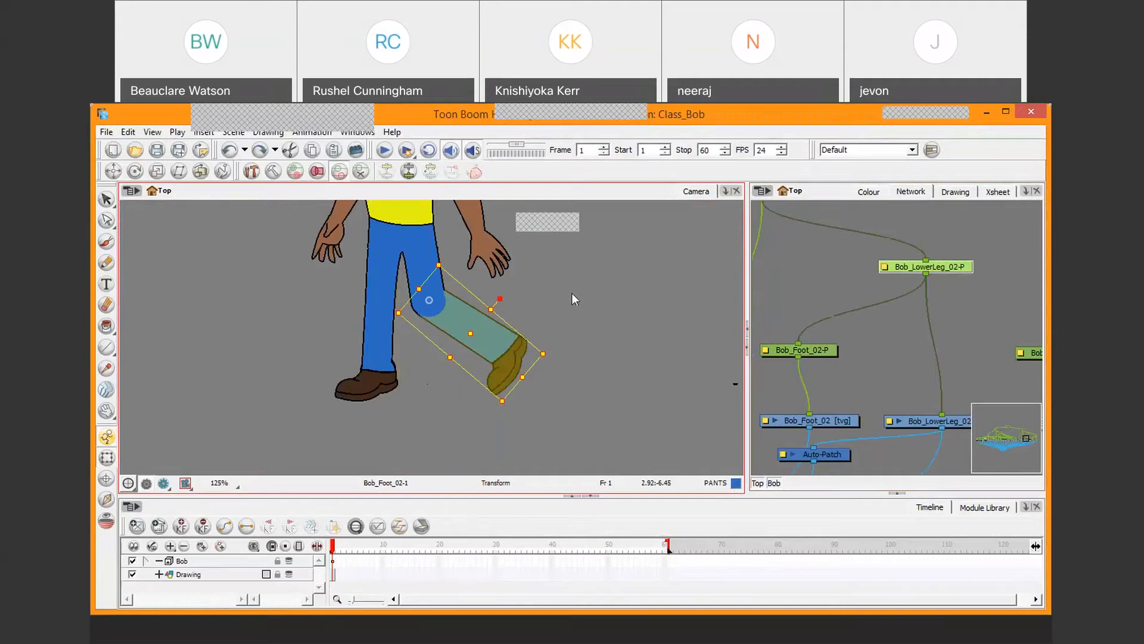
key("ctrl+z")
Select the parent peg Bob_UpperLeg_02-P, try swinging the whole leg about the hip joint, and undo it.
key("b")
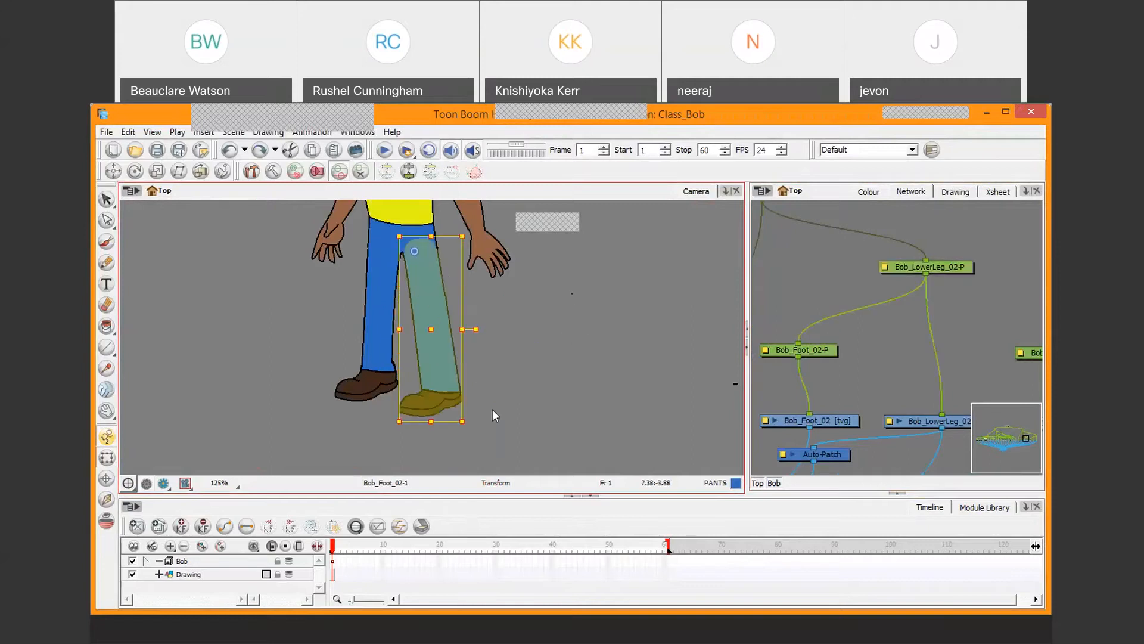
left_click_drag(884, 275, 1000, 411)
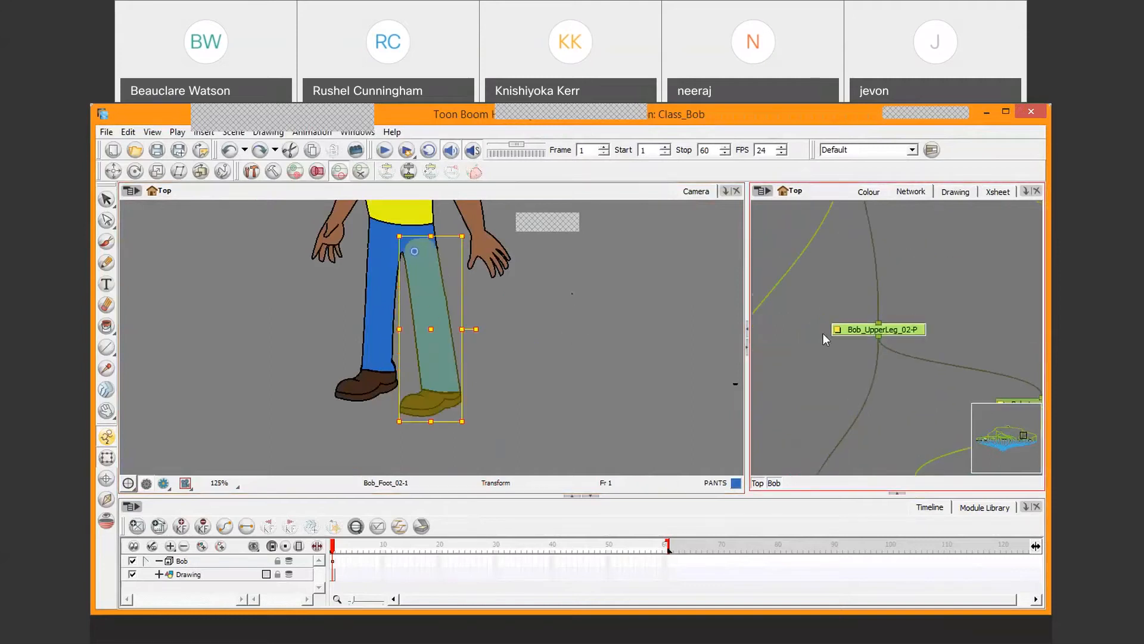
left_click_drag(467, 328, 621, 294)
key("ctrl+z")
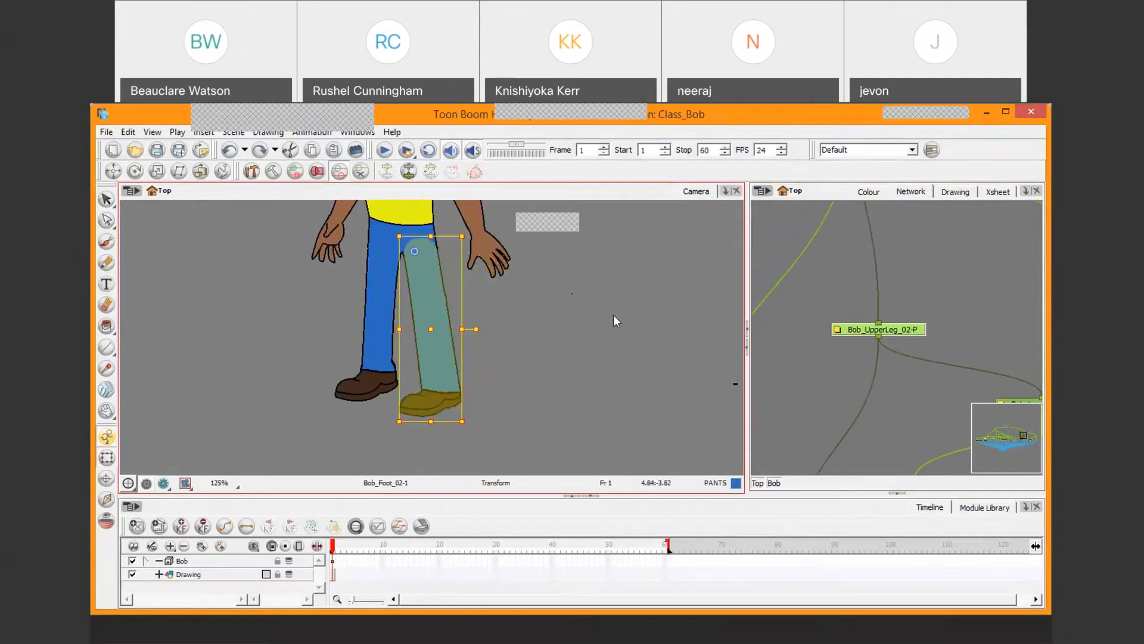
Select the parent peg Bob_Hip-P-P, try rotating both legs together about the waist, and undo the rotation.
key("b")
left_click_drag(888, 270, 922, 465)
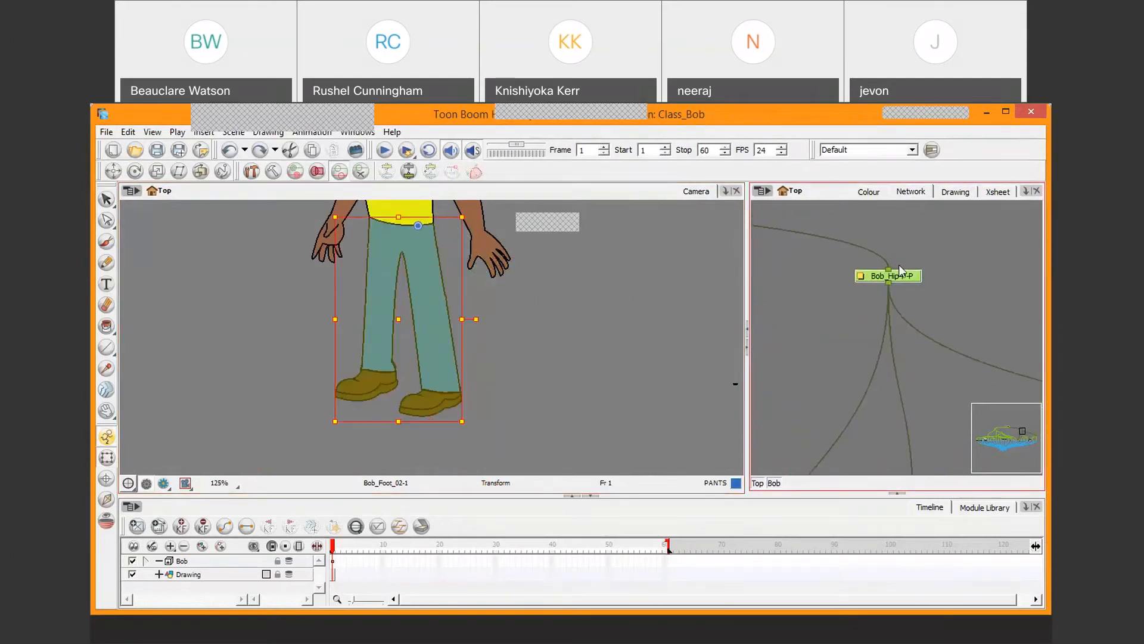
left_click_drag(474, 320, 599, 331)
key("ctrl+z")
Select the parent of the hip peg, Bob_Master-P, and locate its node in the network.
key("space")
left_click_drag(574, 312, 581, 406)
scroll(581, 406, "down", 3)
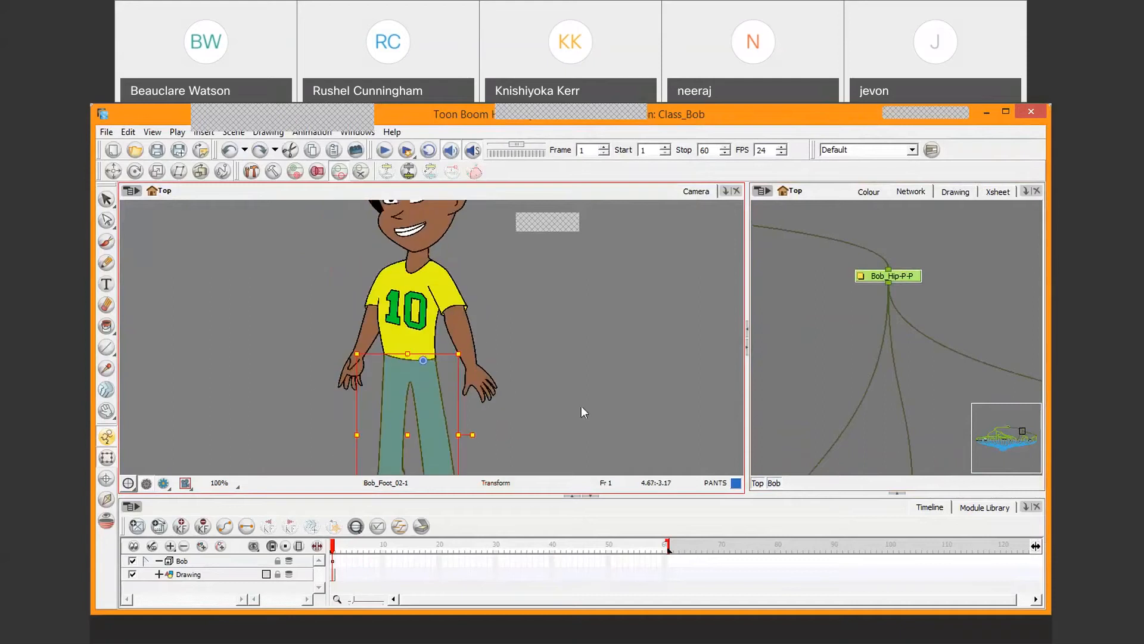
key("b")
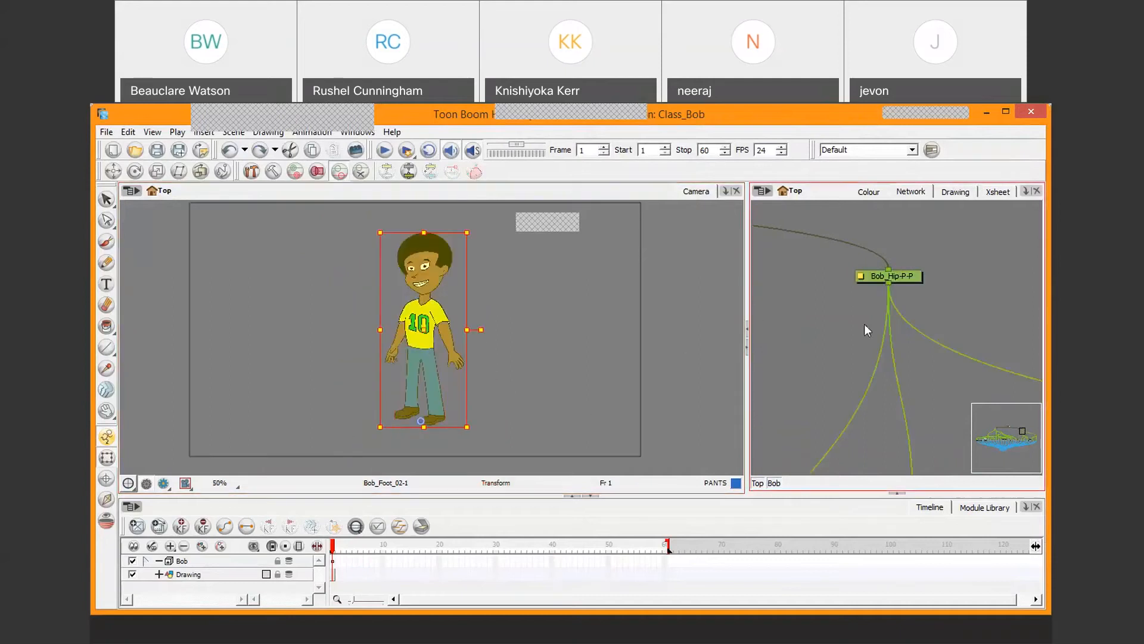
mouse_move(864, 324)
left_mouse_down()
mouse_move(1013, 382)
mouse_move(924, 343)
left_mouse_up()
left_click_drag(775, 337, 900, 329)
left_click_drag(825, 333, 922, 355)
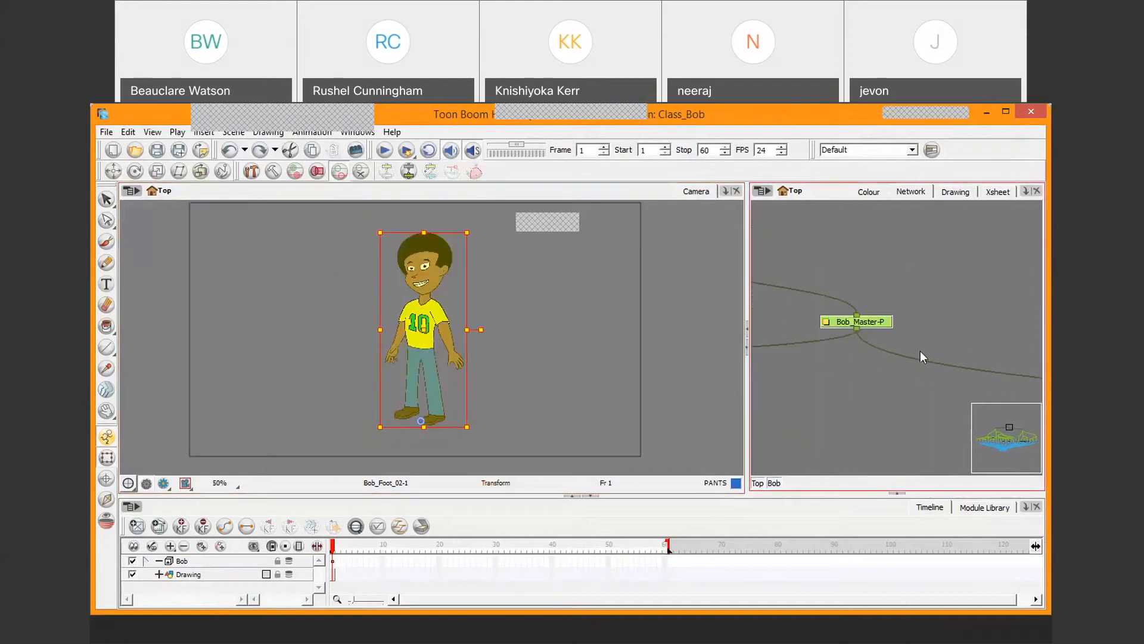
Enlarge the network view and examine the peg hierarchy from the master peg down to the facial and body drawings.
scroll(920, 350, "down", 3)
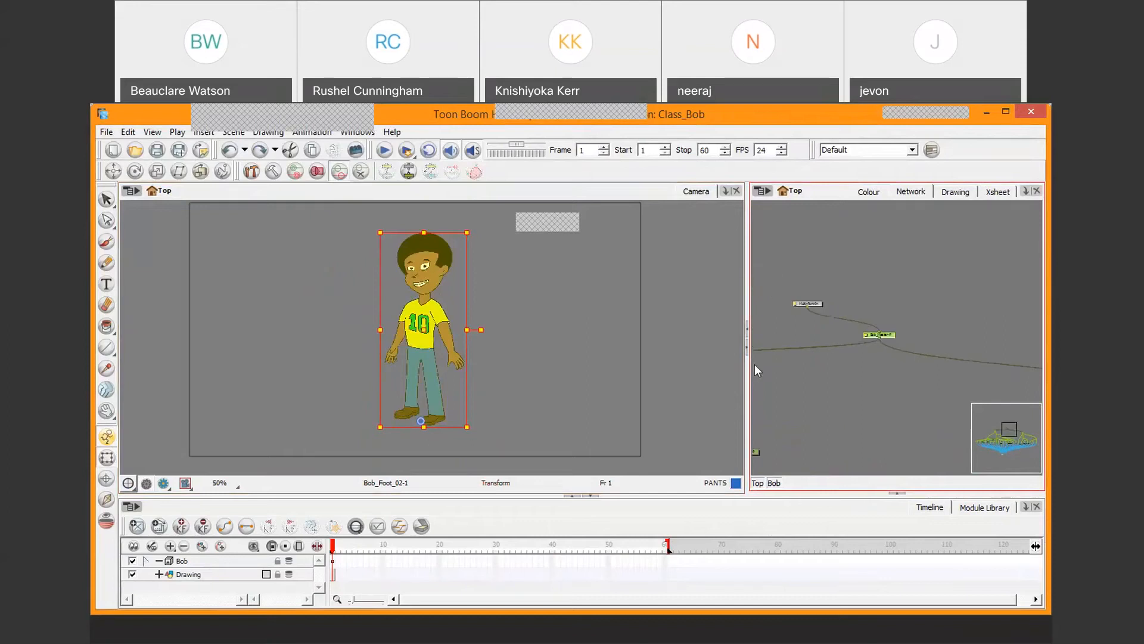
left_click(748, 330)
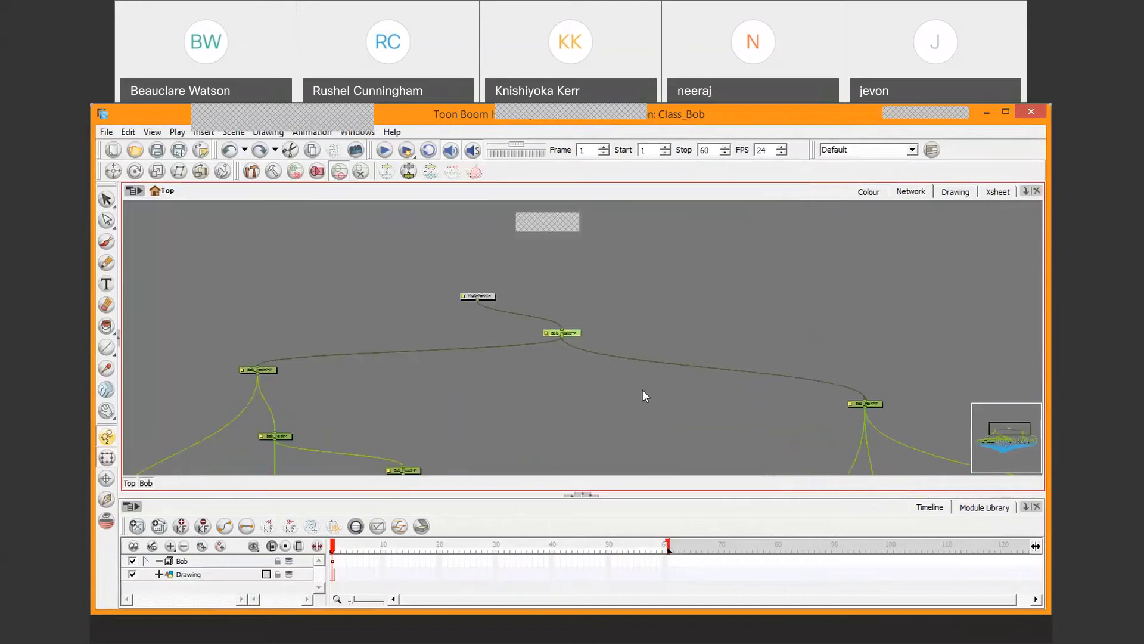
left_click_drag(455, 350, 566, 129)
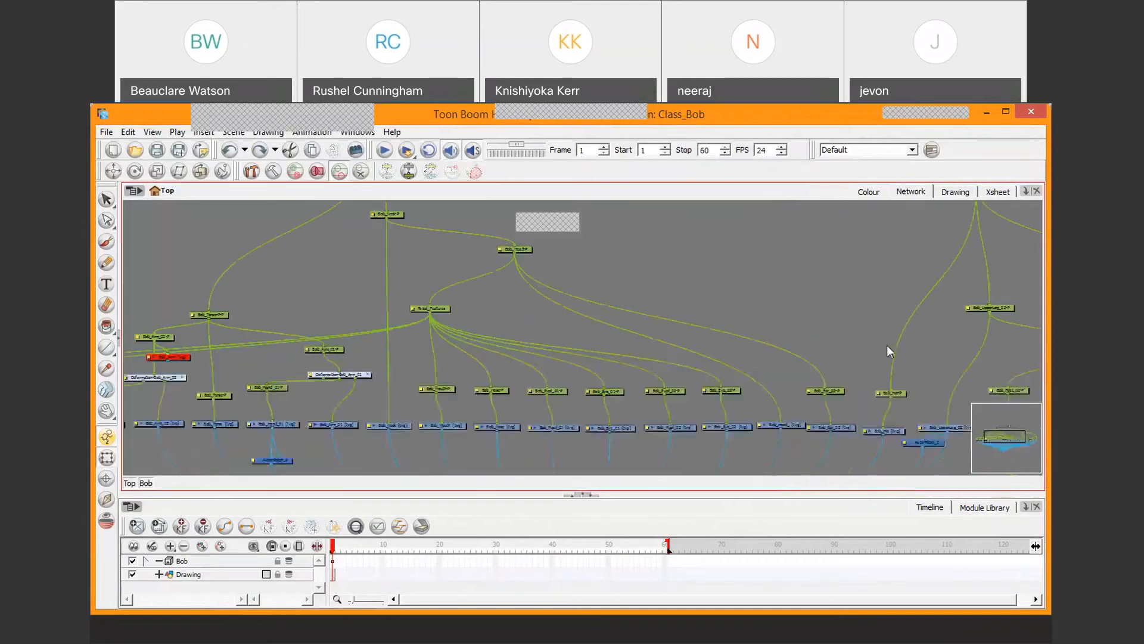
left_click_drag(515, 314, 560, 485)
left_click_drag(531, 450, 464, 255)
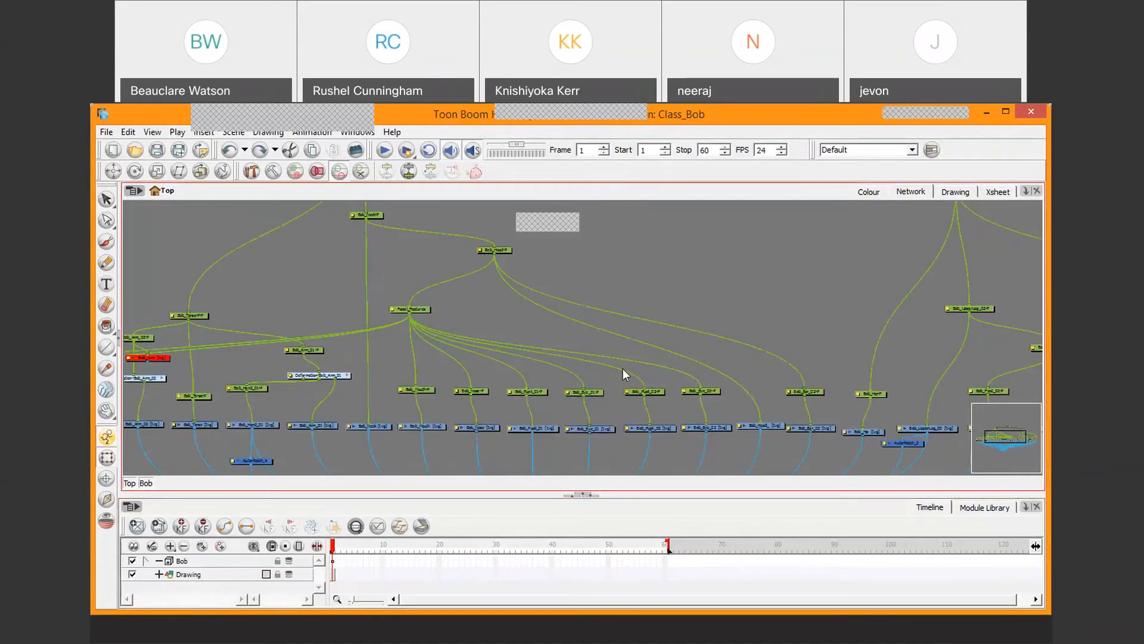
Examine the peg network from the master peg through the hip peg down to the leg and foot drawings.
left_click_drag(441, 267, 421, 438)
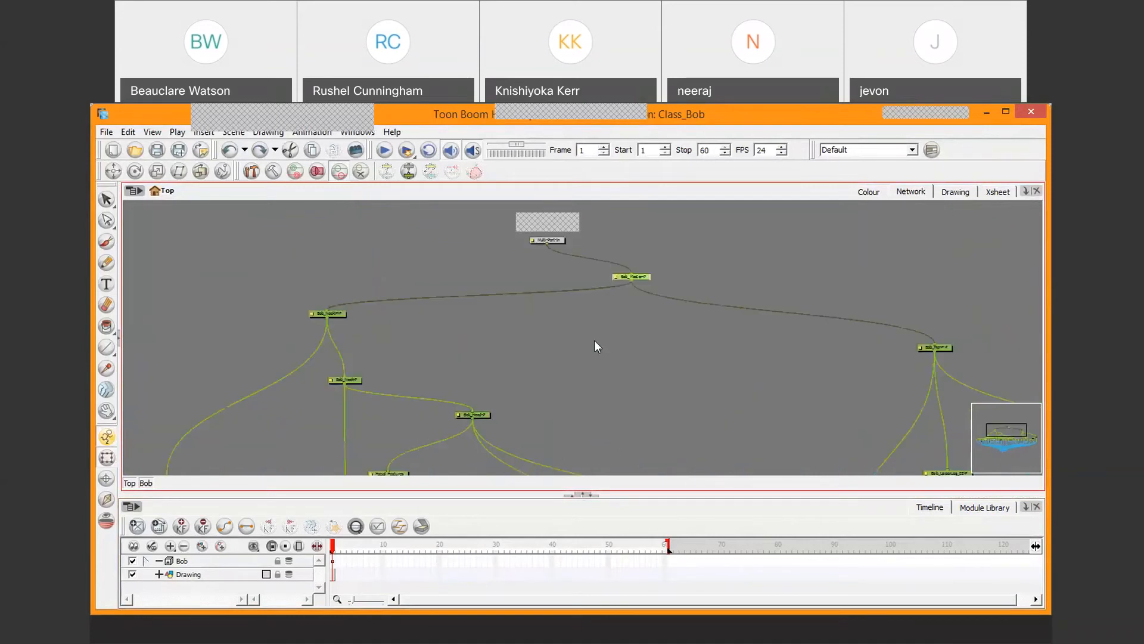
mouse_move(696, 329)
left_mouse_down()
mouse_move(317, 177)
mouse_move(293, 143)
left_mouse_up()
mouse_move(569, 282)
left_mouse_down()
mouse_move(562, 336)
mouse_move(543, 332)
left_mouse_up()
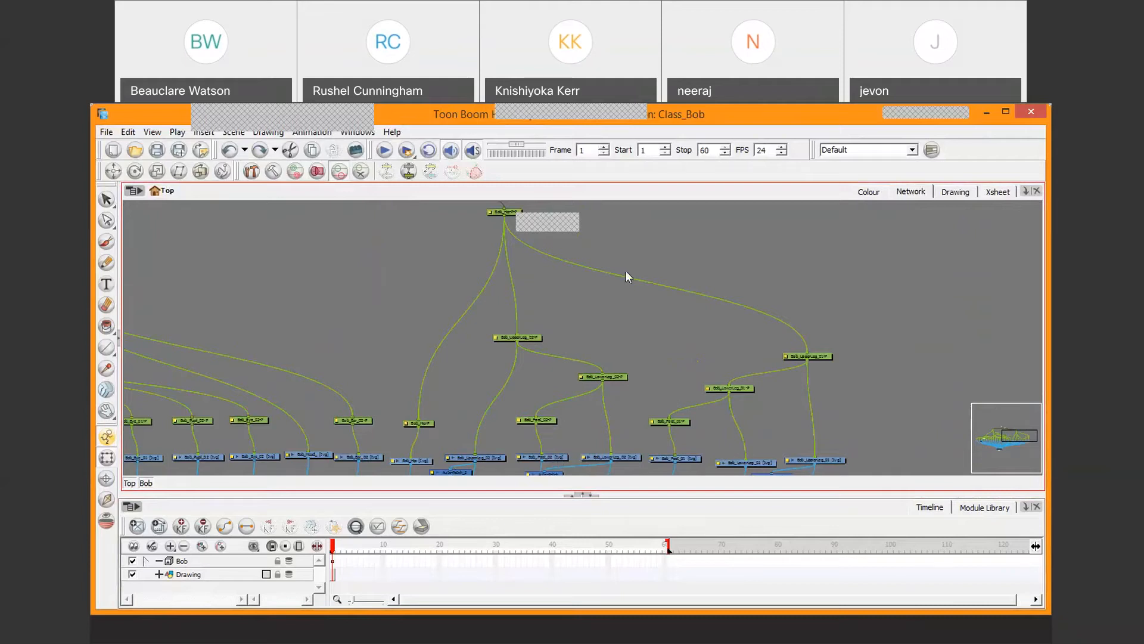
left_click_drag(625, 270, 630, 362)
left_click_drag(495, 373, 778, 429)
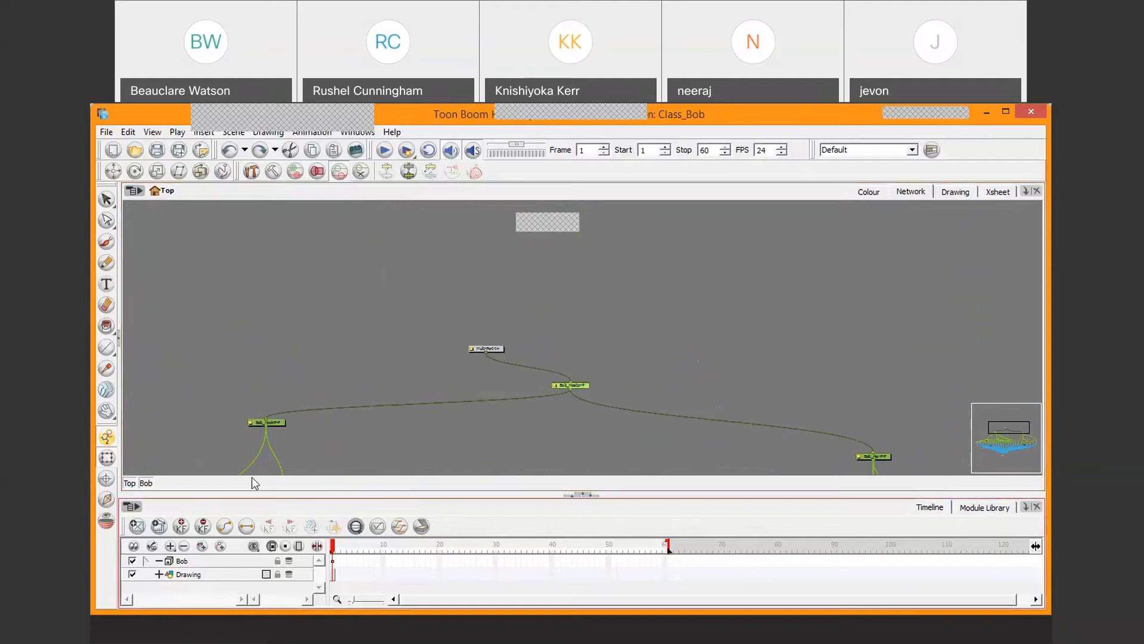
Restore the camera view beside the network, scrub the timeline's first frames, and clear the character selection.
left_click(118, 334)
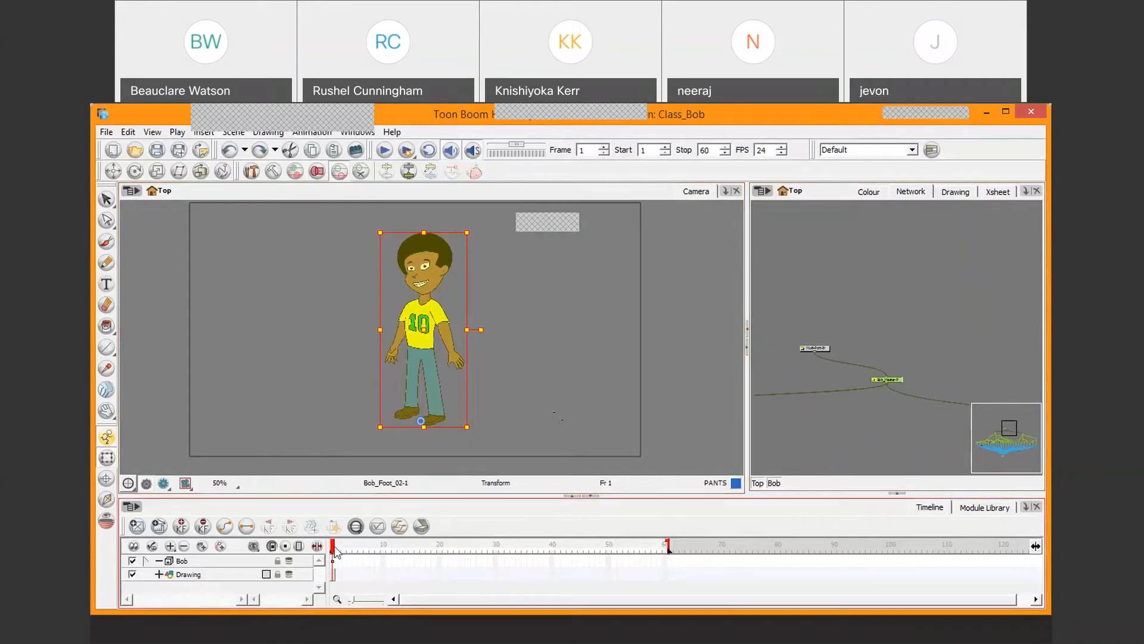
scroll(342, 357, "up", 2)
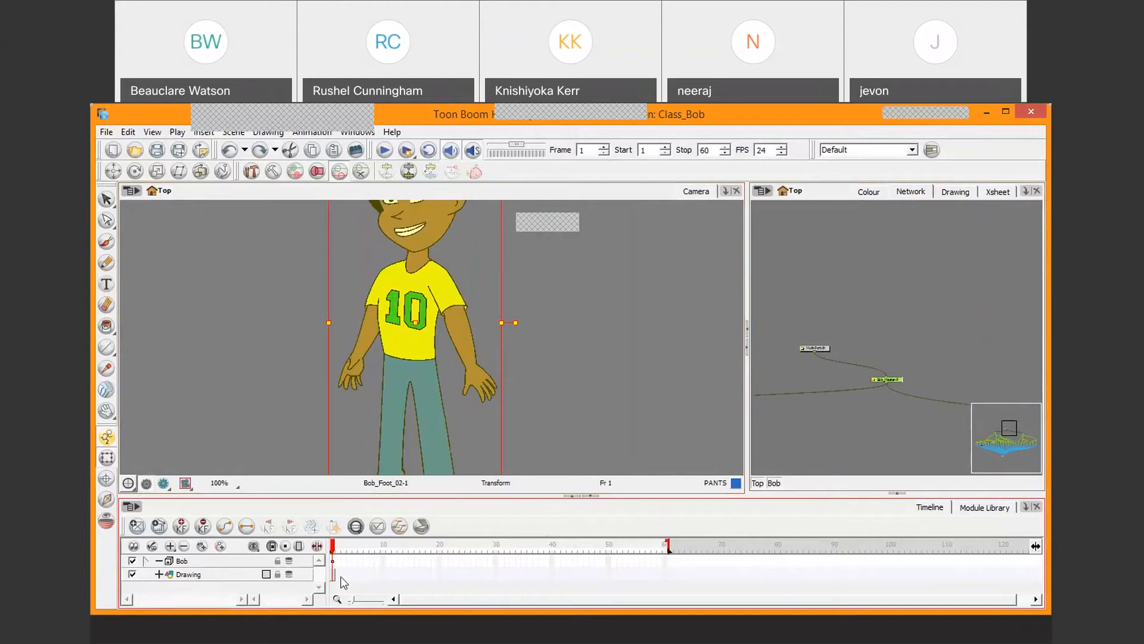
mouse_move(342, 546)
left_mouse_down()
mouse_move(493, 546)
mouse_move(288, 532)
mouse_move(335, 551)
mouse_move(383, 544)
mouse_move(332, 545)
left_mouse_up()
scroll(496, 312, "down", 1)
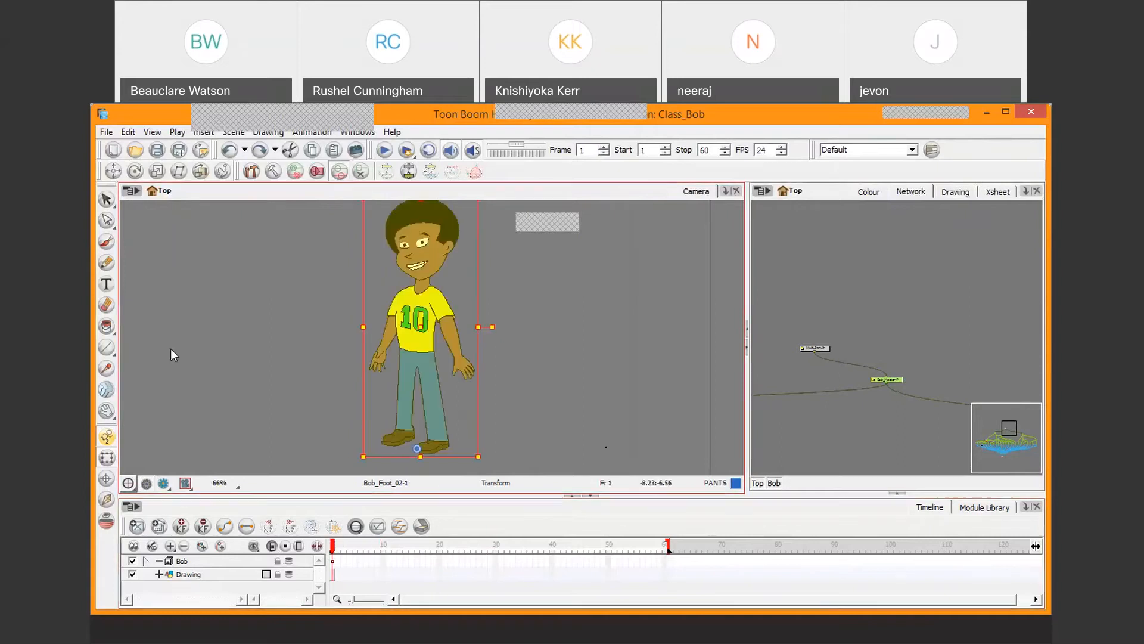
left_click(123, 337)
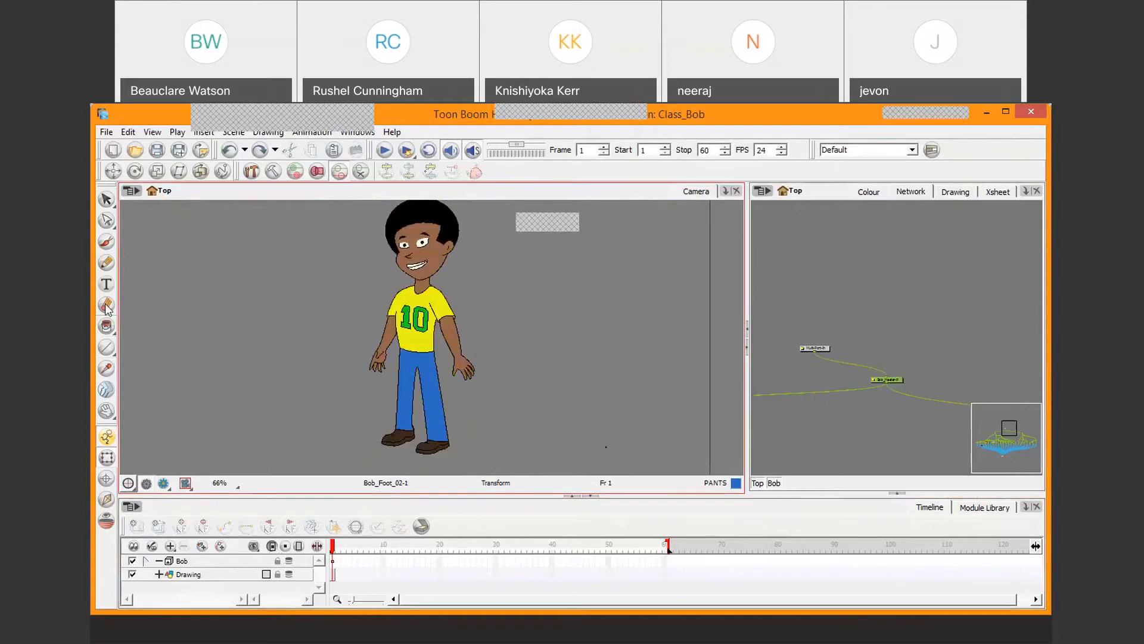
Write the text note F5 in the camera view beside the character.
left_click(106, 284)
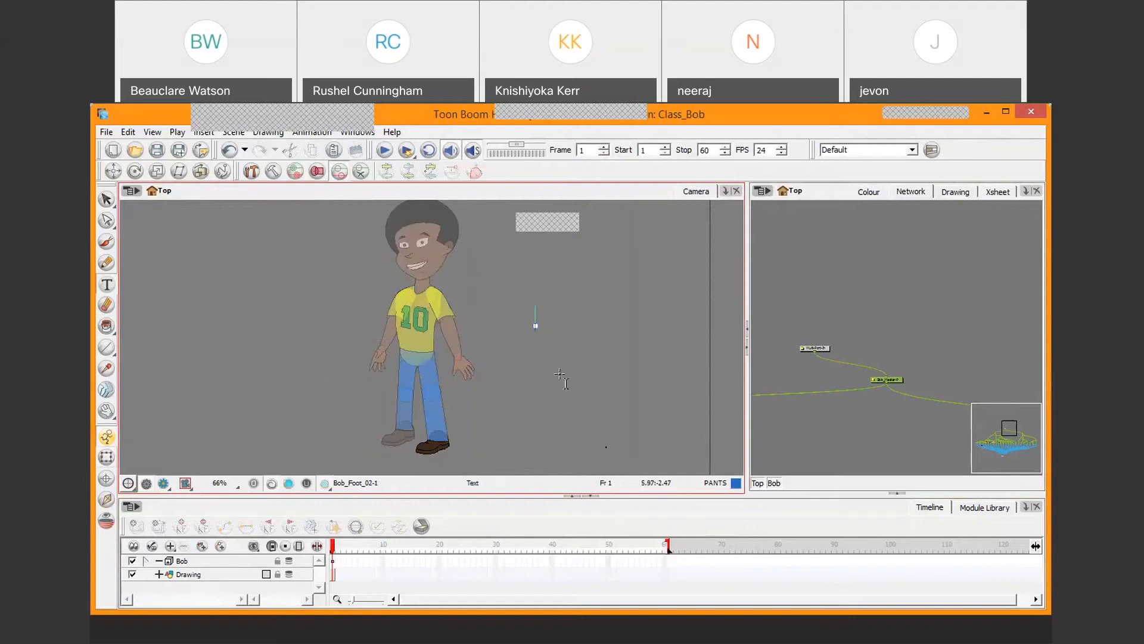
type("F5225")
key("BackSpace")
key("BackSpace")
key("BackSpace")
key("Escape")
key("2")
key("2")
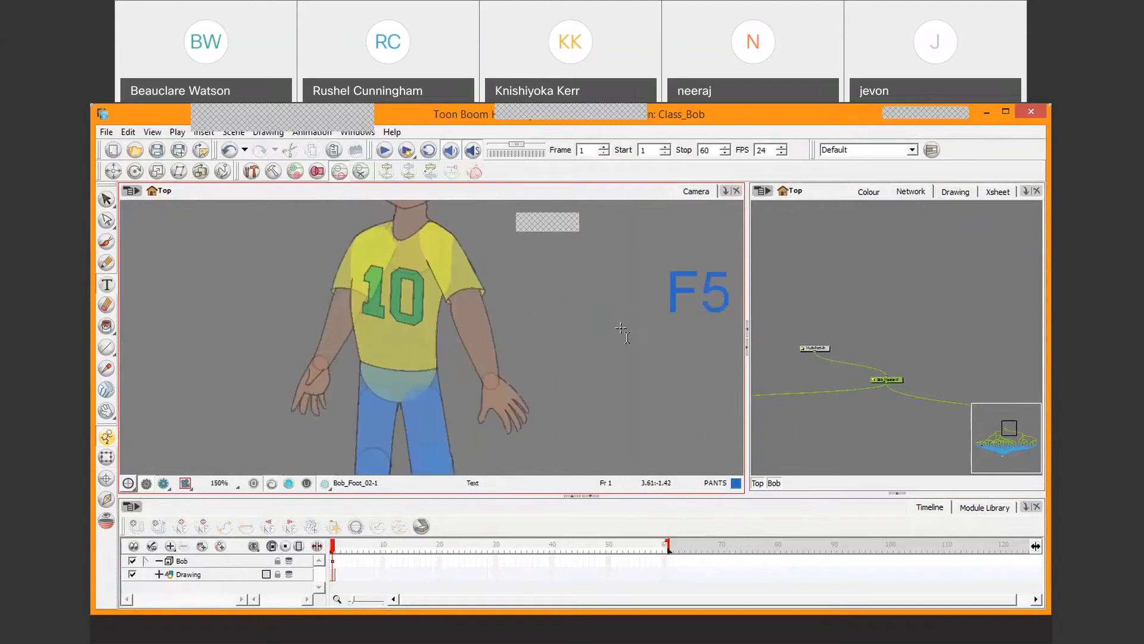
key("space")
left_click_drag(636, 332, 554, 355)
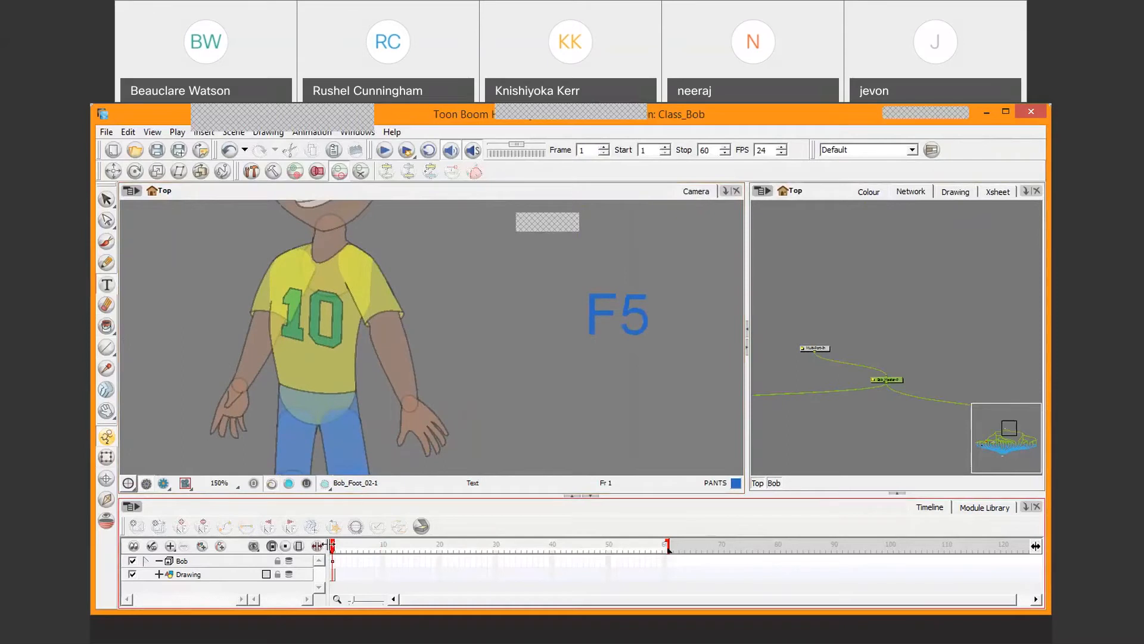
Remove the stray characters and delete the F5 text note.
left_click_drag(332, 546, 213, 575)
type("222")
key("ctrl+z")
key("ctrl+z")
key("BackSpace")
key("BackSpace")
key("BackSpace")
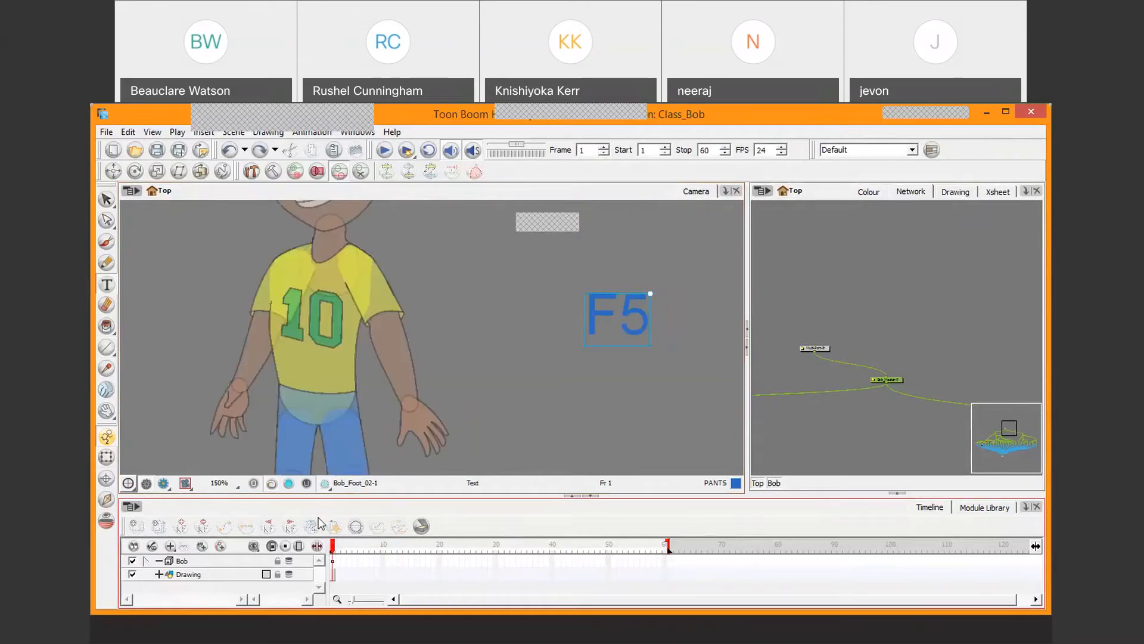
Extend the Bob layer's exposure to frame 60.
key("1")
key("1")
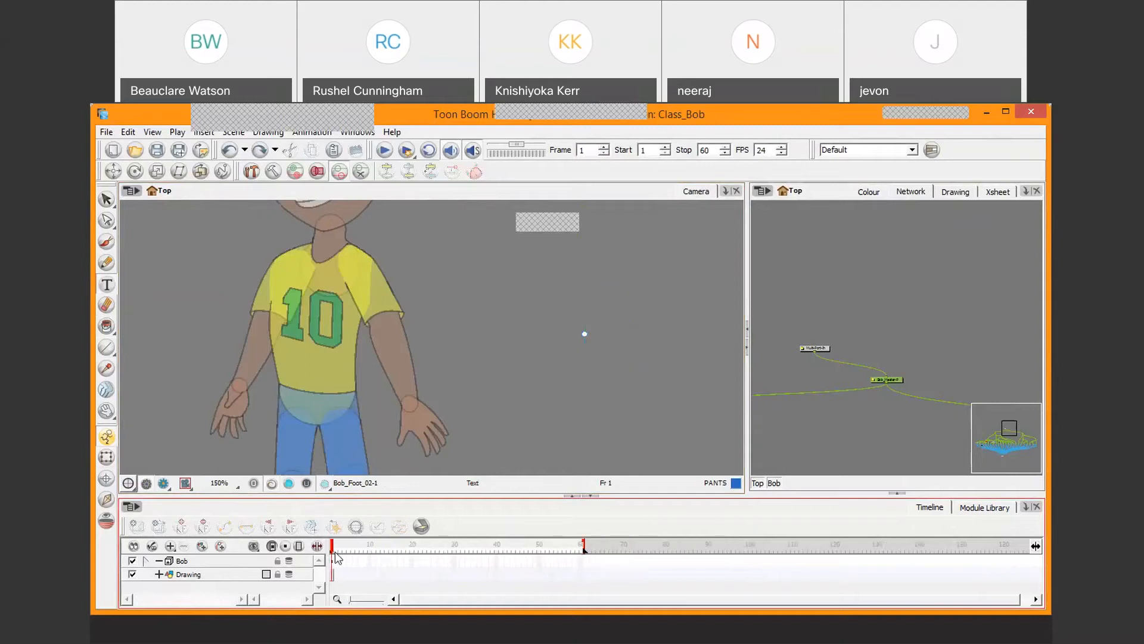
key("2")
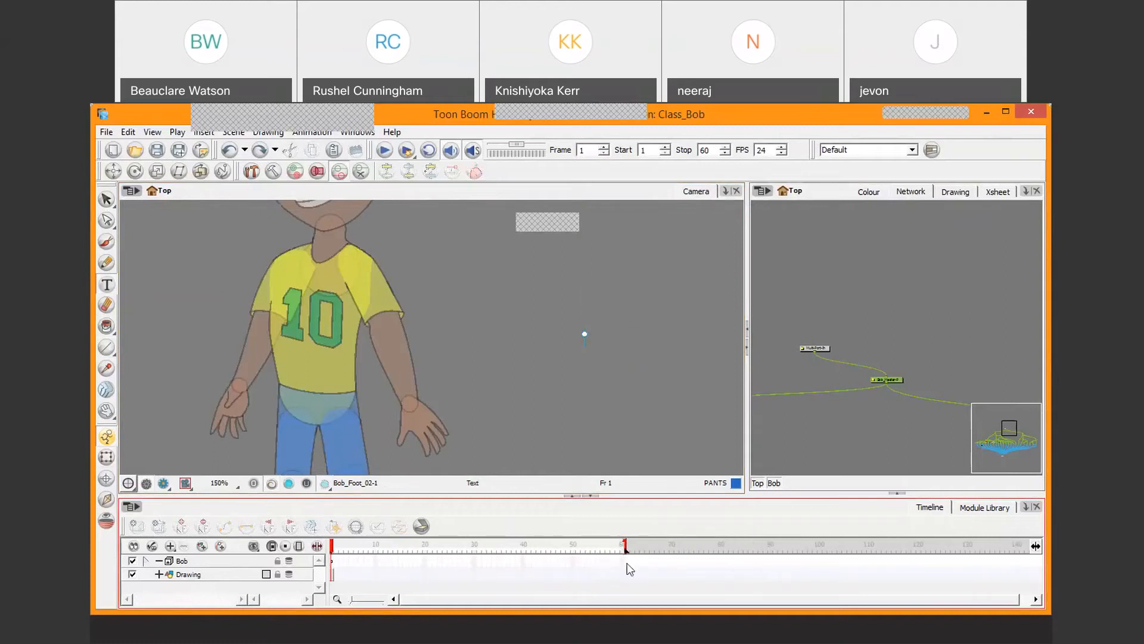
left_click(623, 561)
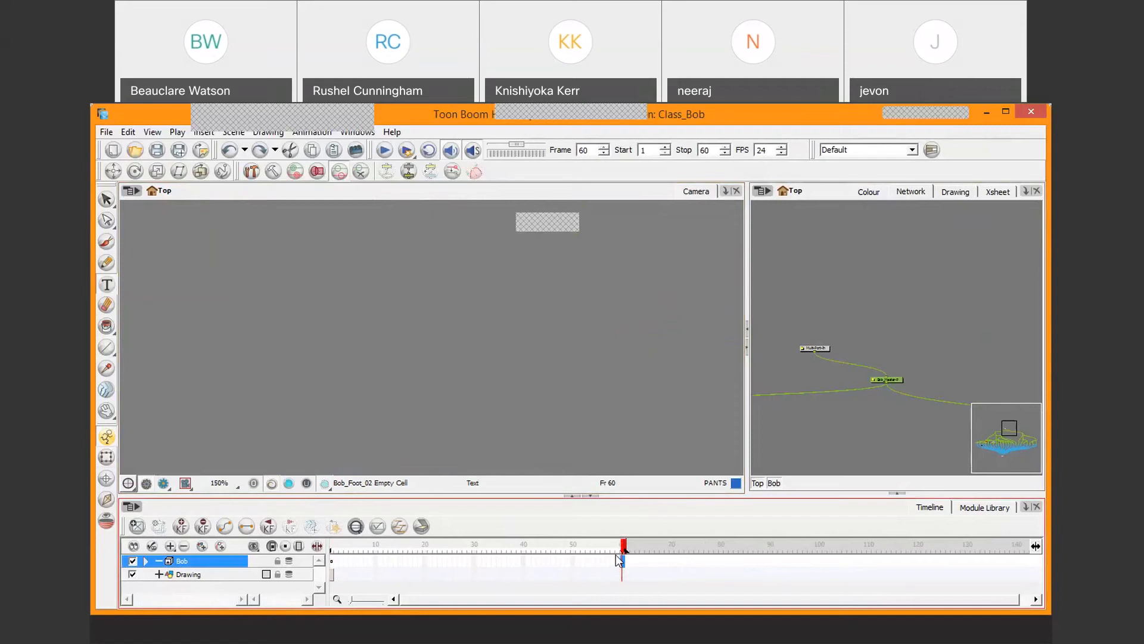
key("F5")
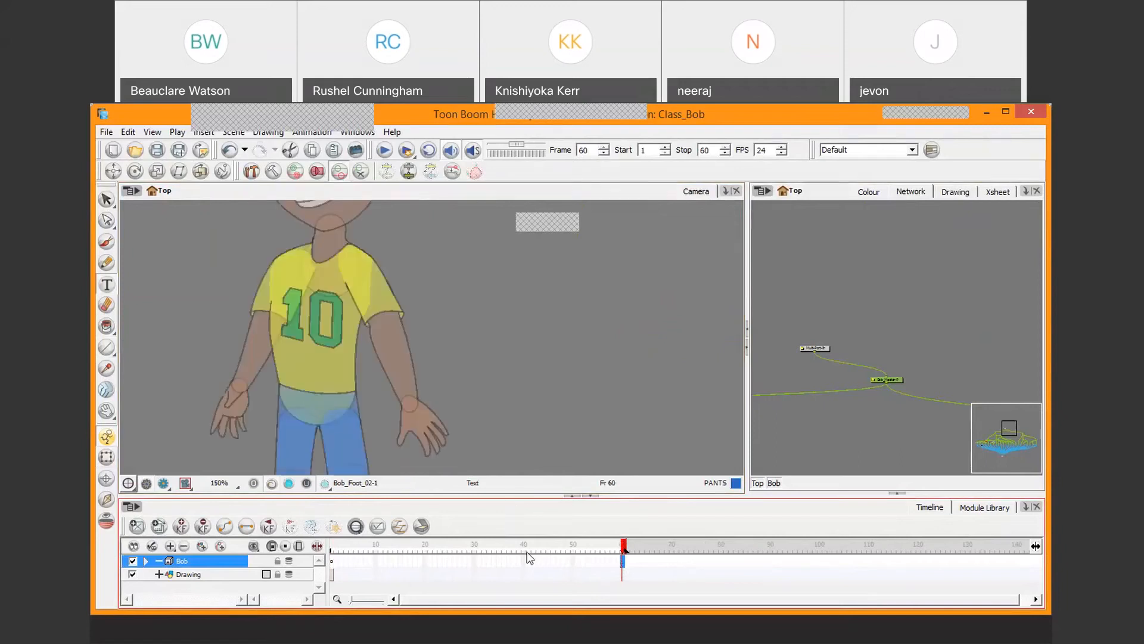
Scrub and play back the timeline to check that the character shows across the extended frames.
key("1")
left_click_drag(578, 544, 252, 578)
left_click(384, 151)
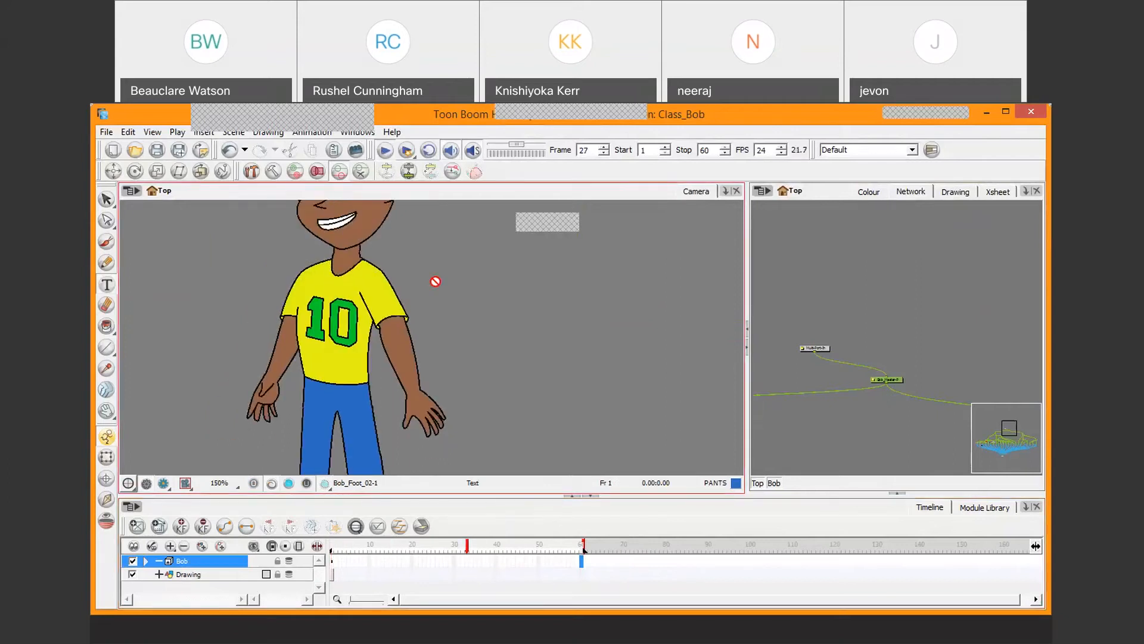
left_click(387, 149)
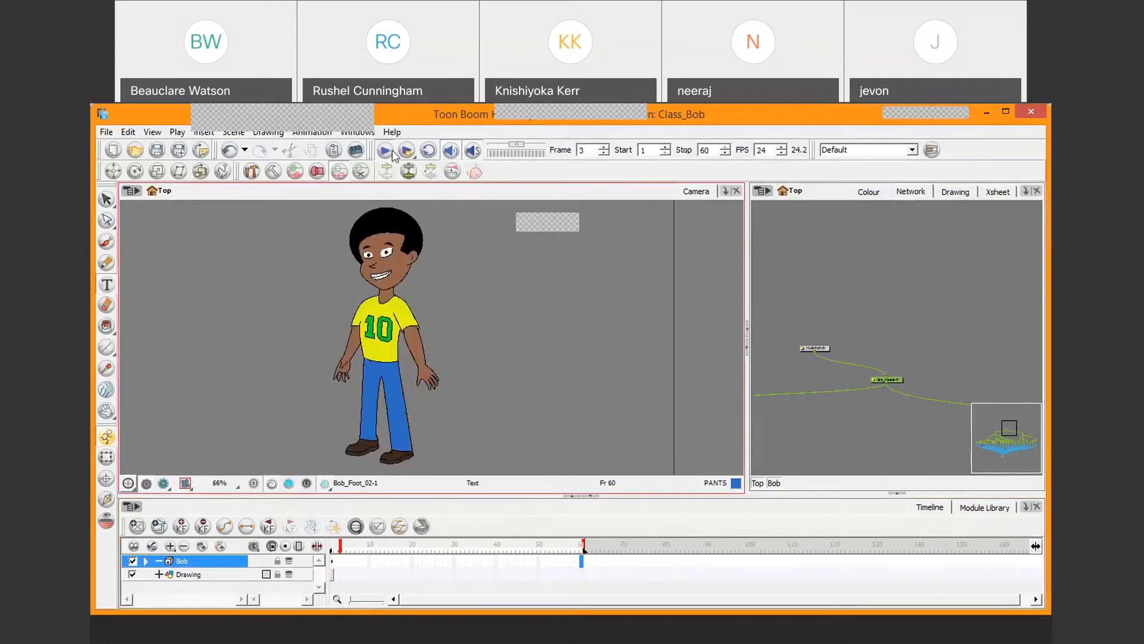
left_click(387, 149)
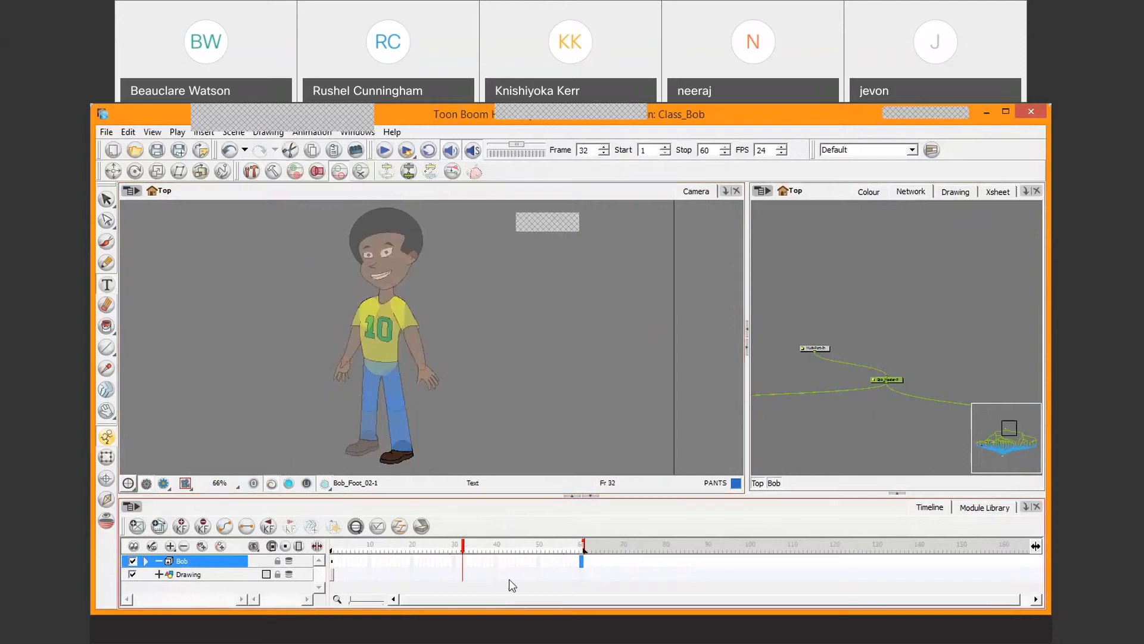
Expand the Bob group in an enlarged timeline, examine the exposure of its body-part layers, and restore the collapsed layout.
left_click(145, 561)
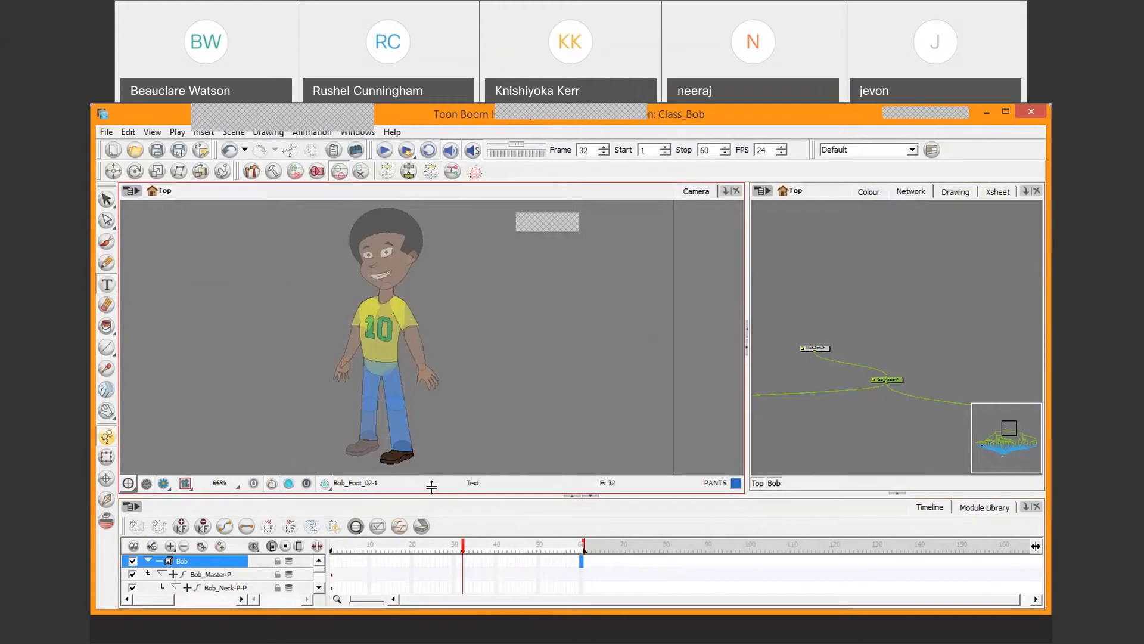
left_click_drag(432, 487, 455, 333)
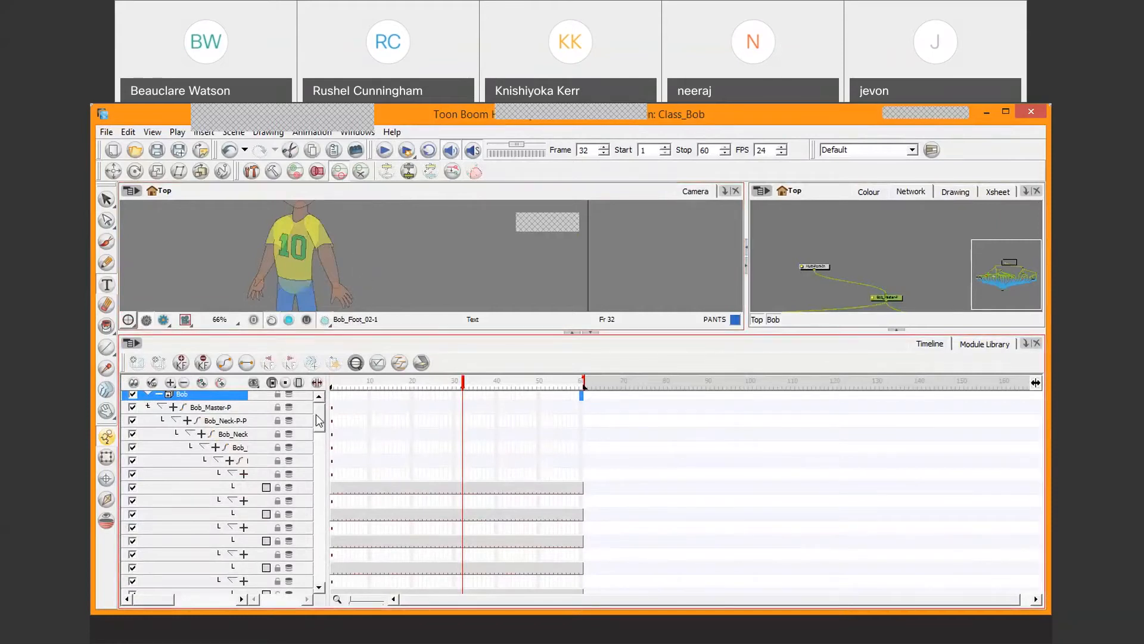
mouse_move(319, 420)
left_mouse_down()
mouse_move(342, 495)
mouse_move(339, 411)
left_mouse_up()
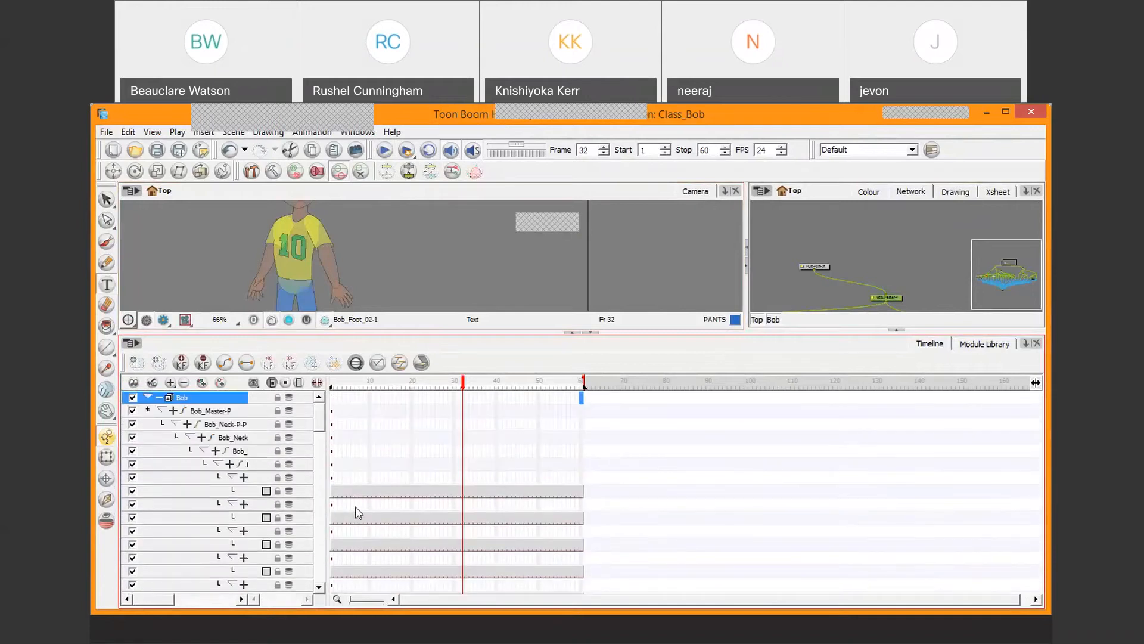
left_click(148, 397)
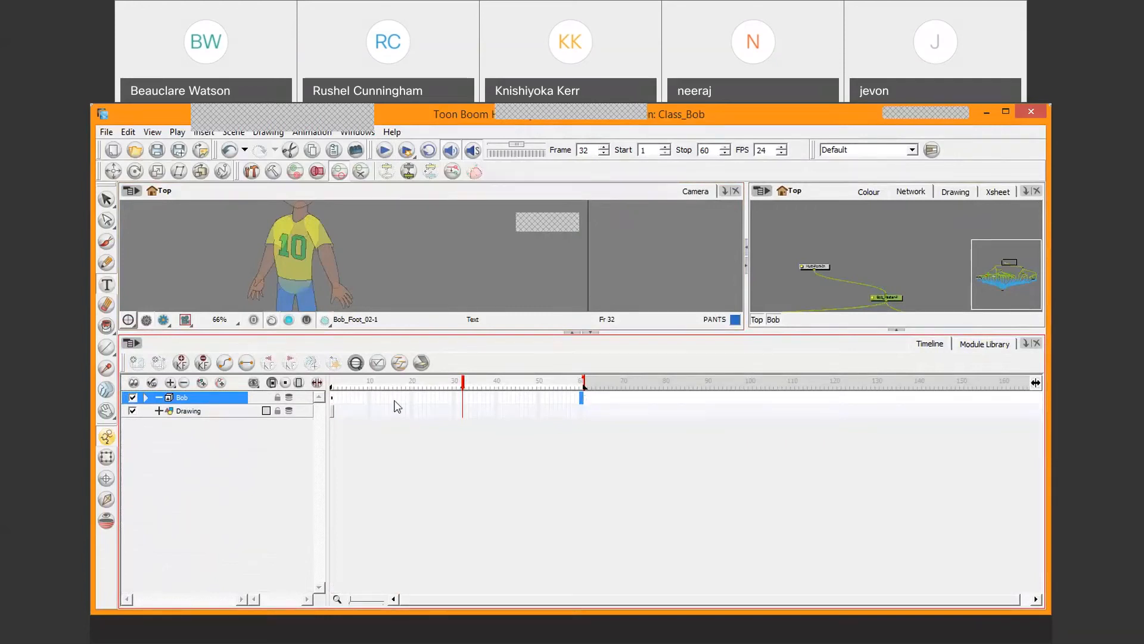
left_click(145, 397)
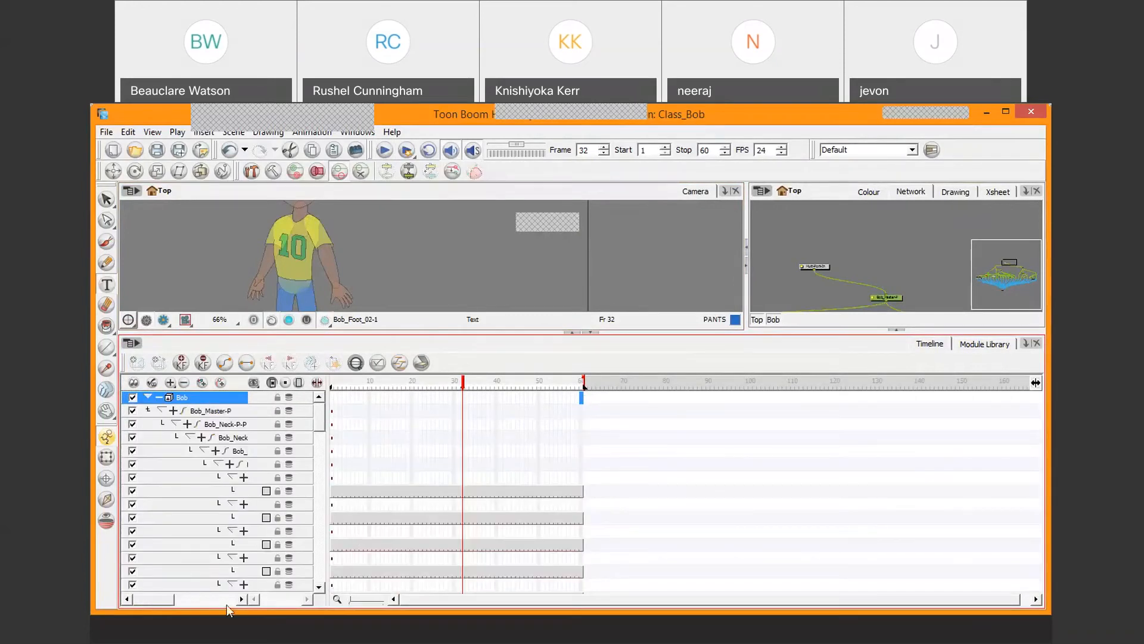
left_click(184, 602)
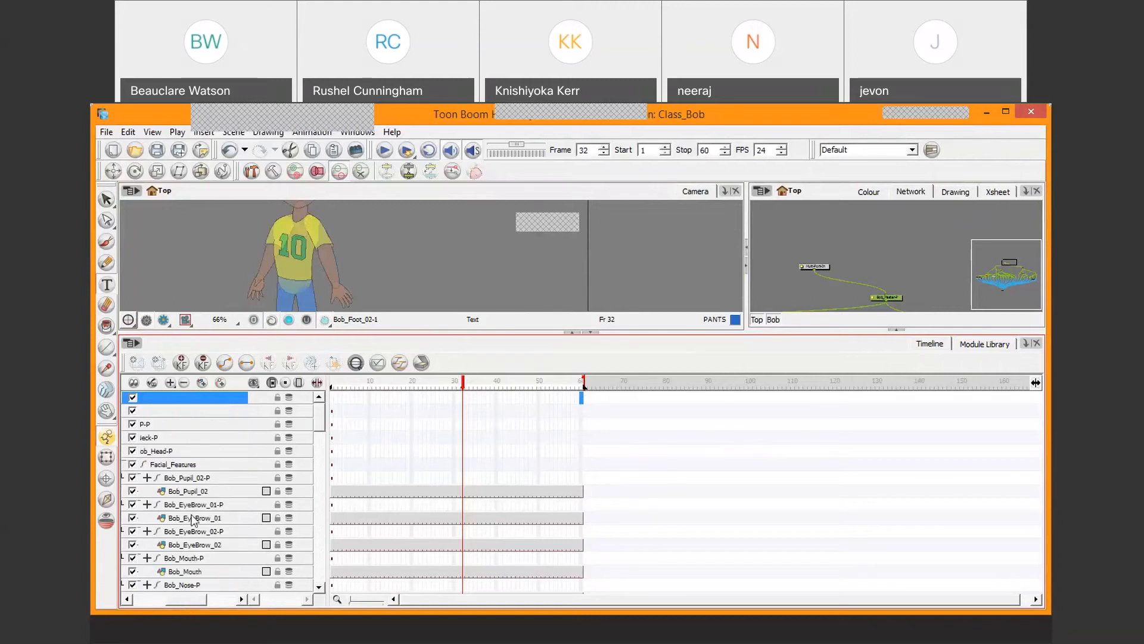
scroll(335, 503, "down", 10)
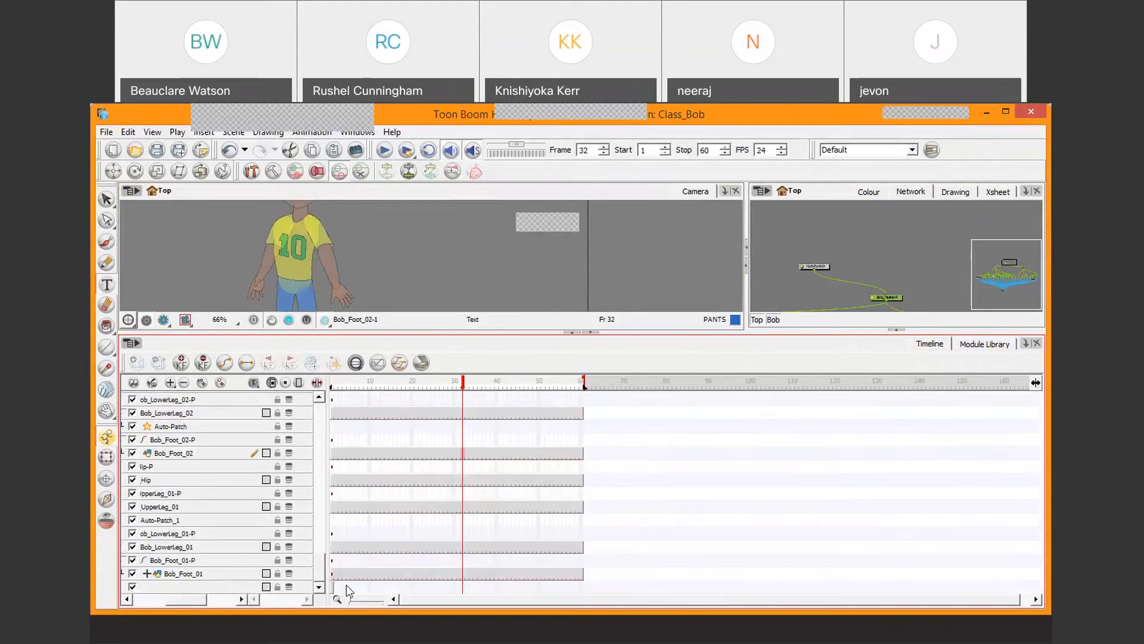
scroll(345, 585, "up", 10)
key("shift+f")
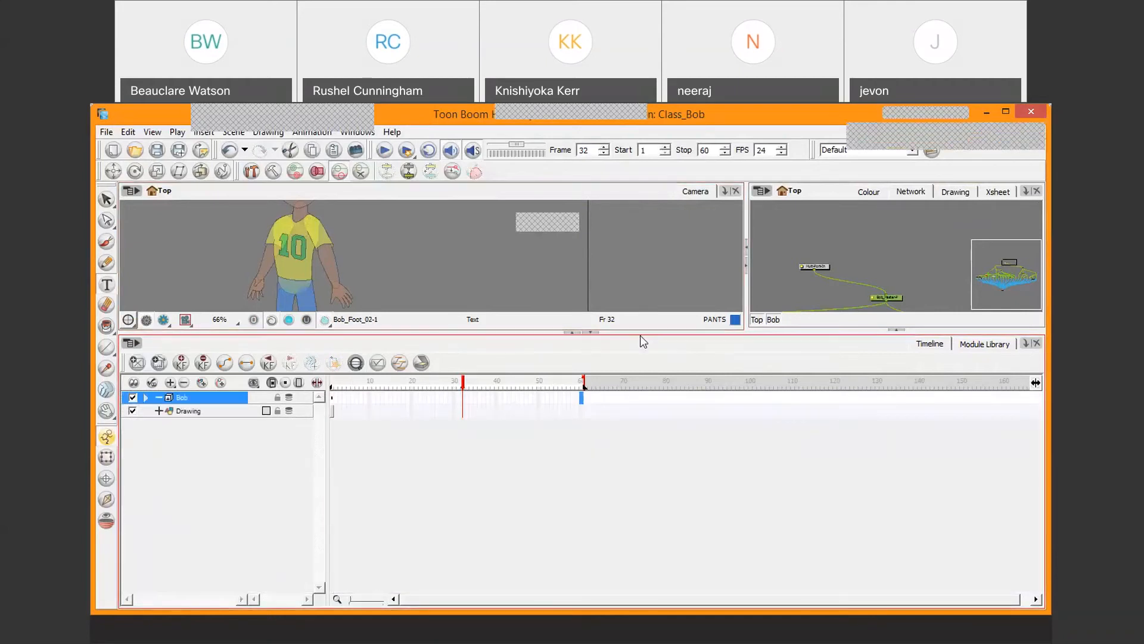
left_click_drag(641, 332, 590, 462)
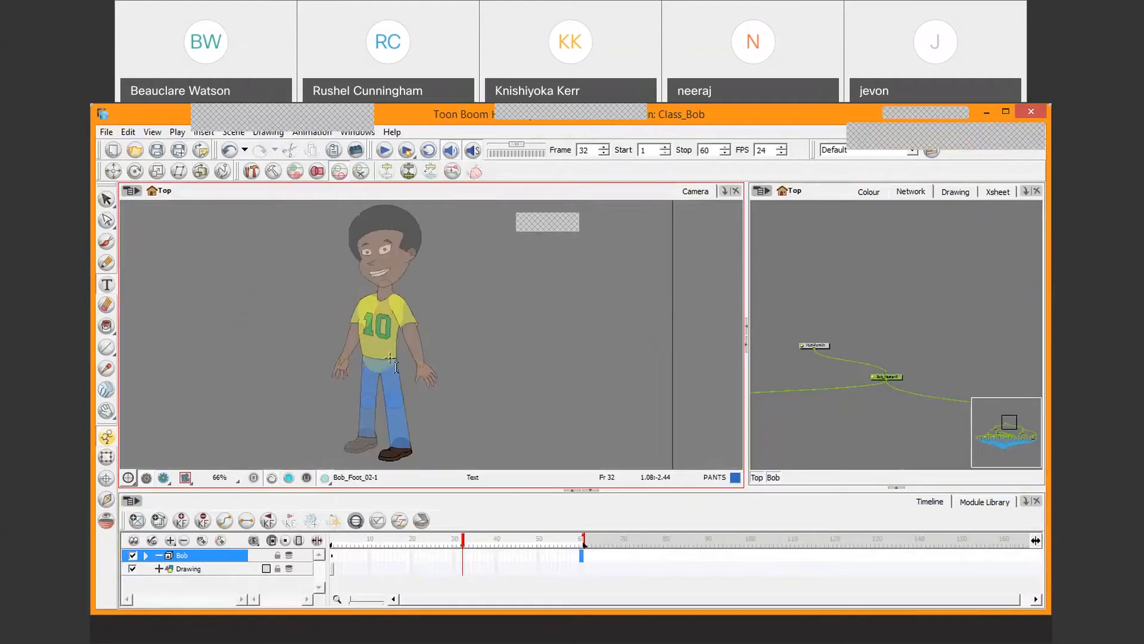
Return to frame 1, select Bob_Arm_01 with the Transform tool, and show its deformation controls.
scroll(390, 358, "up", 1)
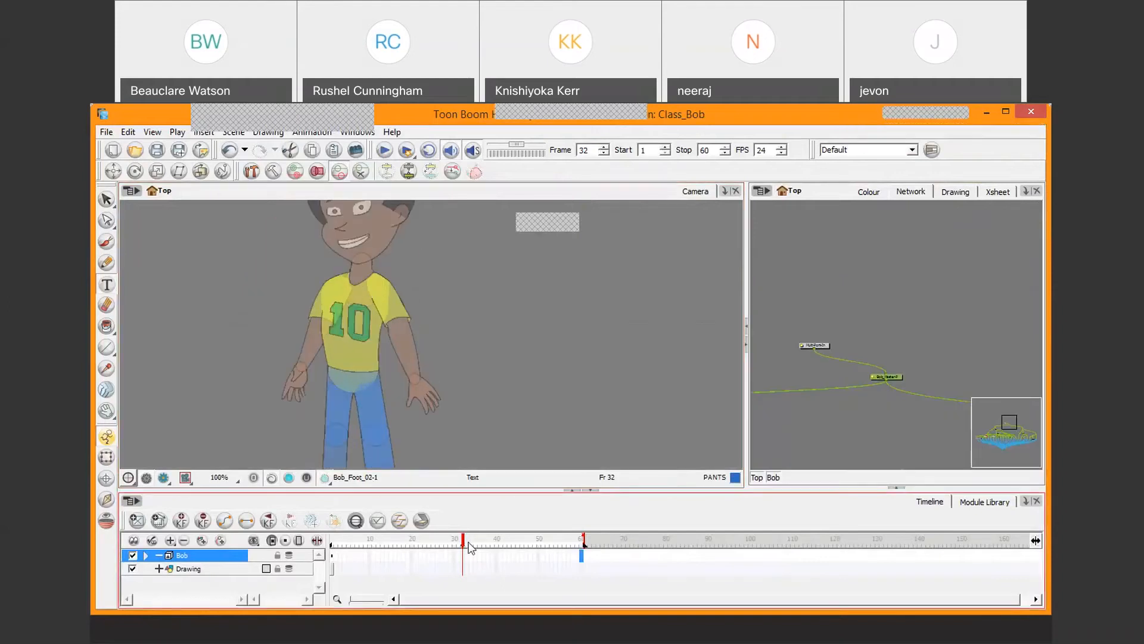
left_click_drag(464, 544, 331, 544)
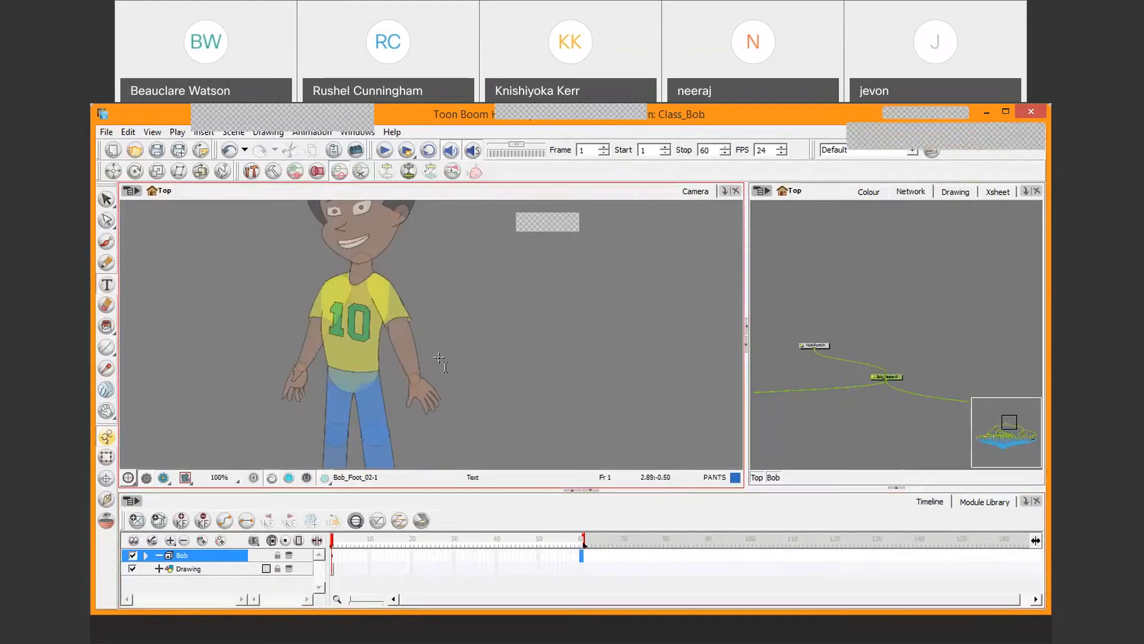
left_click(106, 457)
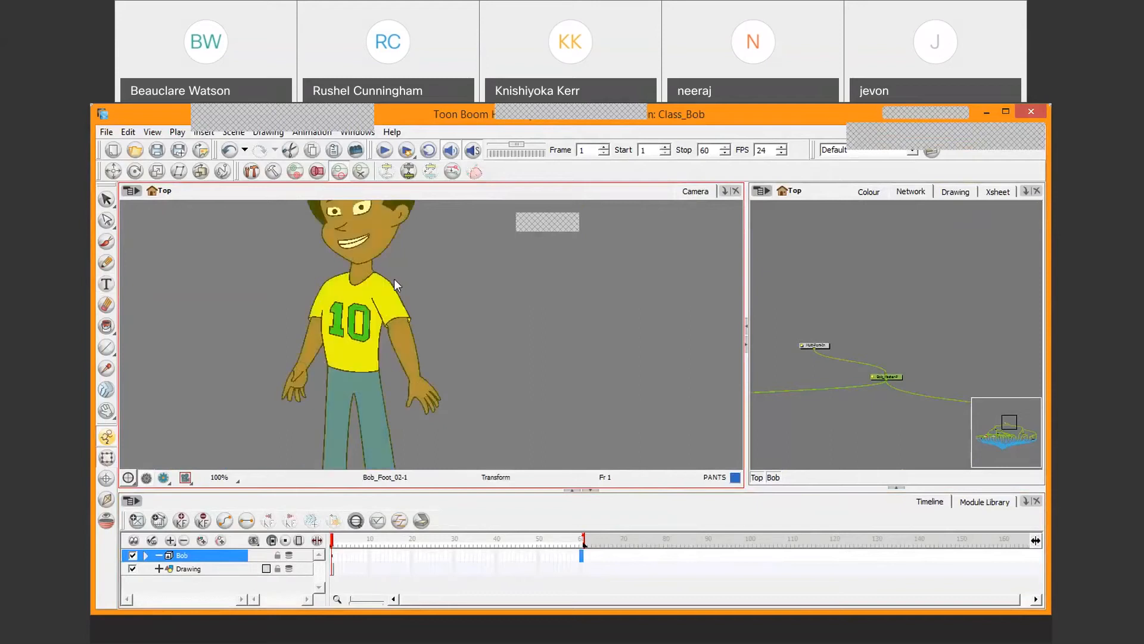
left_click(314, 360)
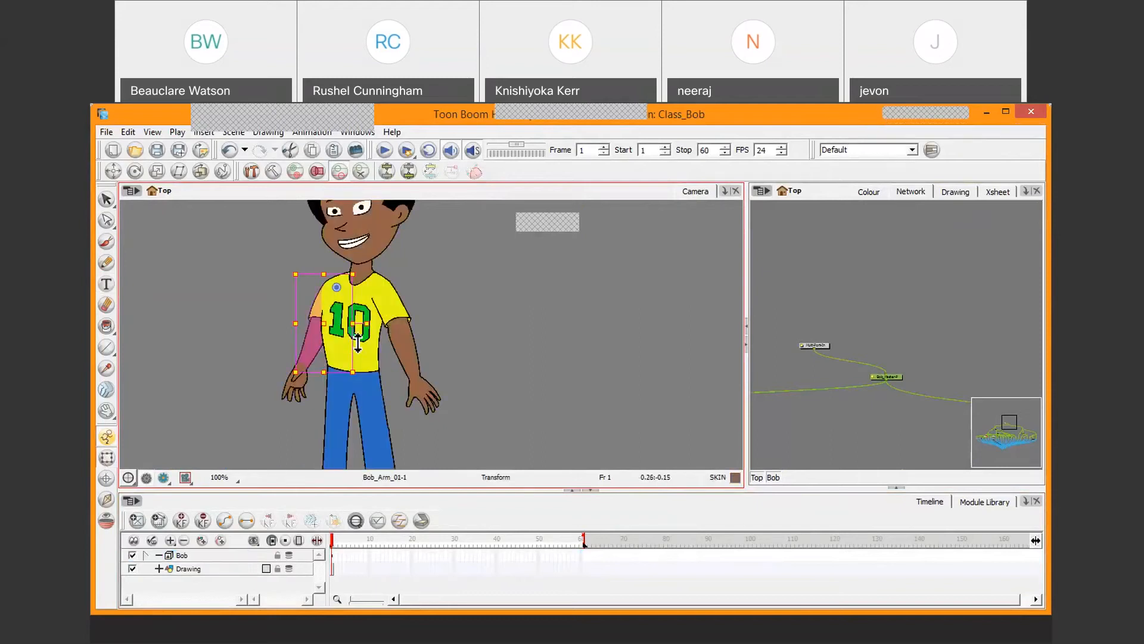
key("F11")
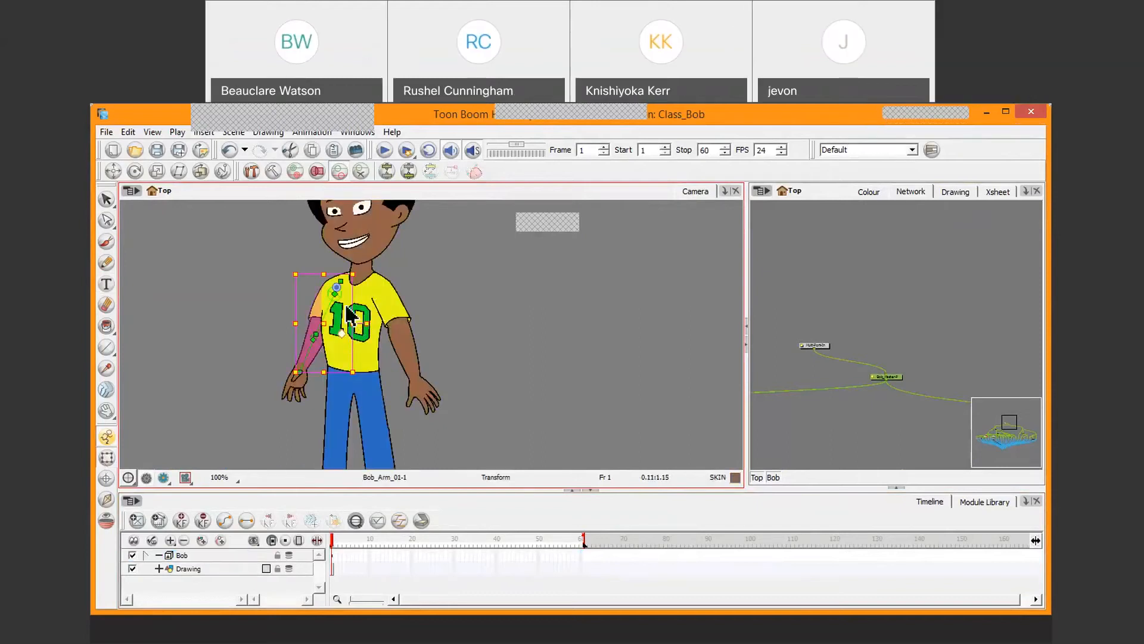
key("2")
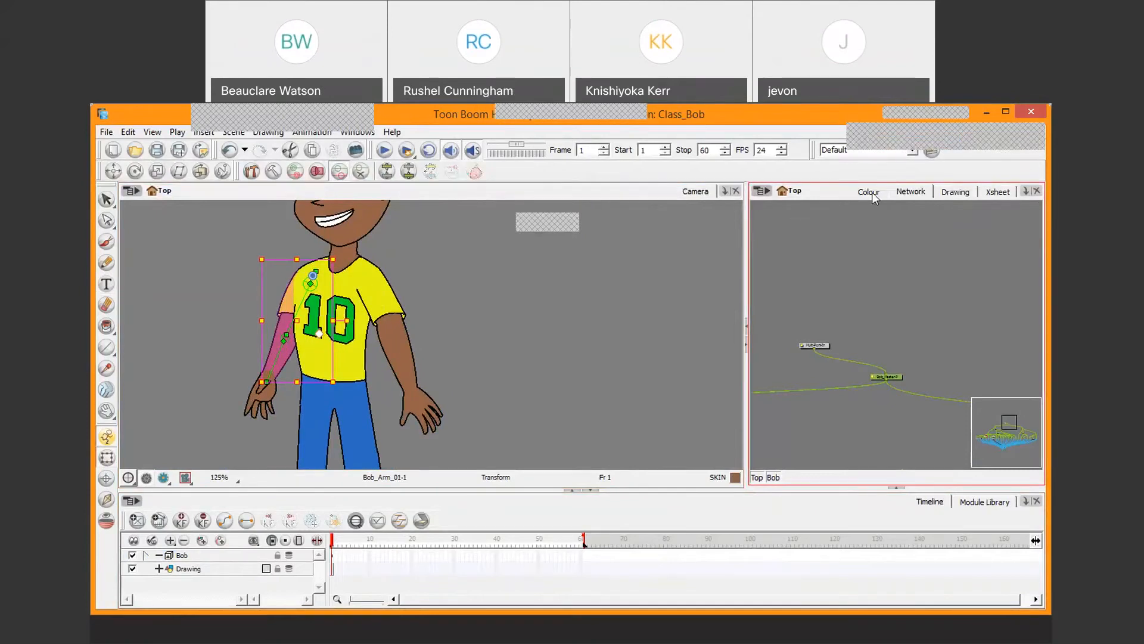
Pose the arm by bending the forearm up sideways and swinging the upper arm outward, and select the opposite arm.
left_click_drag(279, 360, 249, 318)
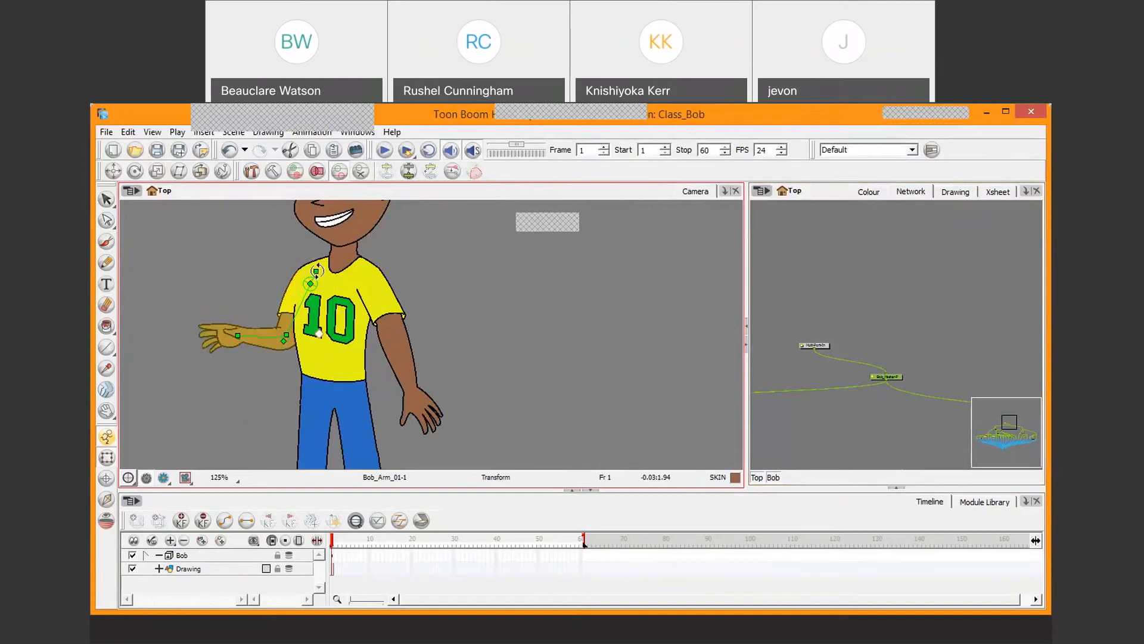
left_click_drag(329, 275, 363, 297)
left_click(400, 326)
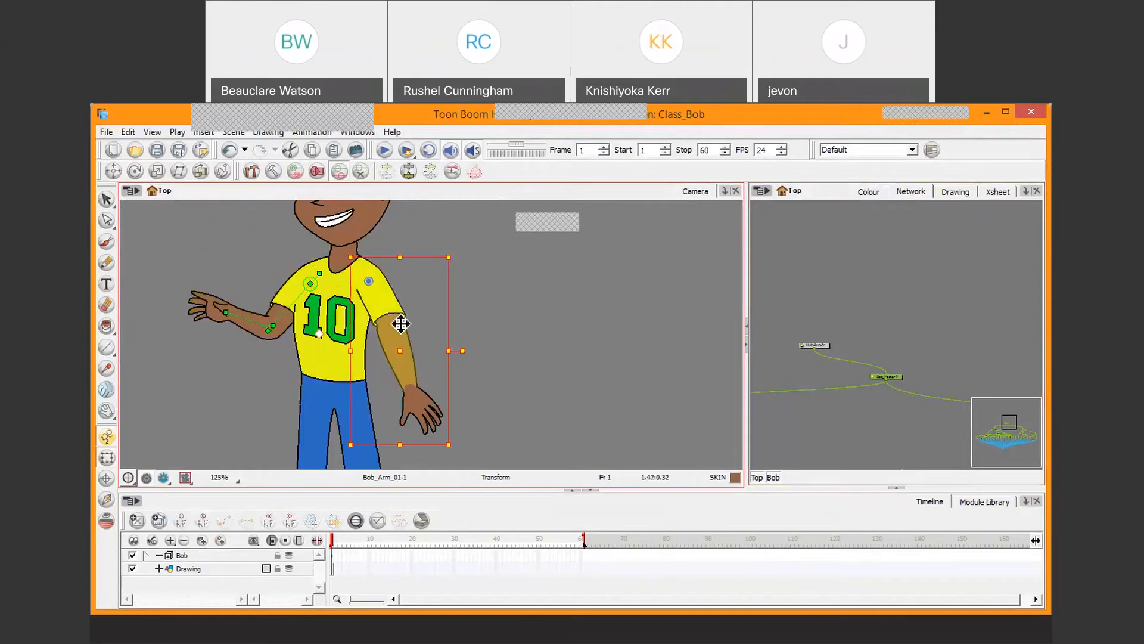
At frame 1, rotate the straight arm, Bob_Arm_02, inward toward the body and turn its hand inward at the wrist.
left_click(420, 300)
key("ctrl+z")
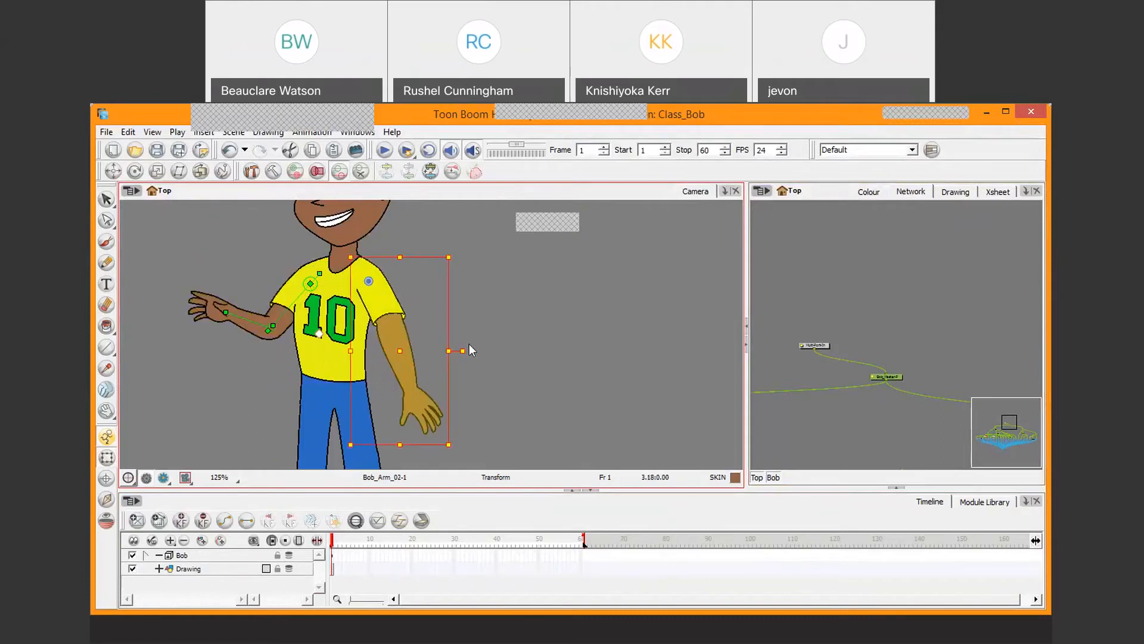
left_click_drag(464, 350, 452, 370)
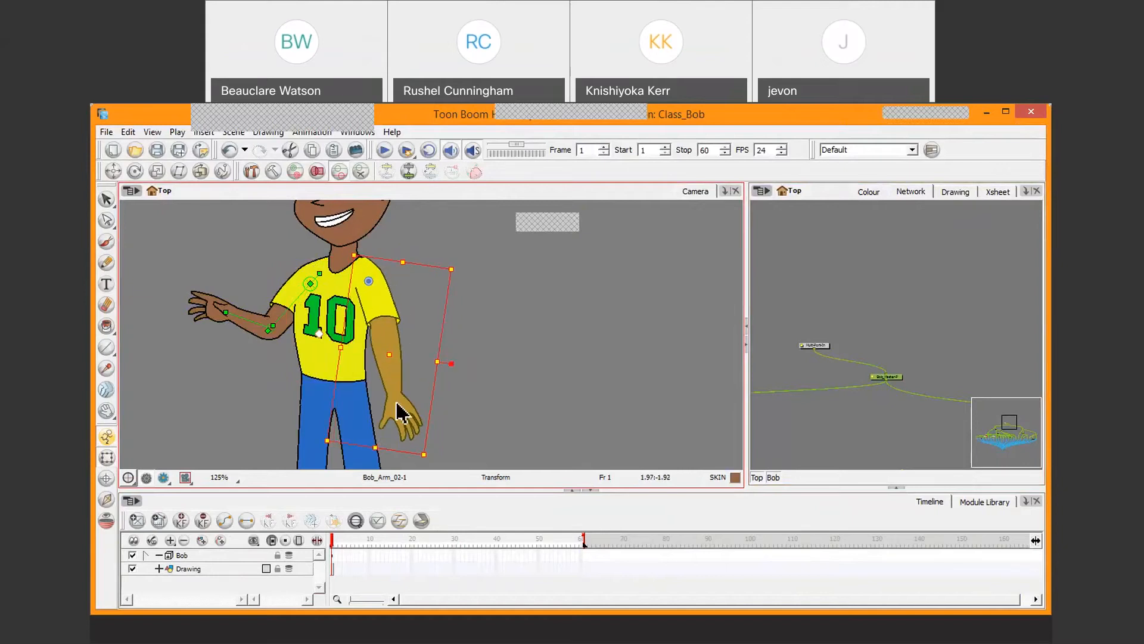
left_click(398, 408)
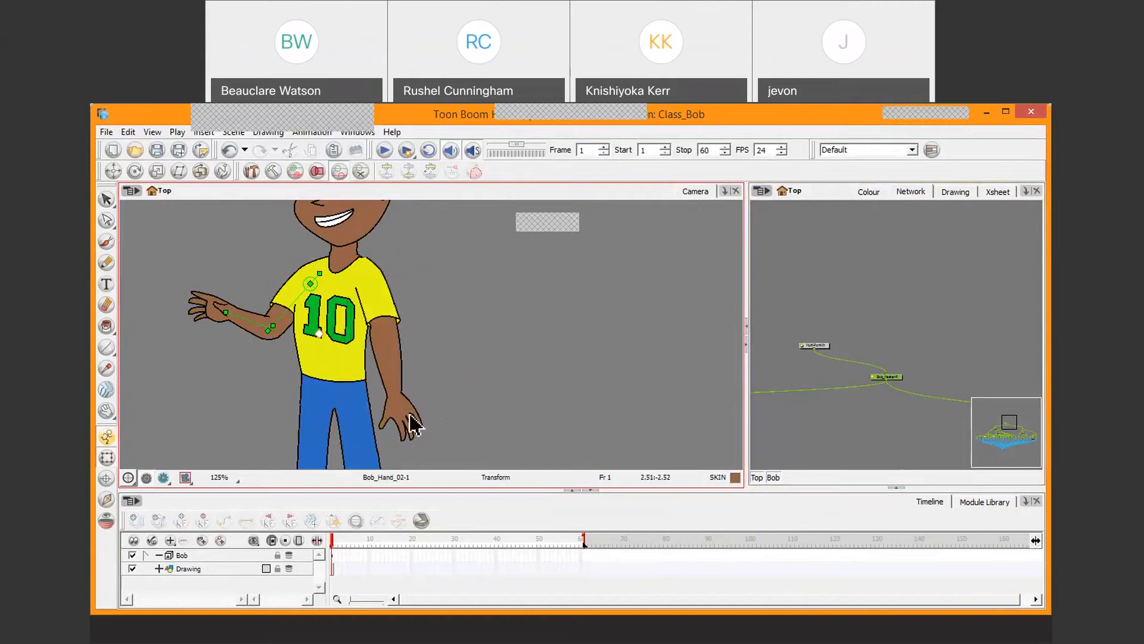
left_click_drag(440, 415, 434, 428)
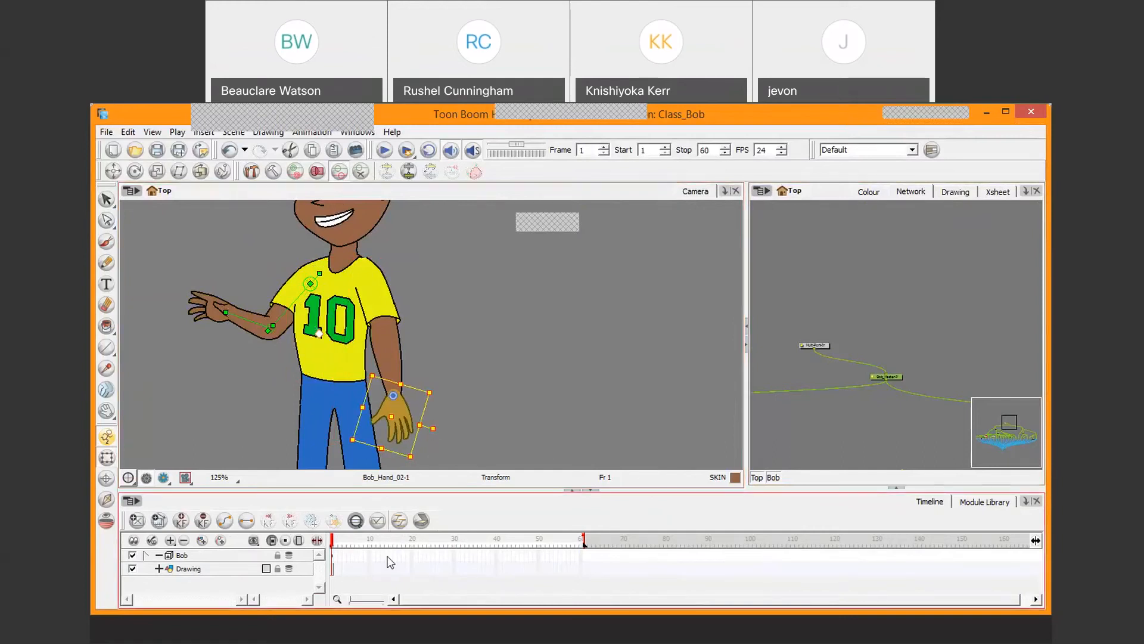
At frame 10, select the head through its parent peg and tilt it backward around the base of the head.
left_click_drag(332, 543, 370, 561)
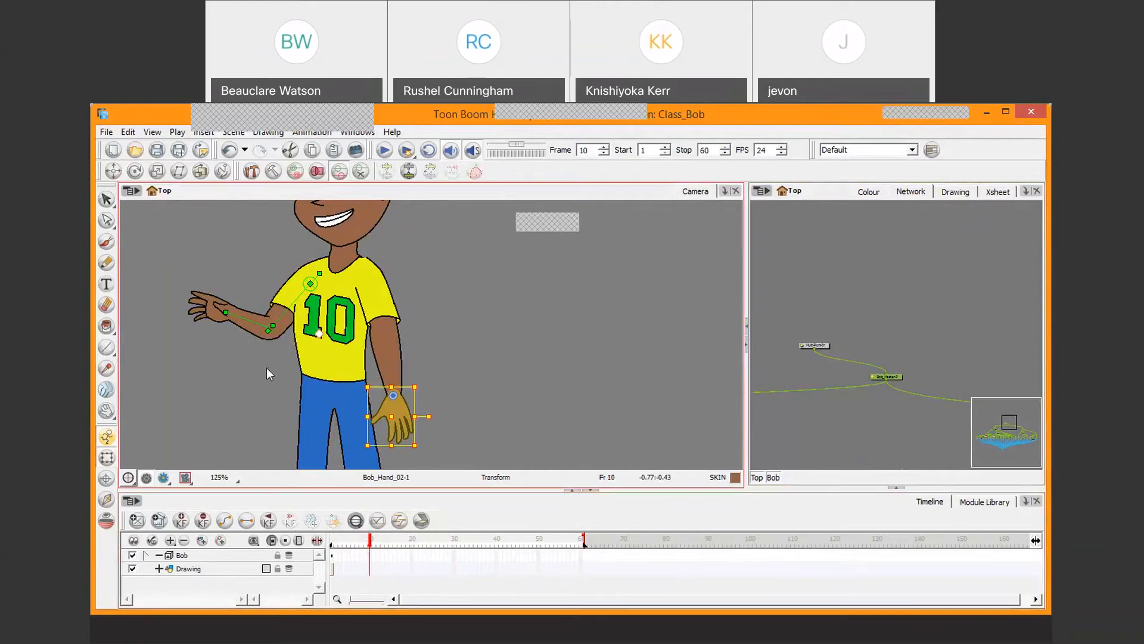
left_click(238, 316)
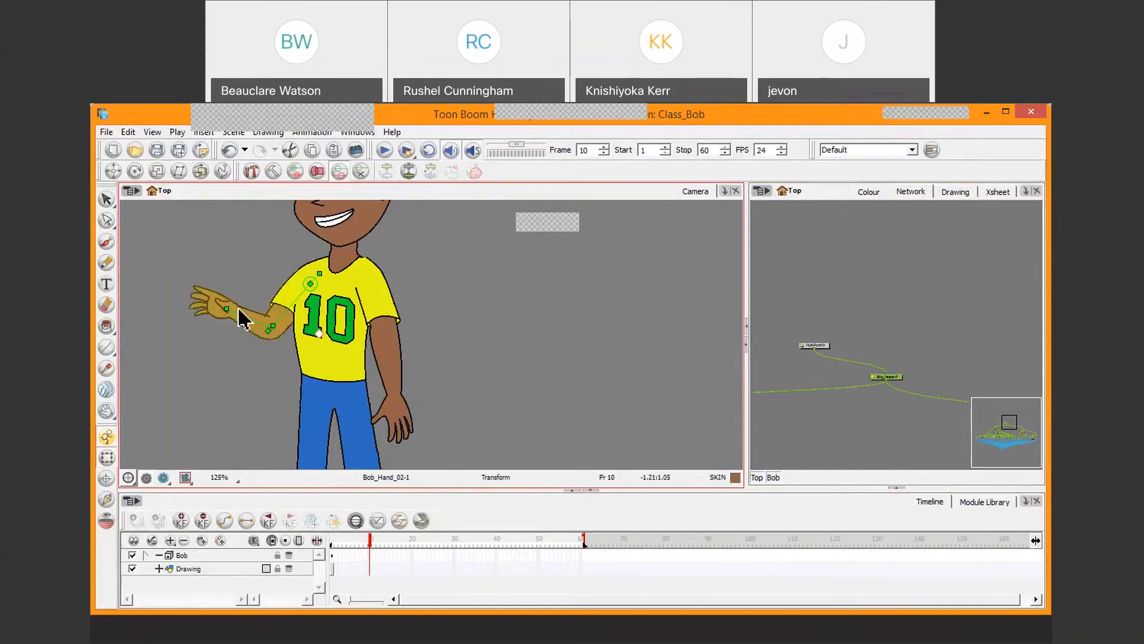
scroll(405, 331, "up", 3)
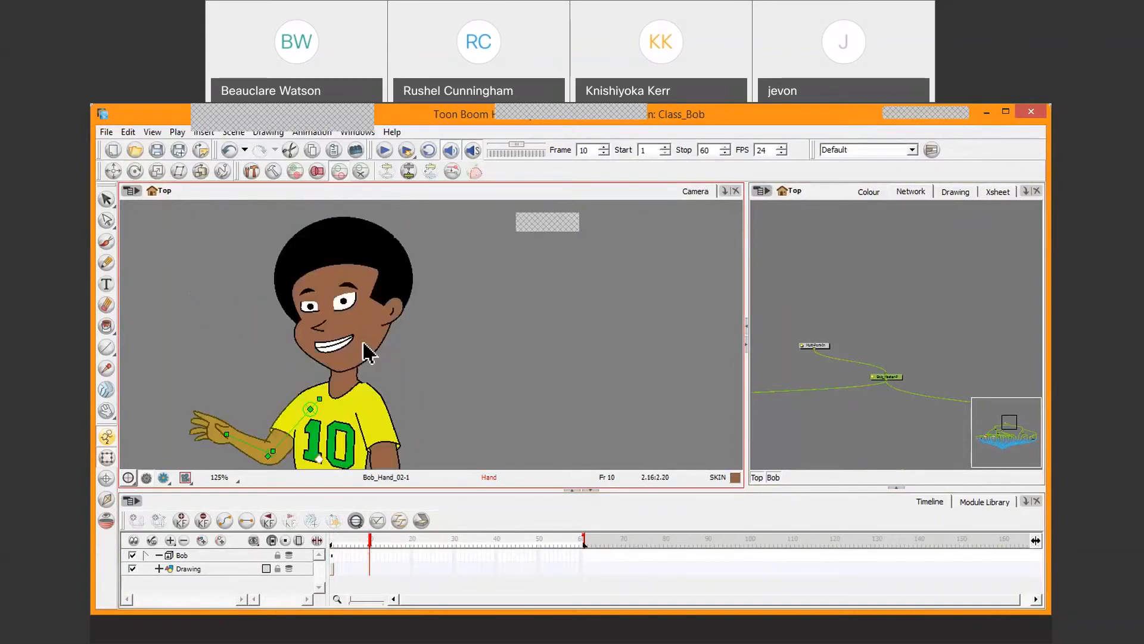
left_click(379, 355)
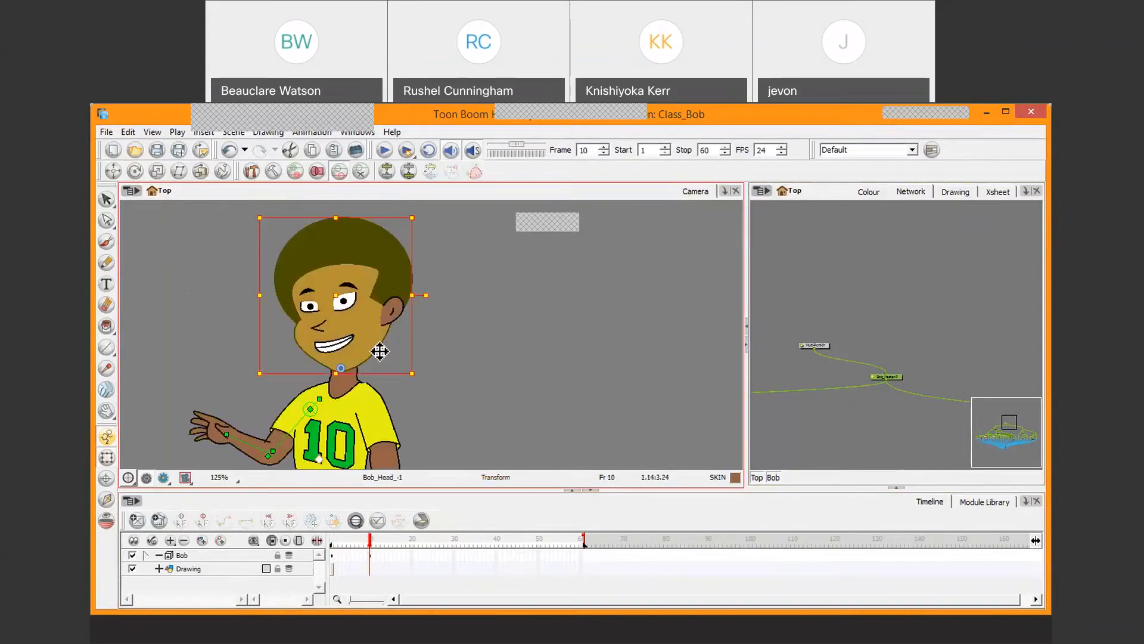
key("b")
key("b")
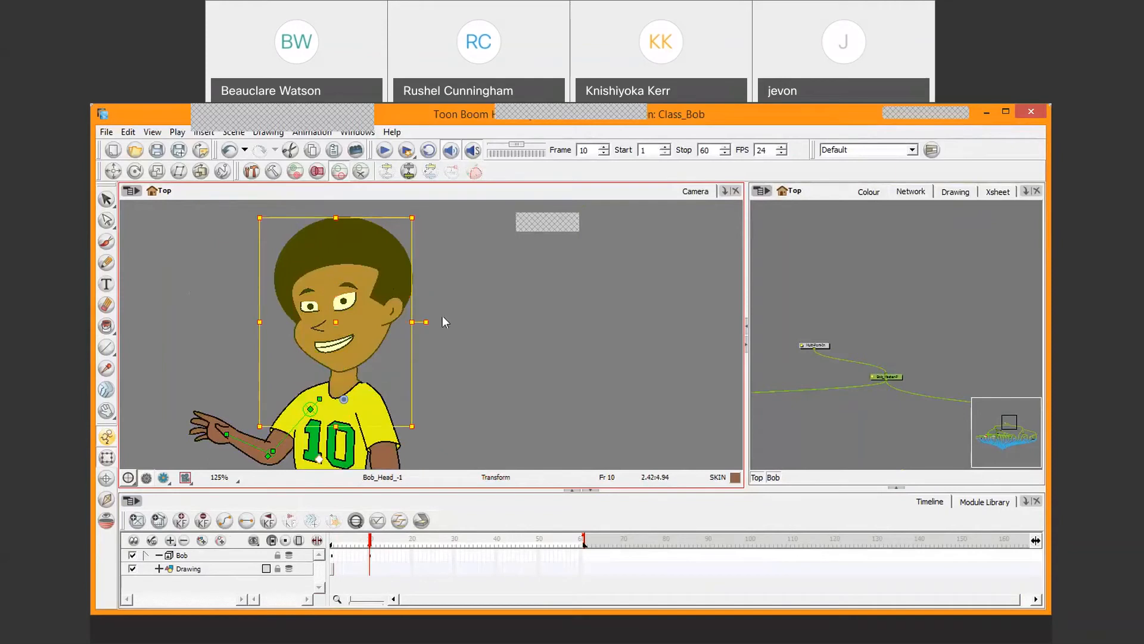
left_click_drag(424, 322, 438, 304)
left_click(396, 327)
key("b")
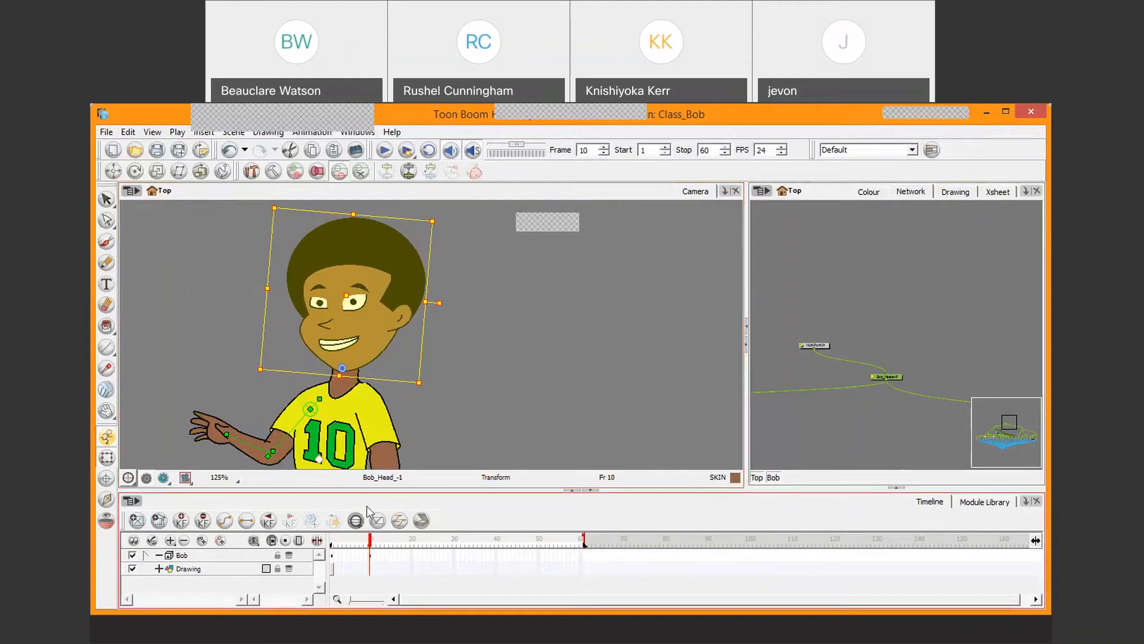
At frame 10, select the upper body through the torso's parent peg and lean it slightly backward from the waist.
left_click(429, 380)
left_click_drag(429, 381, 419, 277)
left_click(354, 394)
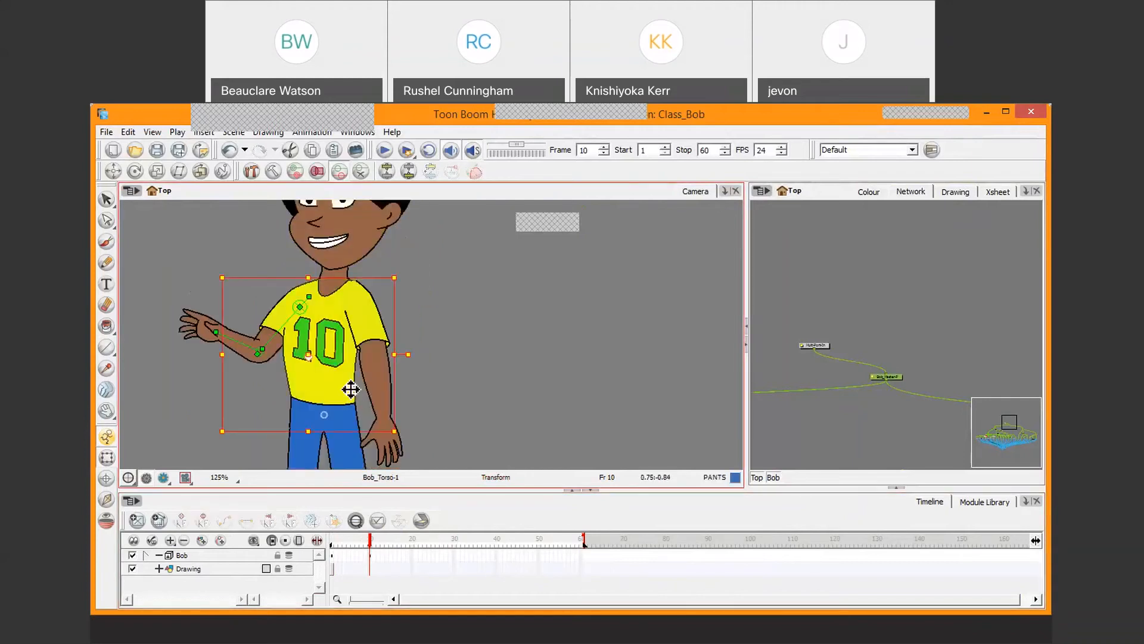
key("b")
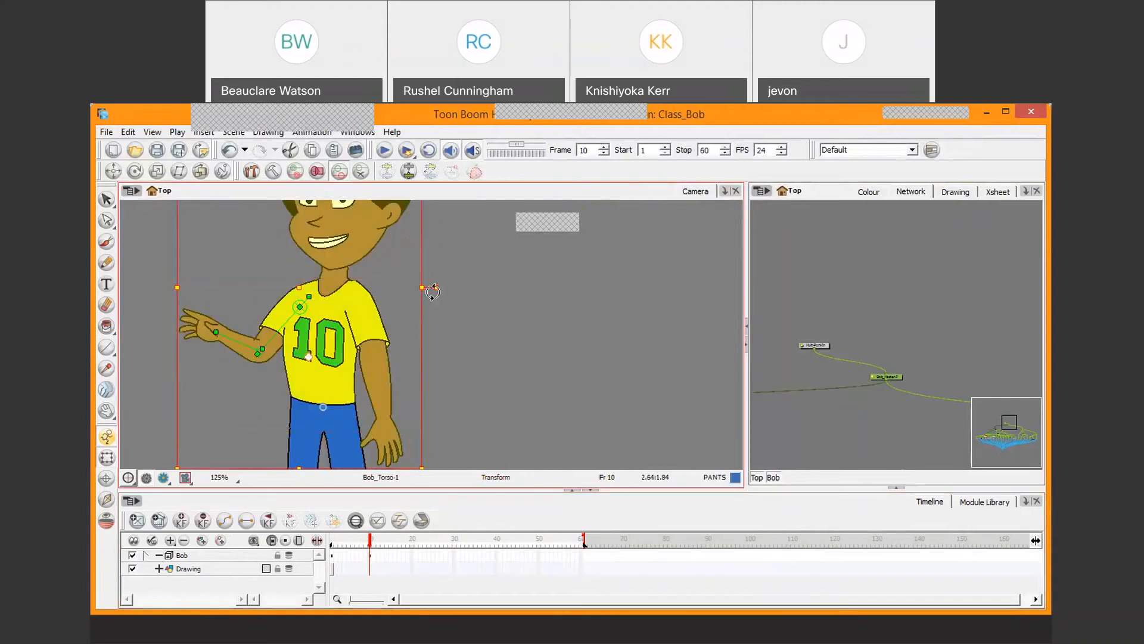
left_click_drag(438, 289, 441, 293)
Select the neck and the whole head through their pegs and adjust their tilt at frame 10.
left_click(353, 286)
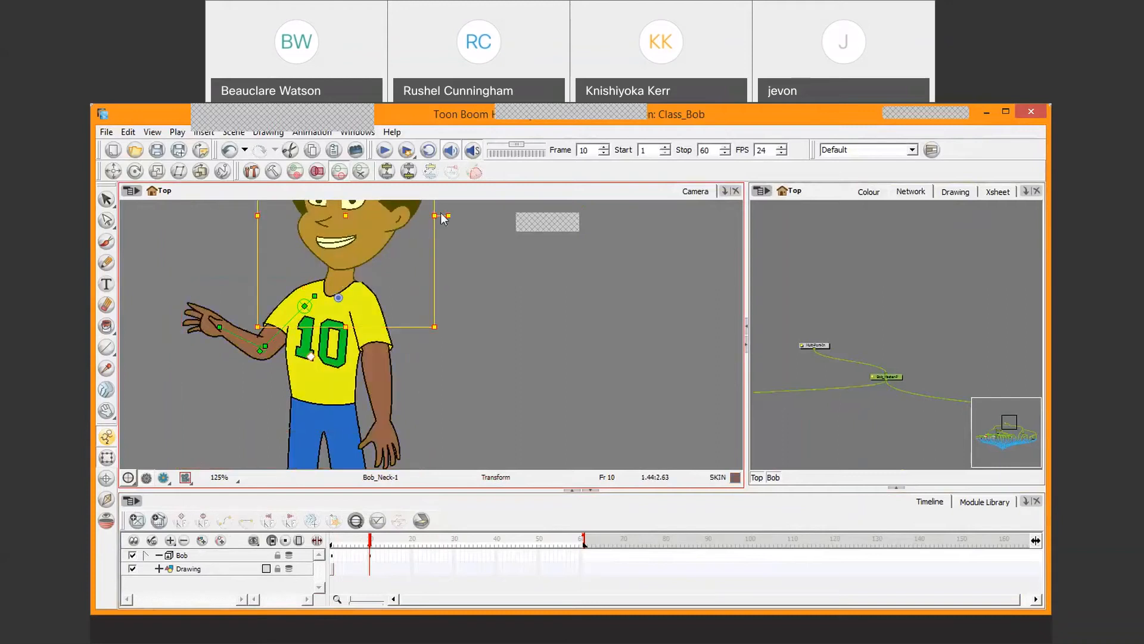
left_click(353, 242)
key("b")
key("b")
left_click_drag(470, 238, 478, 342)
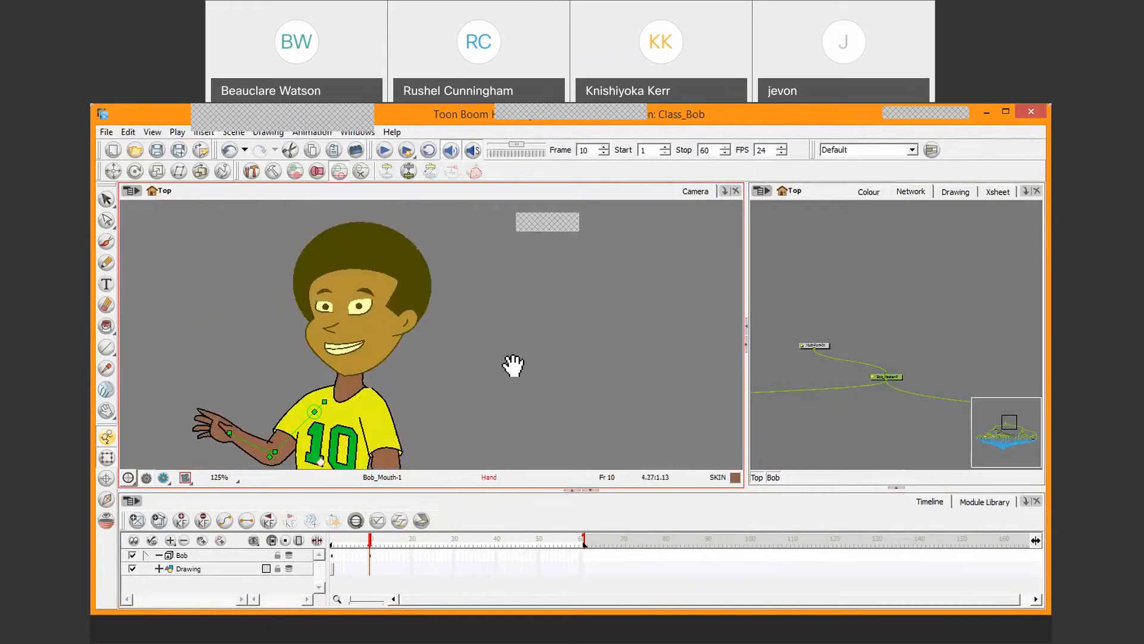
left_click_drag(444, 298, 476, 293)
Scrub between frames 1 and 10 and examine the Bob layer's keyframes and the motion between them.
left_click_drag(372, 542, 308, 541)
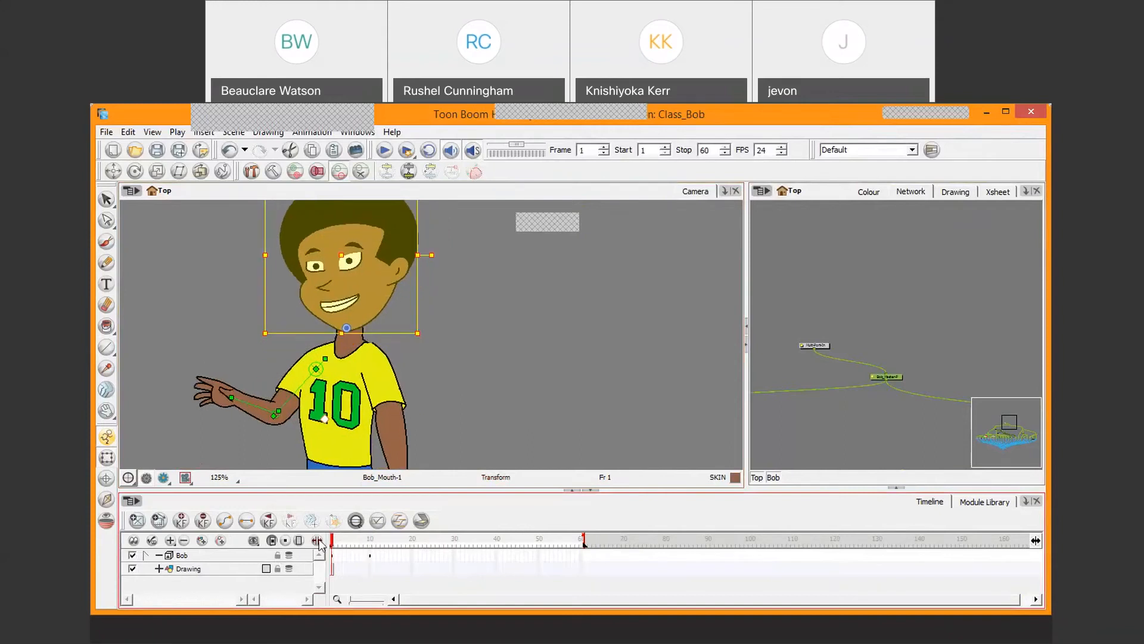
left_click_drag(390, 537, 367, 546)
left_click(269, 520)
left_click(291, 521)
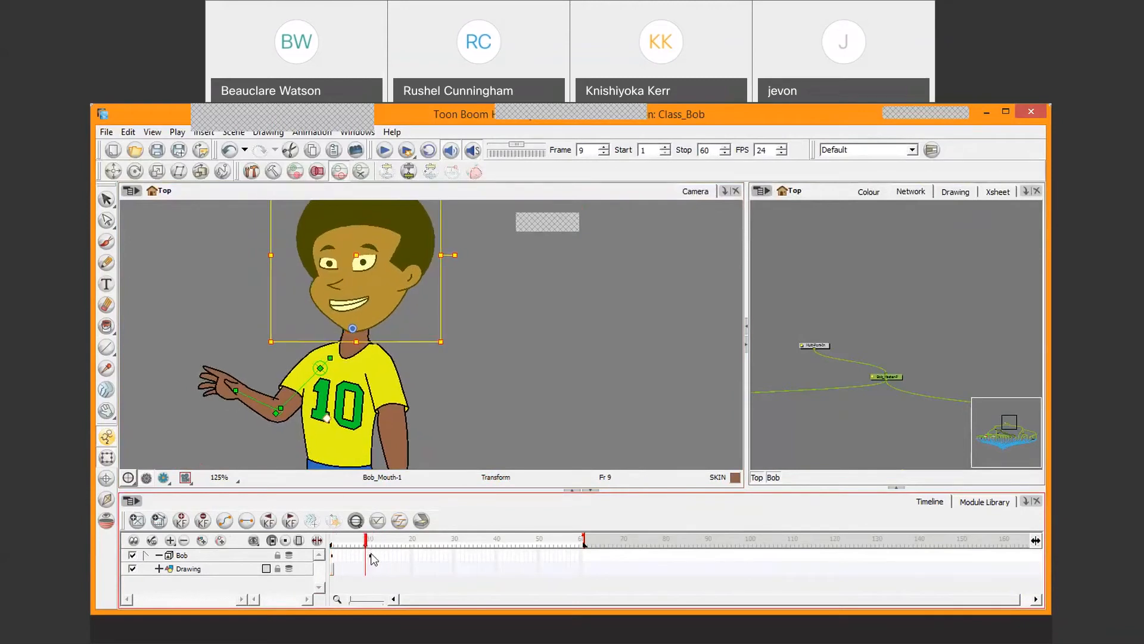
left_click(372, 558)
scroll(379, 551, "up", 2)
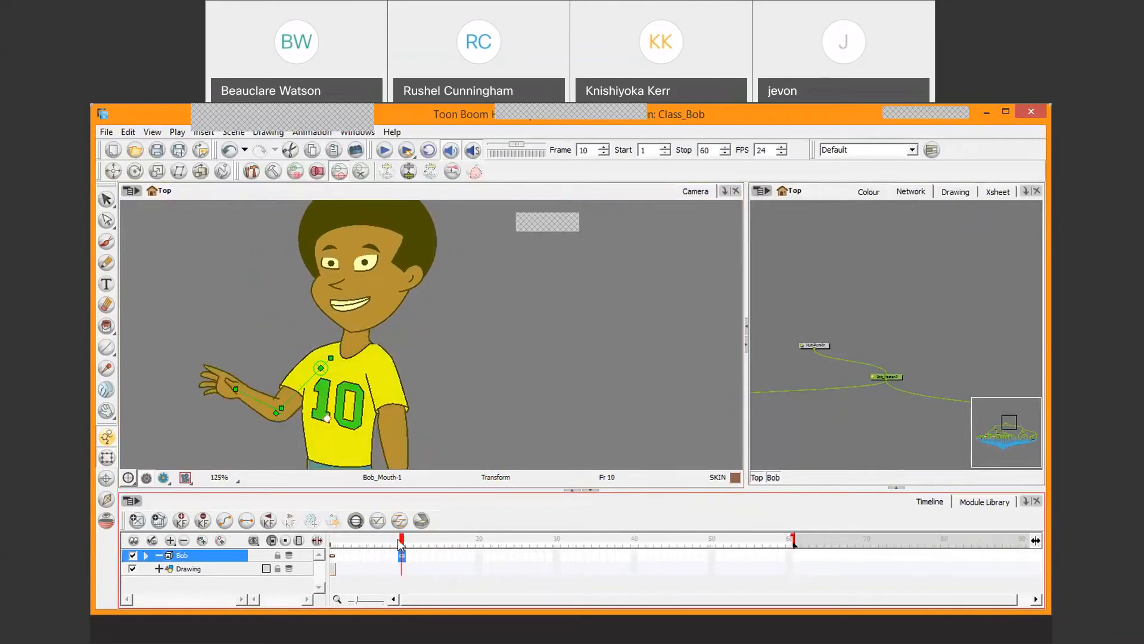
left_click(332, 544)
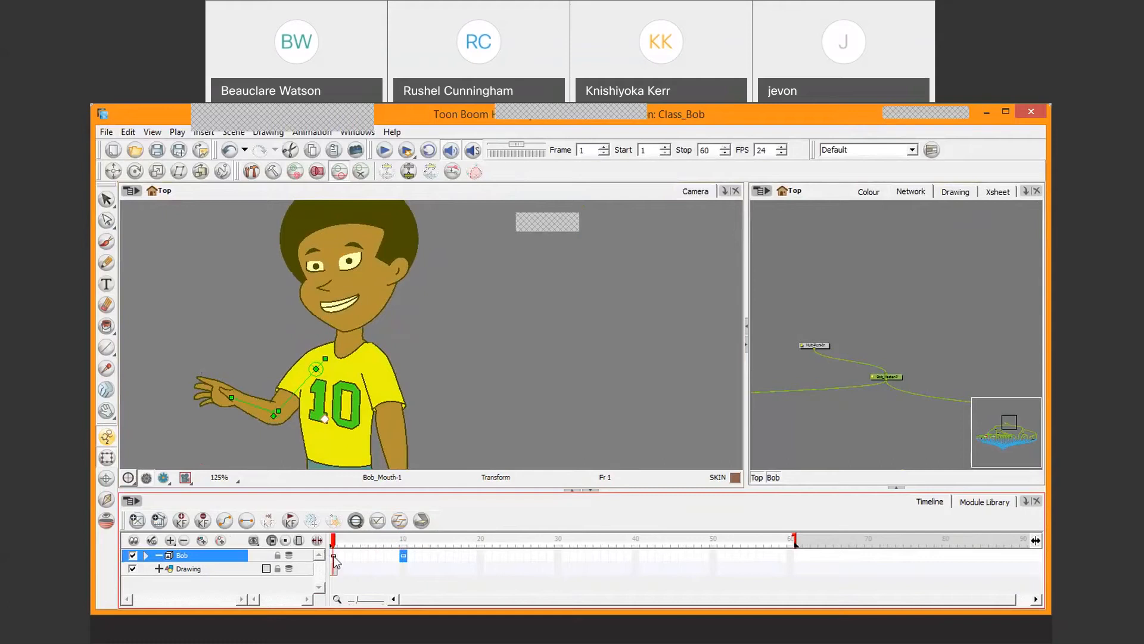
left_click(333, 557)
left_click(403, 556)
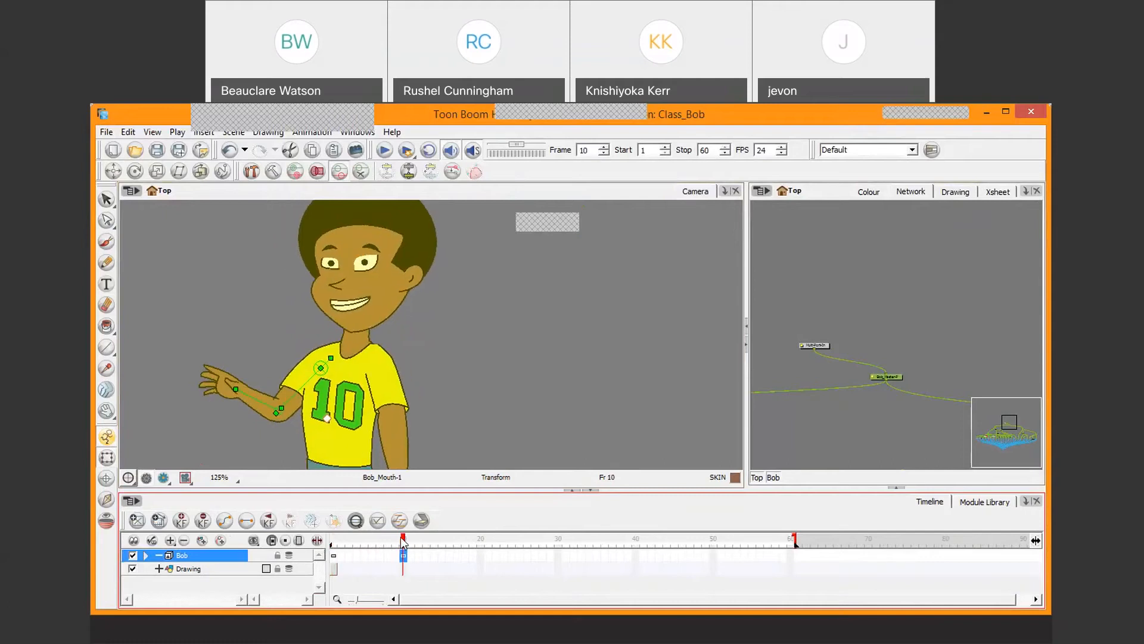
left_click_drag(401, 539, 417, 553)
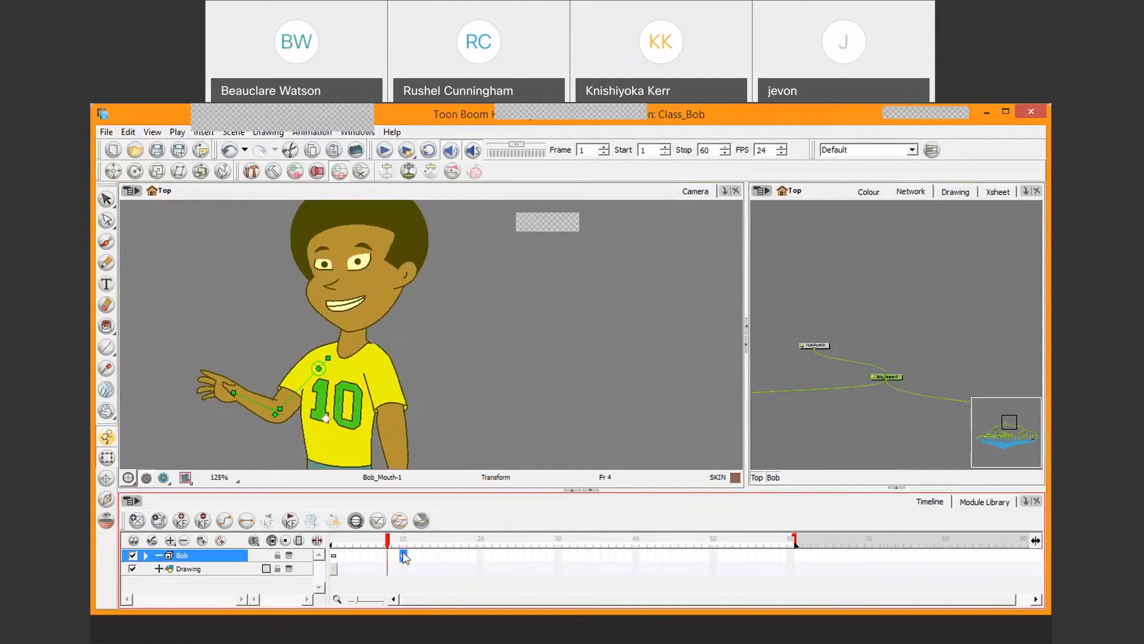
At frame 10, raise the bent arm's upper part outward and bend its forearm upward with the deformation controls.
left_click(404, 556)
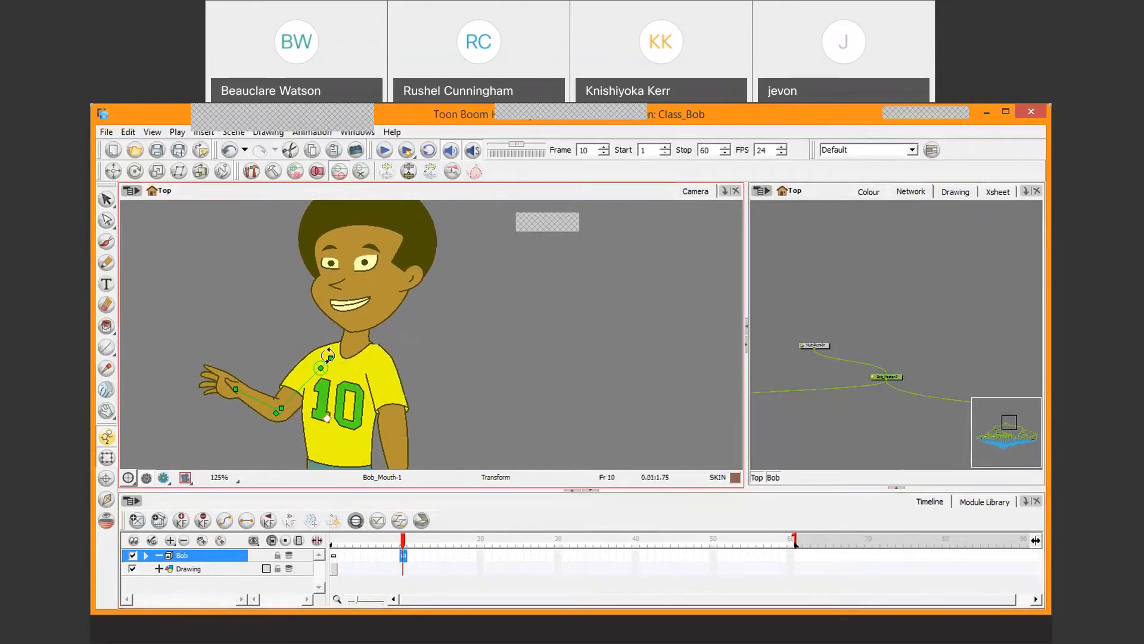
left_click_drag(331, 357, 334, 362)
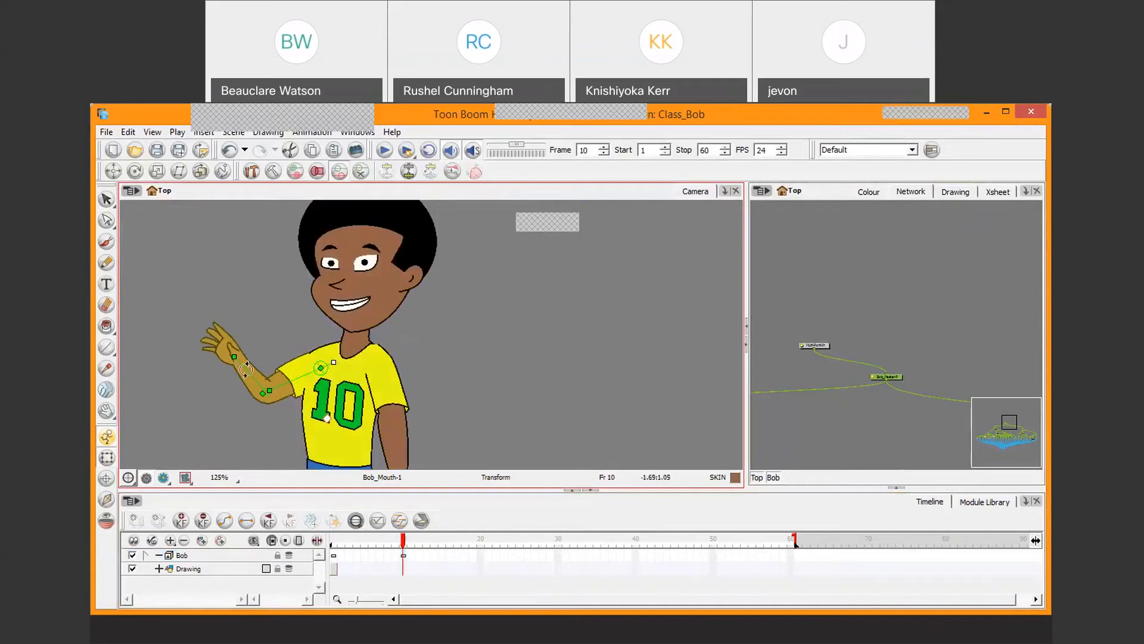
left_click_drag(254, 360, 255, 360)
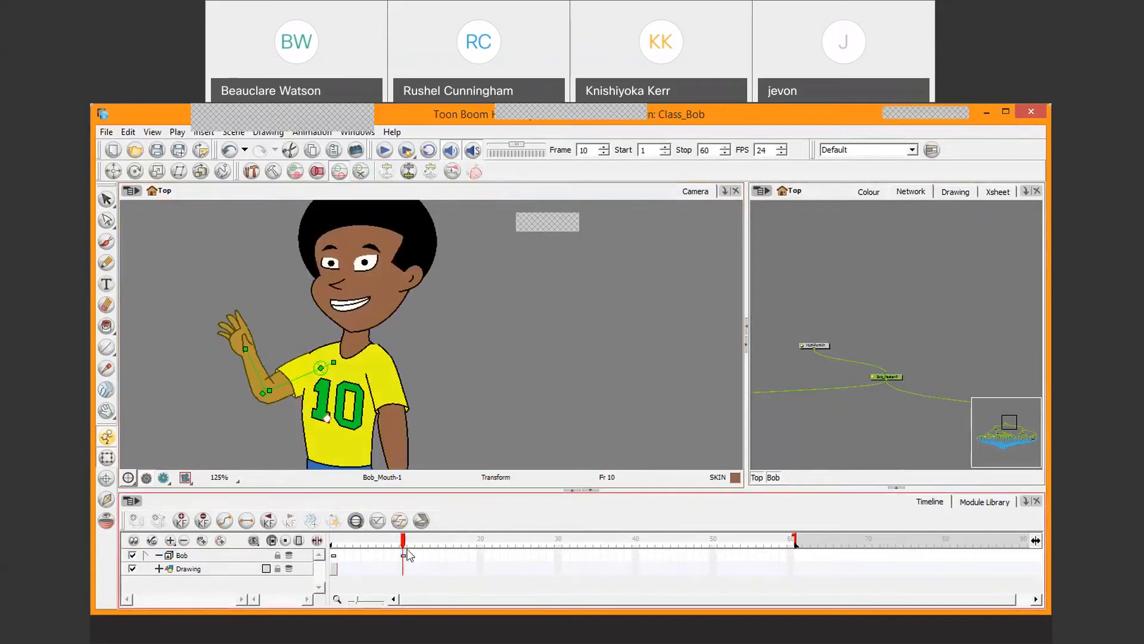
At frame 1, raise the same upper arm outward and bend the forearm up into a waving pose.
left_click_drag(402, 543, 305, 517)
left_click_drag(327, 359, 331, 383)
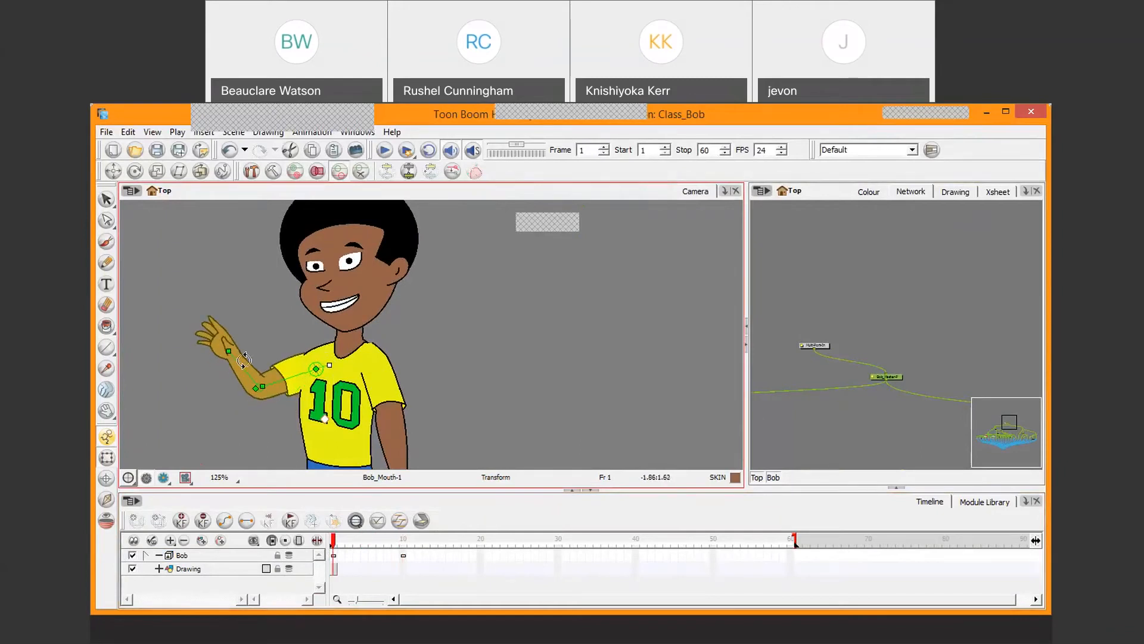
left_click_drag(244, 360, 249, 358)
Scrub to frame 10 and lower the waving arm, swinging its forearm outward and down with the deformation controls.
left_click(341, 540)
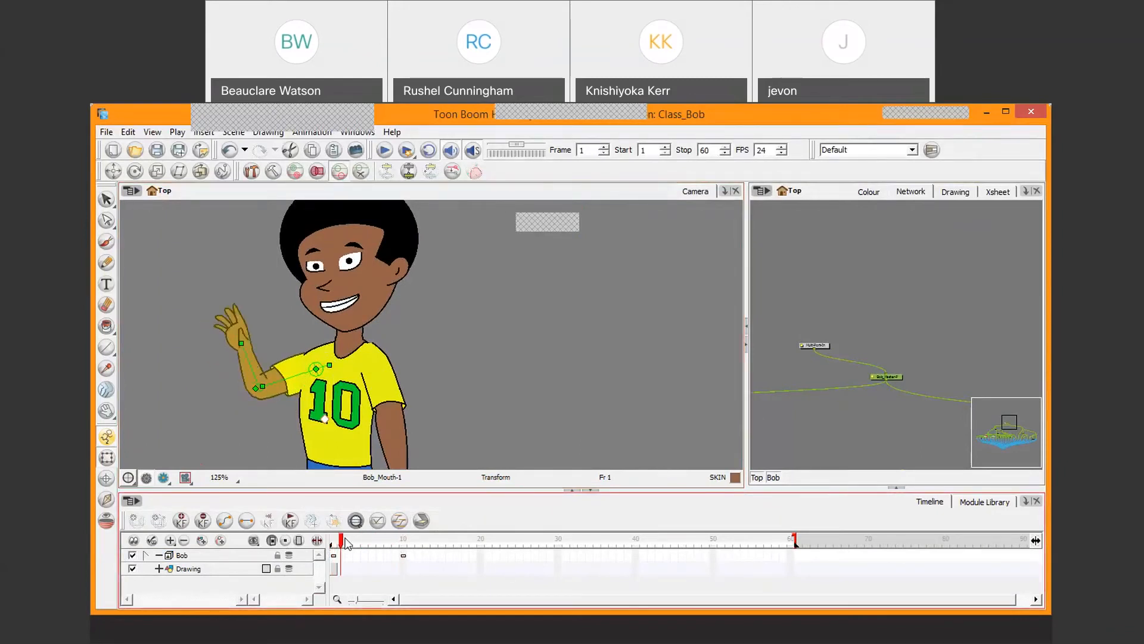
left_click_drag(346, 541, 405, 541)
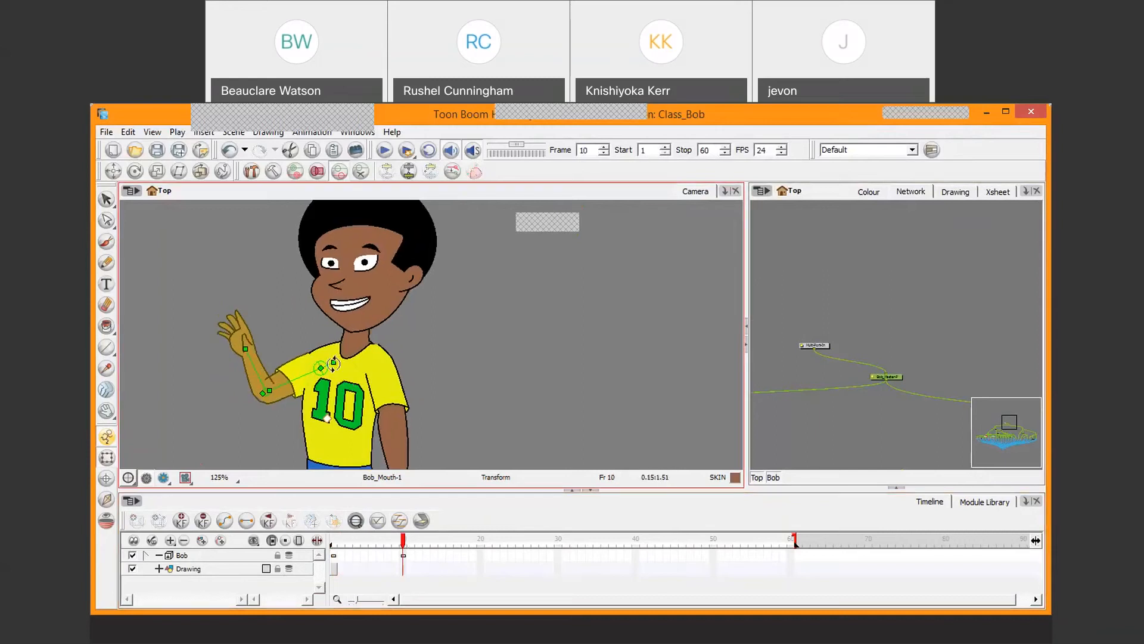
left_click_drag(244, 357, 241, 386)
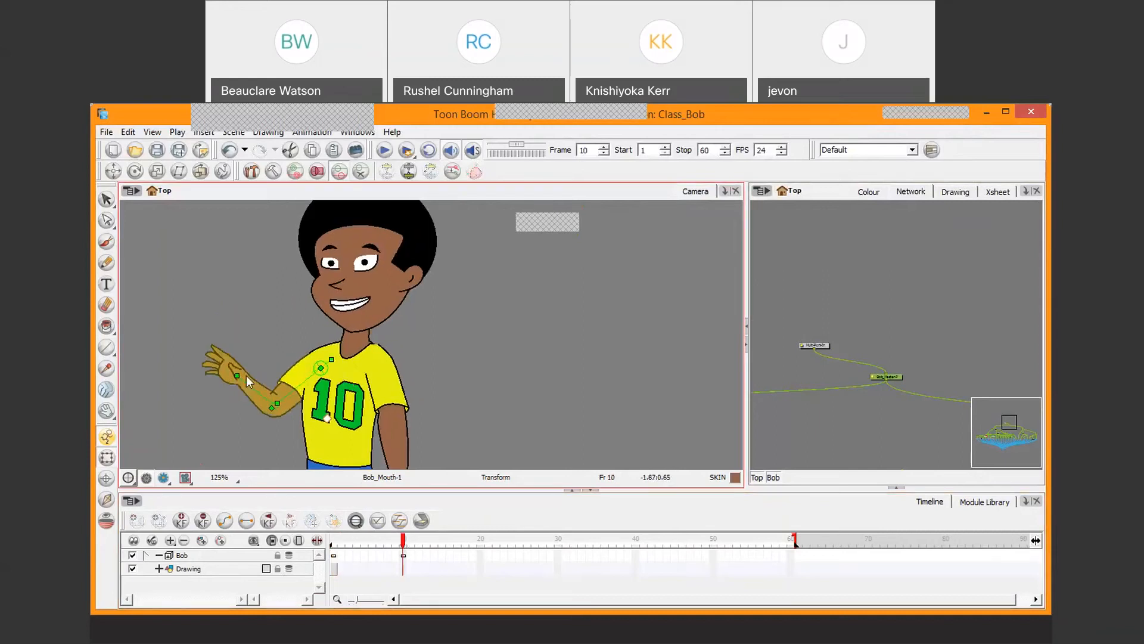
At frame 10, tilt the neck forward, slightly rotate the upper body through its parent peg, and swing the forearm farther down.
left_click(365, 345)
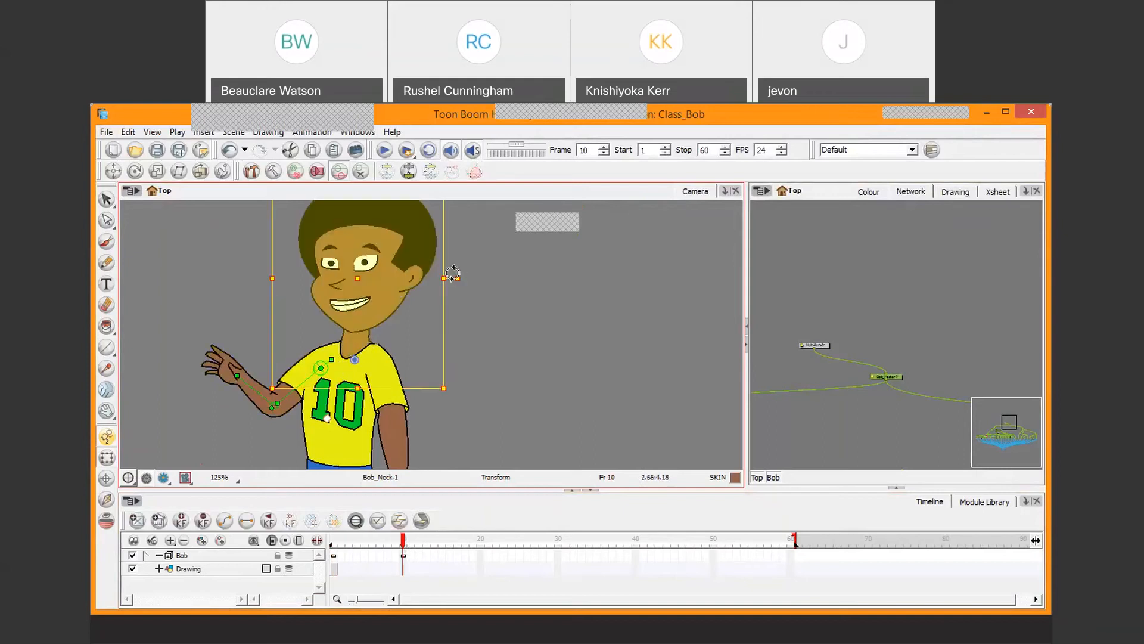
left_click_drag(453, 273, 448, 348)
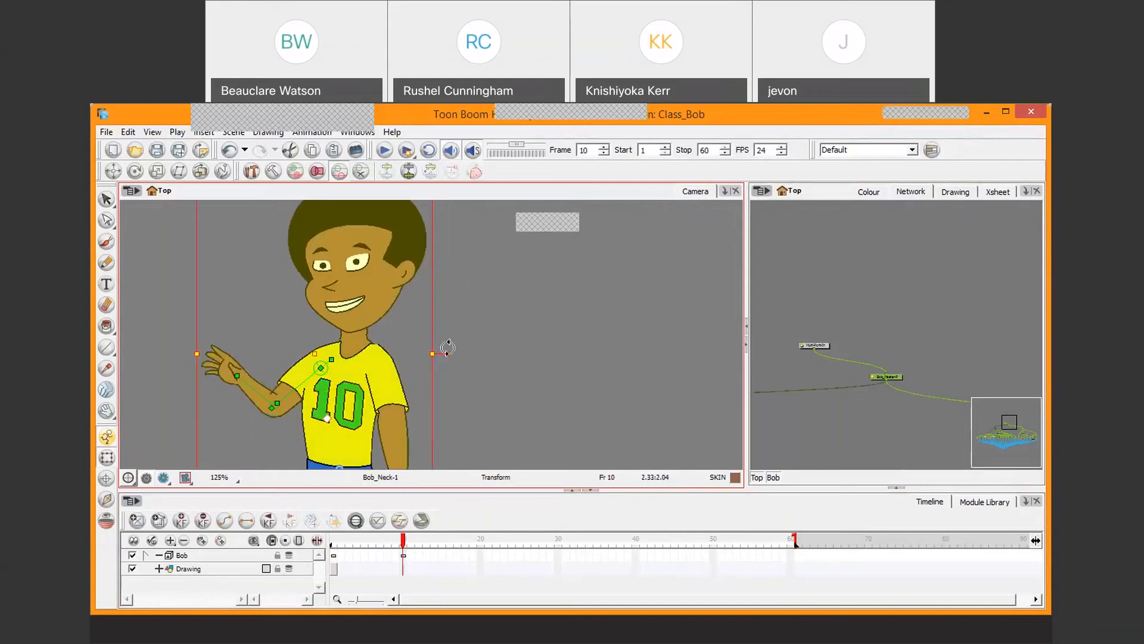
scroll(440, 352, "down", 1)
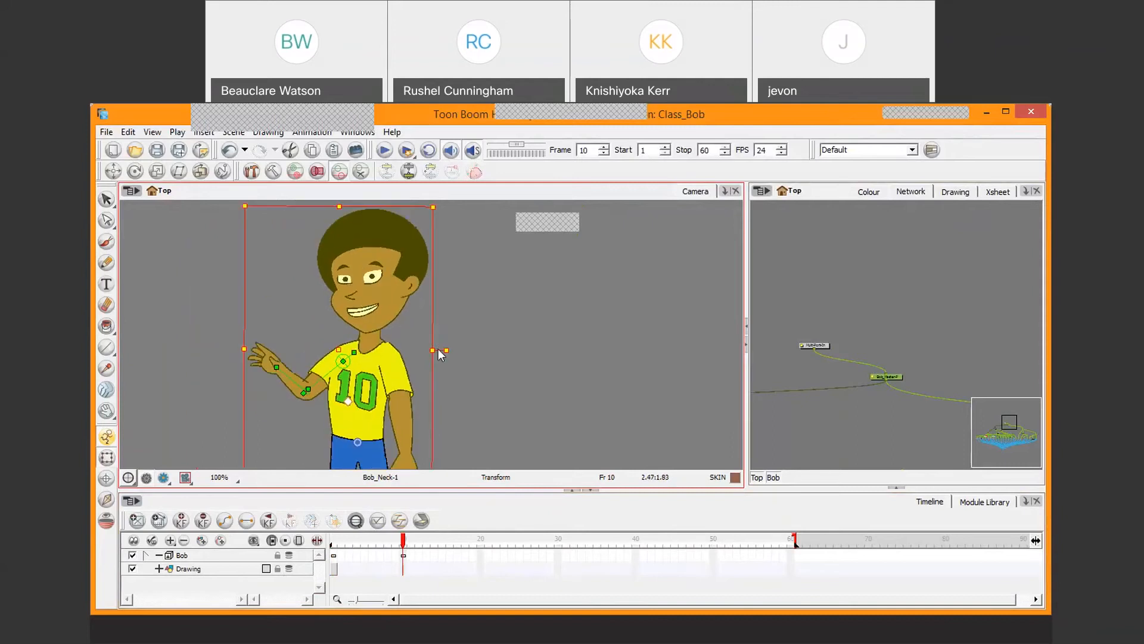
mouse_move(403, 543)
left_mouse_down()
mouse_move(333, 542)
mouse_move(408, 525)
mouse_move(339, 524)
mouse_move(408, 525)
left_mouse_up()
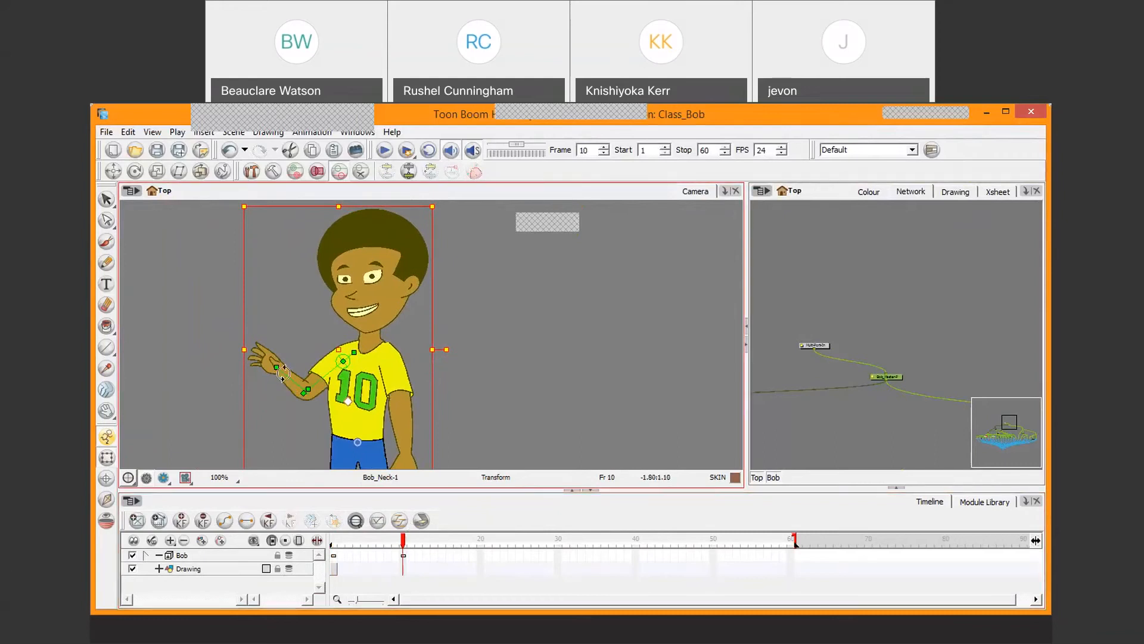
left_click_drag(284, 374, 269, 384)
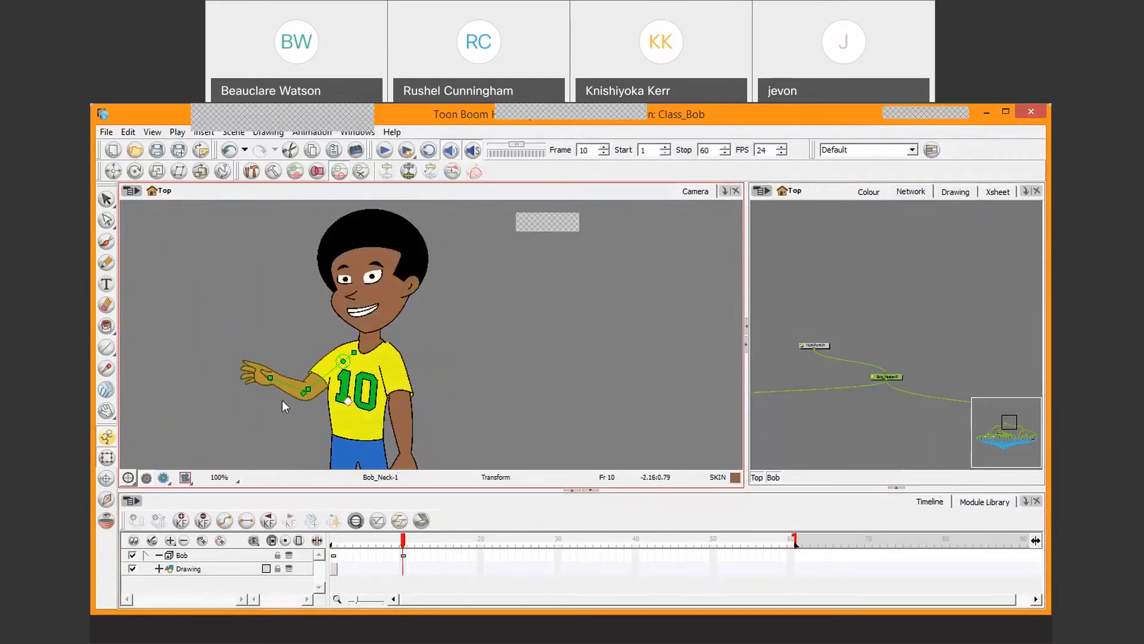
mouse_move(403, 539)
left_mouse_down()
mouse_move(319, 526)
mouse_move(410, 537)
left_mouse_up()
left_click_drag(364, 357, 368, 365)
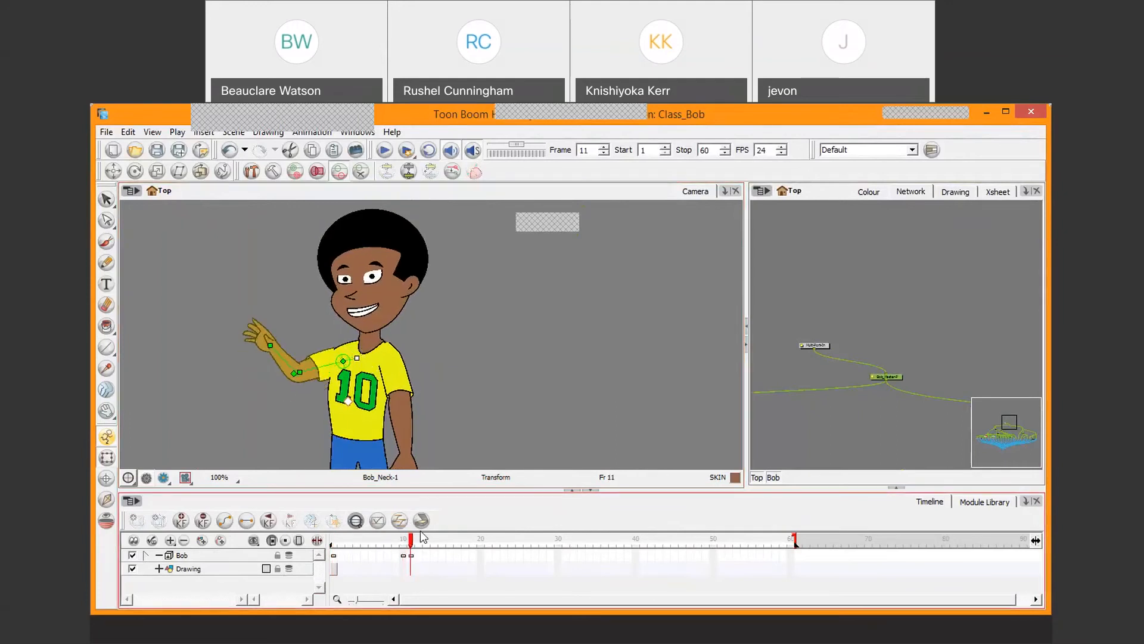
key("ctrl+z")
Return to frame 10, raise the waving upper arm outward with its shoulder deformation control, and scrub the motion.
left_click(404, 539)
left_click_drag(353, 350, 366, 370)
mouse_move(404, 542)
left_mouse_down()
mouse_move(336, 552)
mouse_move(466, 531)
mouse_move(351, 522)
mouse_move(401, 533)
mouse_move(334, 536)
mouse_move(405, 531)
left_mouse_up()
At frame 10, select the head and rotate it slightly clockwise about its neck pivot.
key("2")
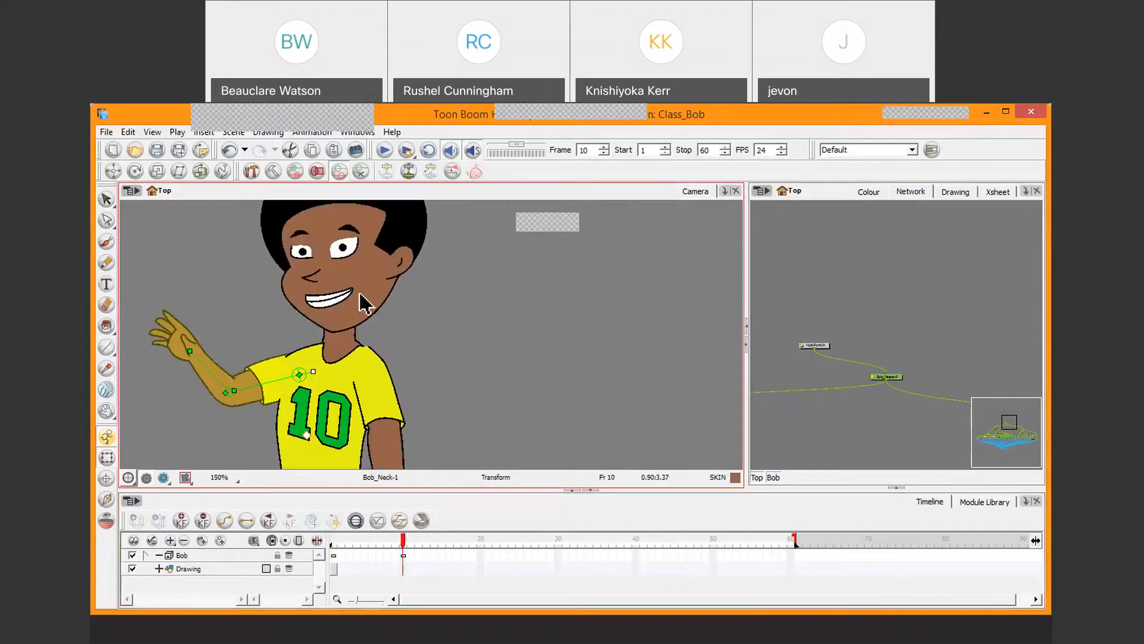
left_click(363, 301)
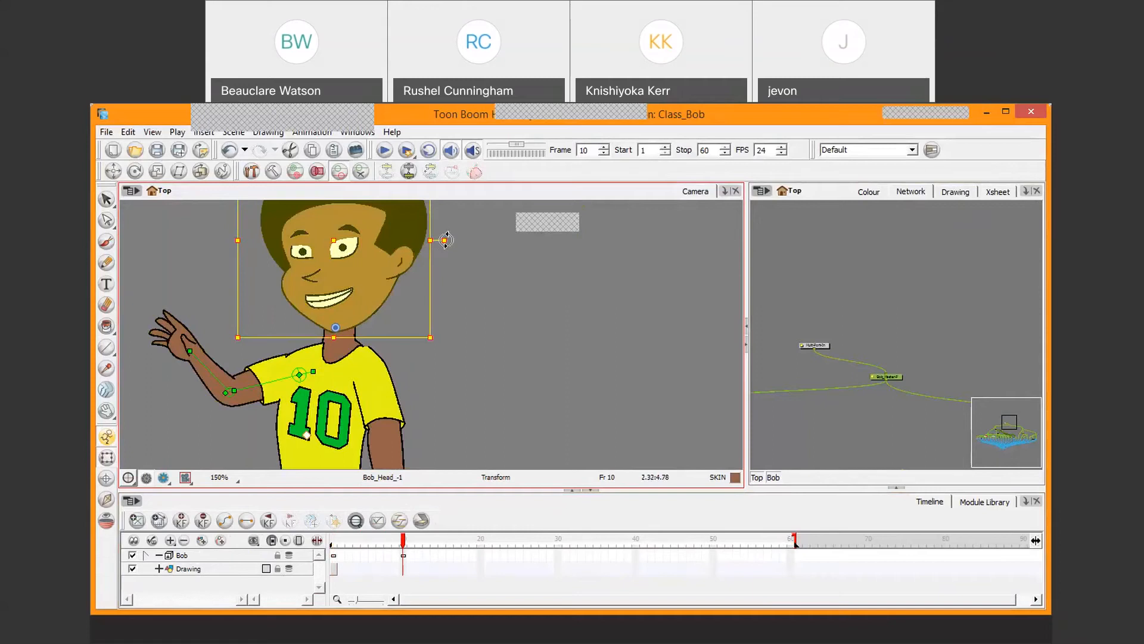
left_click_drag(446, 240, 449, 245)
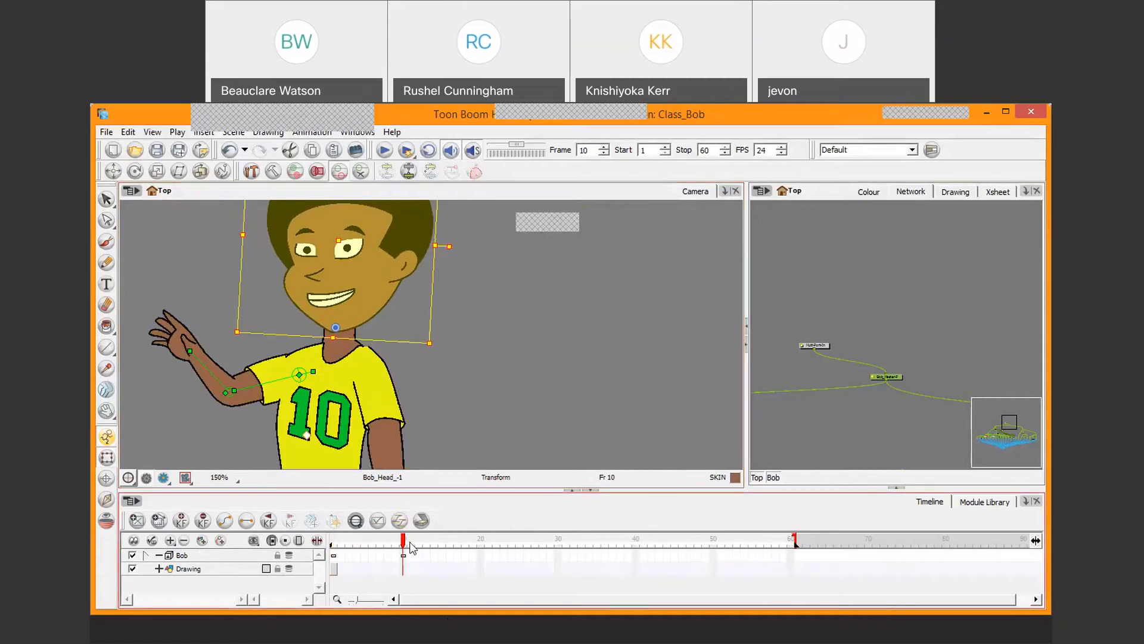
Scrub between the two poses to examine the head and waving arm motion with more of the body in view.
left_click_drag(410, 542, 356, 541)
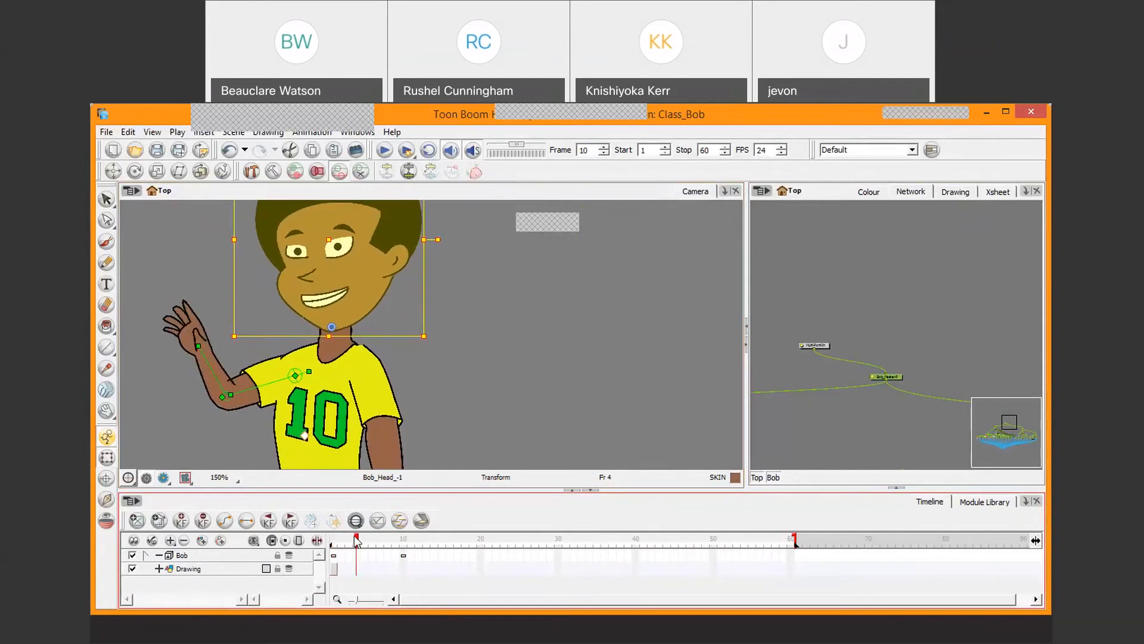
key("1")
key("1")
key("1")
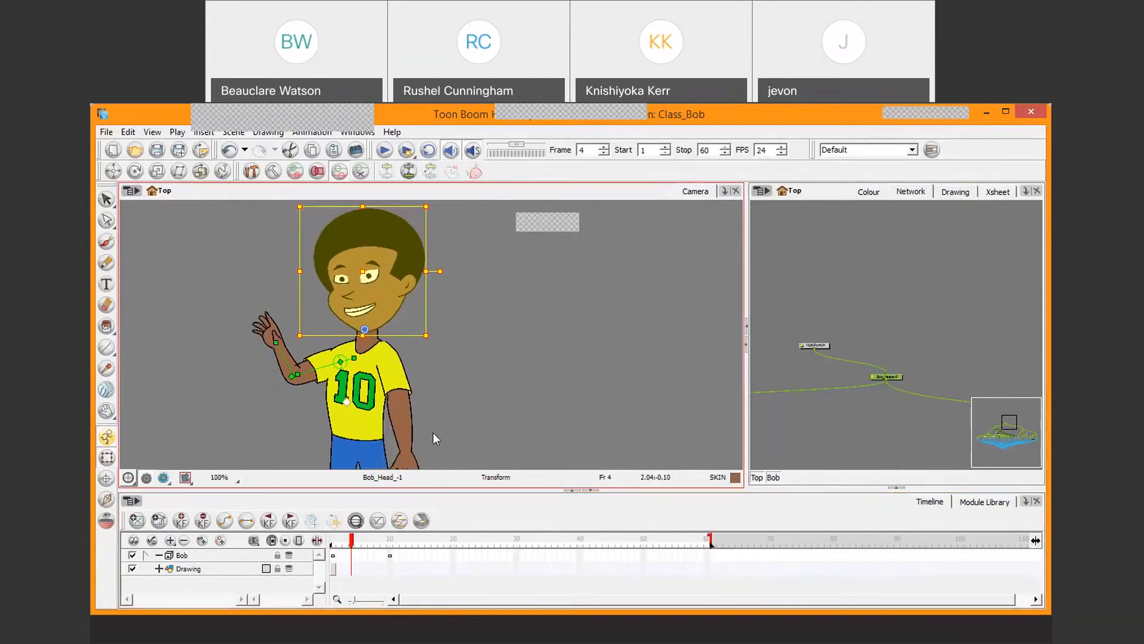
key("space")
left_click_drag(434, 434, 451, 361)
left_click_drag(353, 541, 376, 541)
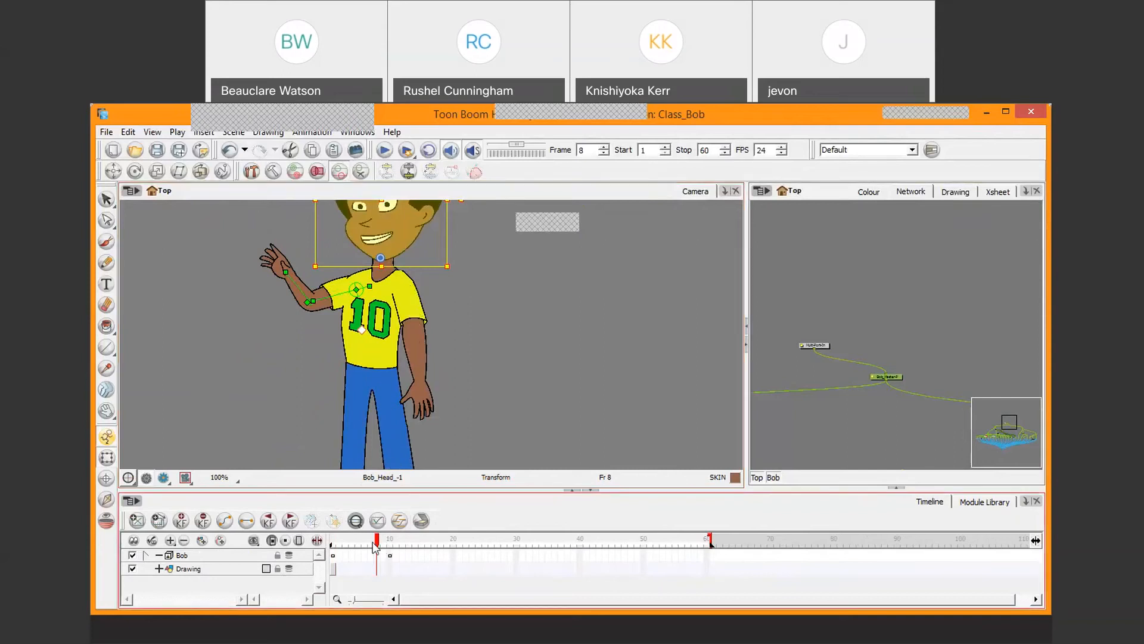
Return to frame 1 and select the resting arm with its deformation controls shown.
left_click_drag(376, 540, 319, 546)
left_click(417, 352)
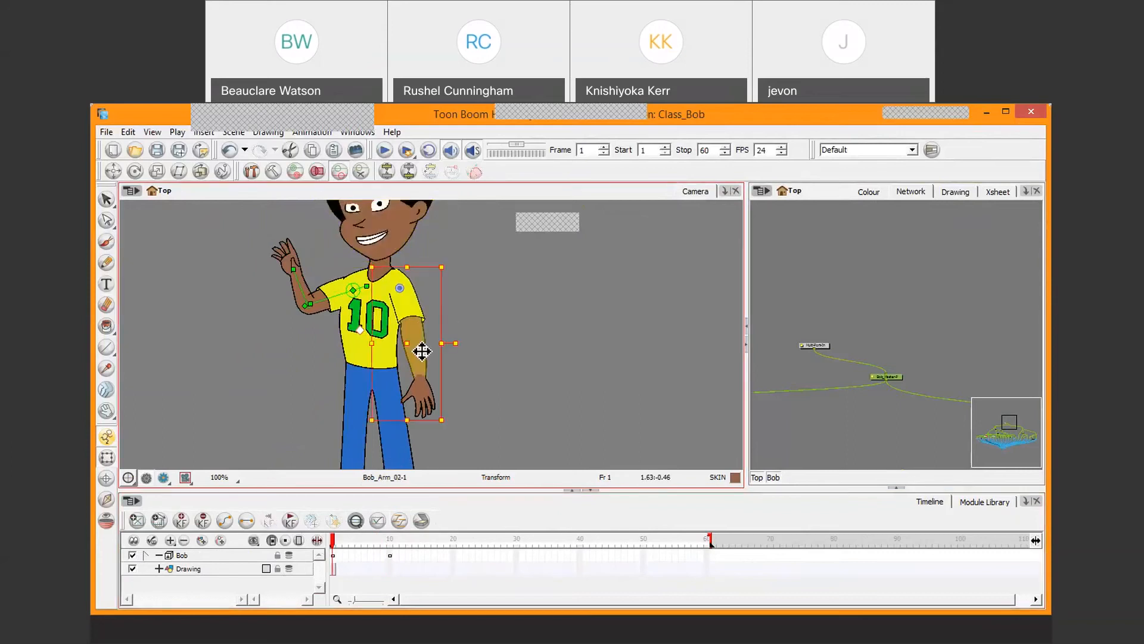
scroll(417, 351, "up", 1)
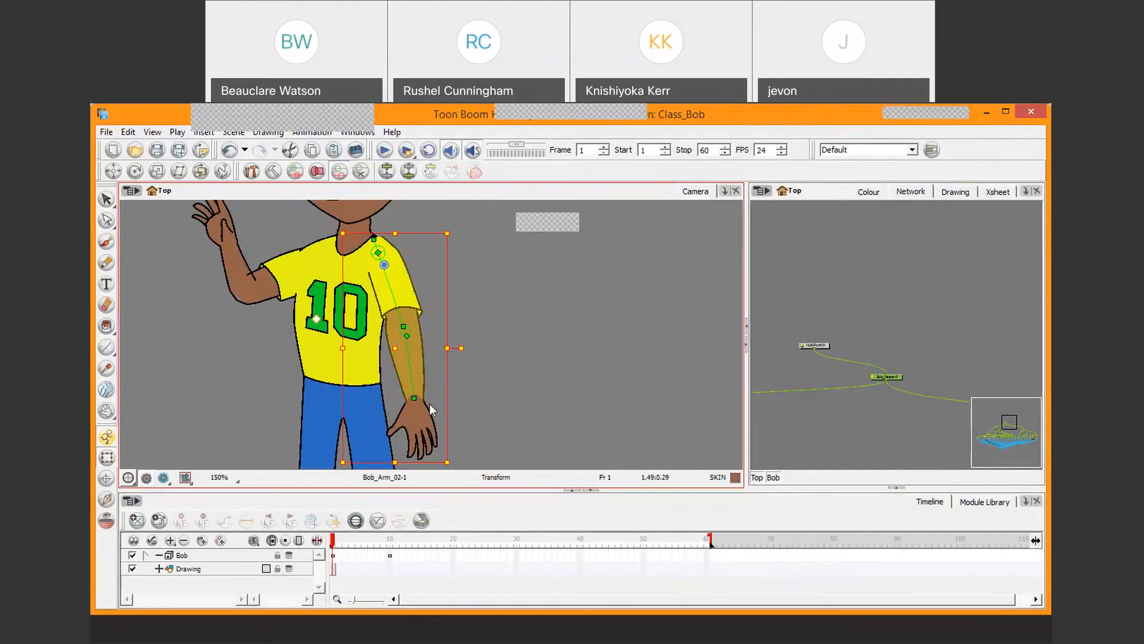
Write the text "CAPS LOC" beside the character, decline the save reminder, and try moving the text closer to the body.
left_click(525, 253)
left_click(106, 284)
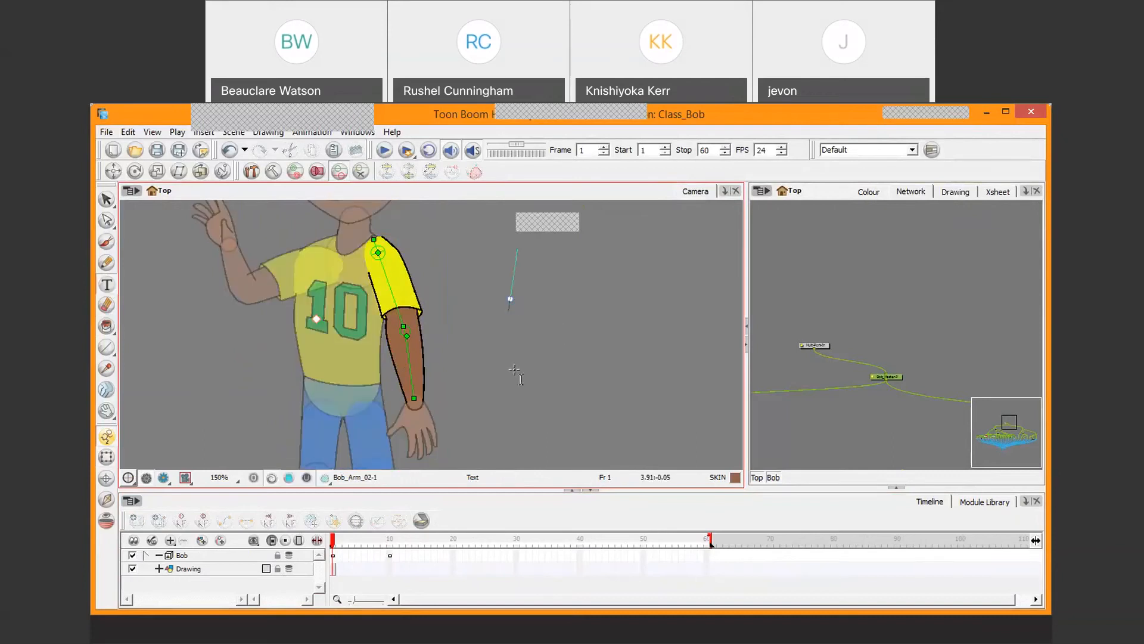
type("CA")
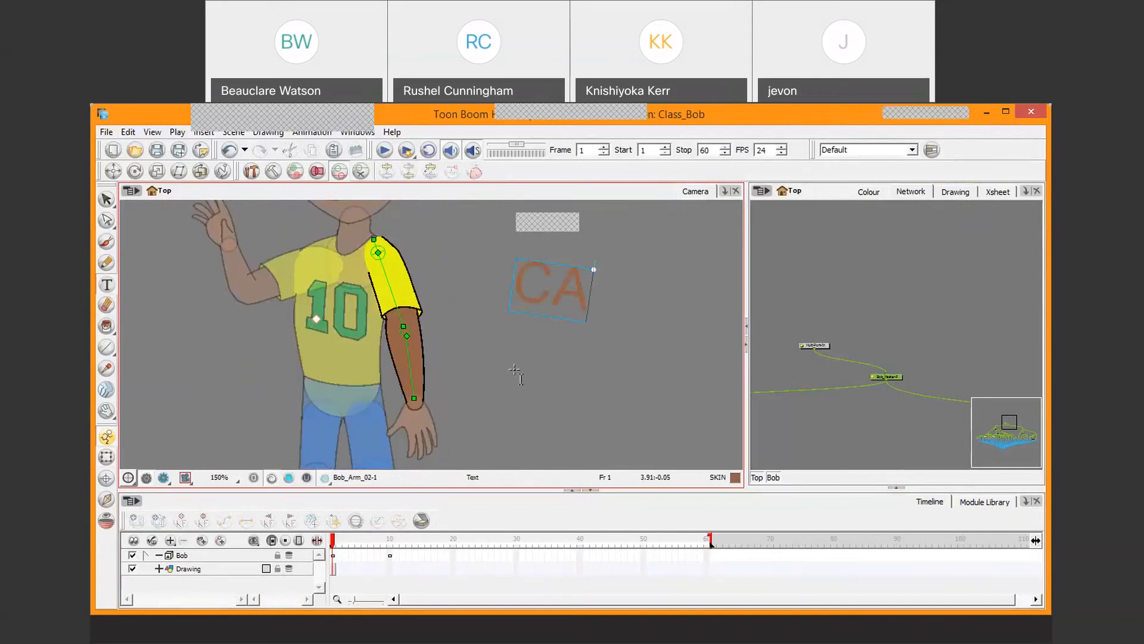
type("PS LO")
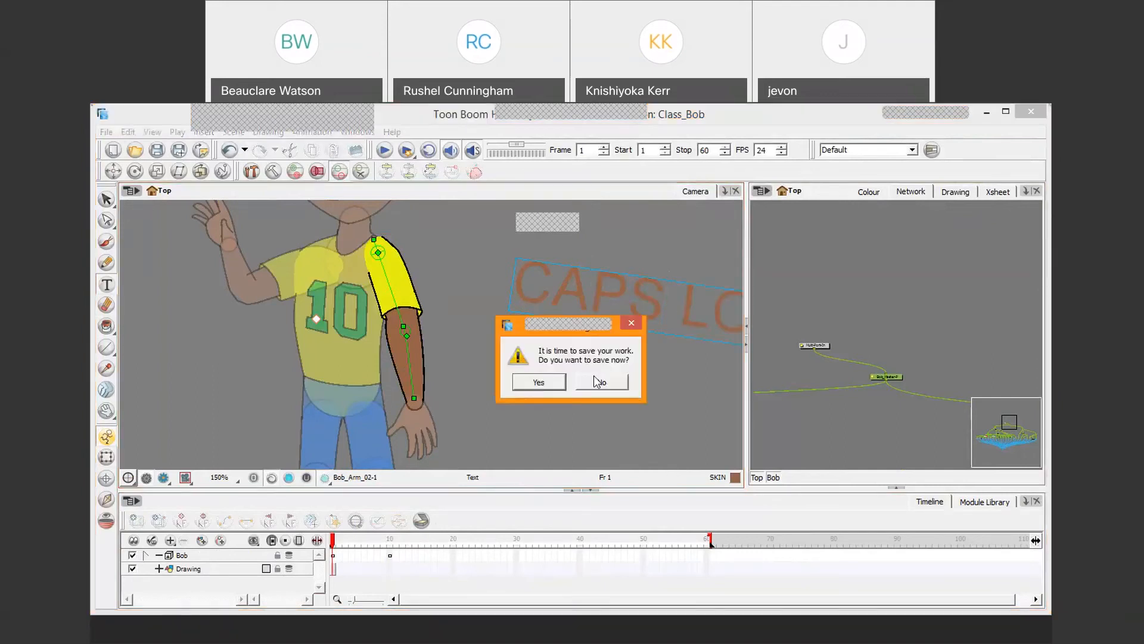
left_click(598, 382)
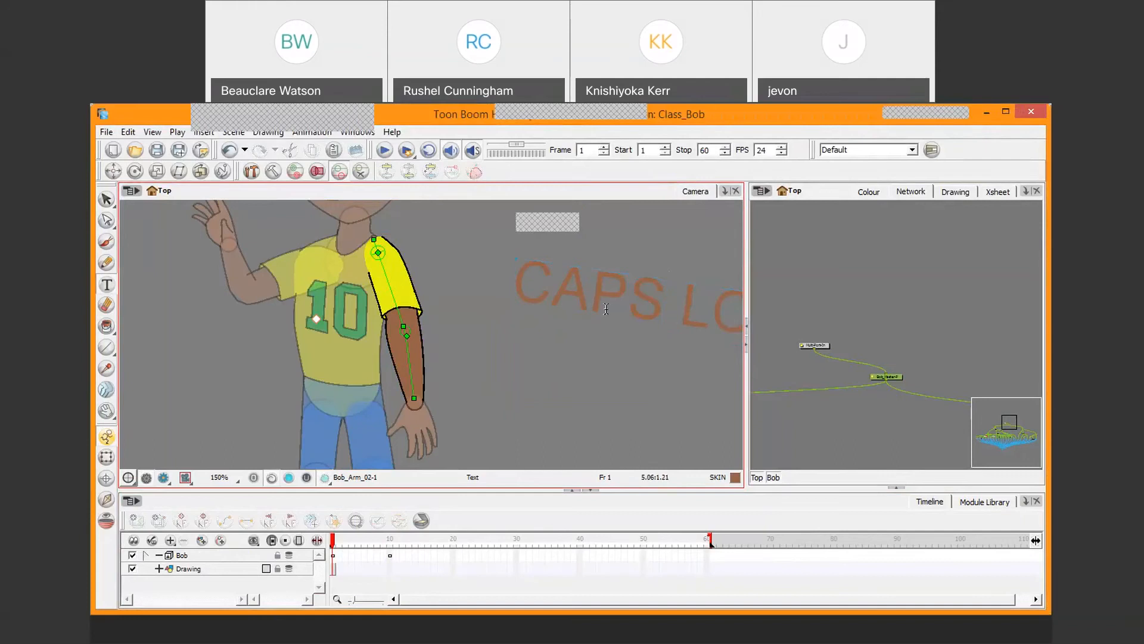
key("alt+s")
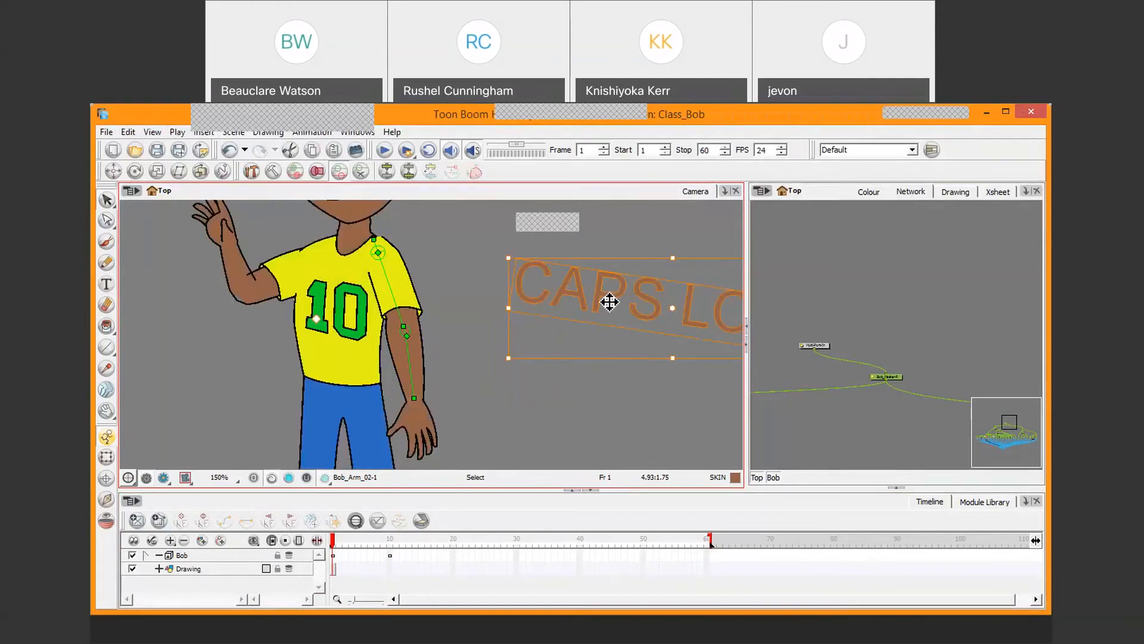
mouse_move(608, 301)
left_mouse_down()
mouse_move(541, 288)
mouse_move(592, 301)
left_mouse_up()
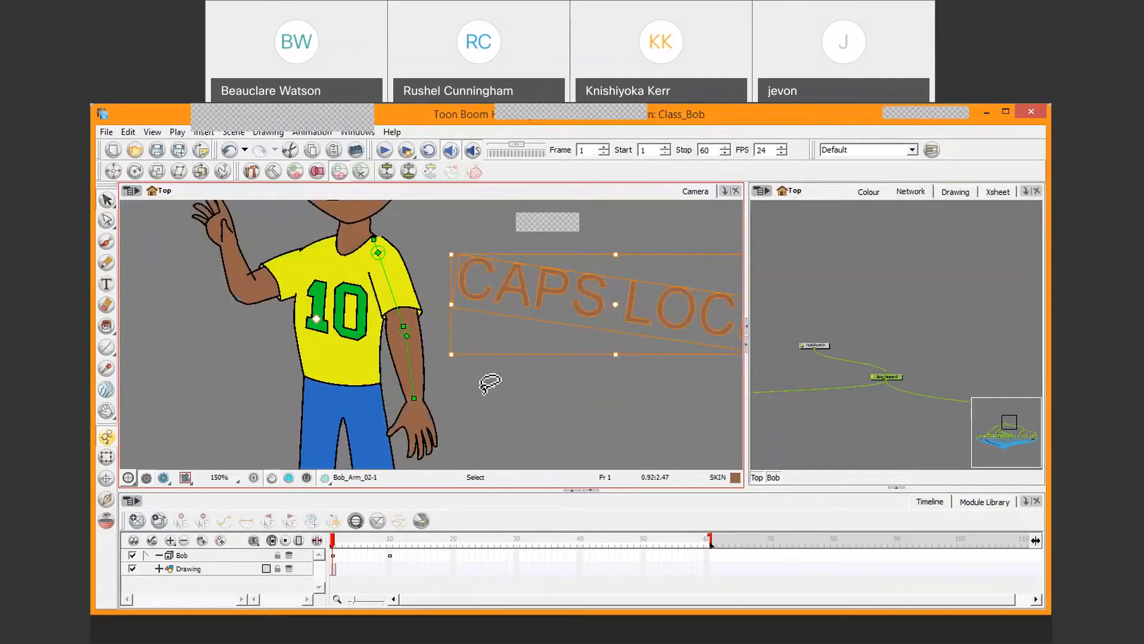
Delete the text beside the character and clear the selection.
key("BackSpace")
key("BackSpace")
key("BackSpace")
key("BackSpace")
key("BackSpace")
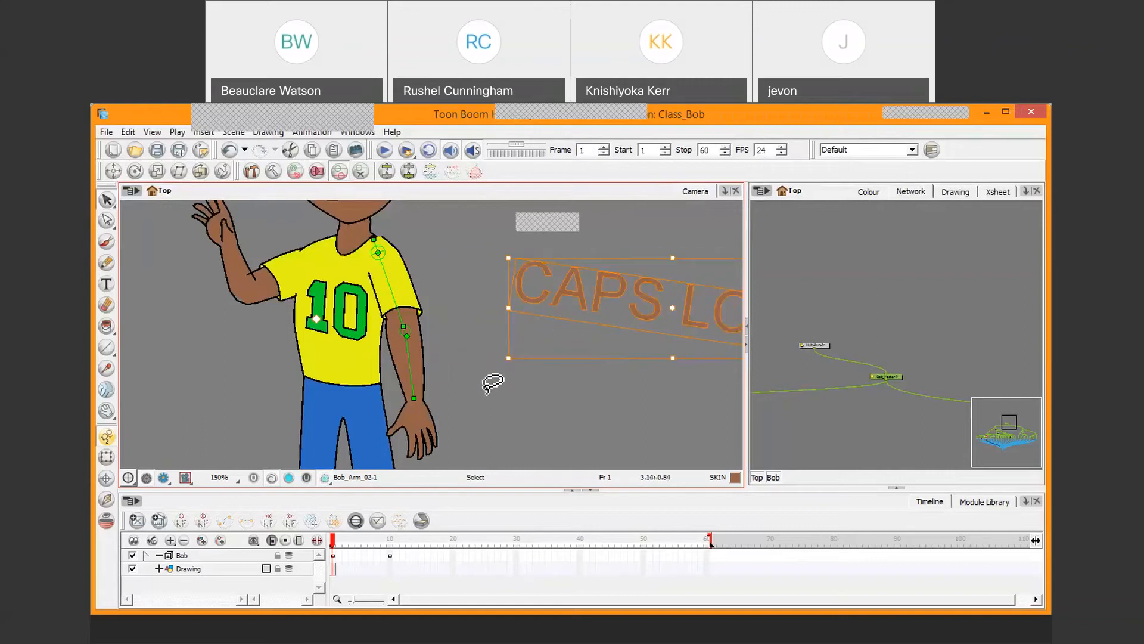
key("BackSpace")
key("BackSpace")
key("BackSpace")
key("BackSpace")
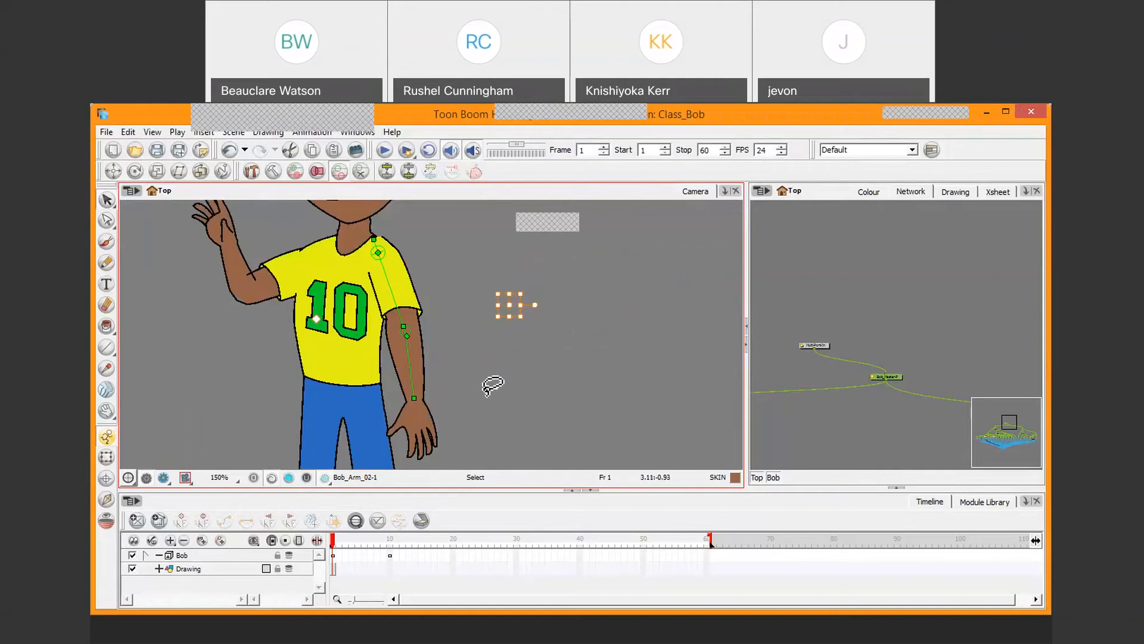
left_click(576, 328)
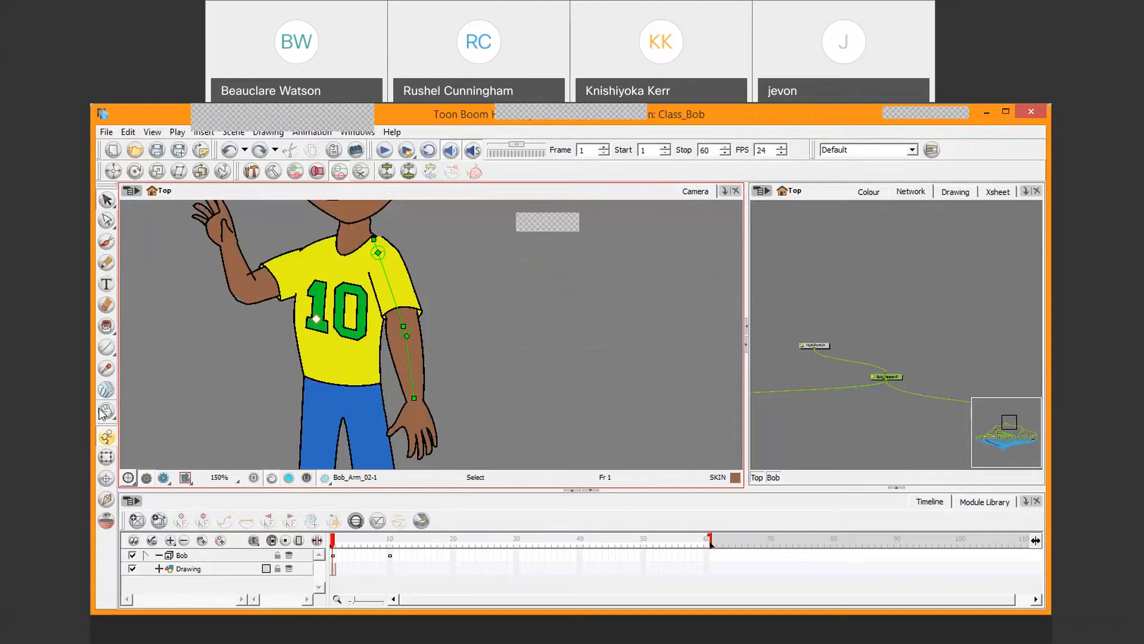
Swing the resting forearm slightly inward at frame 1 and outward at frame 10, fine-tuning the shoulder deformation control.
left_click(407, 375)
left_click_drag(407, 375, 406, 368)
left_click_drag(333, 541, 390, 545)
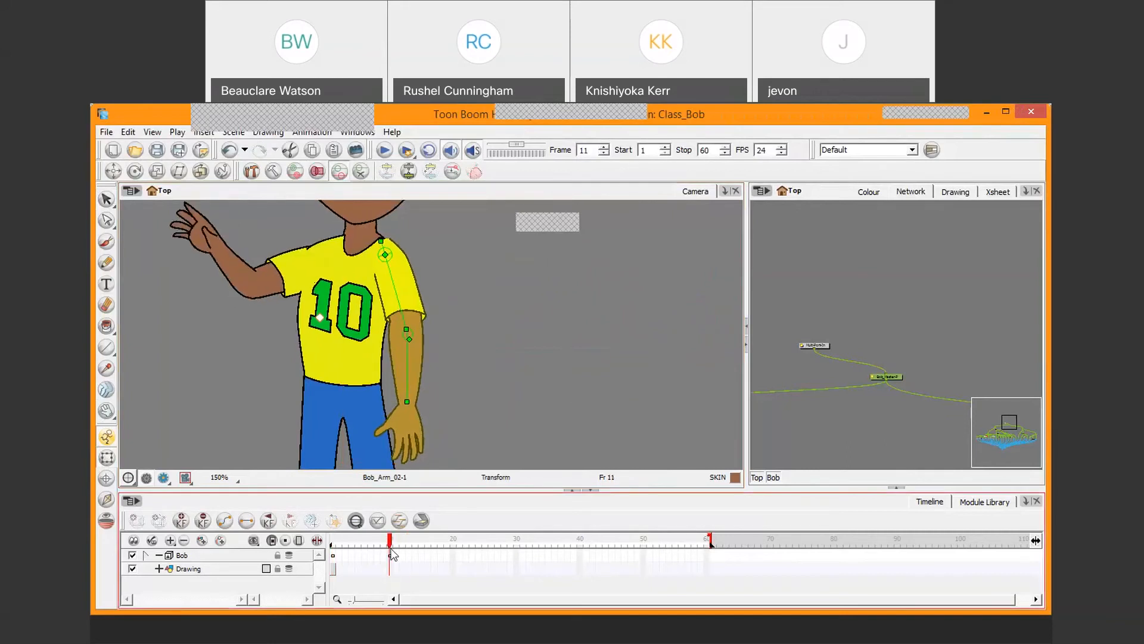
left_click_drag(409, 361, 421, 370)
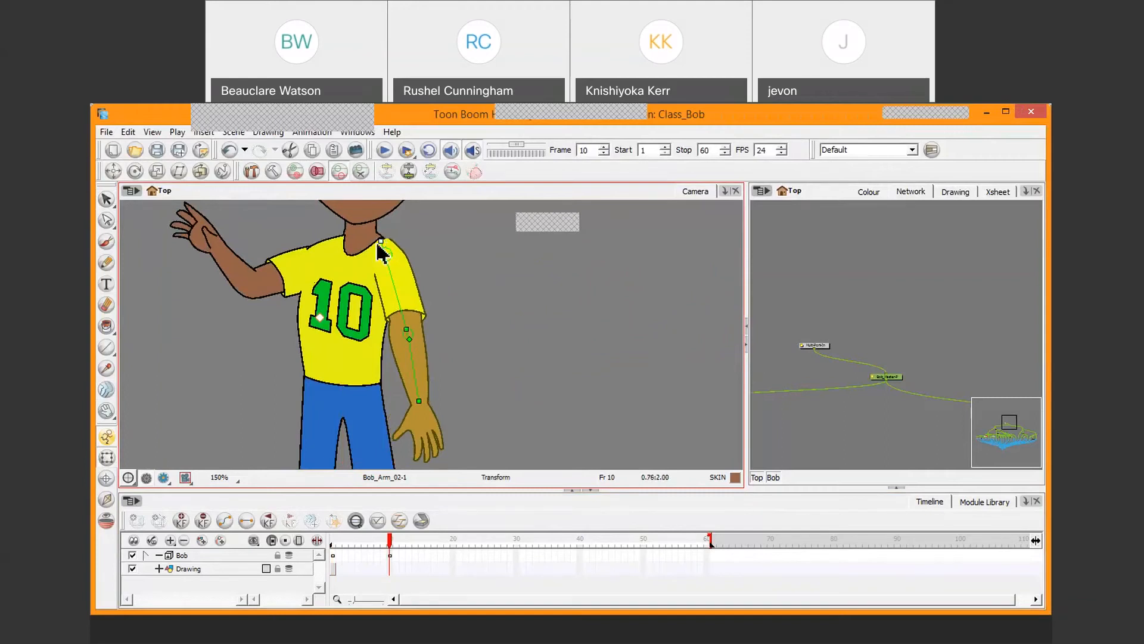
left_click_drag(383, 248, 381, 243)
mouse_move(392, 539)
left_mouse_down()
mouse_move(334, 540)
mouse_move(406, 540)
mouse_move(330, 540)
mouse_move(410, 543)
mouse_move(332, 540)
mouse_move(390, 540)
left_mouse_up()
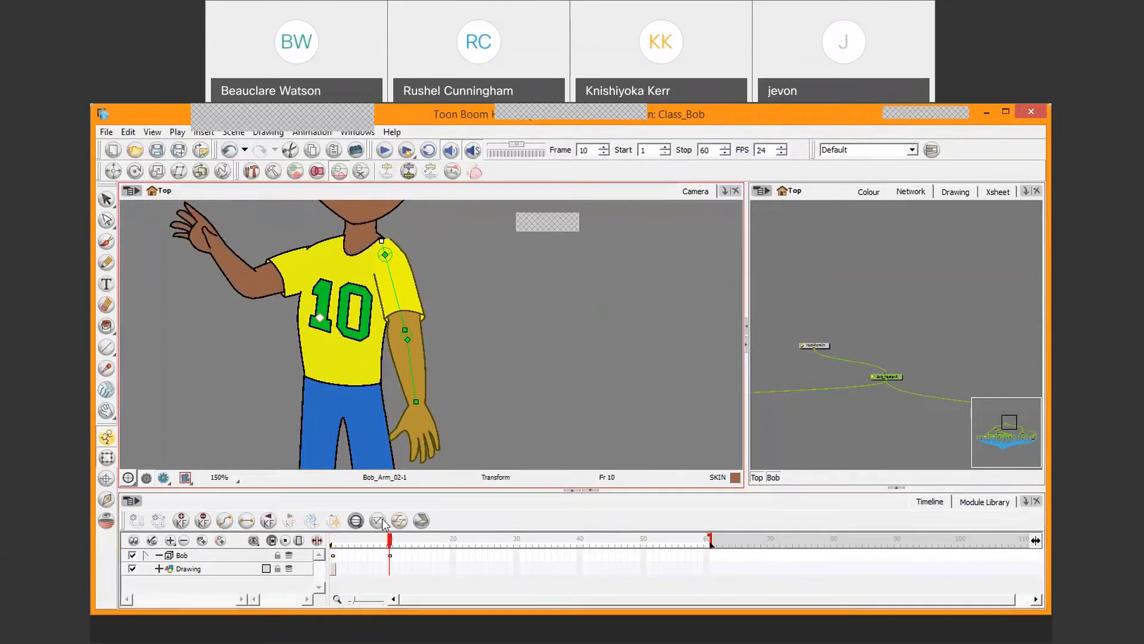
At frame 1, rotate the resting arm's hand slightly clockwise at the wrist and scrub the motion.
left_click(332, 540)
left_click(419, 417)
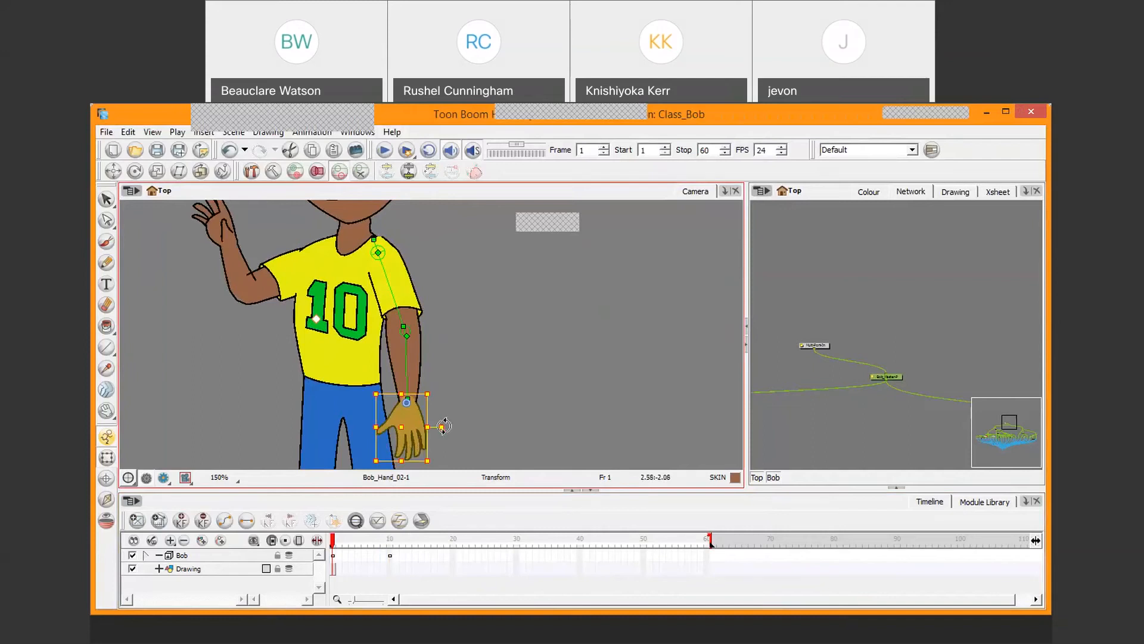
left_click_drag(442, 427, 442, 430)
left_click_drag(334, 541, 298, 524)
scroll(383, 415, "down", 1)
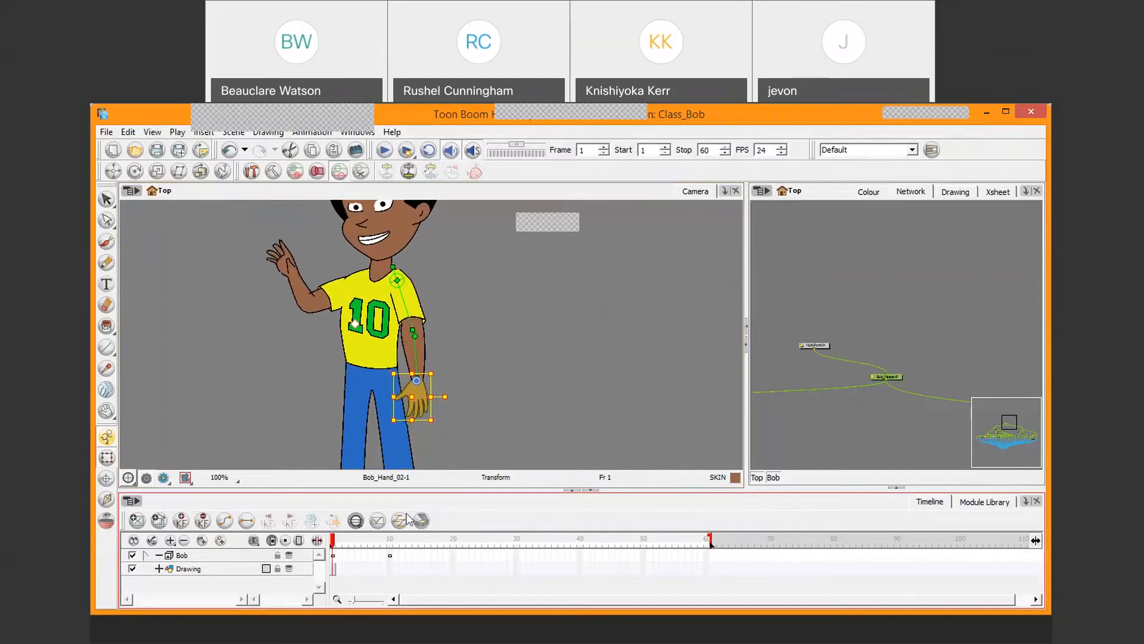
At frame 10, select the waving arm and try lowering its forearm slightly with the deformation control.
mouse_move(411, 538)
left_mouse_down()
mouse_move(427, 538)
mouse_move(390, 539)
left_mouse_up()
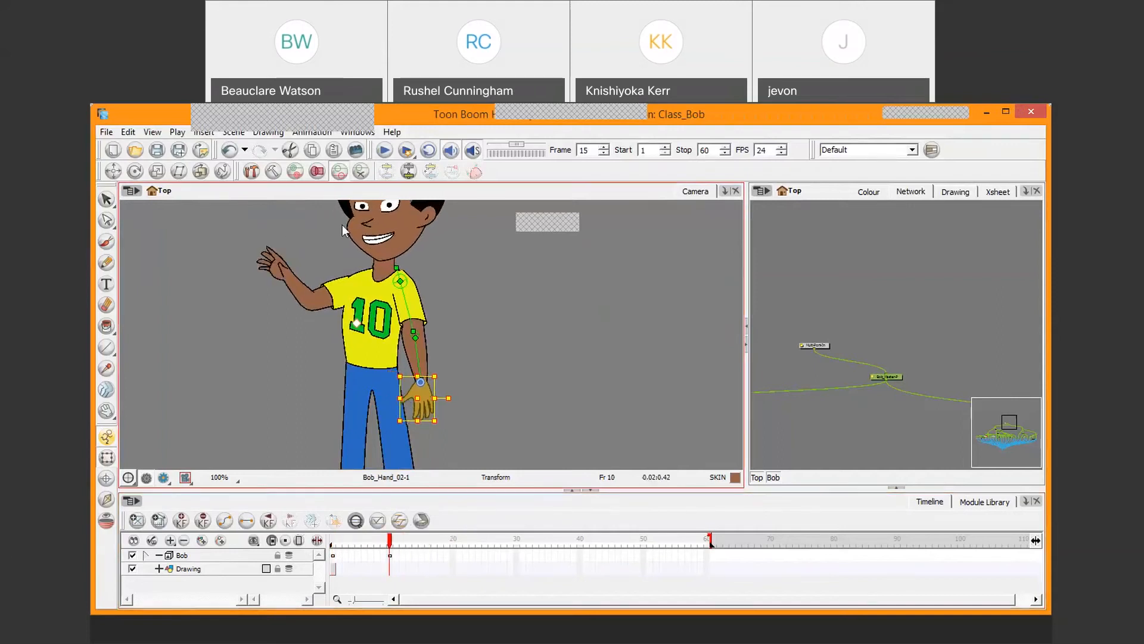
scroll(343, 231, "up", 1)
left_click_drag(275, 258, 325, 339)
left_click(258, 317)
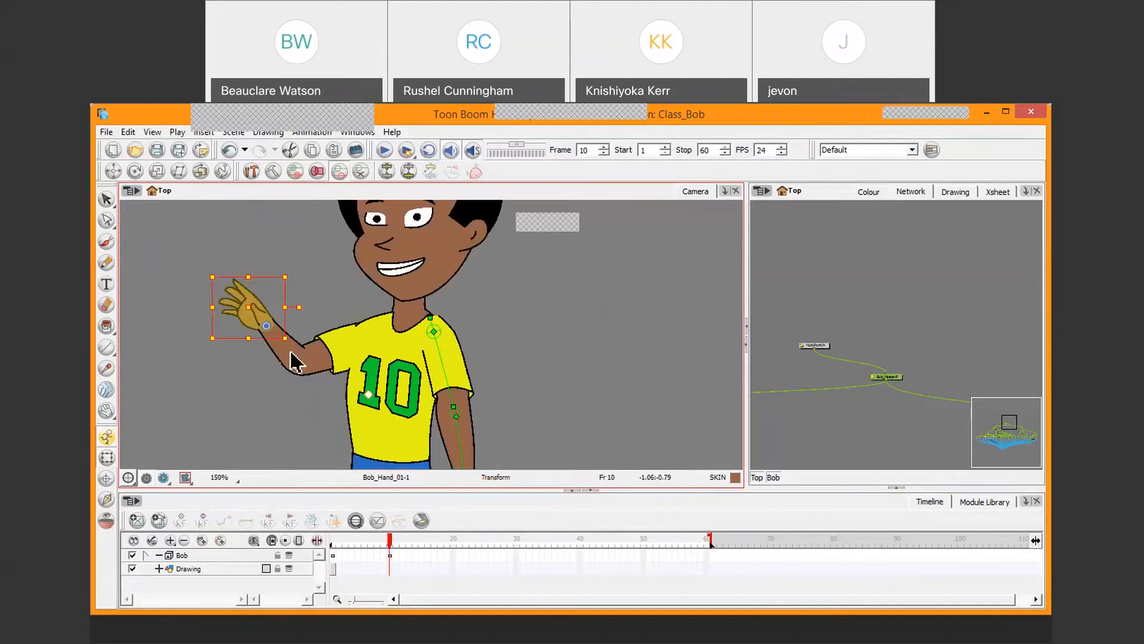
left_click(291, 351)
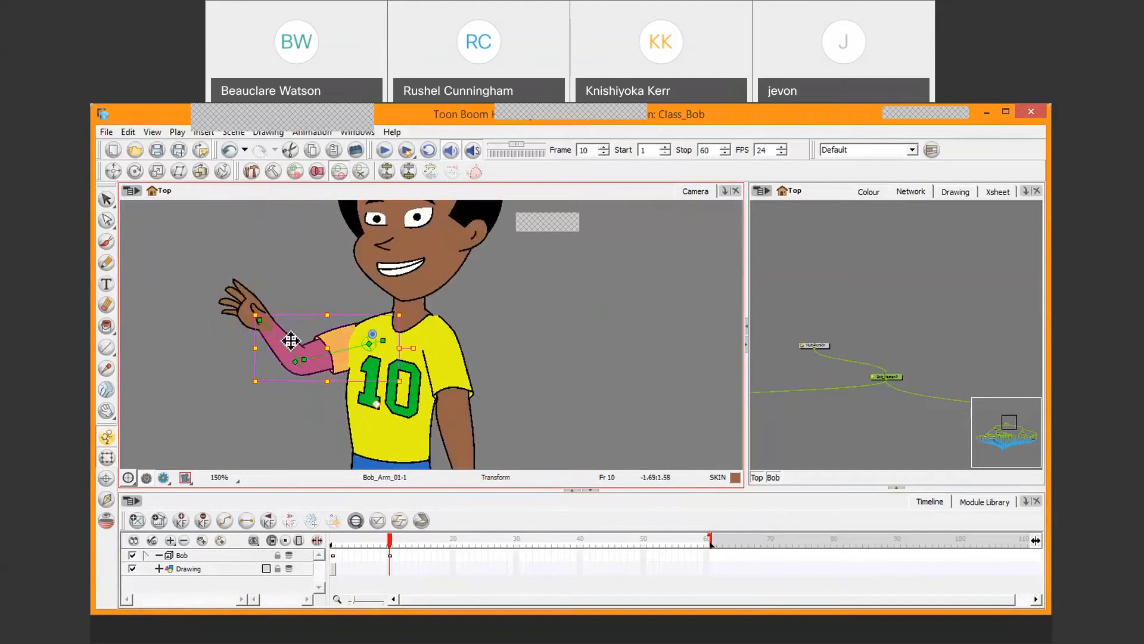
left_click_drag(281, 346, 280, 348)
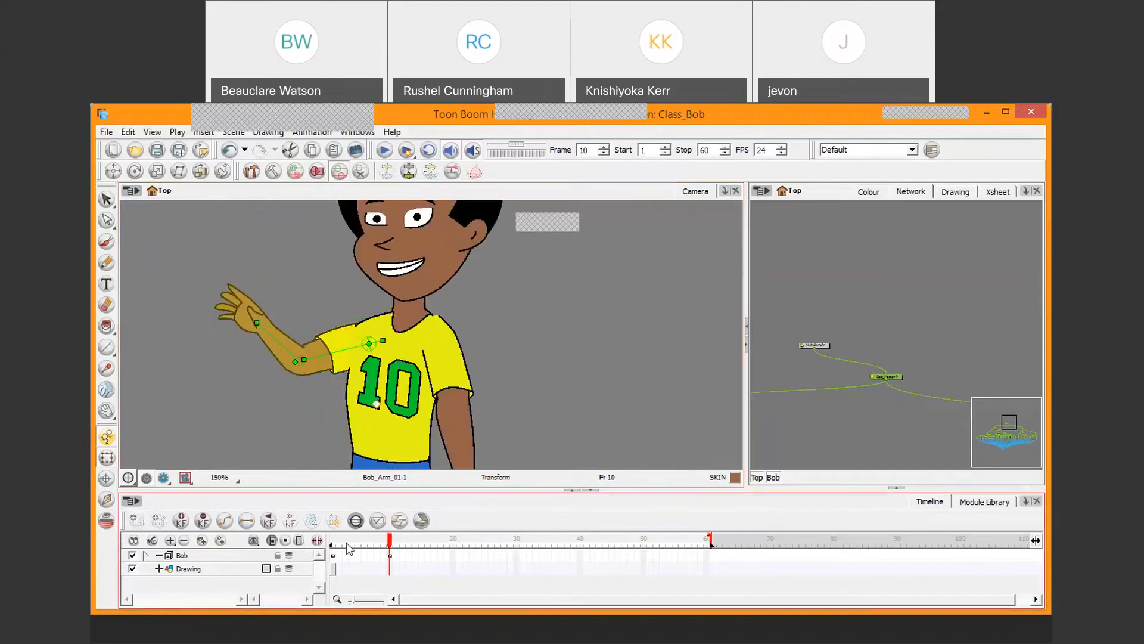
Try lowering the waving upper arm with its shoulder deformation control at frame 15, and undo the change.
left_click_drag(389, 542, 421, 532)
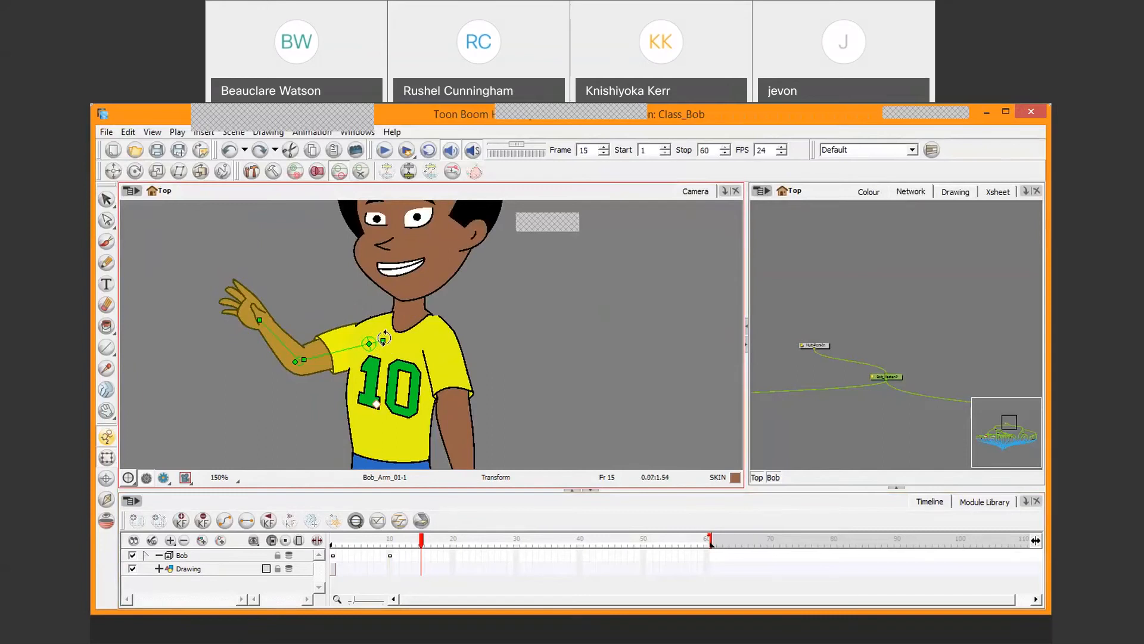
left_click_drag(383, 340, 383, 328)
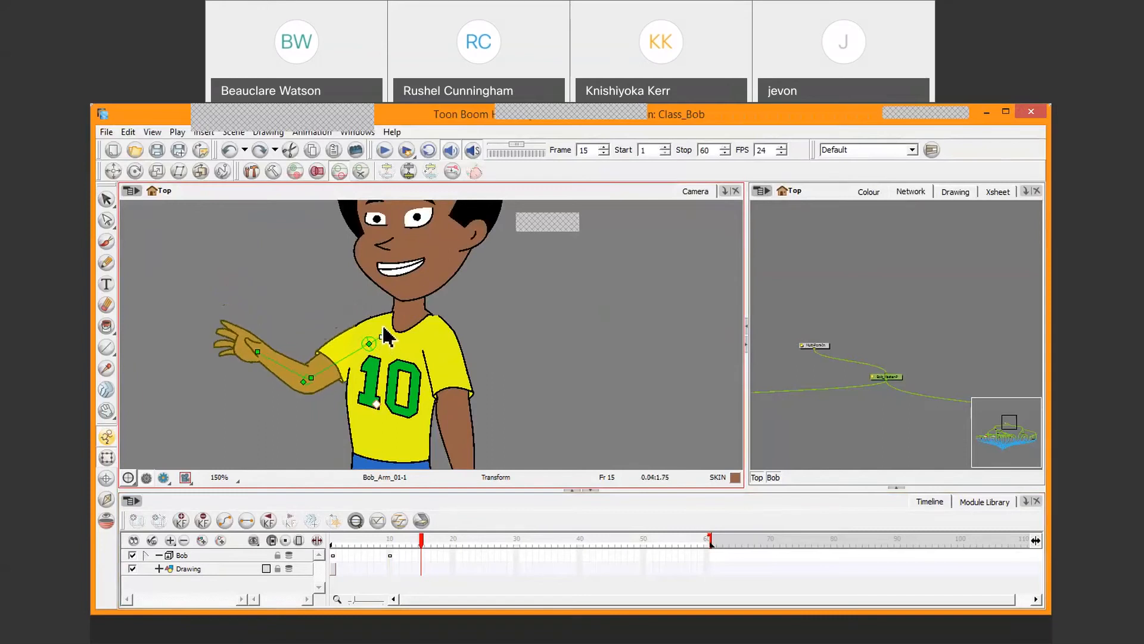
key("ctrl+z")
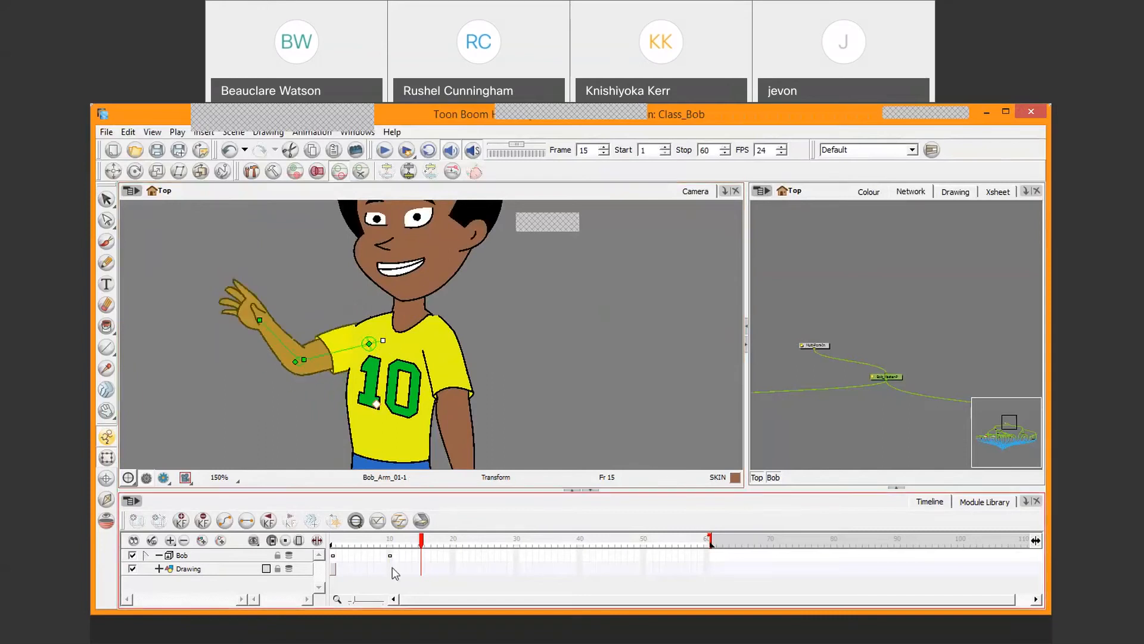
At frame 10, lower the waving upper arm with its shoulder deformation control and scrub the motion.
left_click_drag(422, 541, 390, 542)
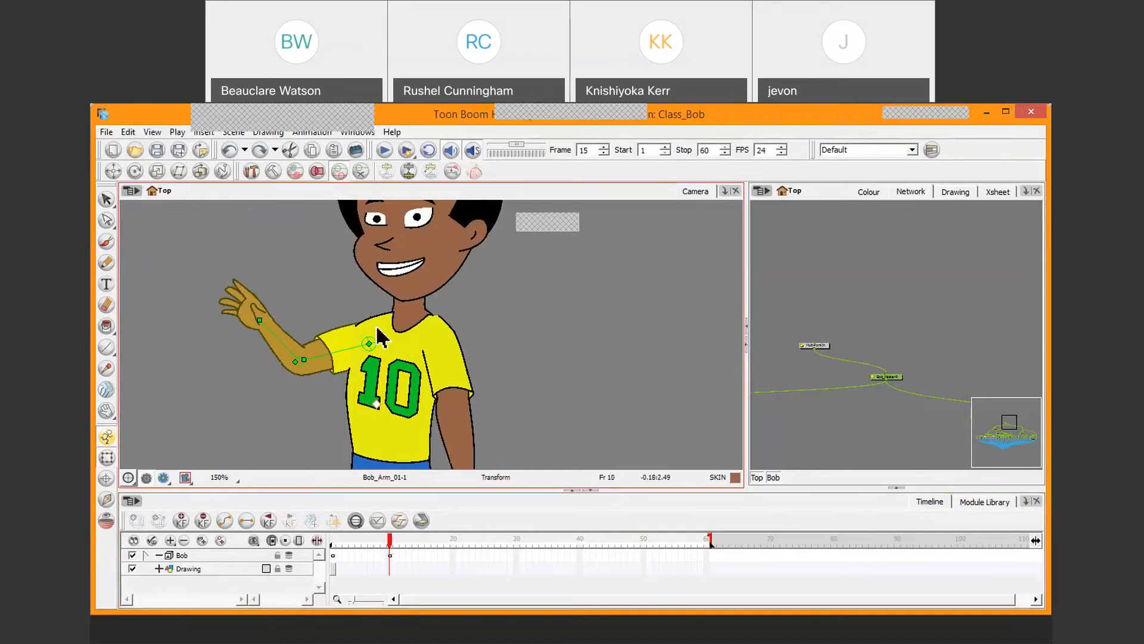
left_click_drag(379, 332, 386, 344)
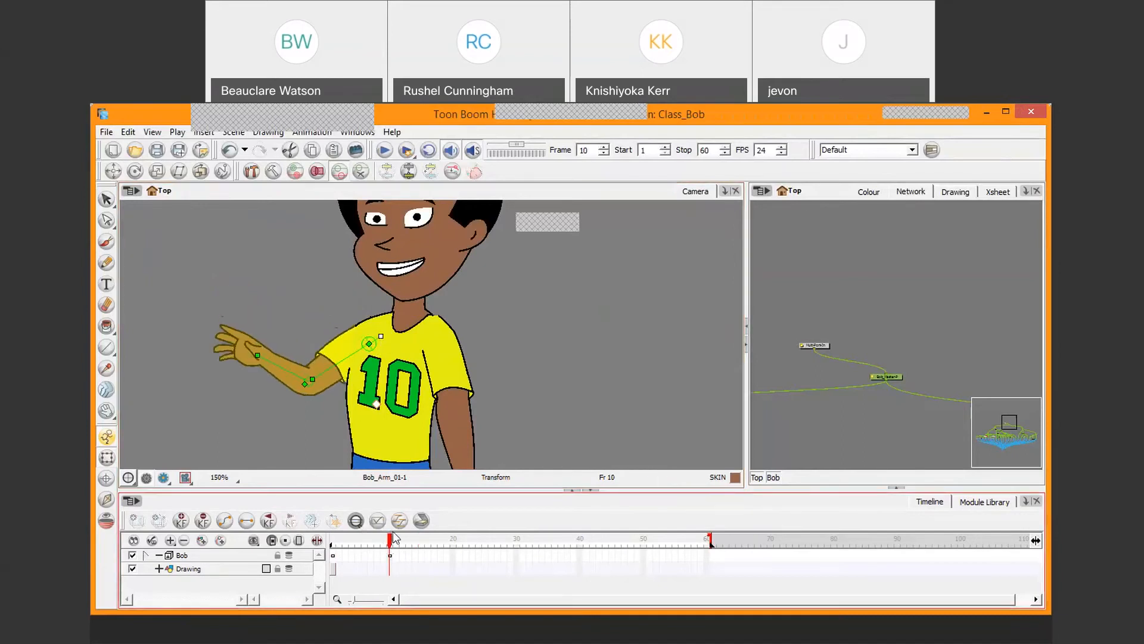
mouse_move(391, 541)
left_mouse_down()
mouse_move(332, 540)
mouse_move(424, 540)
mouse_move(339, 550)
mouse_move(396, 542)
left_mouse_up()
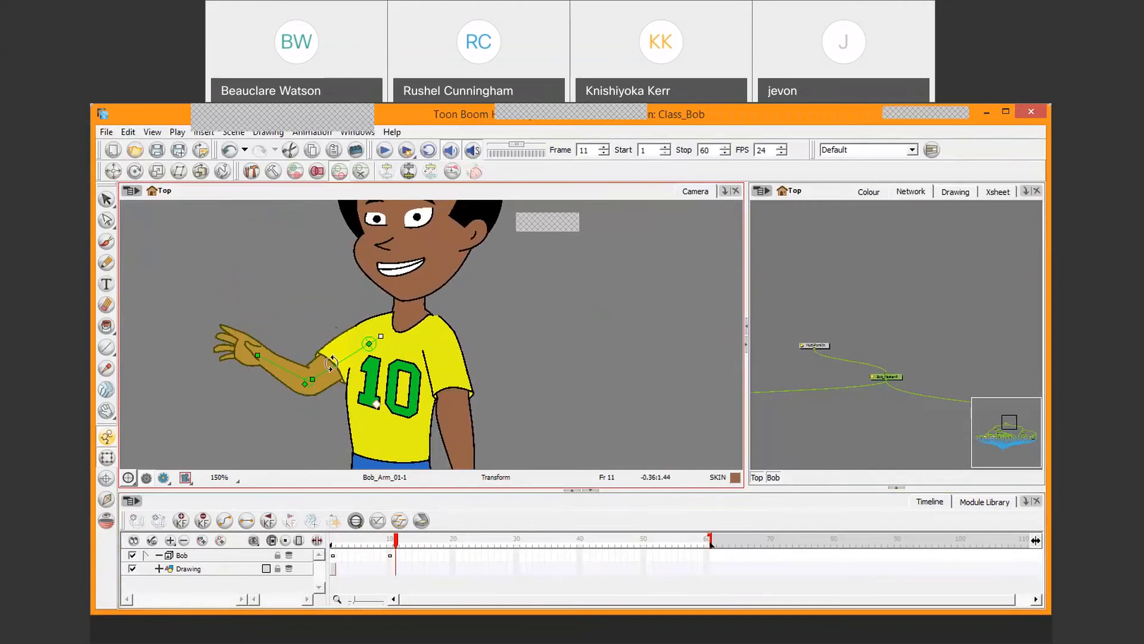
Return to frame 1, select the waving hand, and rotate it clockwise toward the head.
left_click_drag(397, 544, 332, 540)
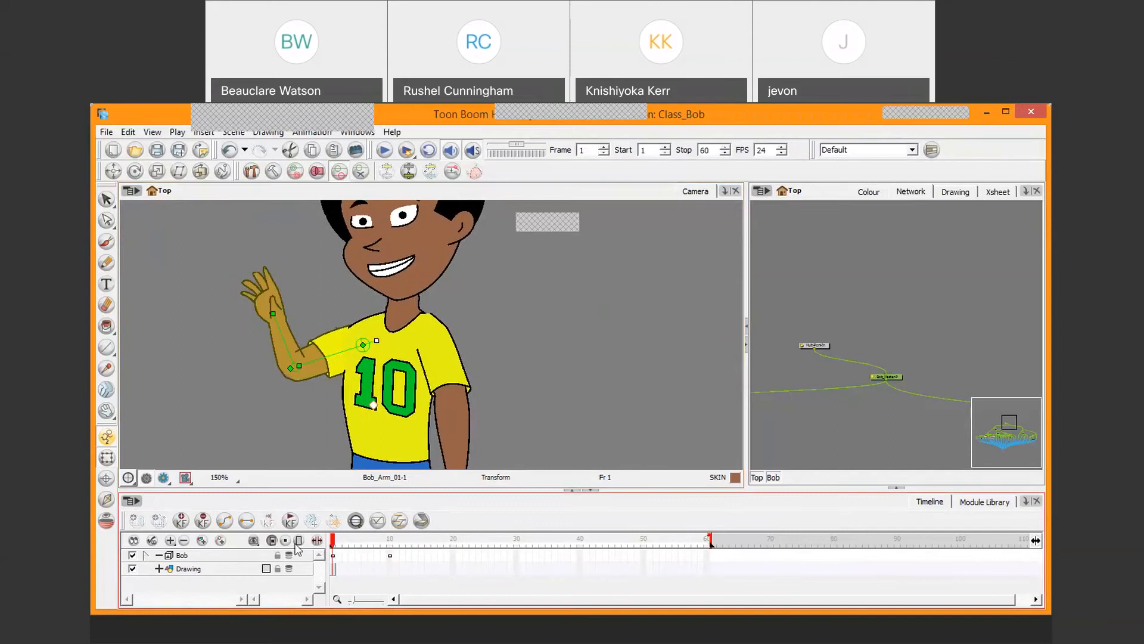
left_click(314, 344)
left_click(262, 281)
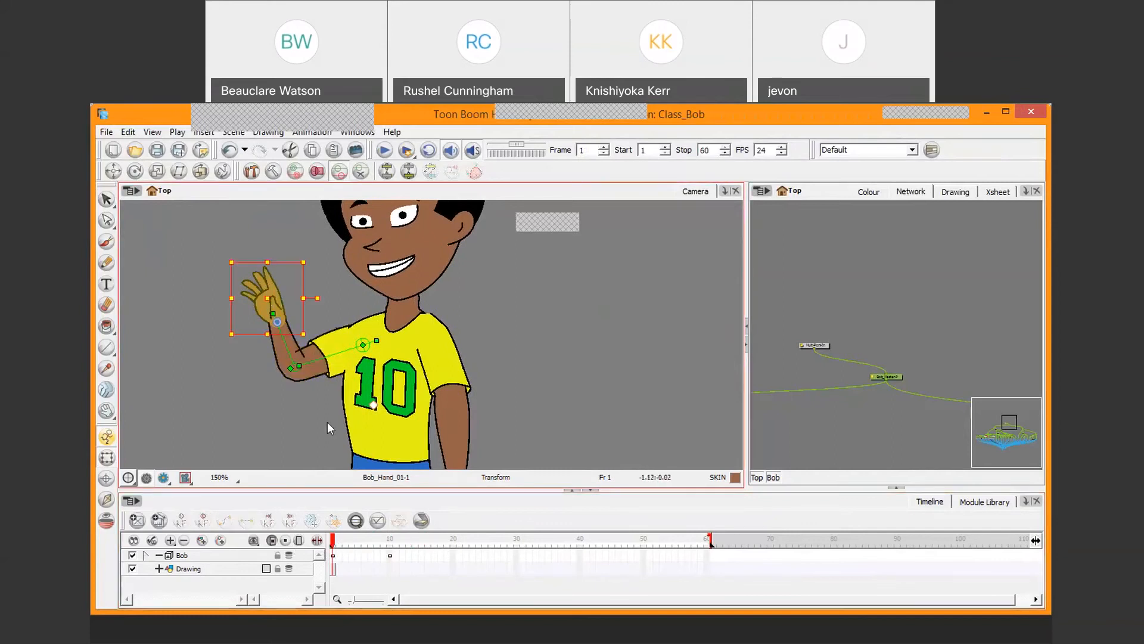
mouse_move(333, 540)
left_mouse_down()
mouse_move(364, 540)
mouse_move(332, 540)
left_mouse_up()
left_click_drag(318, 298, 322, 315)
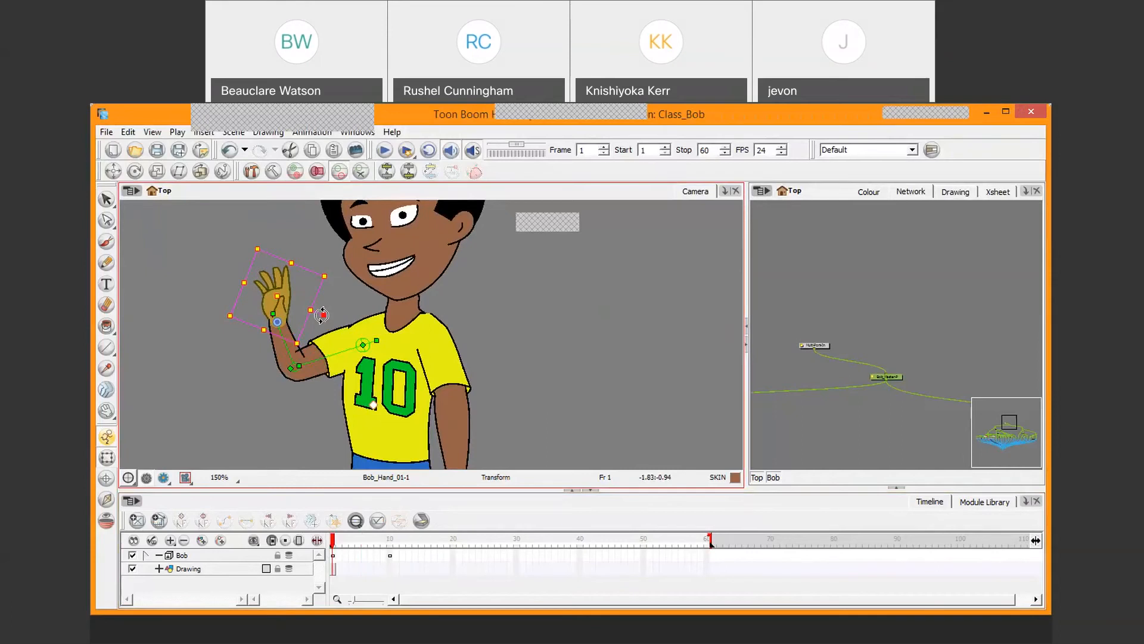
At frame 10, rotate the waving hand counterclockwise, bending it outward from the wrist away from the head.
left_click(395, 543)
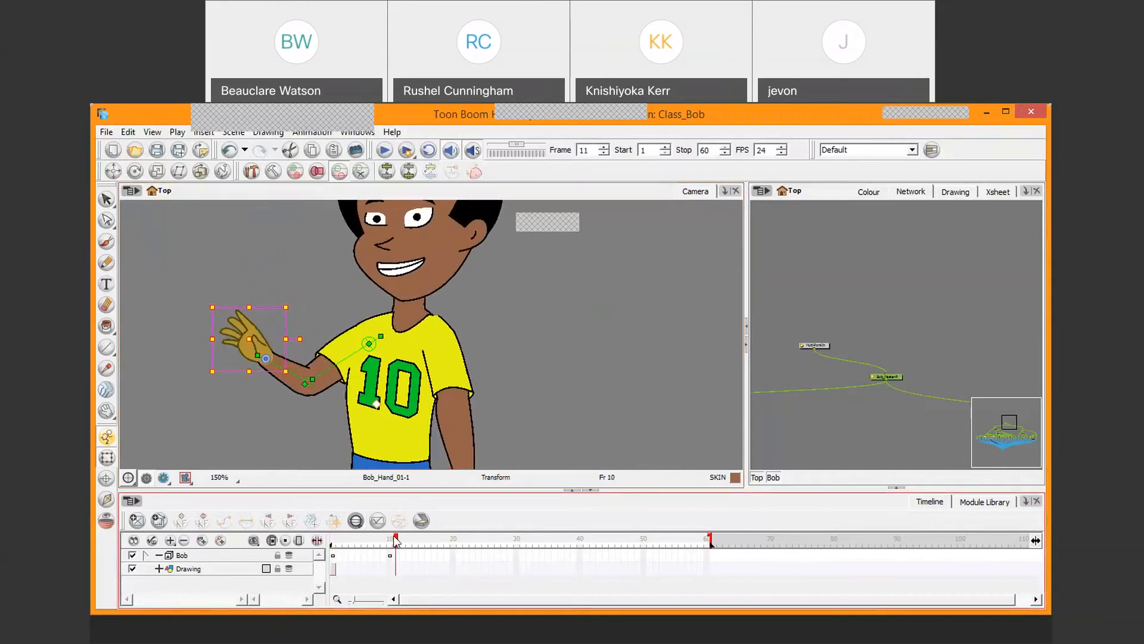
left_click_drag(396, 548, 391, 548)
left_click_drag(301, 336, 292, 313)
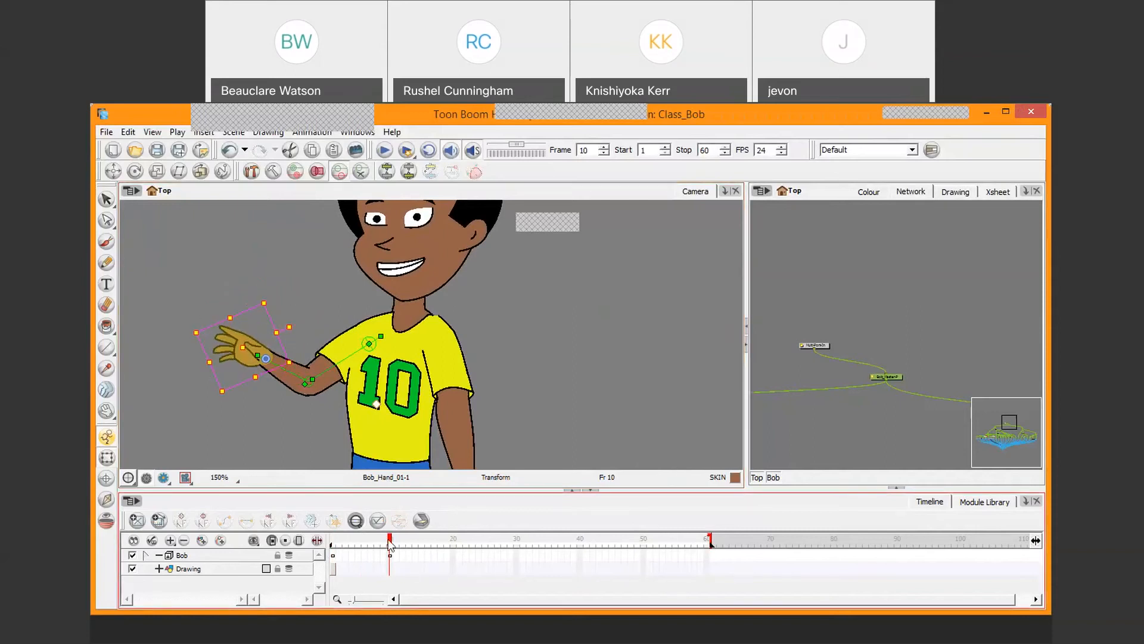
mouse_move(390, 546)
left_mouse_down()
mouse_move(334, 544)
mouse_move(453, 544)
mouse_move(282, 530)
mouse_move(409, 523)
mouse_move(311, 516)
mouse_move(392, 524)
left_mouse_up()
left_click_drag(290, 348, 288, 342)
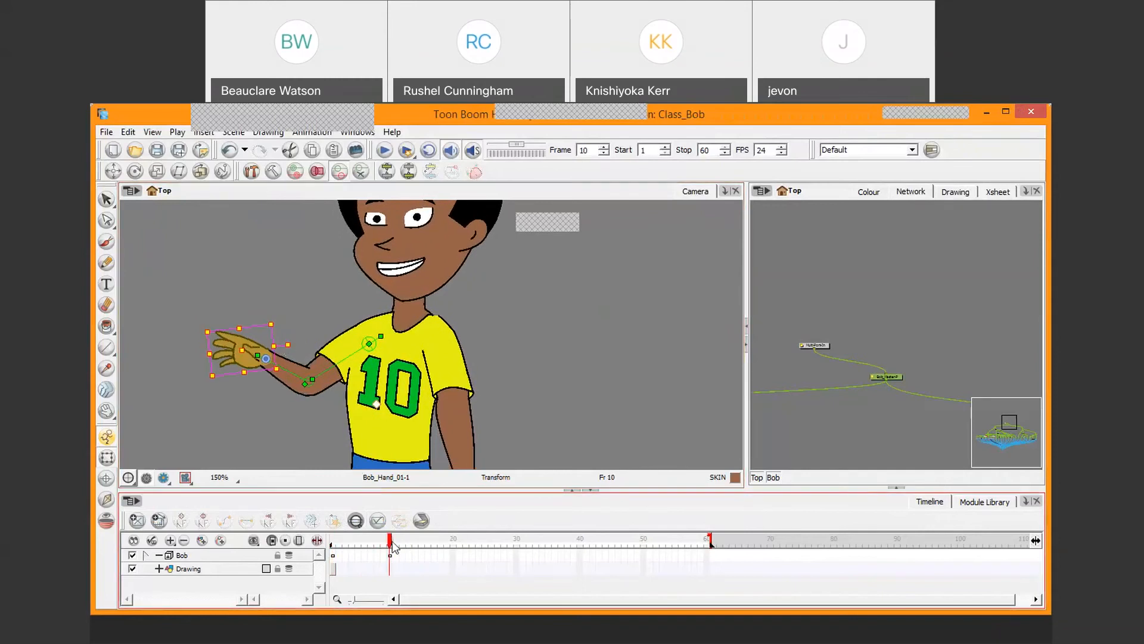
At frame 1, rotate the waving hand slightly clockwise so it tips toward the head.
left_click_drag(394, 547, 332, 547)
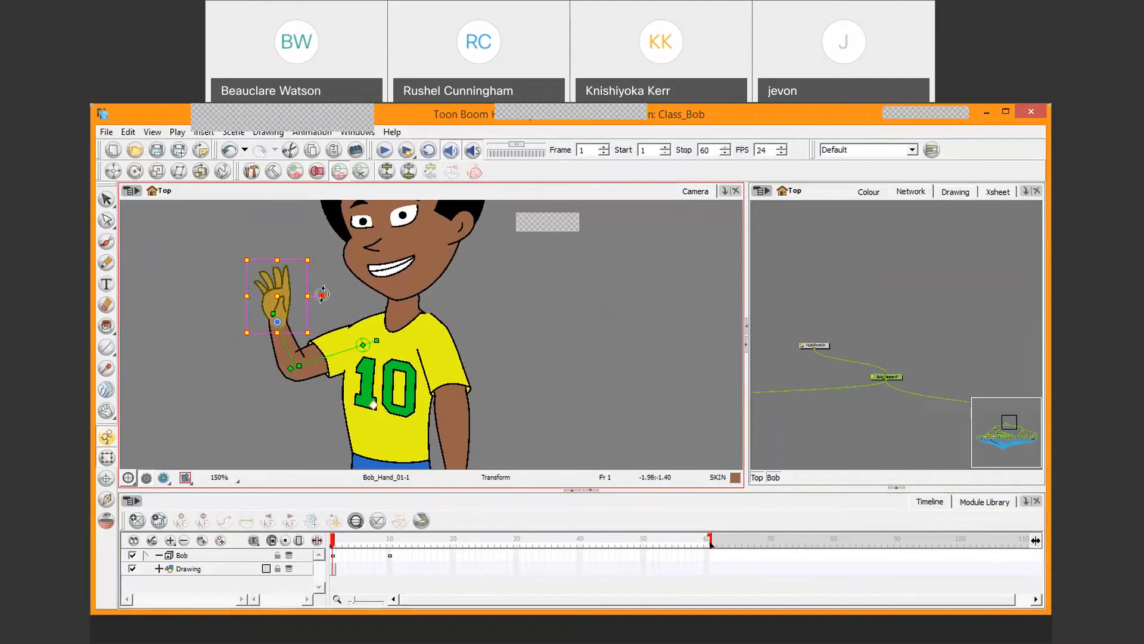
left_click_drag(323, 295, 328, 300)
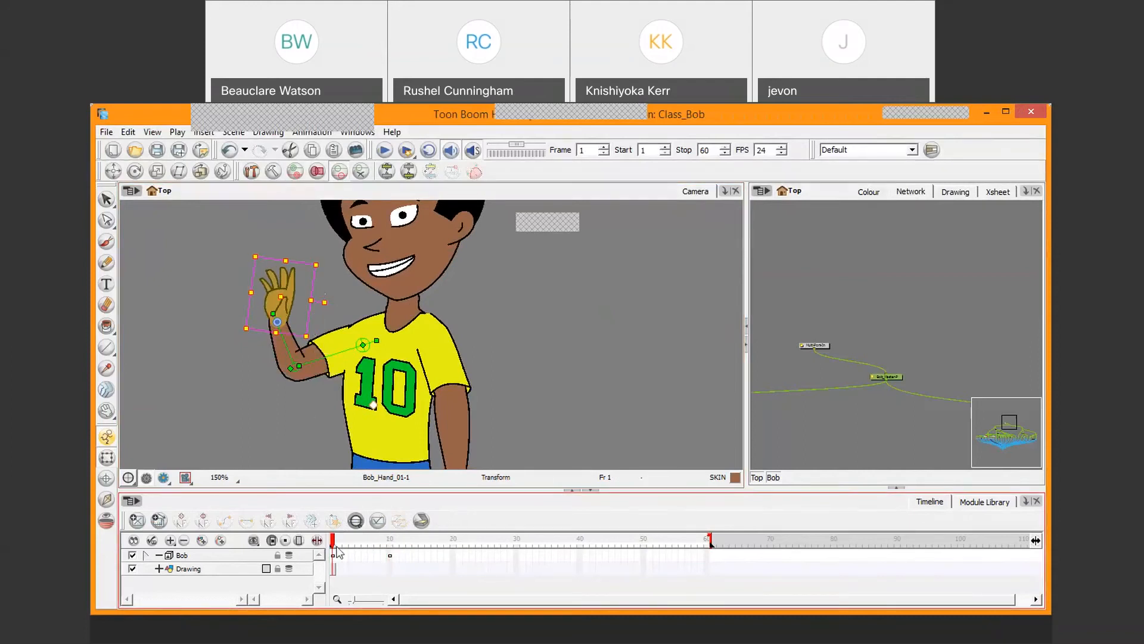
mouse_move(337, 551)
left_mouse_down()
mouse_move(345, 539)
mouse_move(409, 539)
mouse_move(333, 539)
left_mouse_up()
Limit the playback range to frames 1 to 10 and play the looping wave with the full character in view.
key("2")
key("2")
key("2")
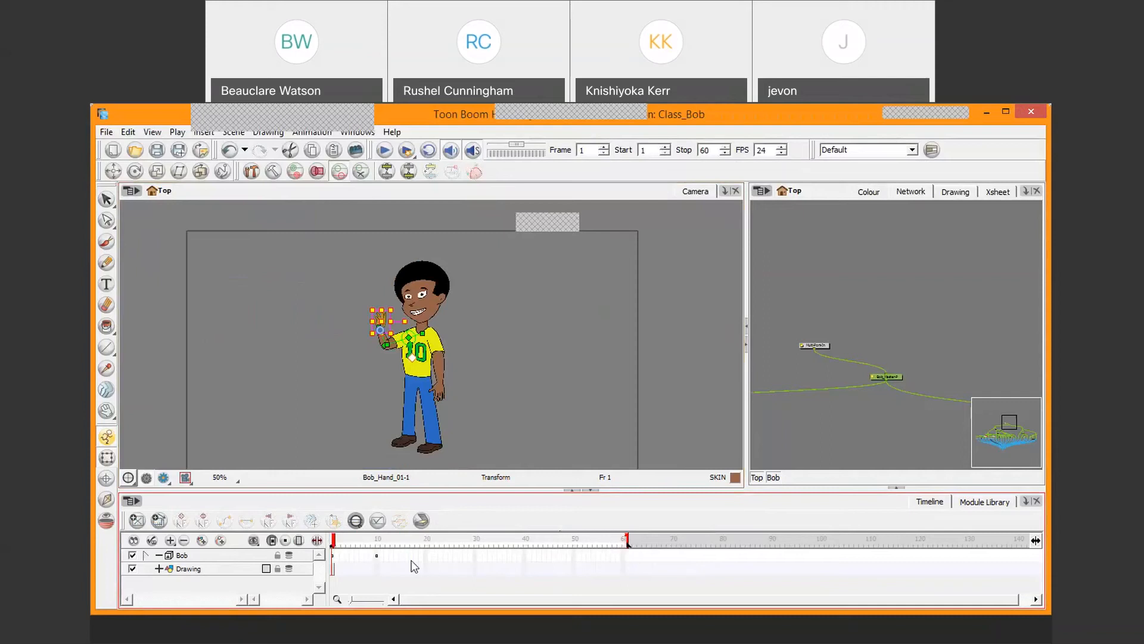
left_click_drag(411, 561, 381, 566)
scroll(445, 340, "up", 1)
key("space")
left_click_drag(455, 333, 463, 299)
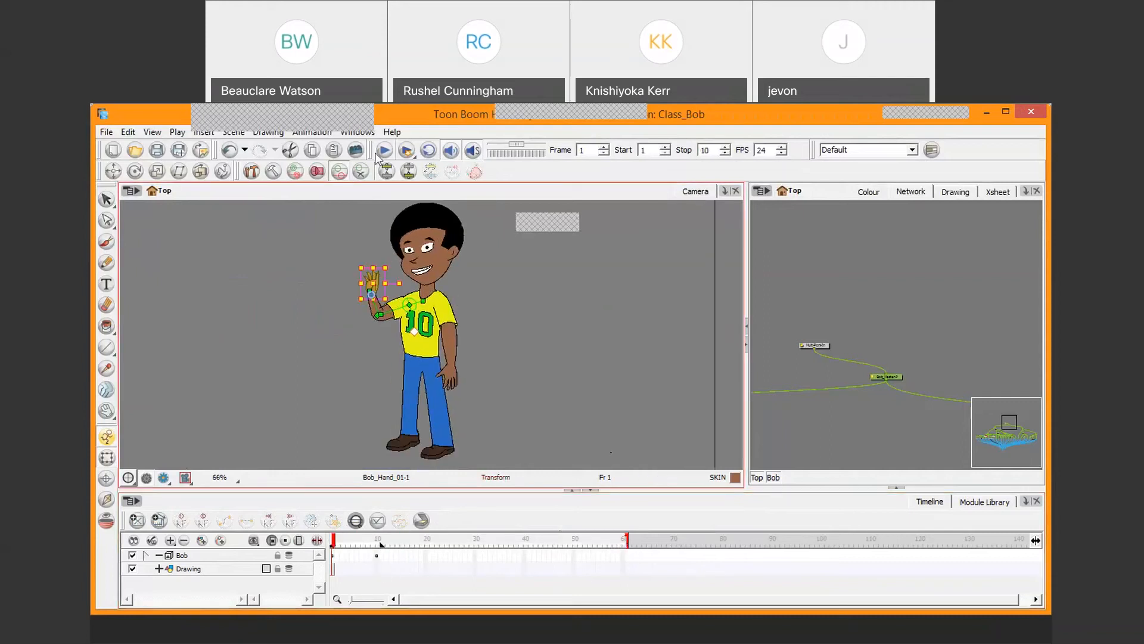
left_click(387, 152)
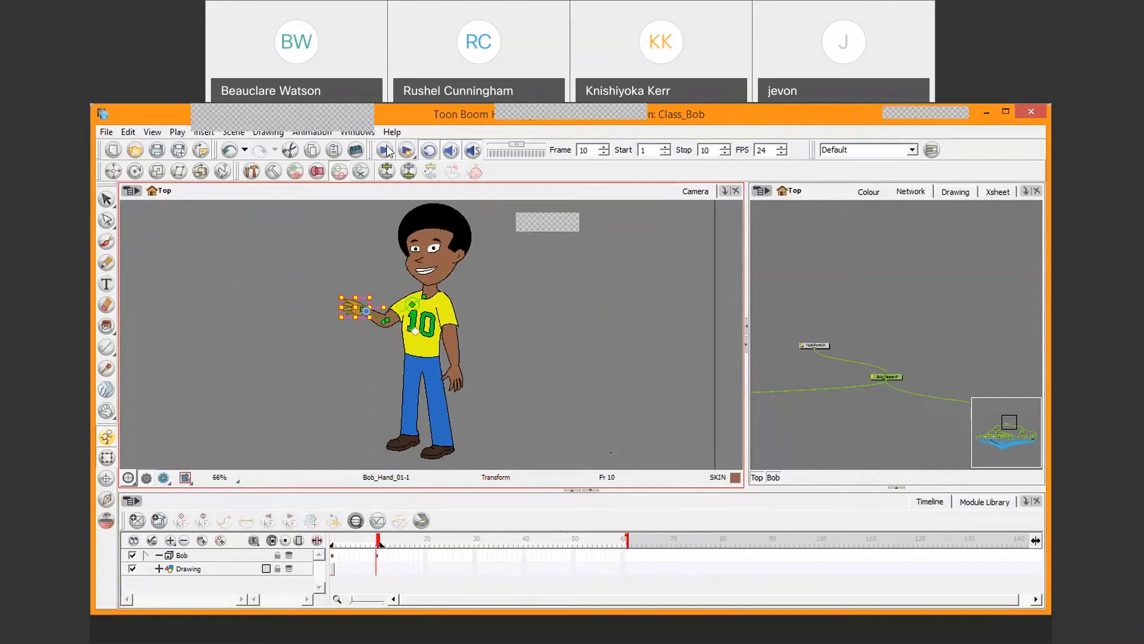
left_click(381, 152)
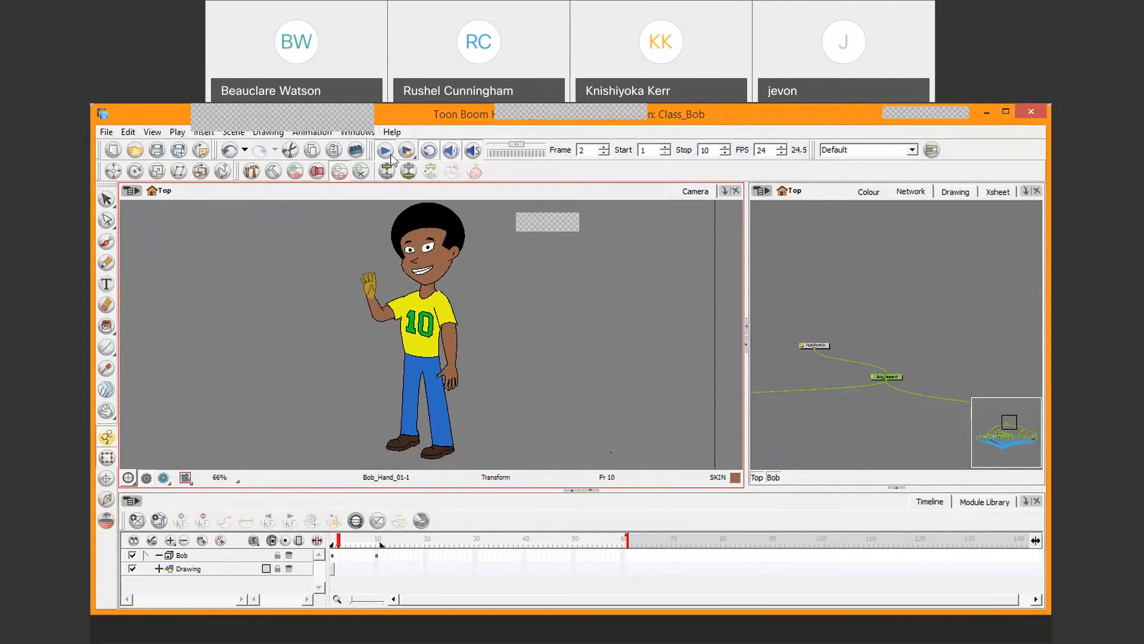
left_click(358, 541)
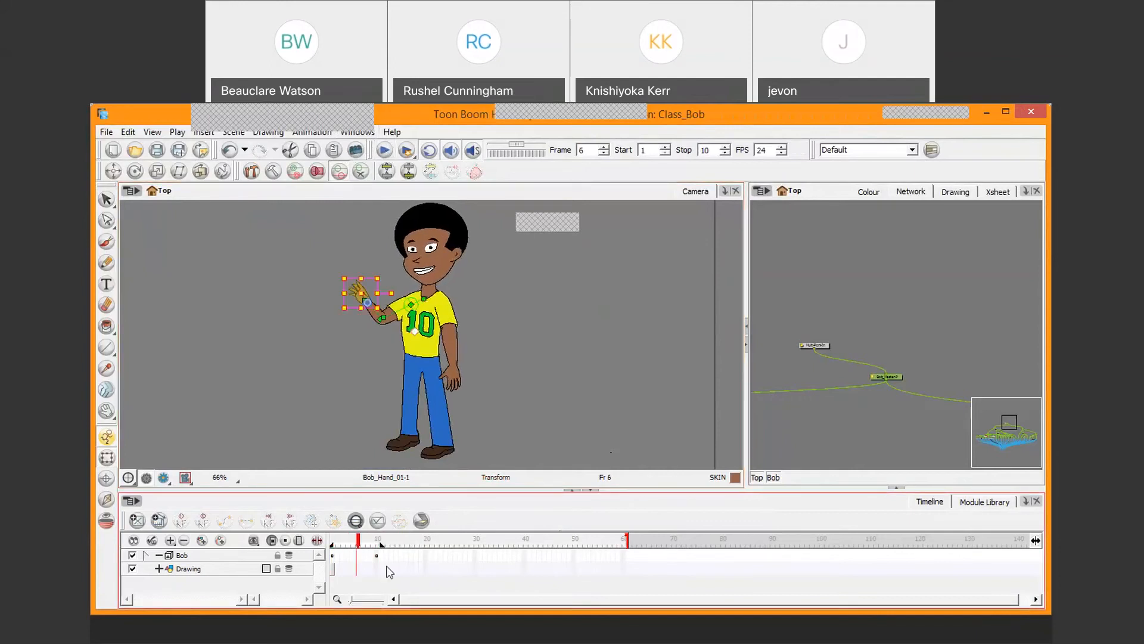
Extend the playback stop to frame 59, and at frame 10 select the lower leg and climb to the rig's master peg.
left_click_drag(382, 545, 624, 544)
mouse_move(359, 541)
left_mouse_down()
mouse_move(342, 542)
mouse_move(379, 543)
left_mouse_up()
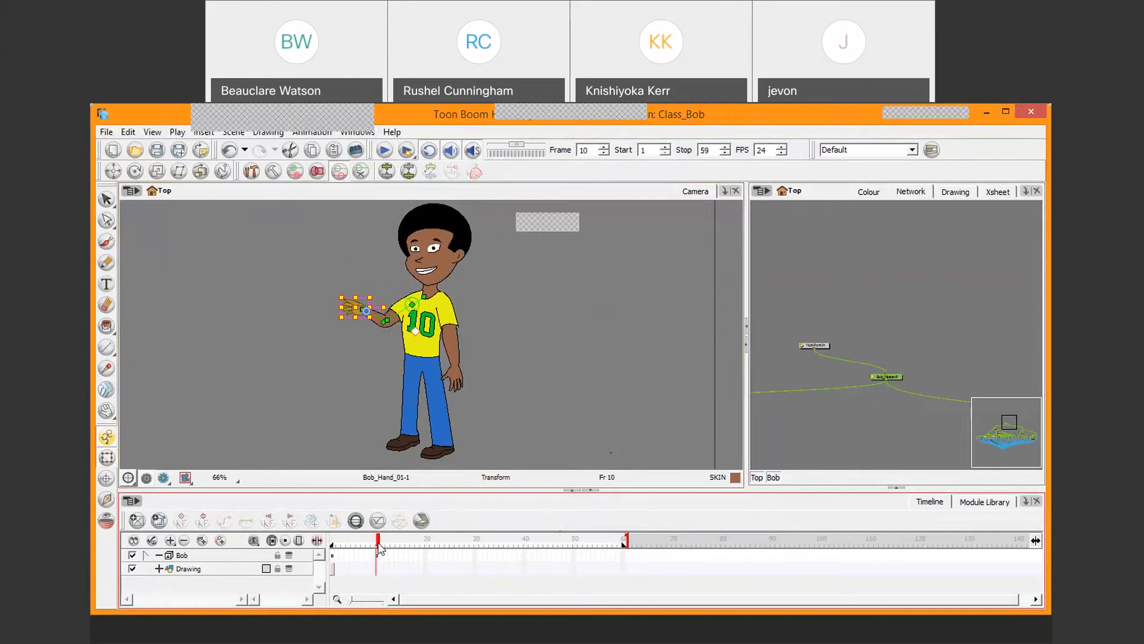
left_click(449, 450)
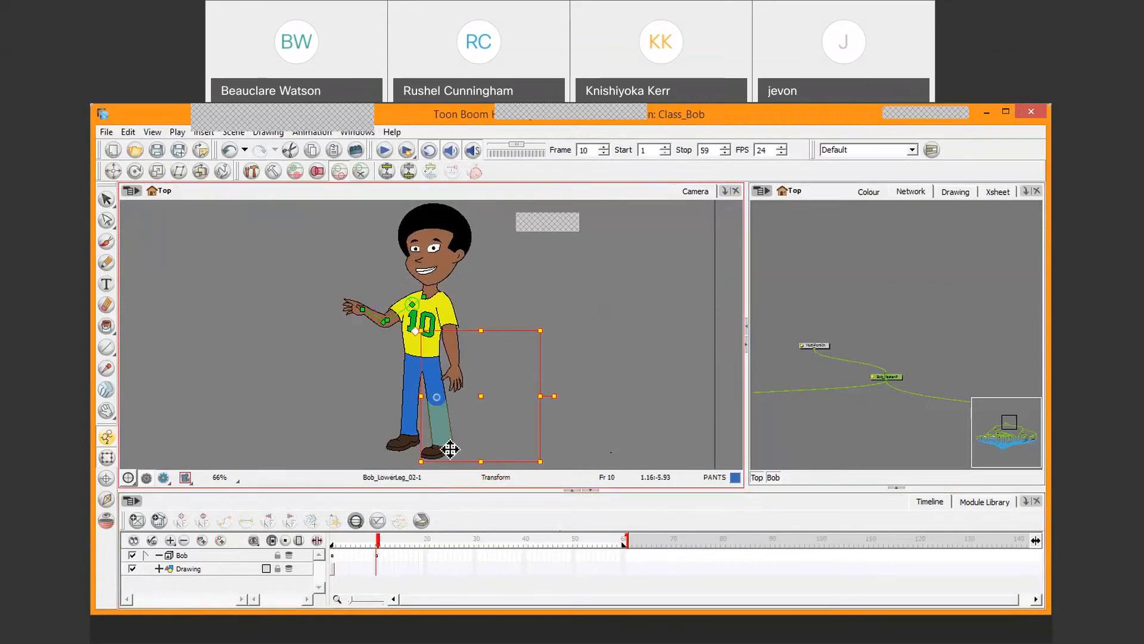
key("b")
key("b")
key("b")
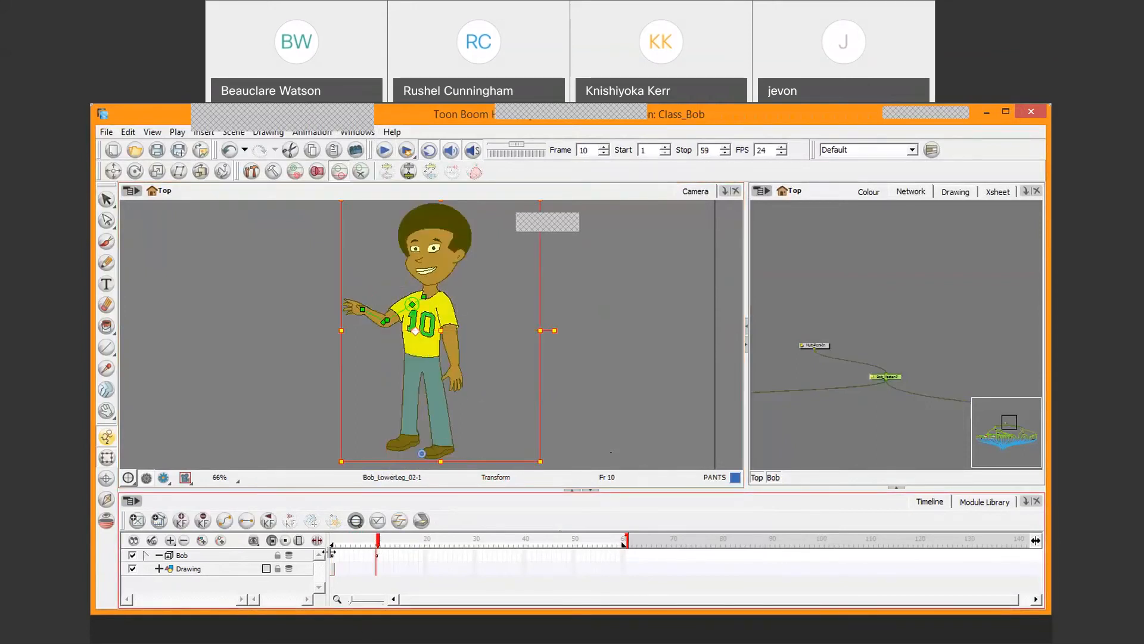
Copy Bob's frame 1 keyframe to frame 20 and the frame 10 keyframe to frame 30.
left_click(335, 555)
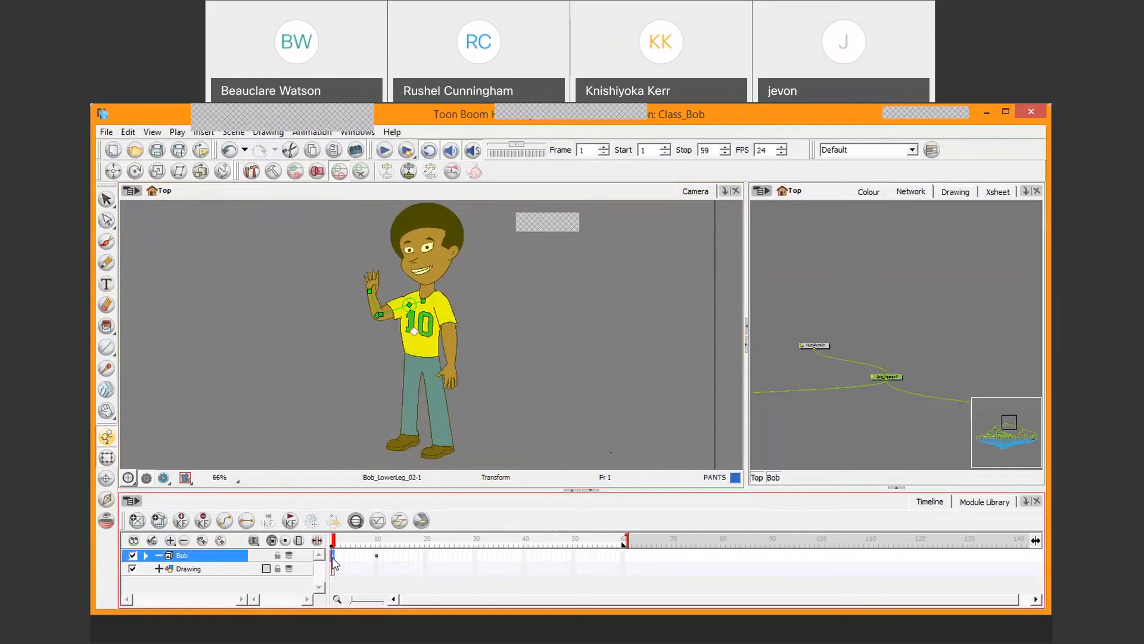
left_click(428, 557)
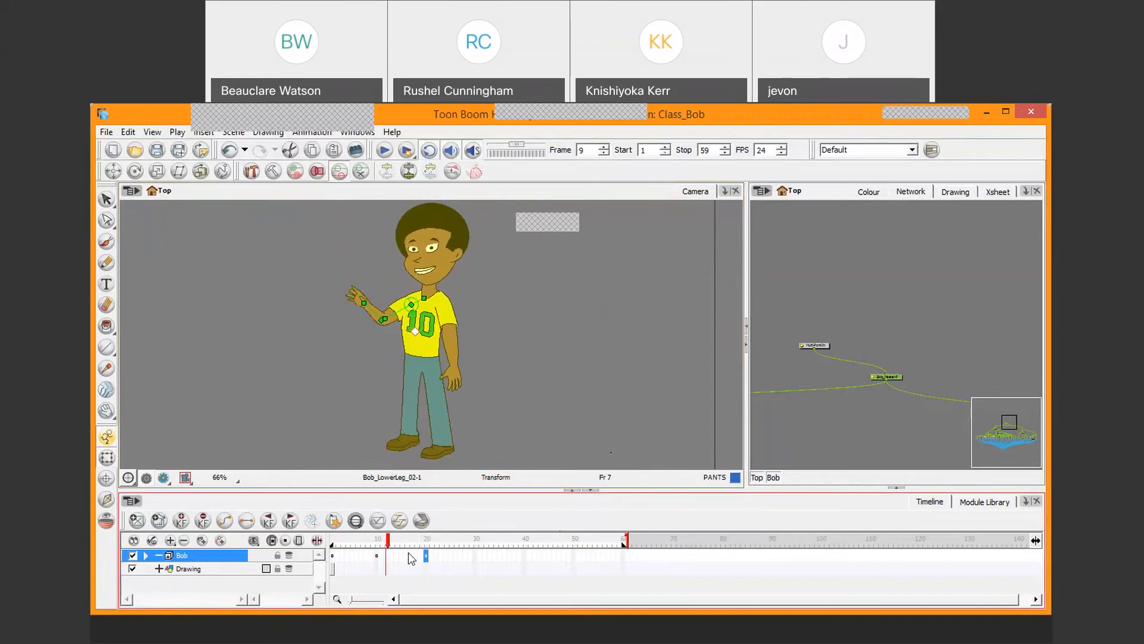
left_click(470, 552)
left_click_drag(470, 555, 378, 562)
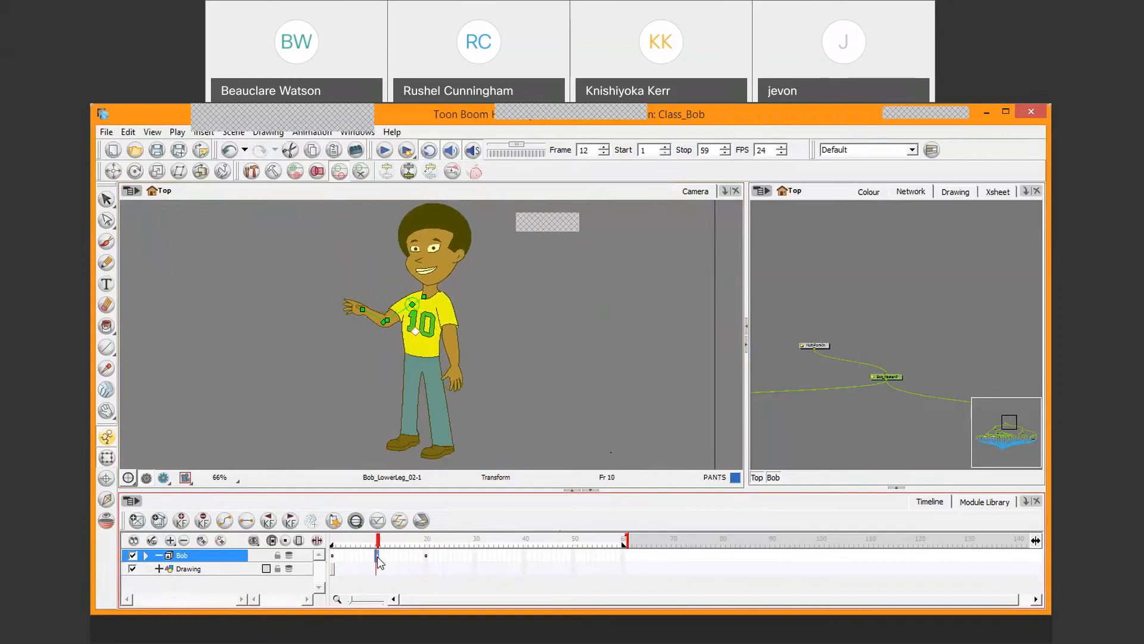
left_click(477, 557)
Continue alternating the wave by copying Bob's keyframes from frame 20 to 40, 30 to 50, and 40 to 60.
left_click(428, 555)
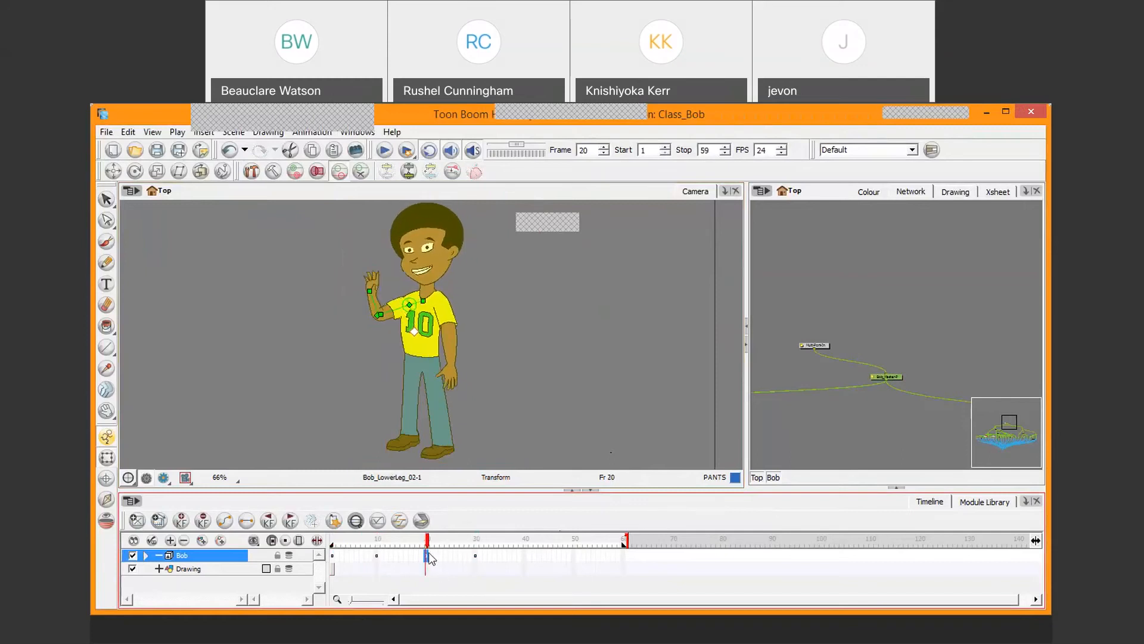
left_click(526, 556)
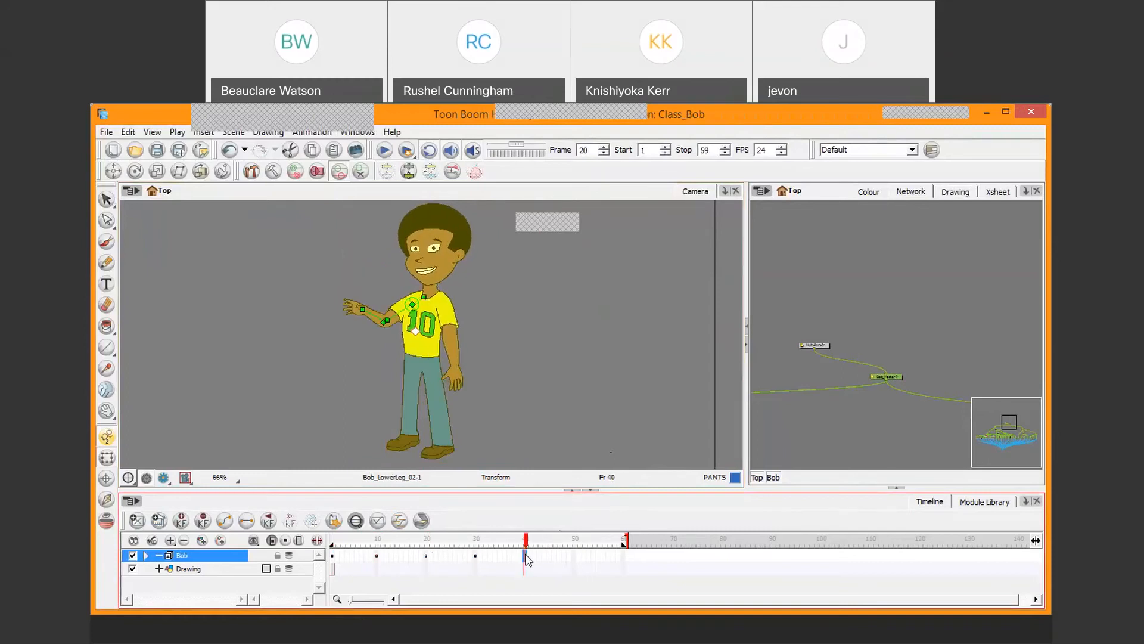
left_click(475, 556)
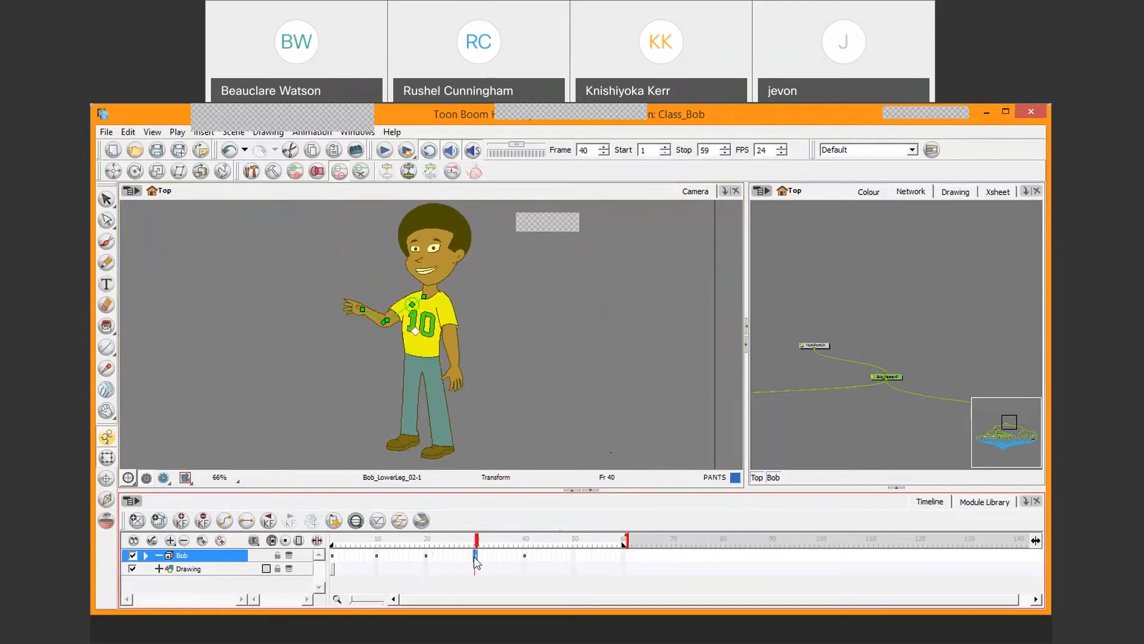
left_click(576, 558)
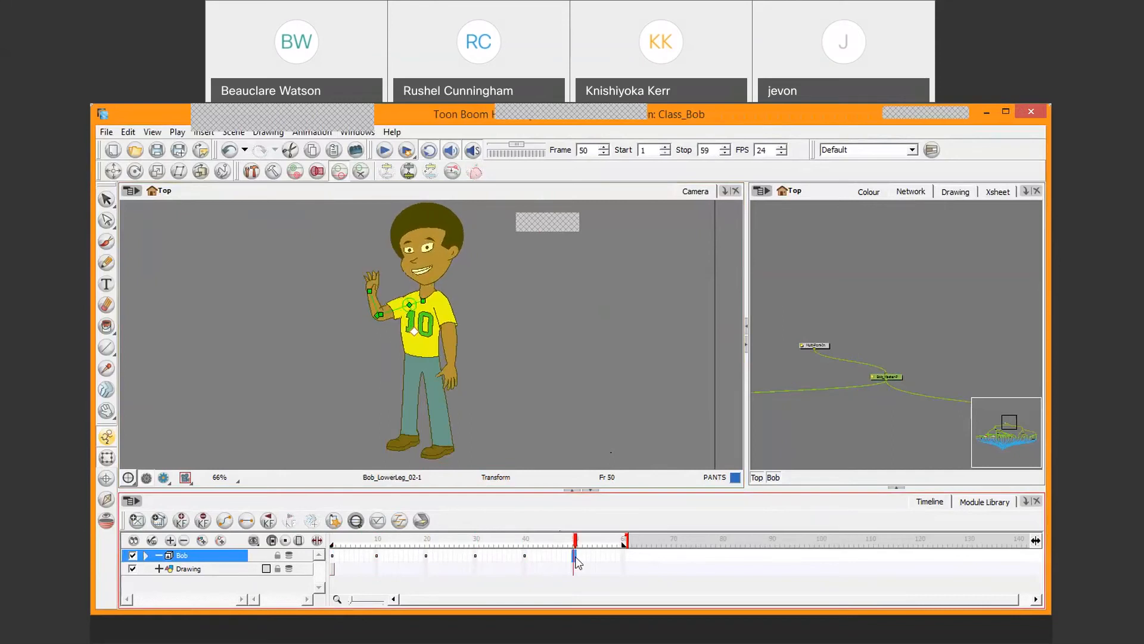
left_click(526, 557)
left_click(625, 558)
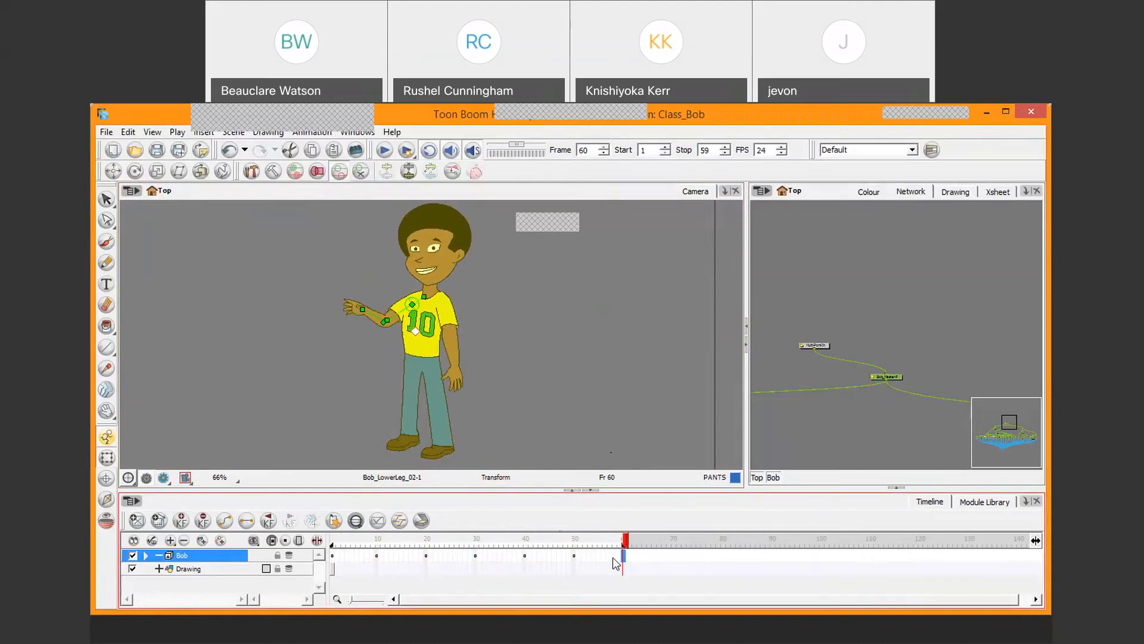
Set the playback stop to frame 60 and play the complete wave animation from frame 1.
left_click_drag(624, 542, 511, 550)
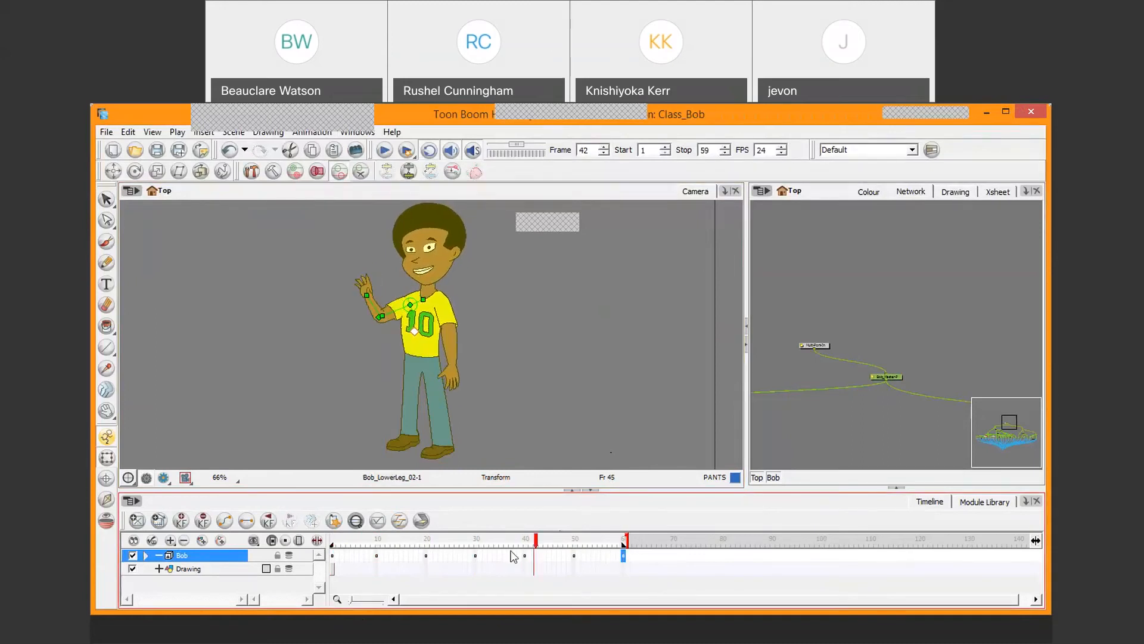
left_click_drag(624, 546, 629, 546)
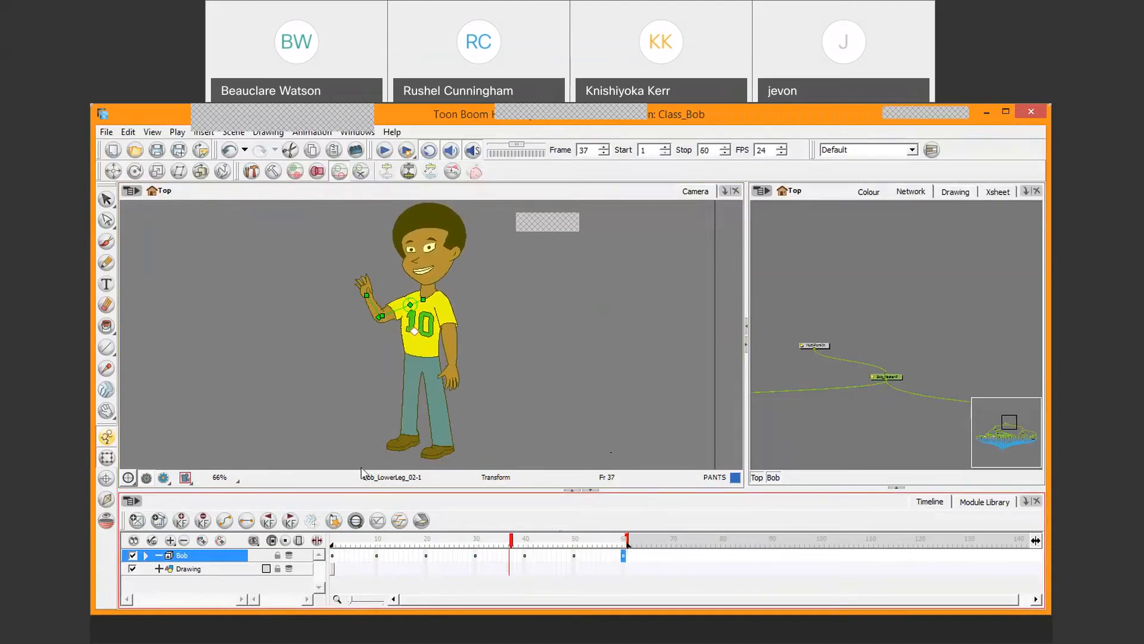
left_click_drag(488, 545, 202, 542)
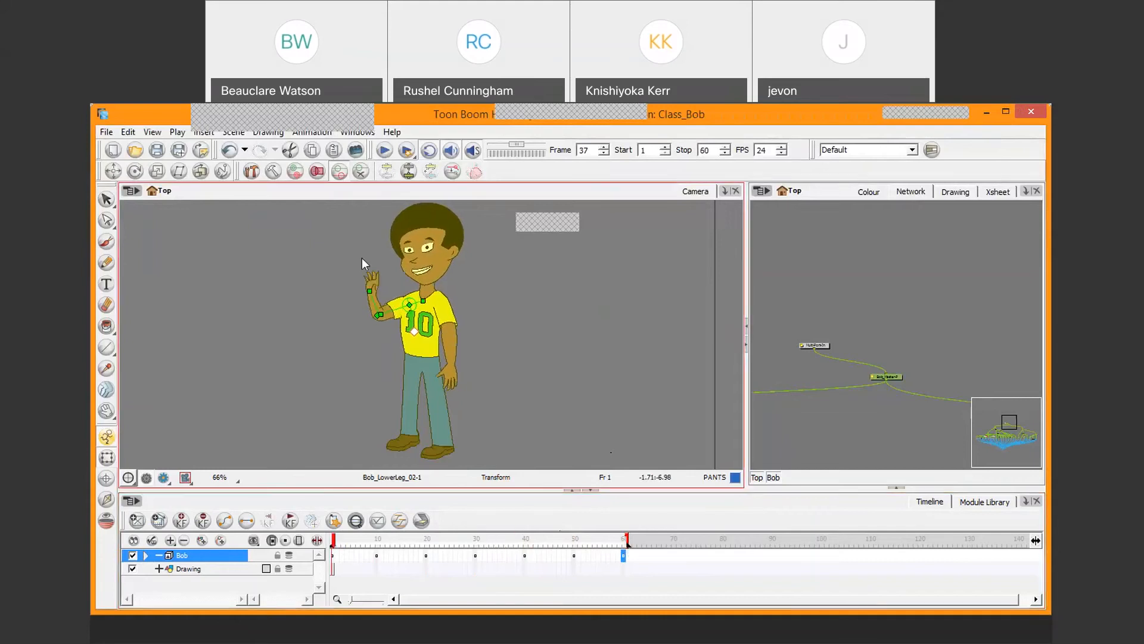
left_click(384, 150)
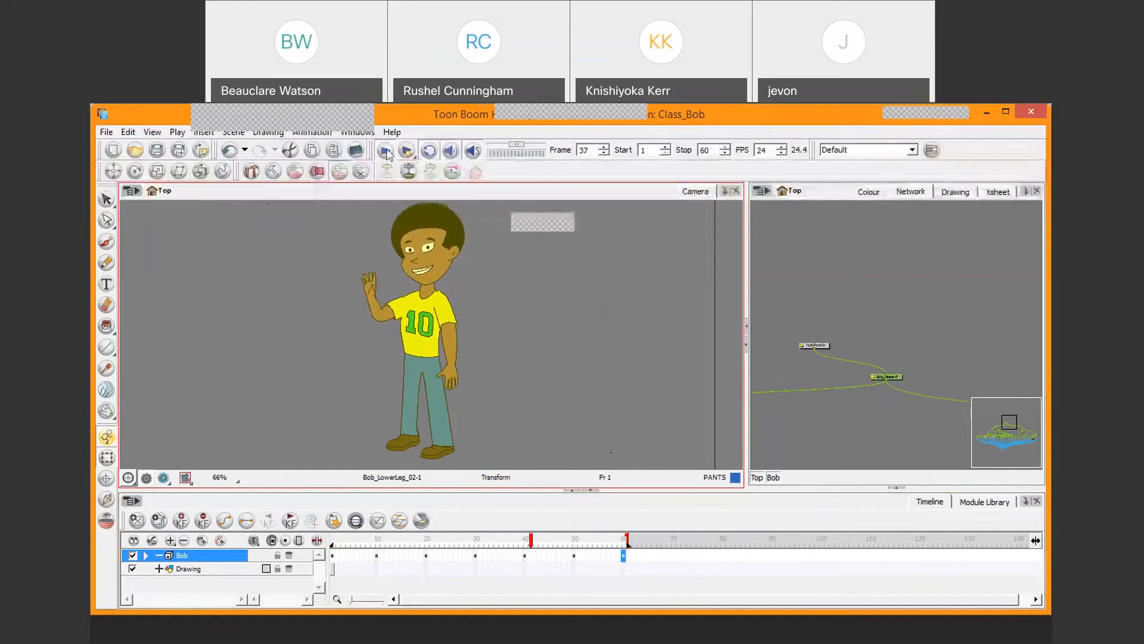
left_click(550, 329)
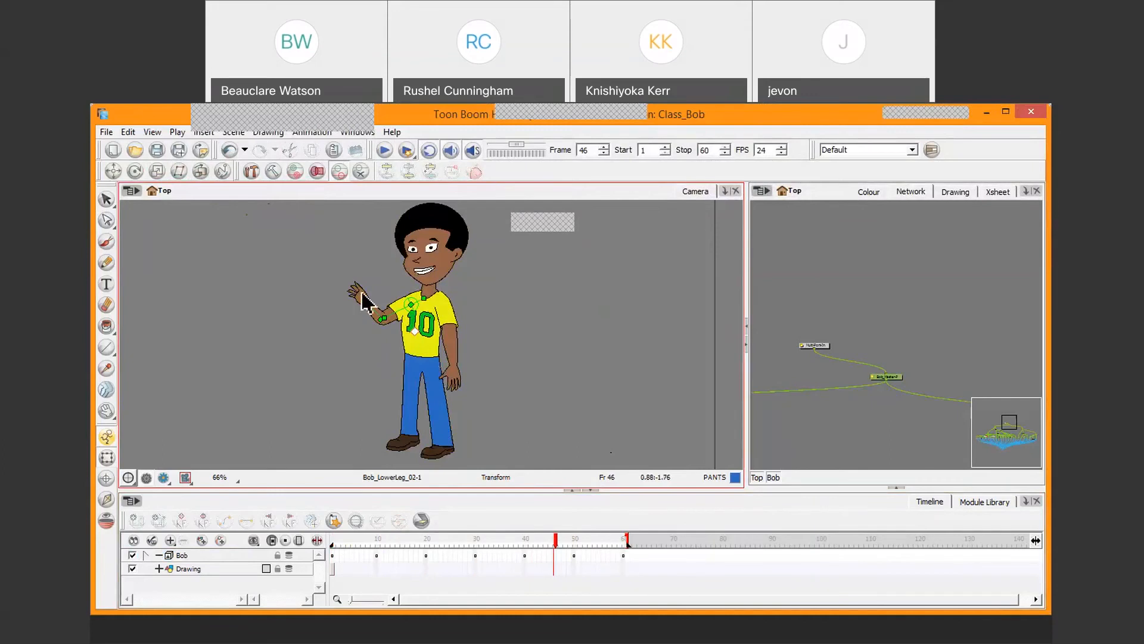
left_click(385, 151)
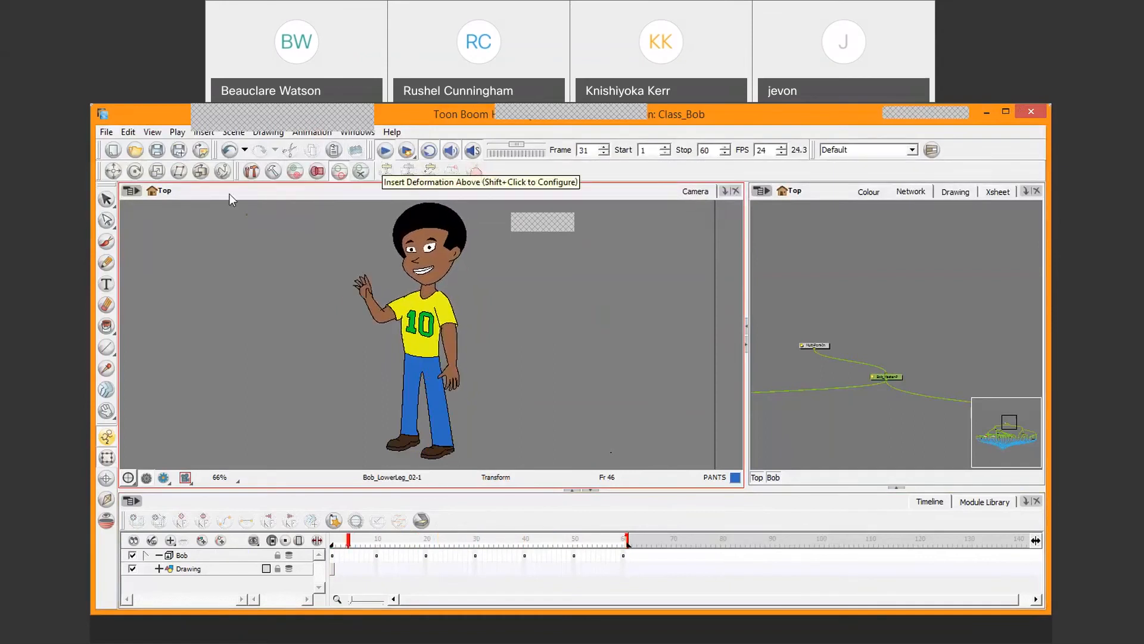
left_click(385, 152)
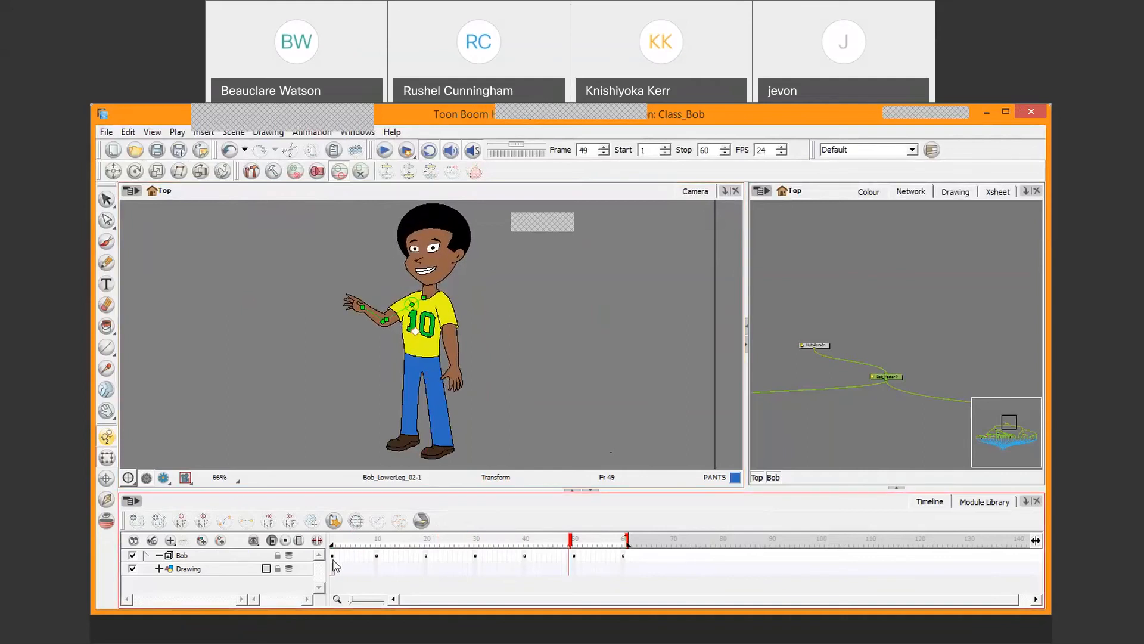
At frame 10, select the head, locate the Bob_Master-P peg in the node network, and clear the selection.
left_click(331, 555)
left_click_drag(337, 547, 381, 557)
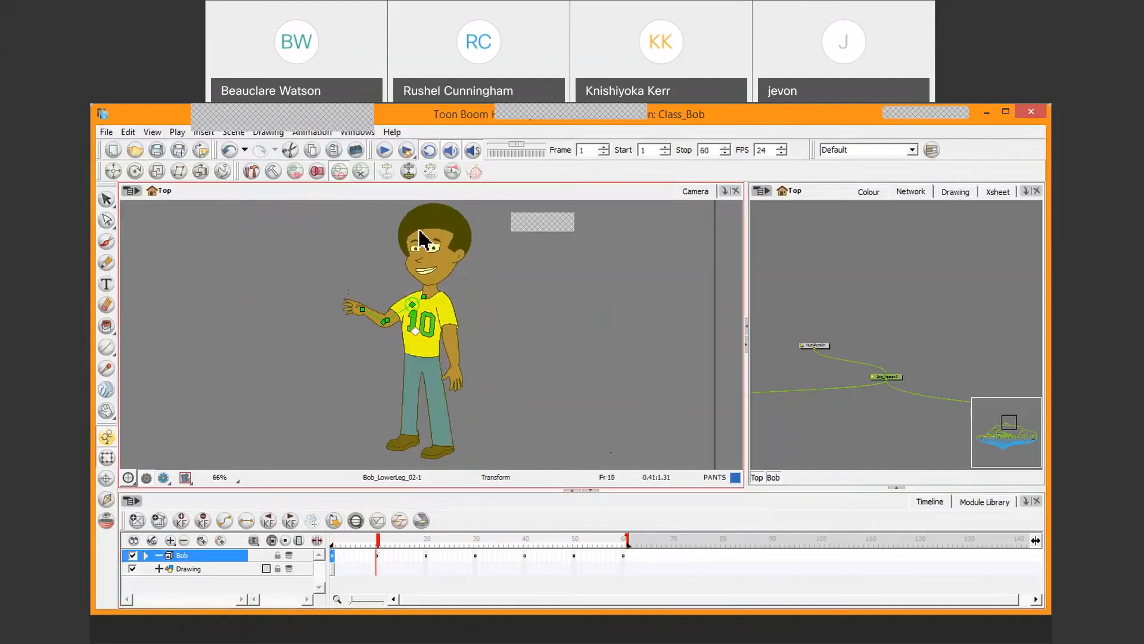
left_click(438, 244)
scroll(910, 395, "up", 3)
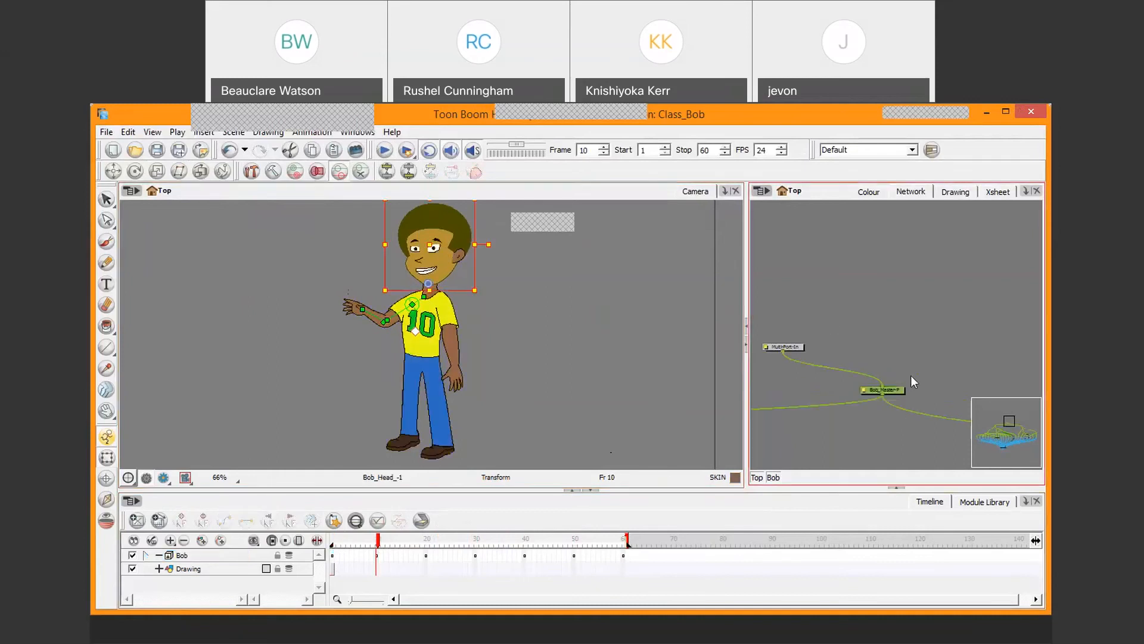
left_click(887, 425)
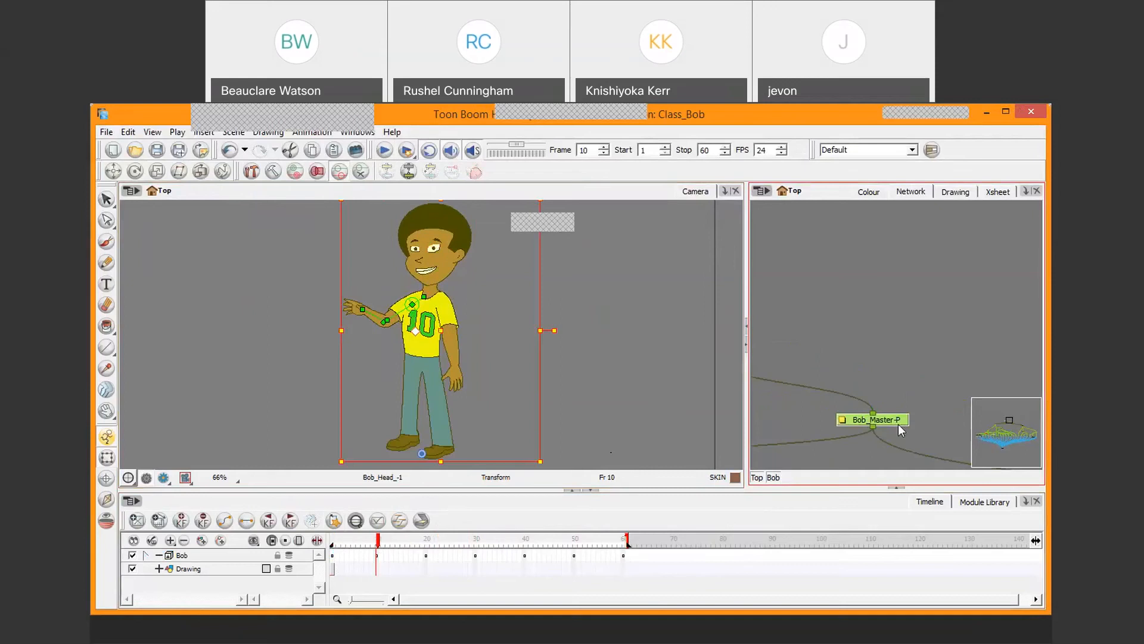
left_click(602, 366)
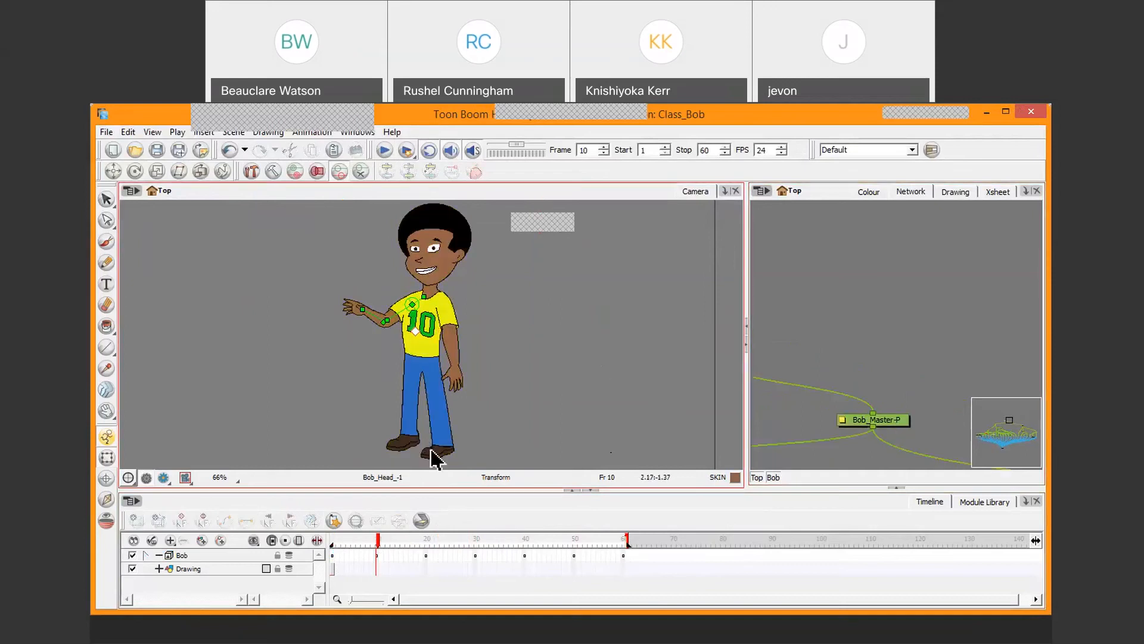
Select Bob's front foot and climb the rig hierarchy to the Bob_Master-P peg, with the whole character in view.
left_click(446, 453)
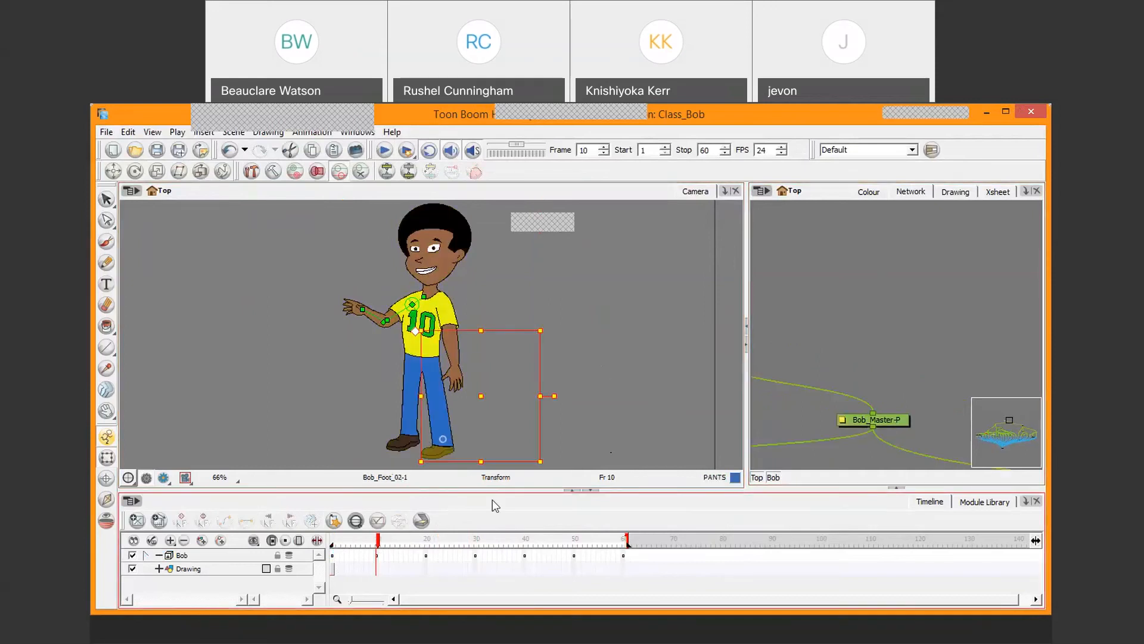
key("b")
key("b")
key("b")
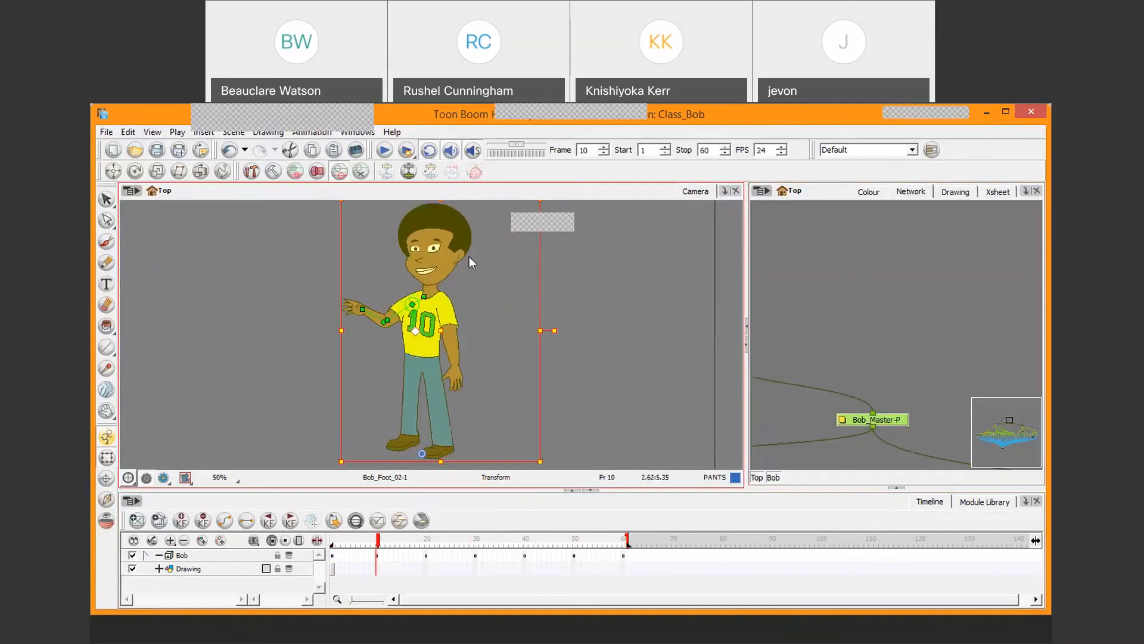
key("space")
left_click_drag(481, 237, 473, 276)
key("1")
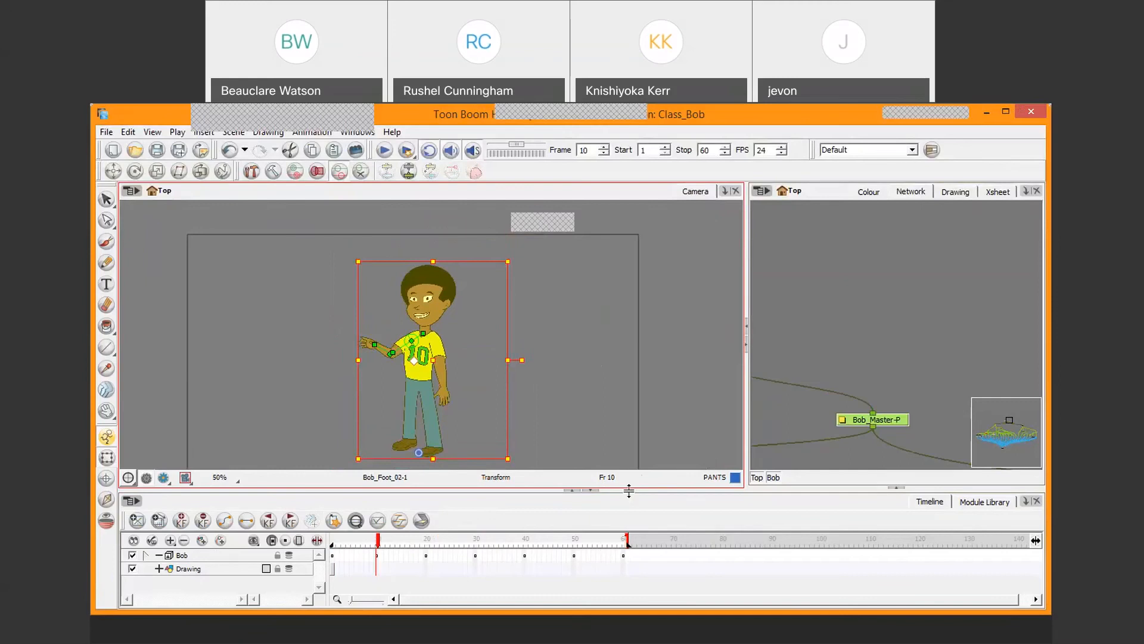
Move to frame 15 and examine Bob's raised arm and lower body up close in the Camera view.
left_click_drag(629, 490, 628, 496)
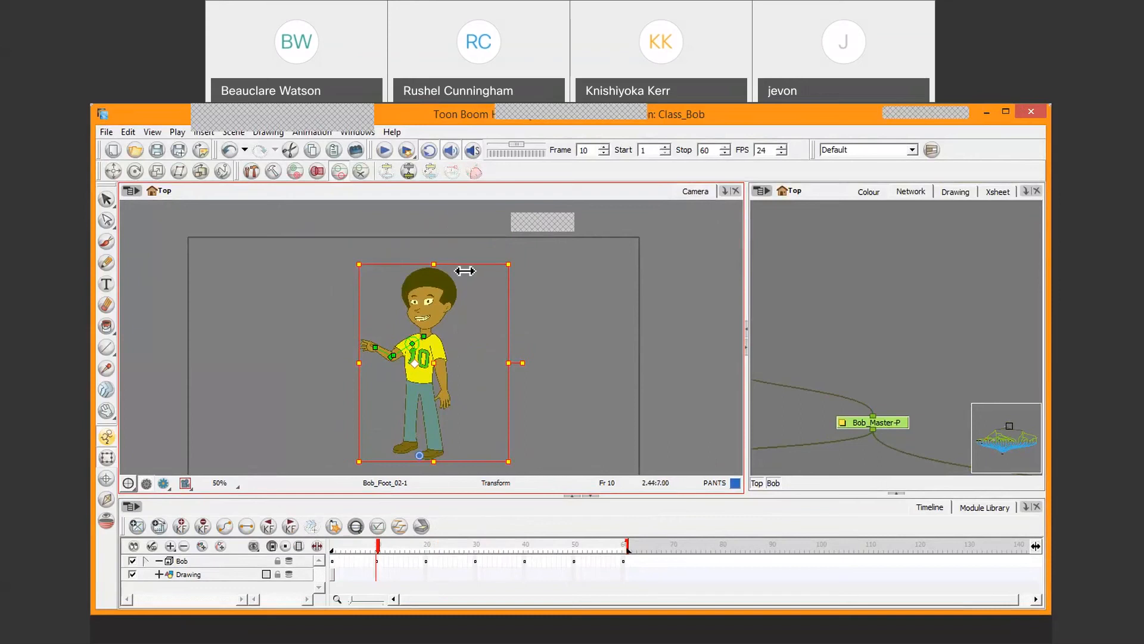
left_click_drag(466, 272, 468, 273)
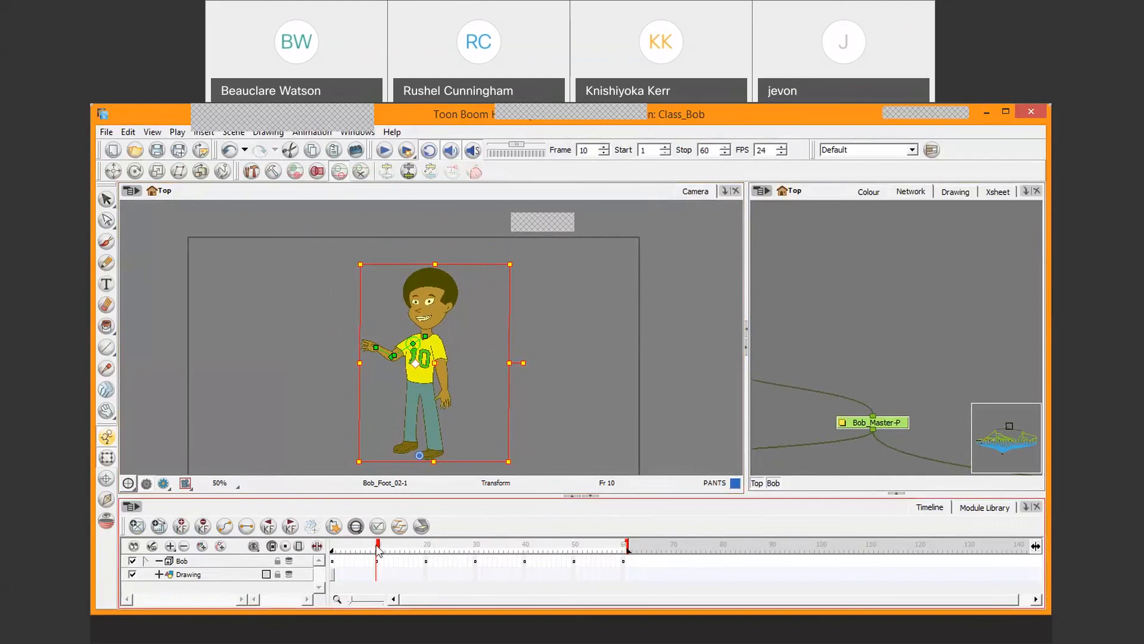
left_click_drag(378, 548, 402, 547)
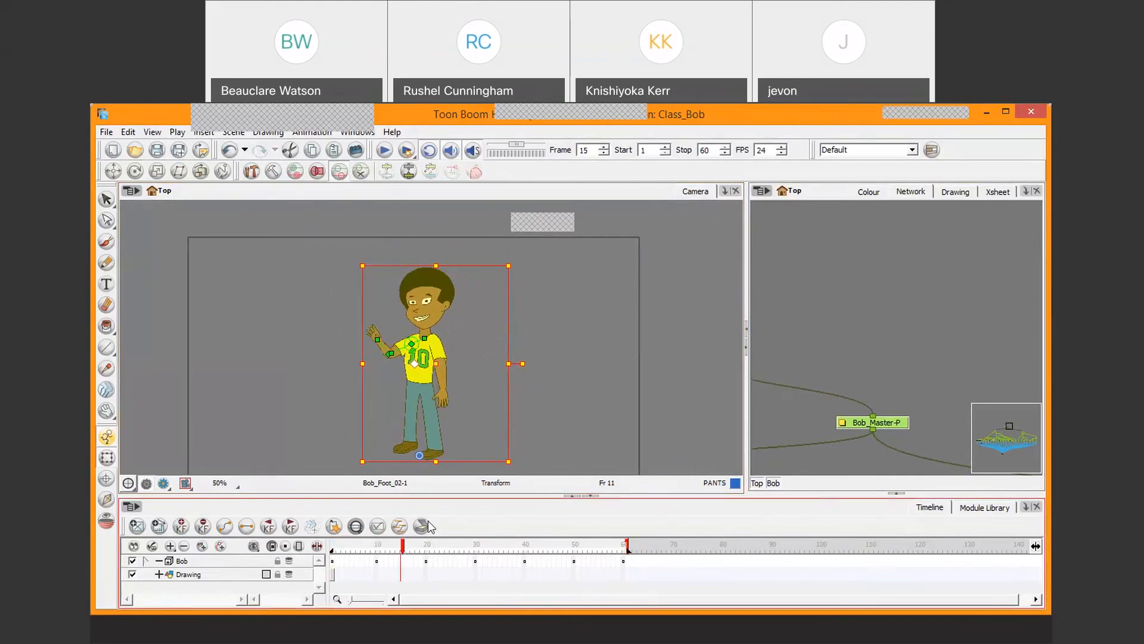
key("2")
key("2")
key("2")
key("2")
key("2")
key("space")
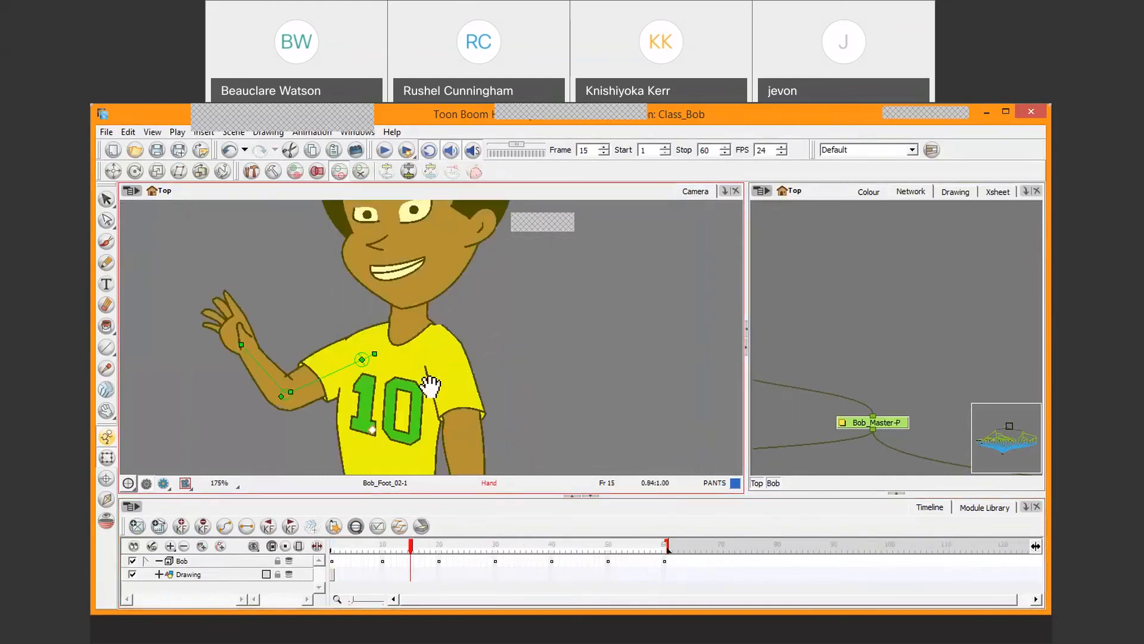
left_click_drag(430, 386, 456, 291)
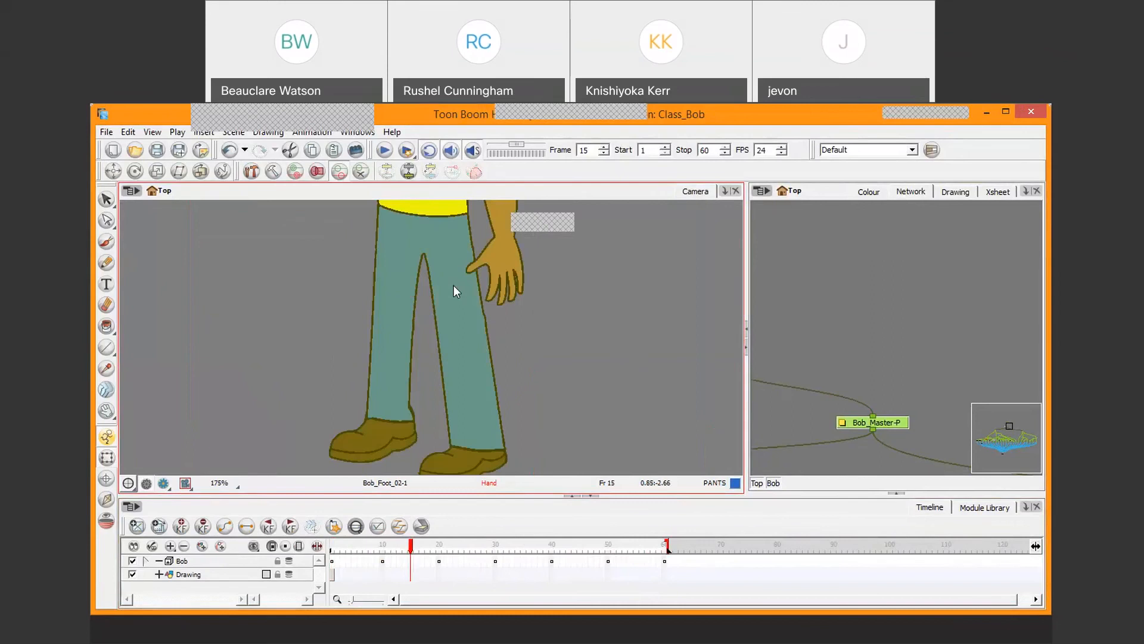
key("1")
key("1")
Delete Bob's keyframes from frame 16 to 60, and copy the frame 1 keyframe to frame 20.
left_click_drag(410, 548, 669, 562)
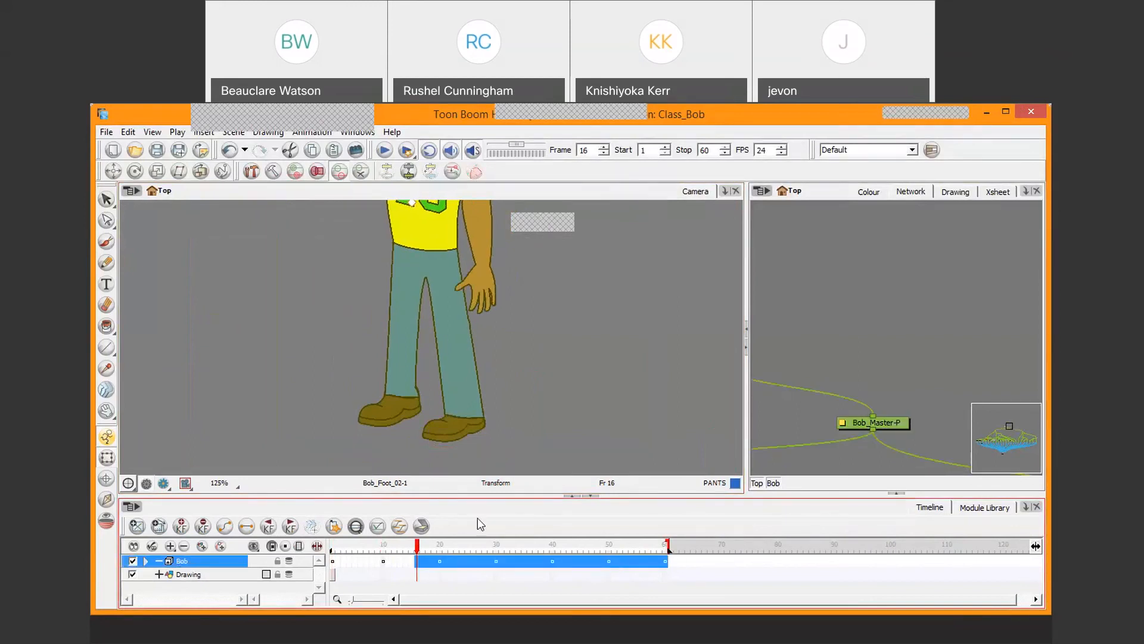
left_click(201, 528)
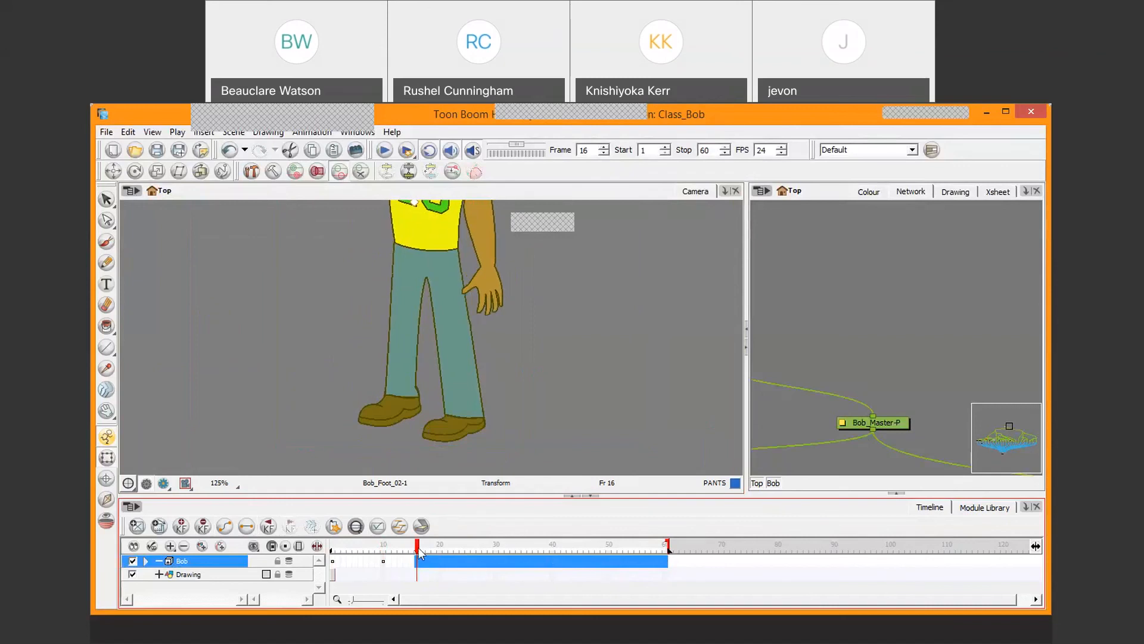
left_click(332, 562)
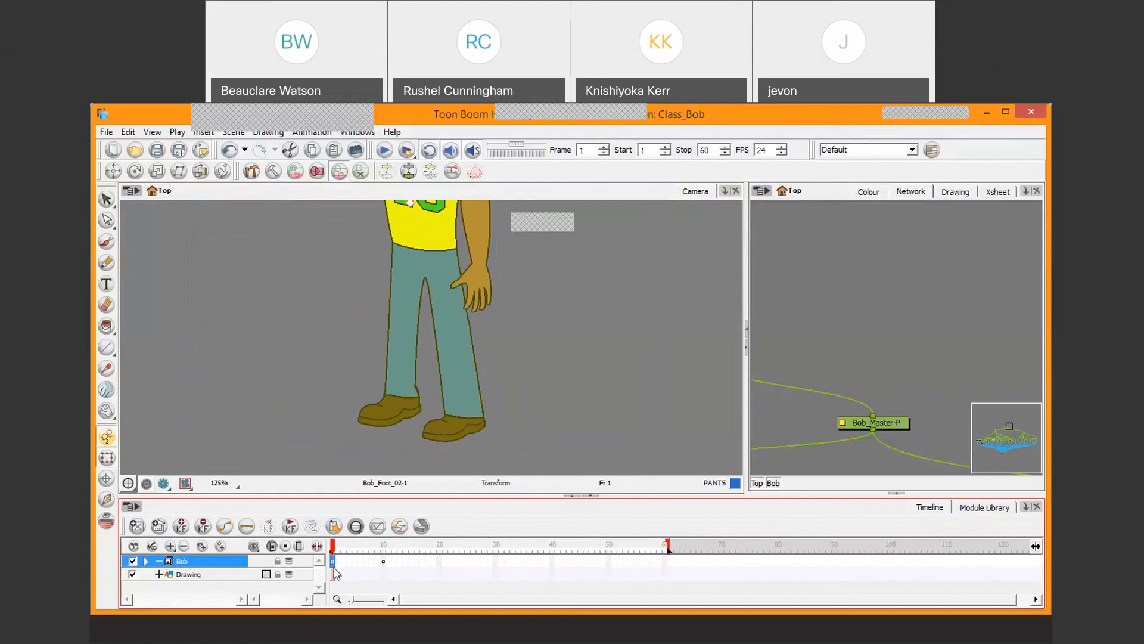
left_click(439, 560)
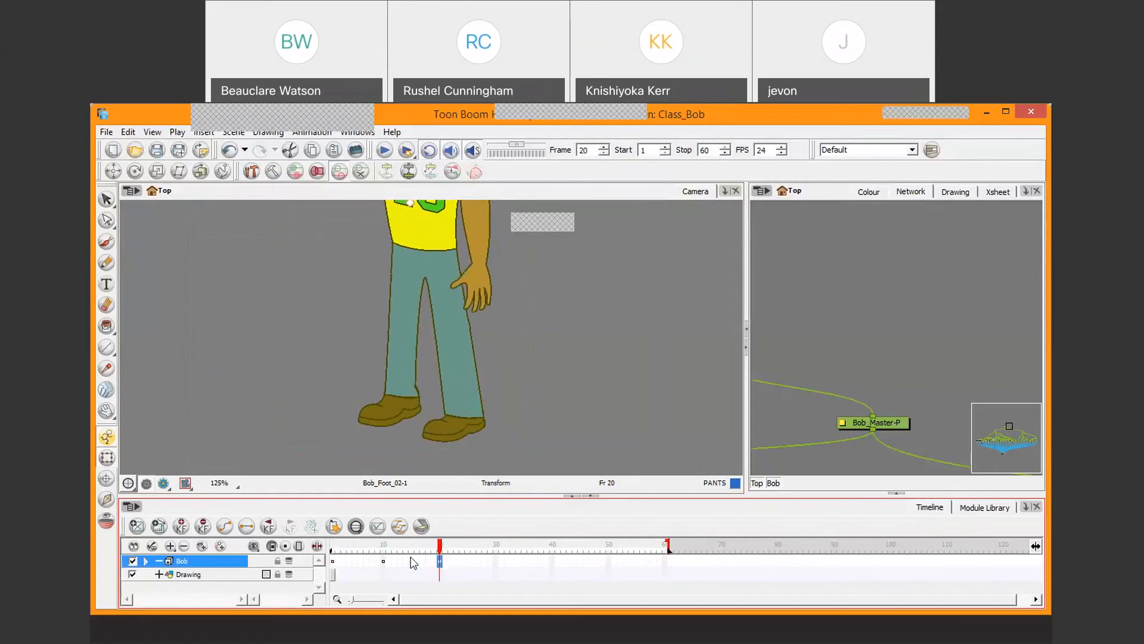
Continue the alternating wave by copying Bob's keyframes from frame 10 to 30, 20 to 40, 30 to 50, and 40 to 60.
left_click(384, 561)
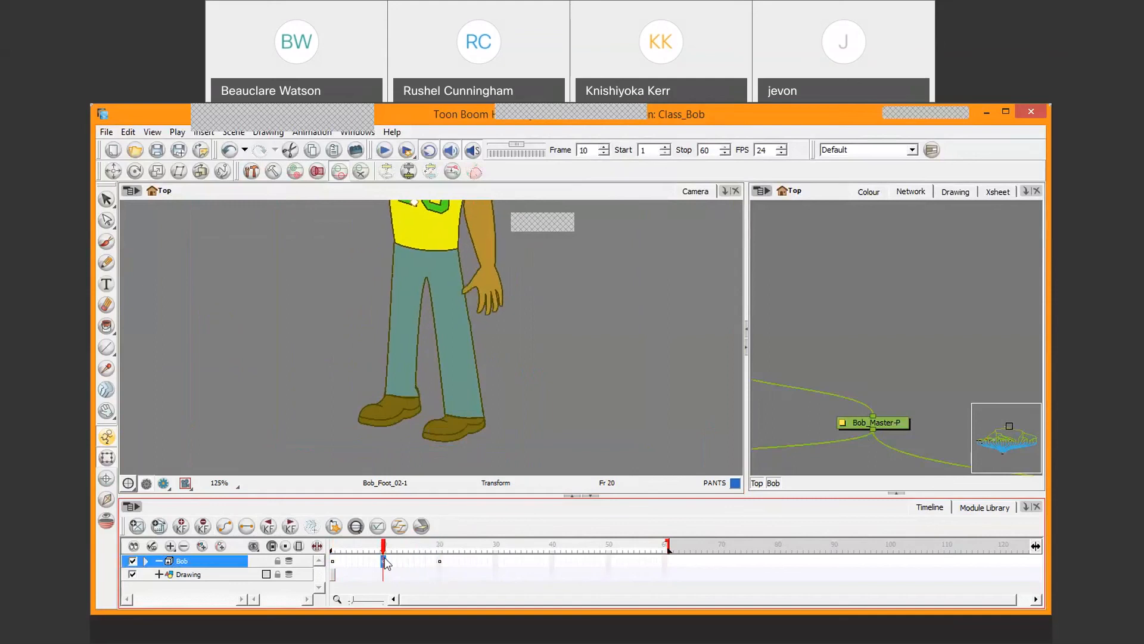
left_click(495, 561)
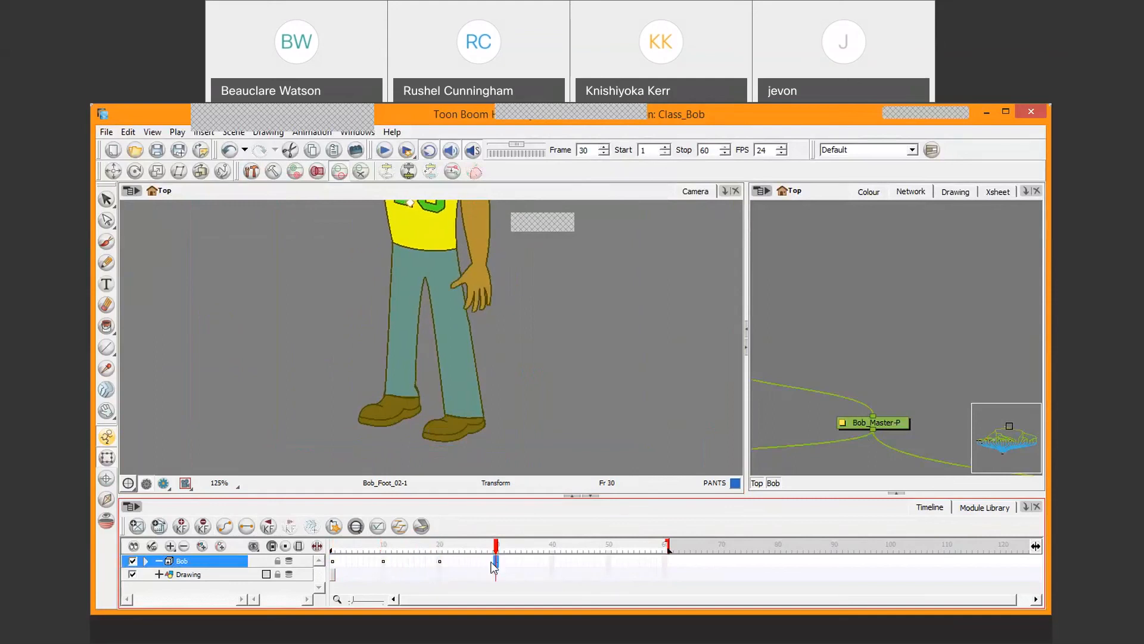
left_click(440, 562)
left_click(553, 561)
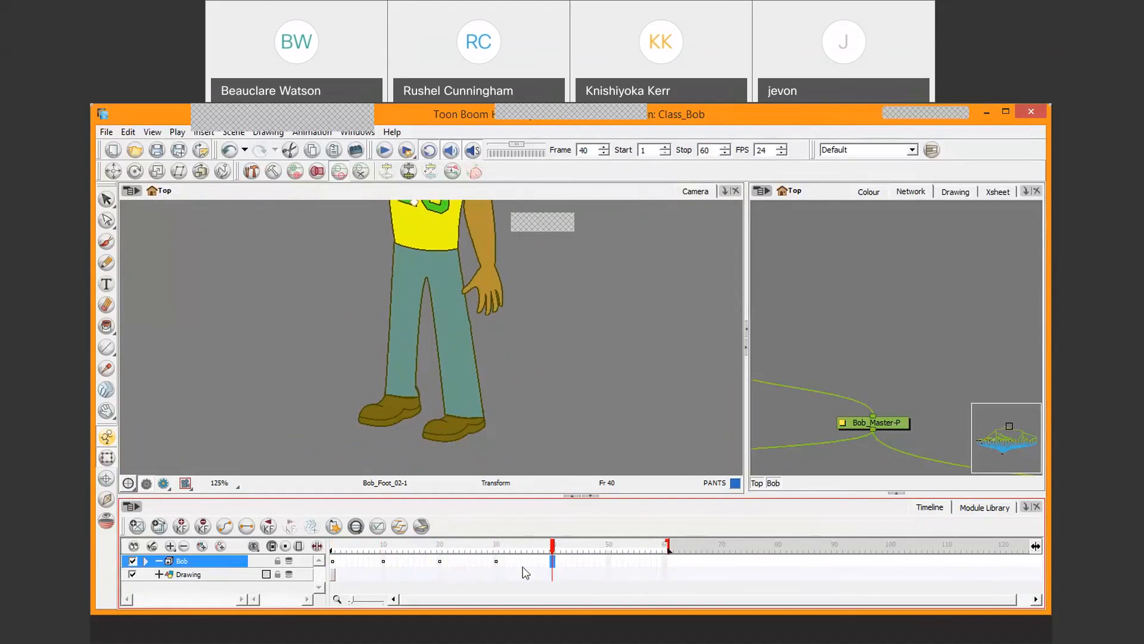
left_click(496, 562)
left_click(608, 562)
left_click(553, 561)
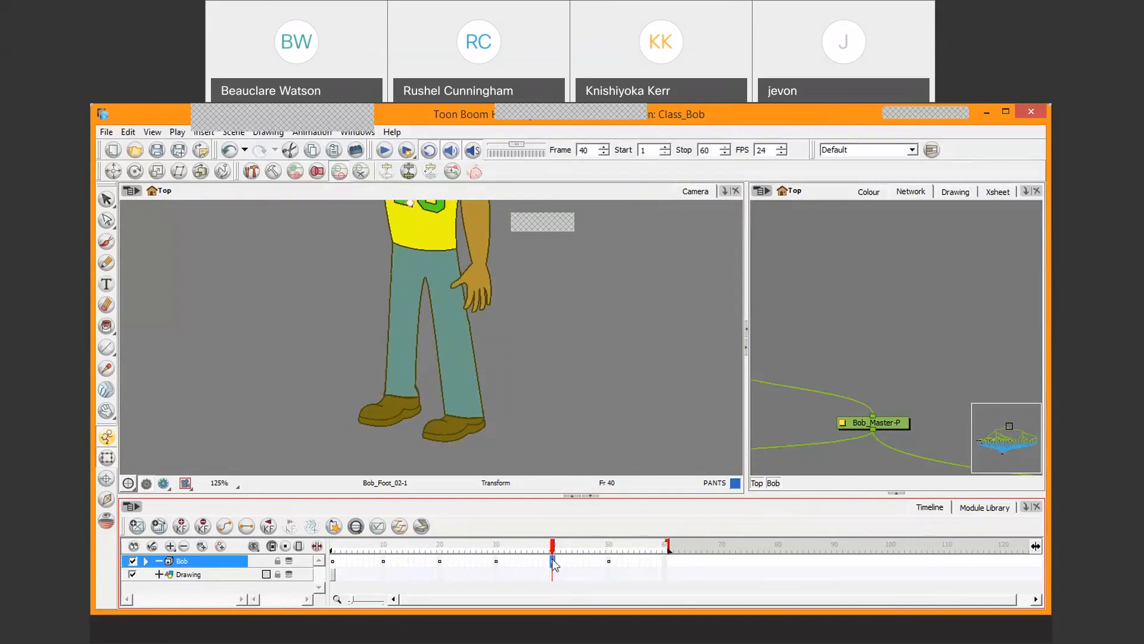
left_click(666, 561)
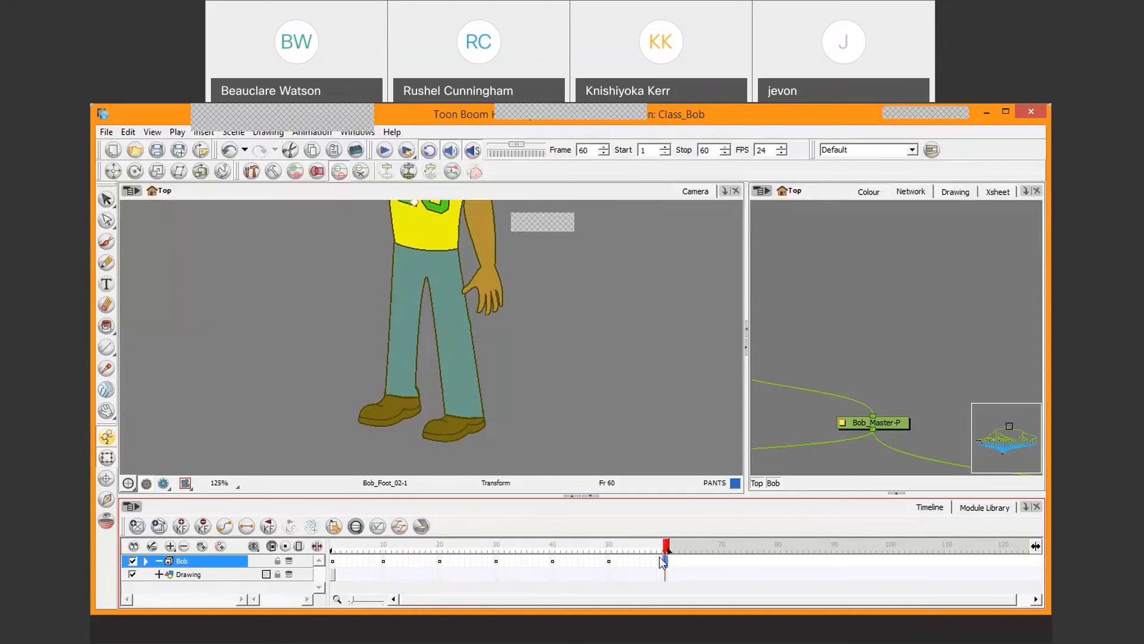
Clear the selection, collapse the Timeline to enlarge the Camera view around Bob, play the wave animation, and stop it.
left_click(609, 264)
scroll(587, 301, "down", 3)
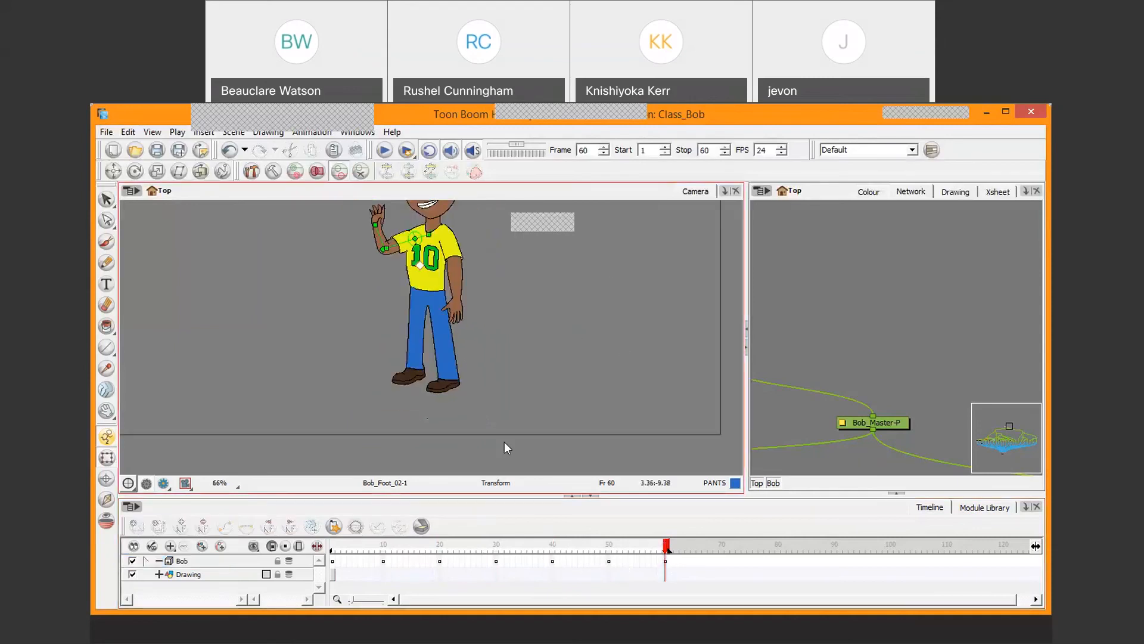
left_click(595, 497)
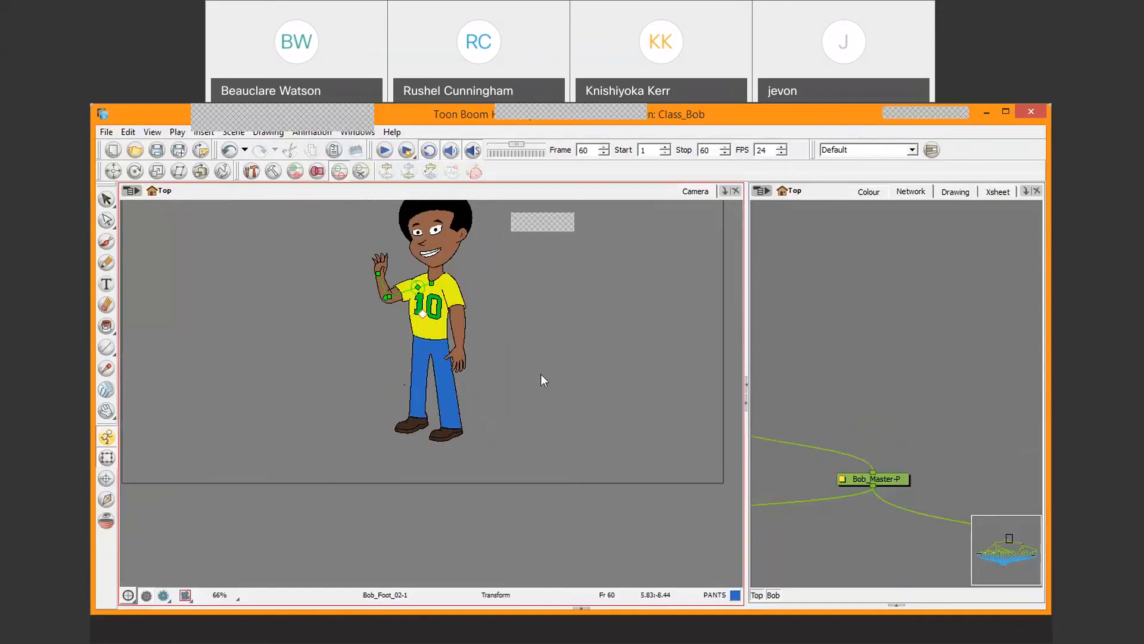
scroll(519, 387, "up", 2)
key("space")
left_click_drag(529, 345, 537, 462)
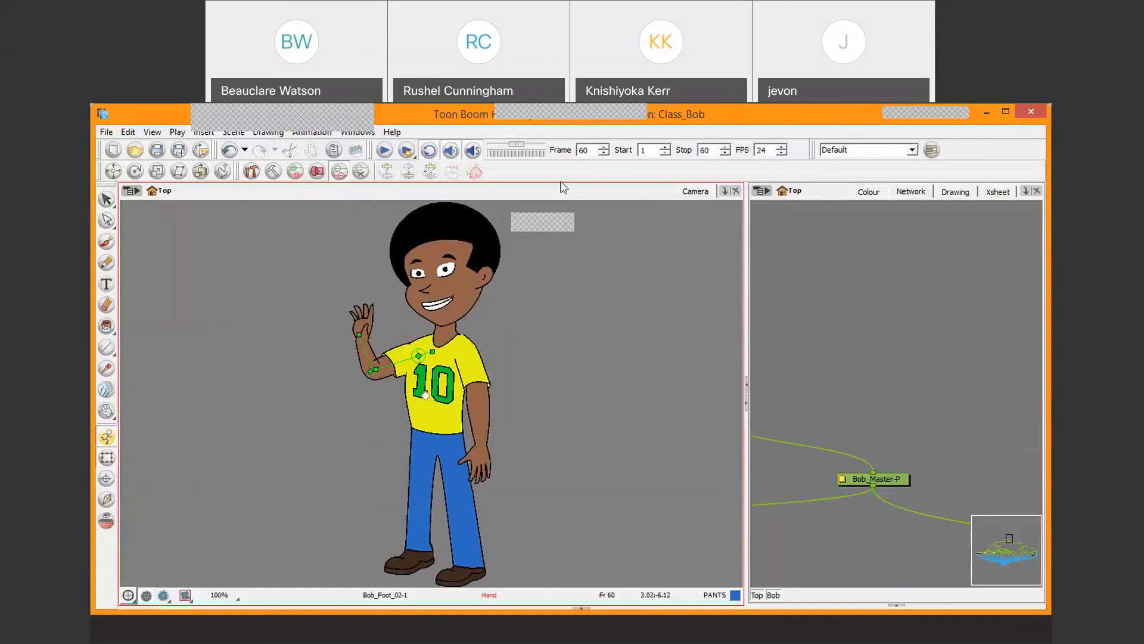
left_click(385, 153)
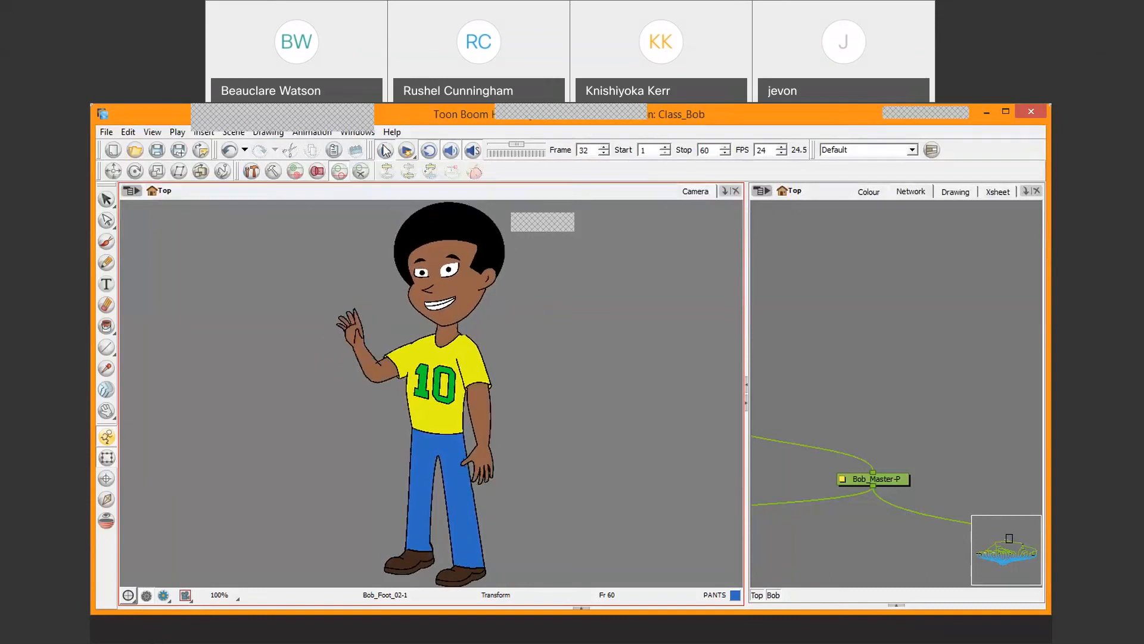
left_click(387, 150)
Switch to File Explorer, open the Toon Boom Stage Library folder in Documents, and look through its template folders.
left_click(180, 618)
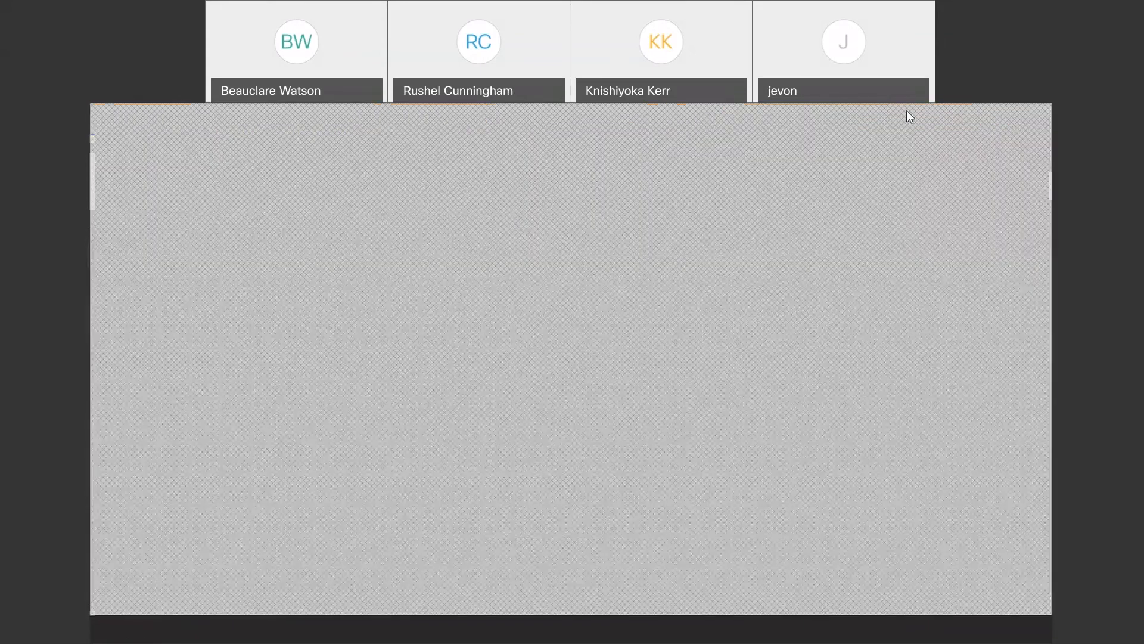
left_click(482, 273)
double_click(482, 272)
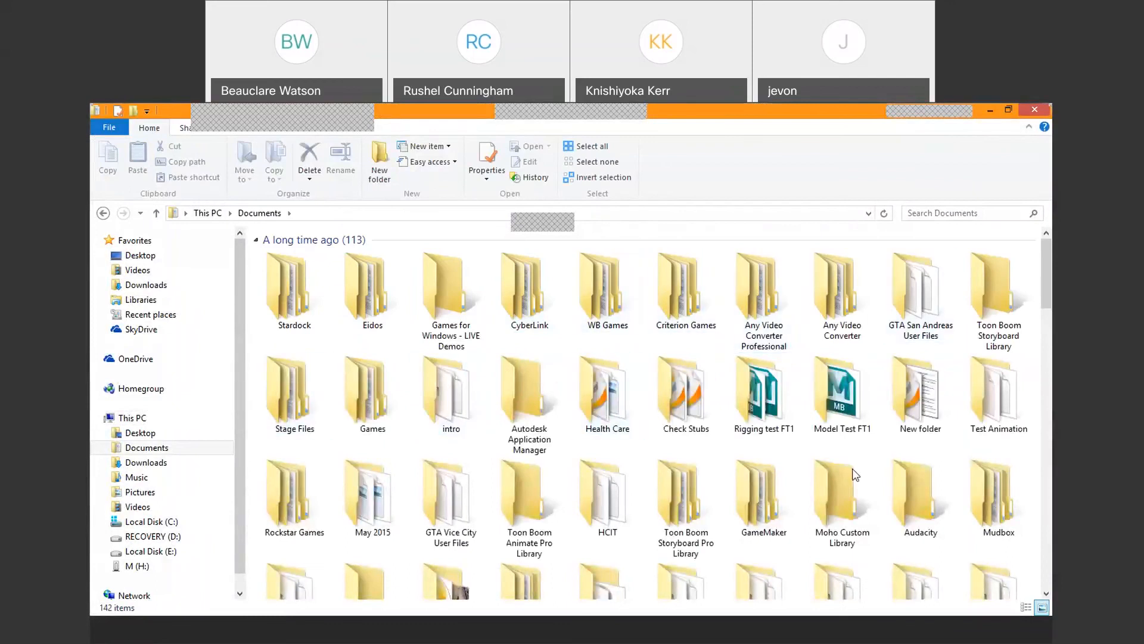
scroll(604, 473, "down", 2)
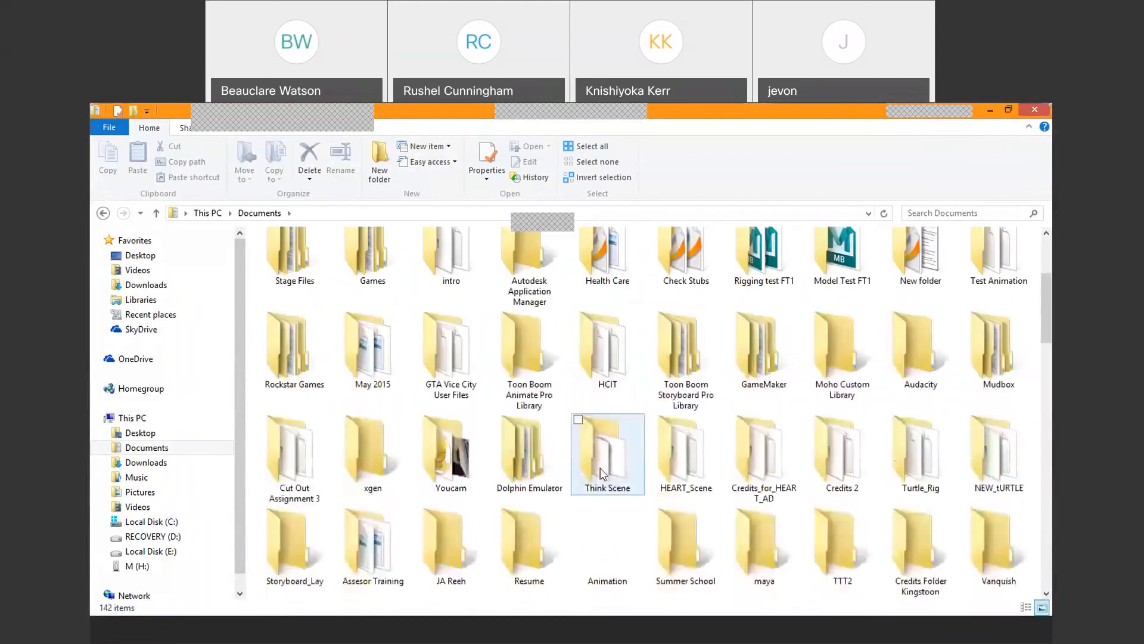
scroll(602, 473, "down", 2)
scroll(488, 438, "up", 1)
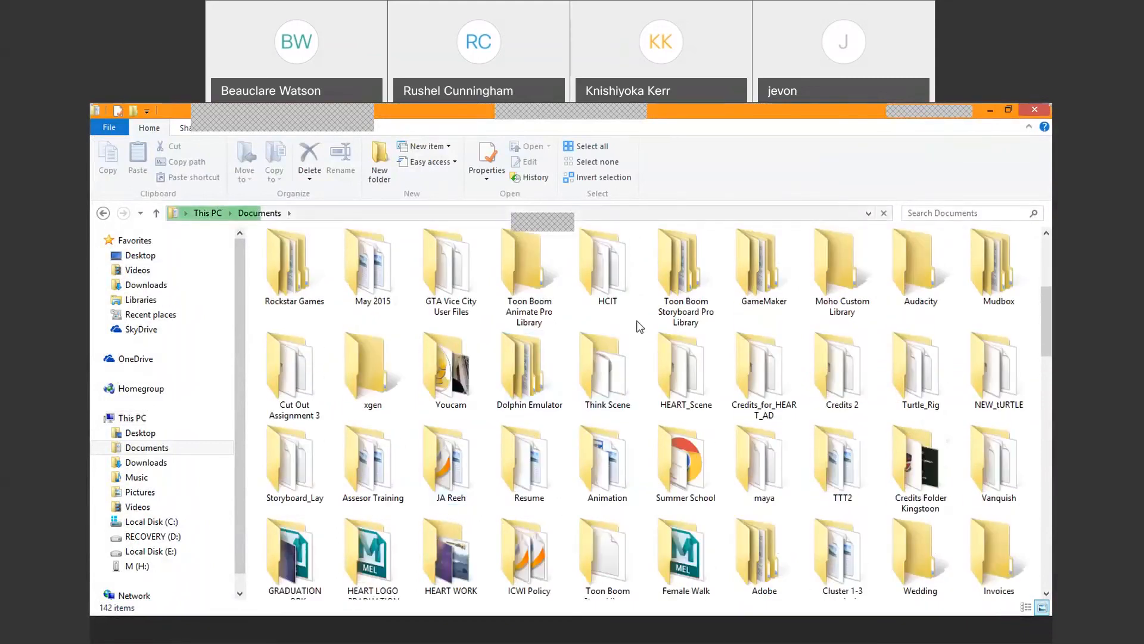
left_click(680, 275)
type("tu")
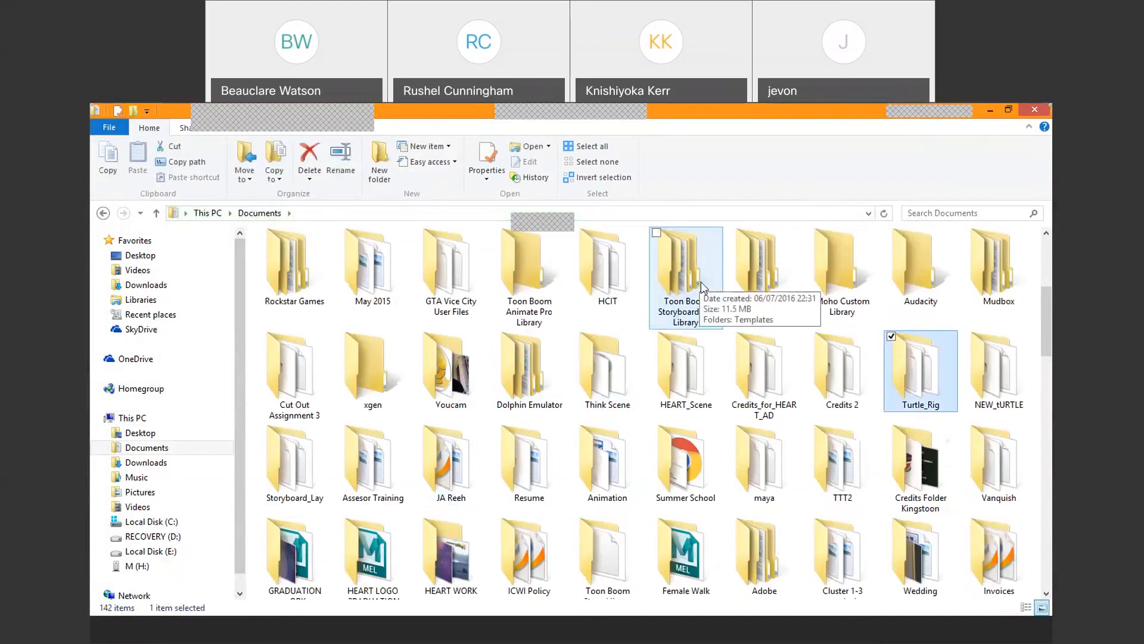
type("t")
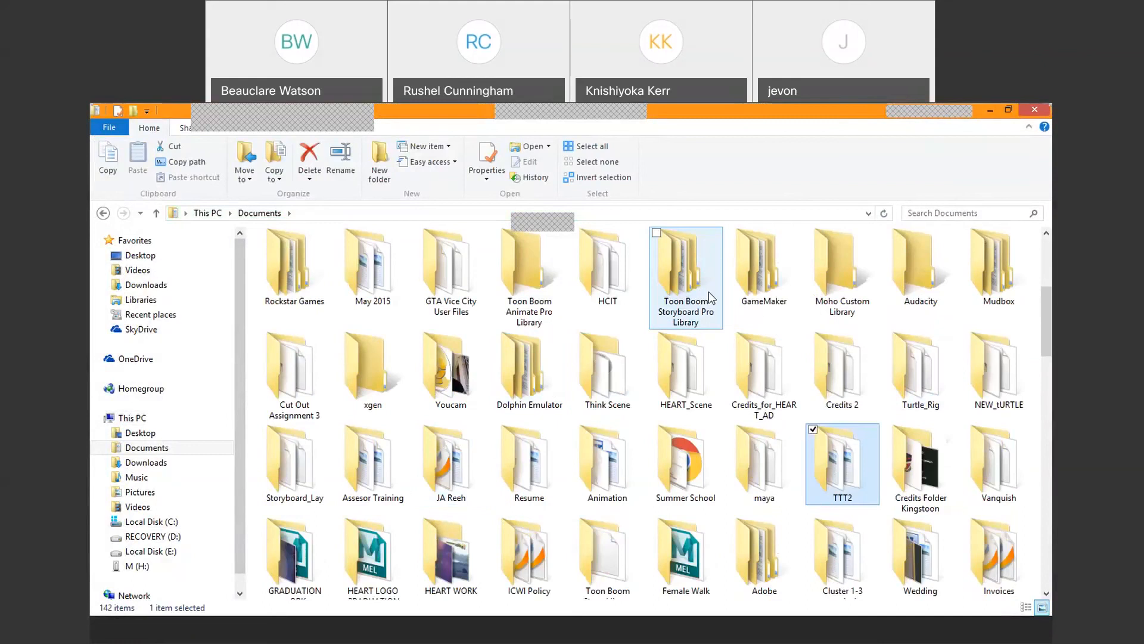
scroll(709, 292, "down", 3)
left_click(585, 317)
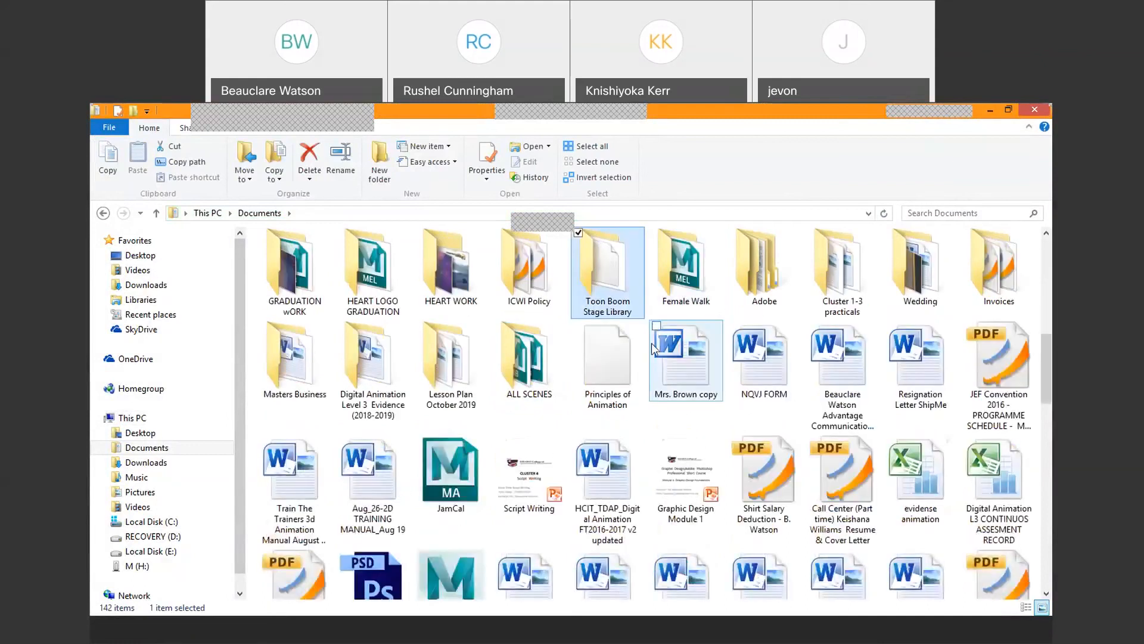
double_click(616, 265)
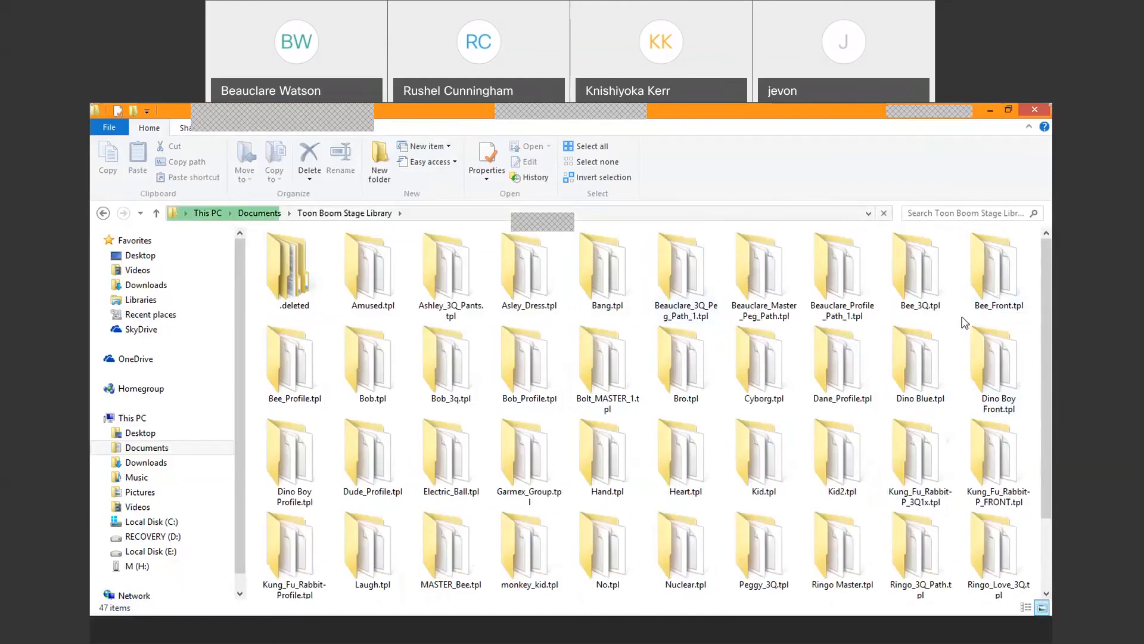
scroll(965, 322, "down", 2)
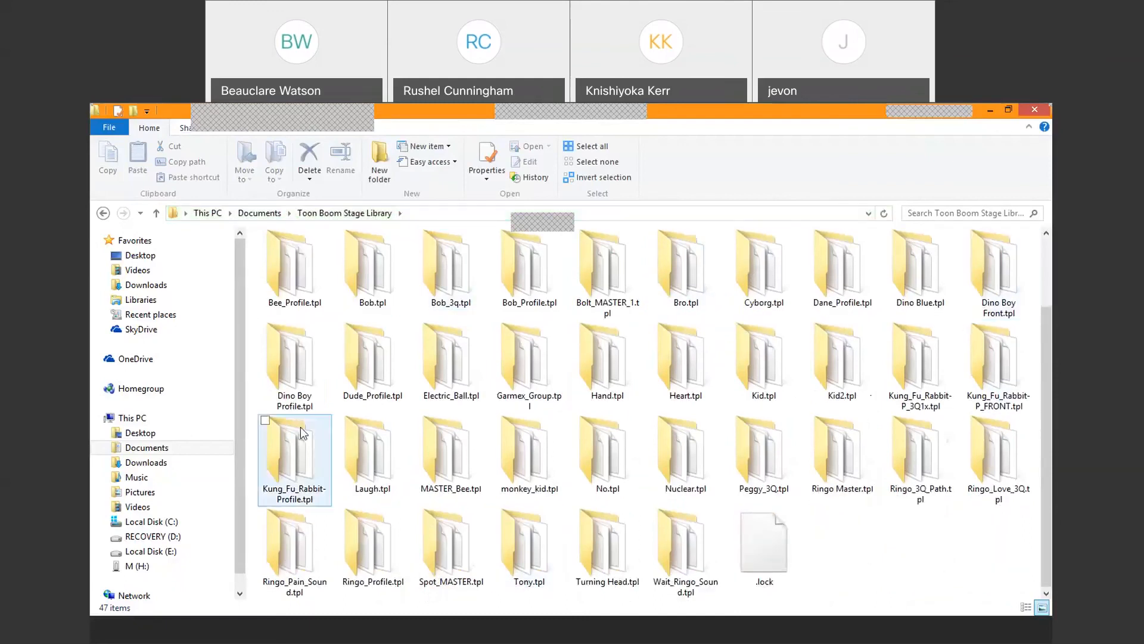
Switch back to Toon Boom Harmony, expand the Library view, browse the Stage Library templates, and select Bob_3q.tpl.
left_click(863, 642)
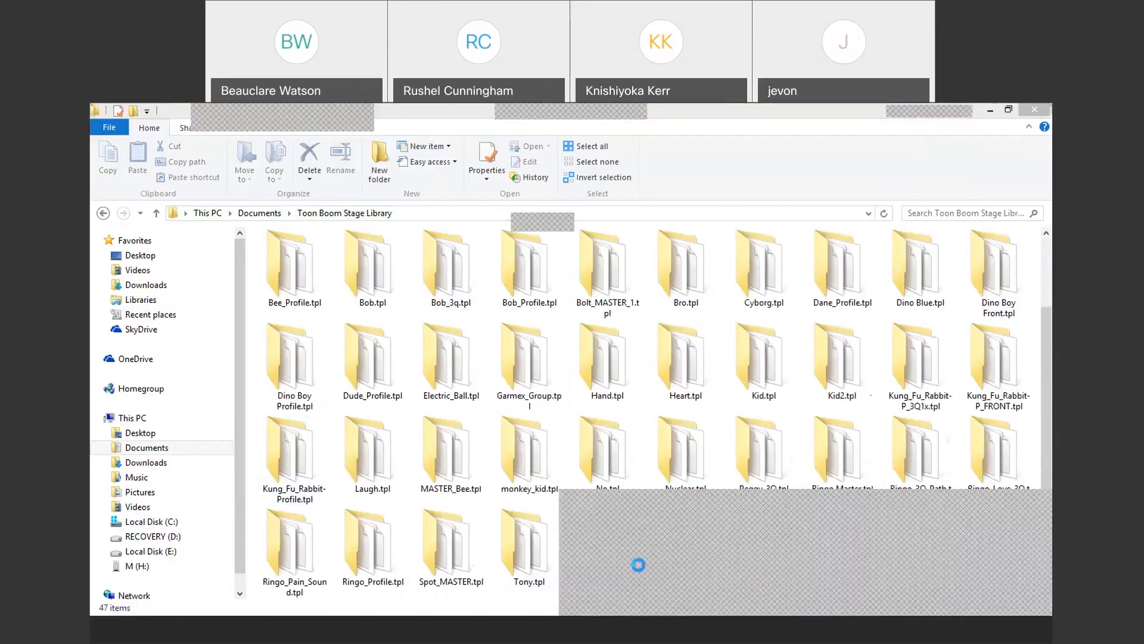
left_click(638, 564)
left_click_drag(901, 610, 895, 335)
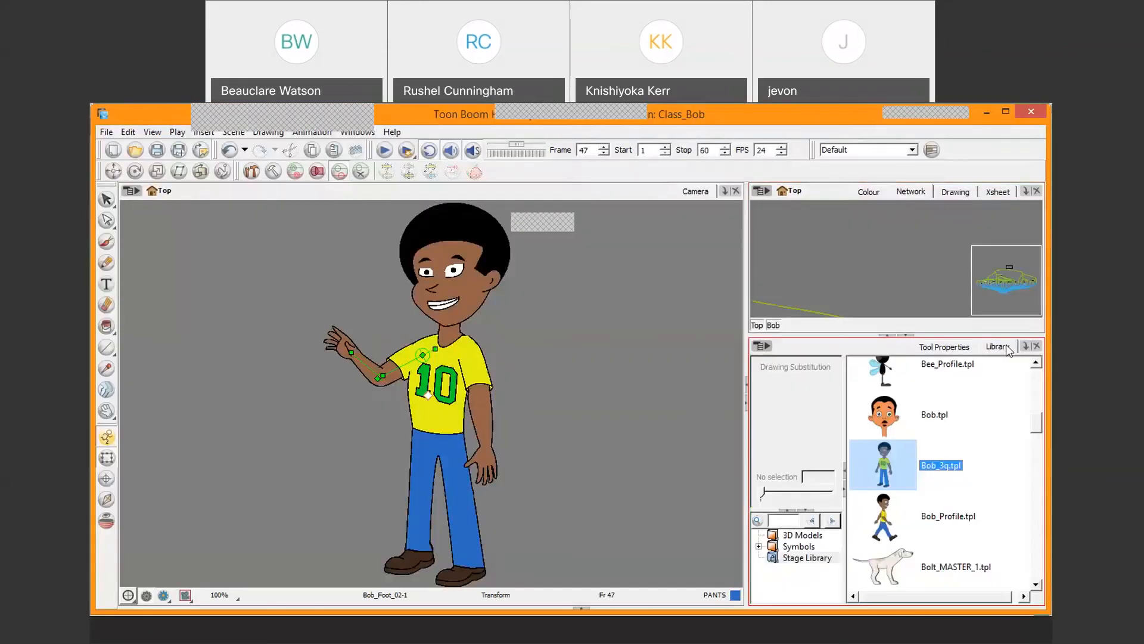
left_click(886, 335)
scroll(940, 310, "down", 10)
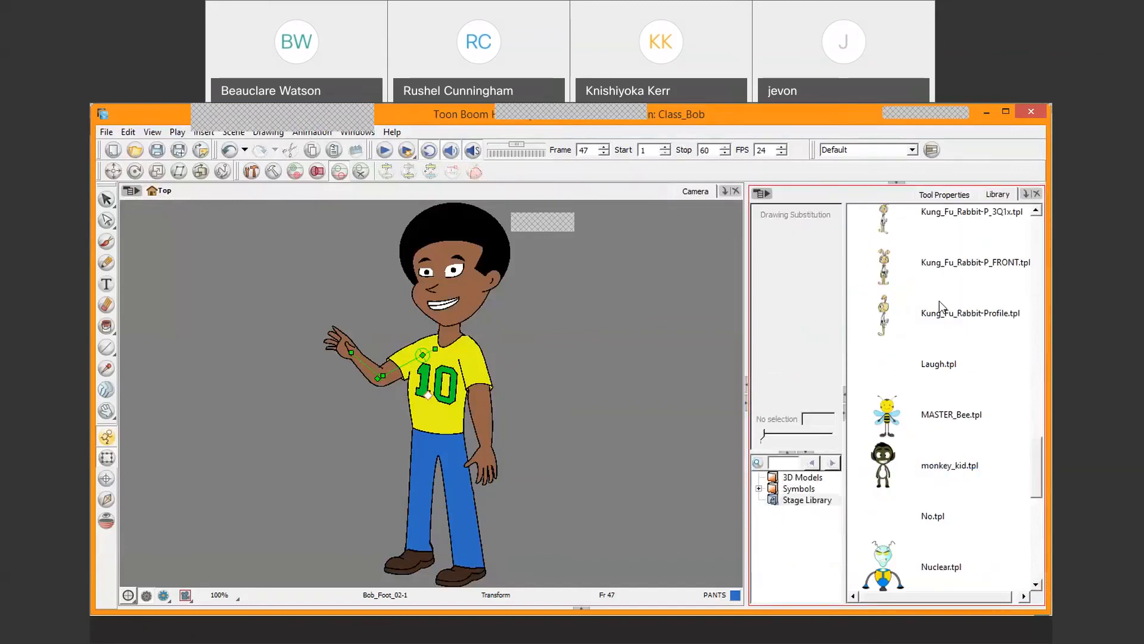
scroll(945, 310, "up", 7)
left_click(787, 500)
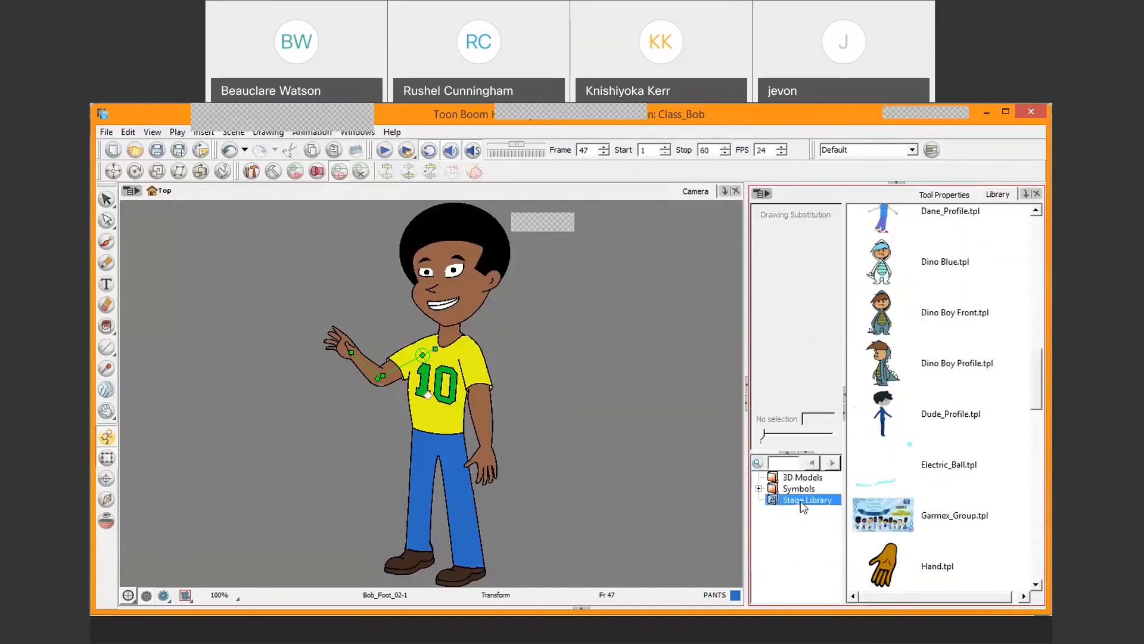
scroll(898, 324, "up", 3)
scroll(898, 327, "down", 3)
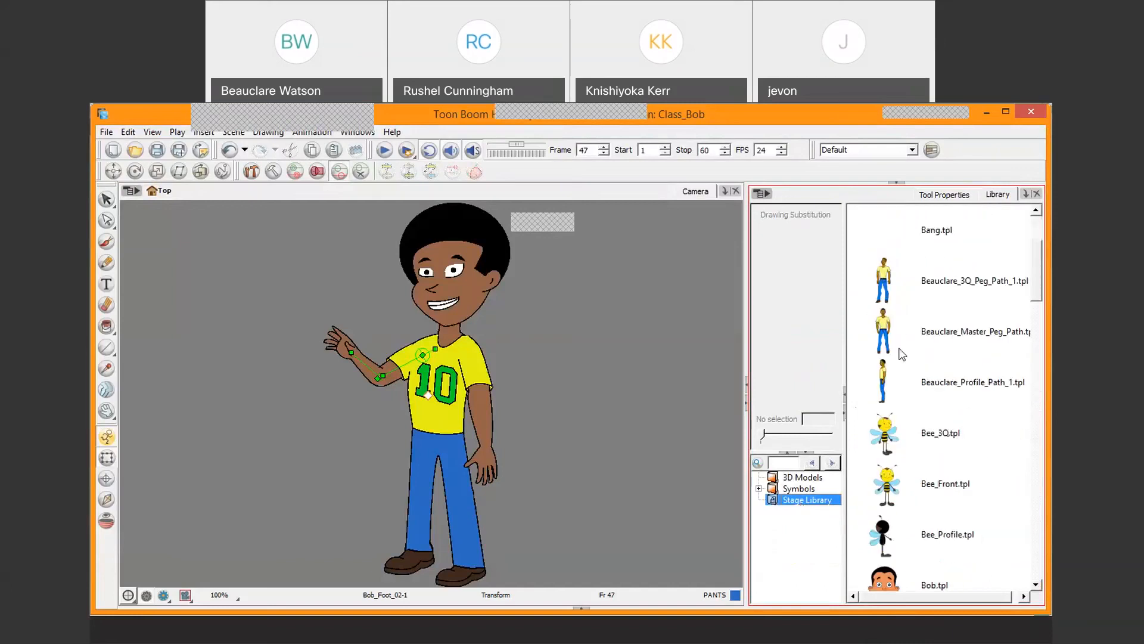
scroll(906, 354, "down", 6)
left_click(906, 340)
scroll(906, 346, "up", 3)
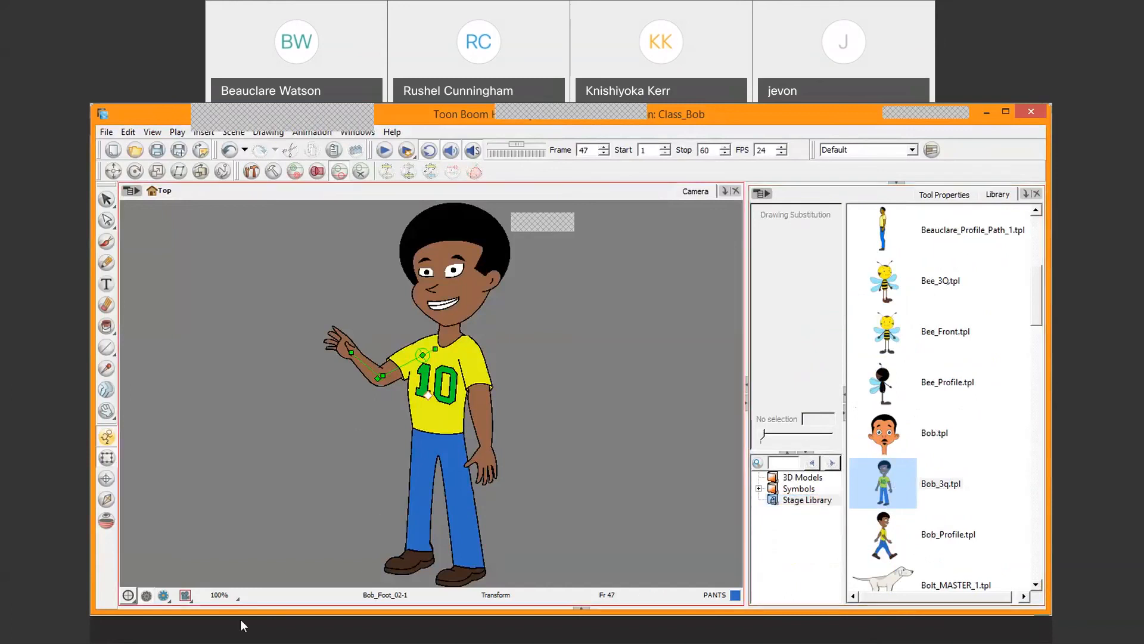
Return to the Documents folder in File Explorer, reopen Toon Boom Stage Library, and inspect the Bro.tpl folder's details.
left_click(159, 631)
left_click(104, 213)
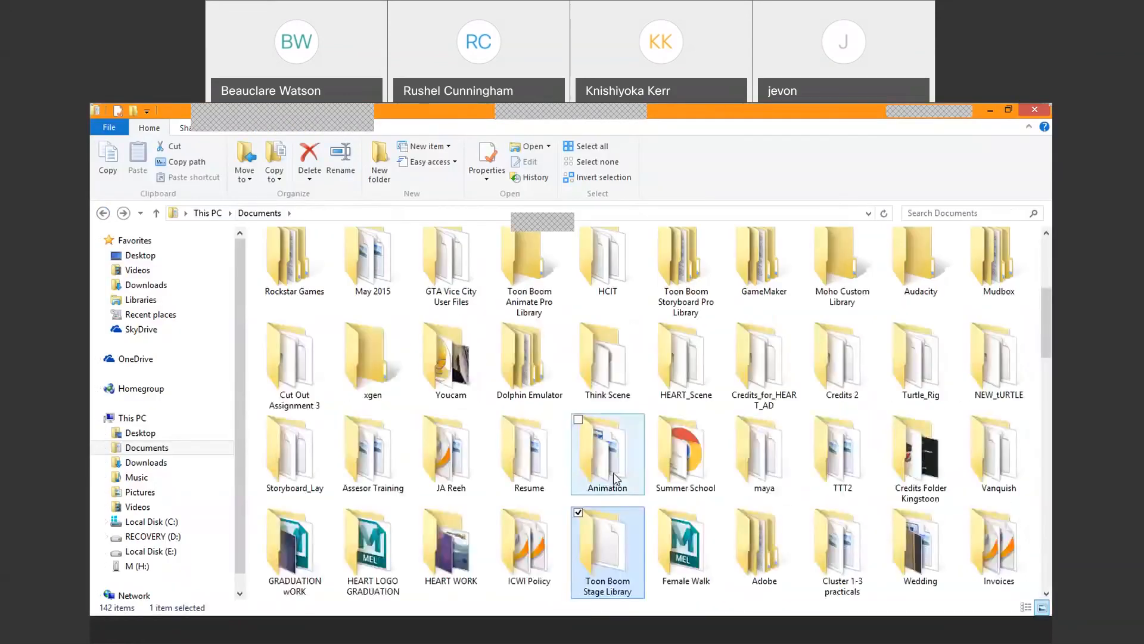
scroll(614, 475, "down", 5)
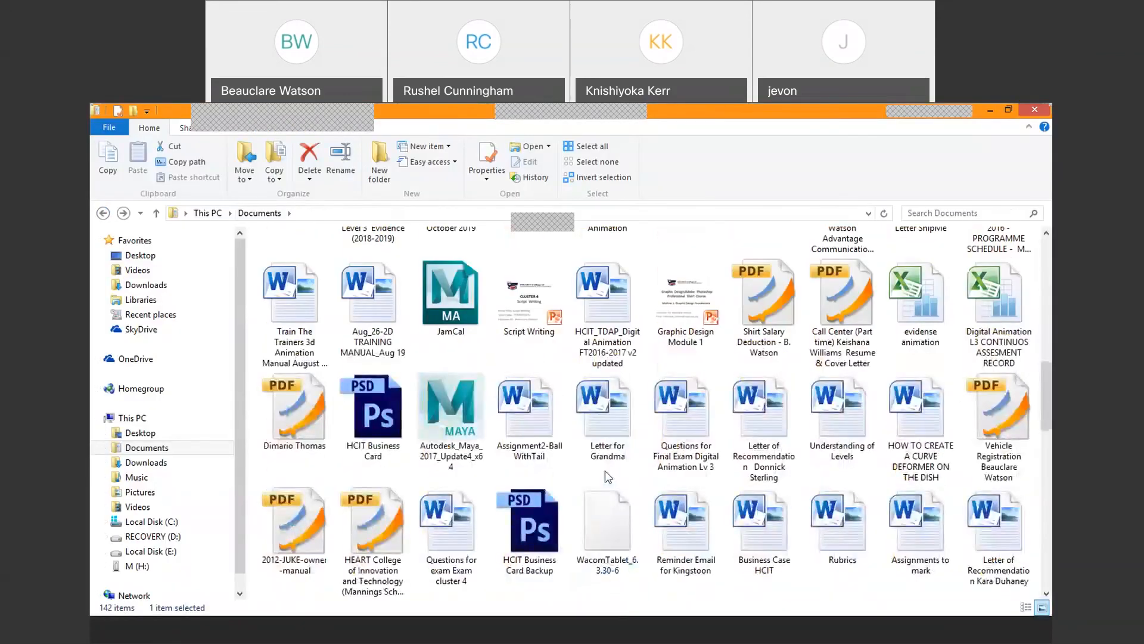
scroll(605, 471, "up", 4)
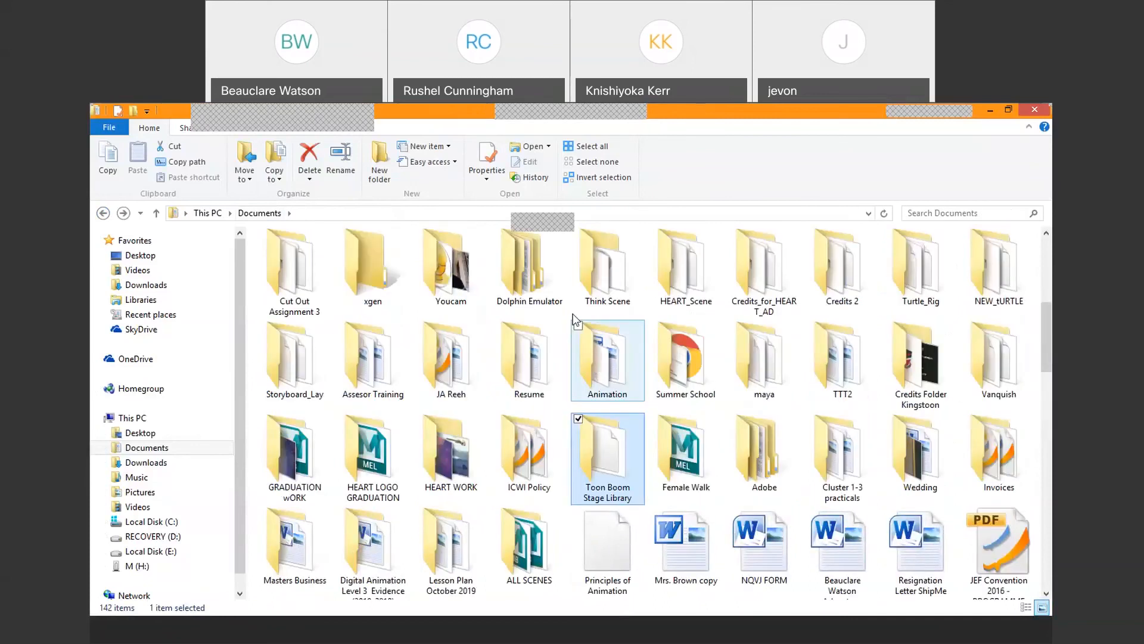
double_click(606, 441)
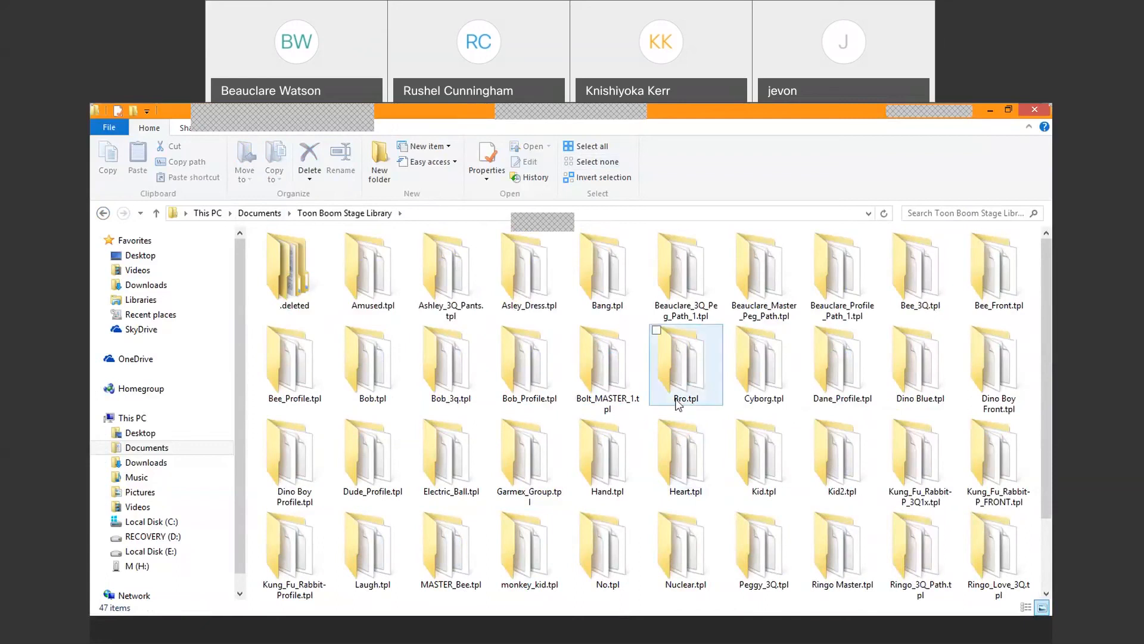
mouse_move(678, 405)
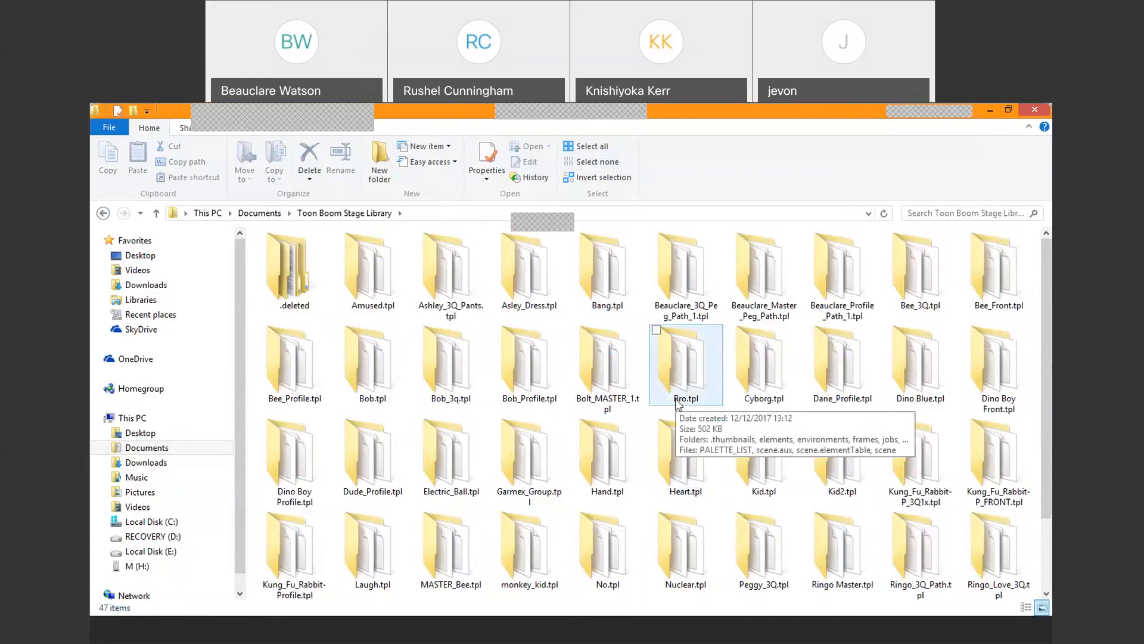